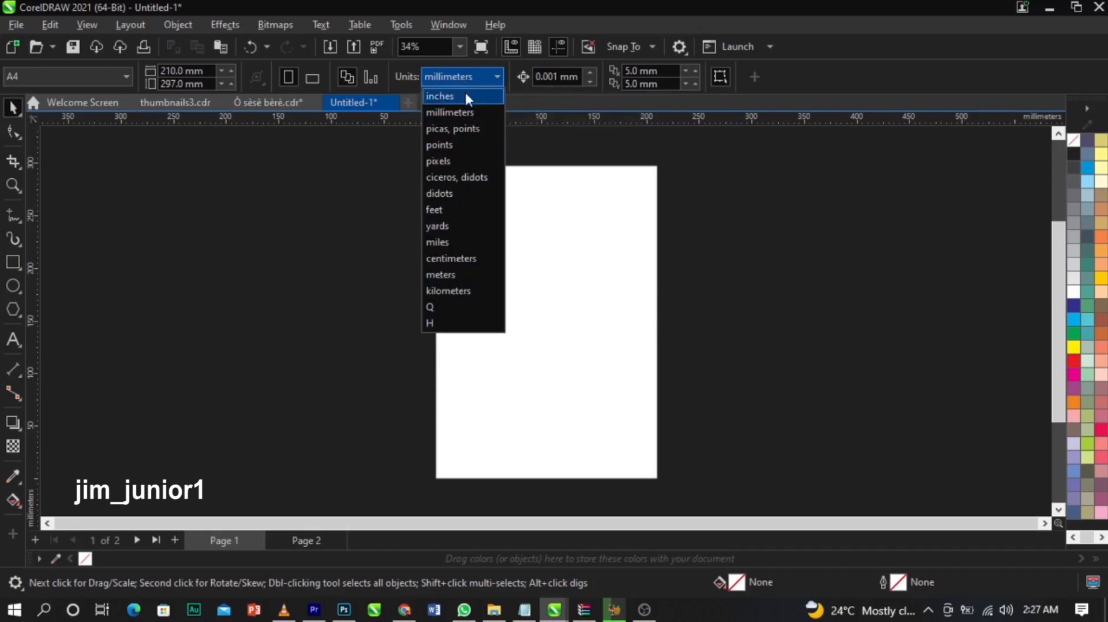
Change the document units to inches and set the page size to 7 by 7 inches
{"action": "left_click", "coordinate": [466, 95]}
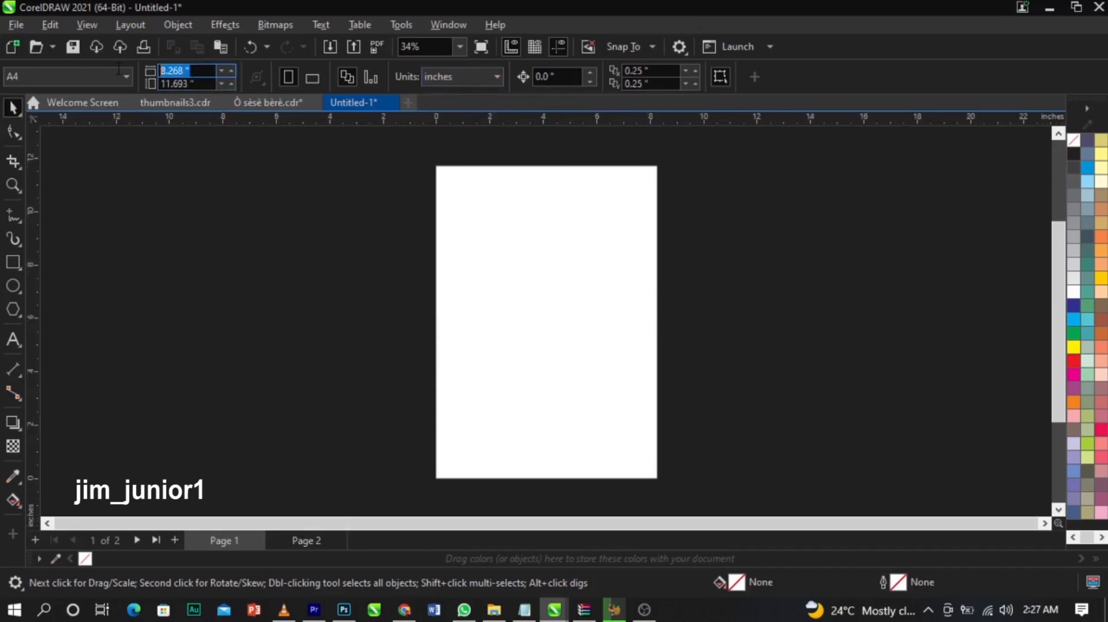
{"action": "type", "text": "7"}
{"action": "key", "text": "Tab"}
{"action": "type", "text": "7"}
{"action": "key", "text": "Return"}
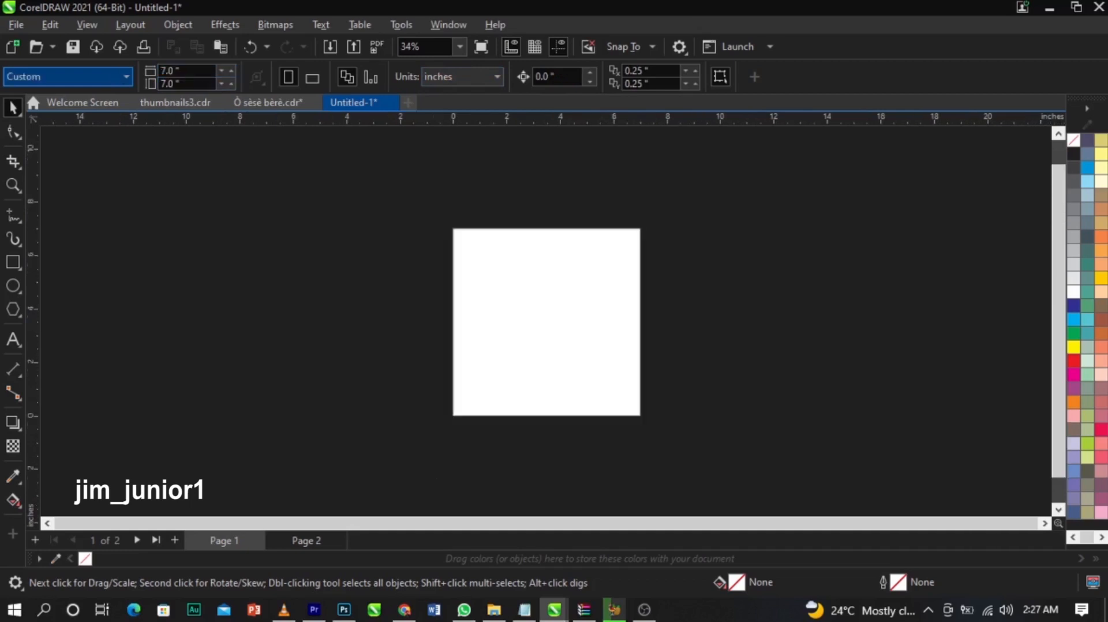
{"action": "key", "text": "shift+F4"}
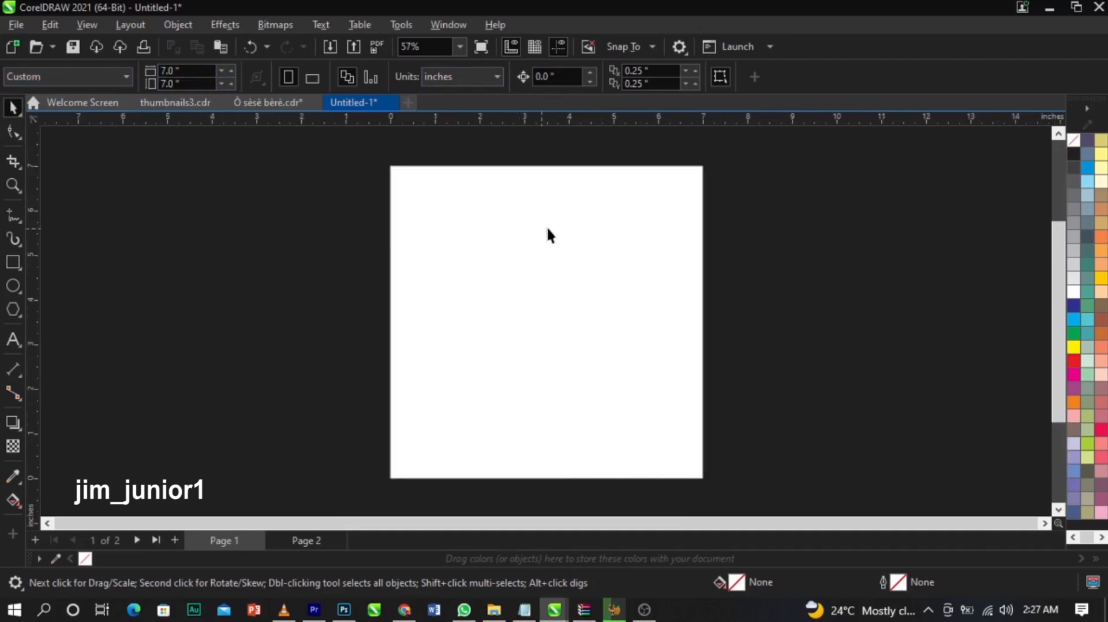
Draw a rectangle about 6.89 by 6.88 inches over the page and give it a black outline
{"action": "left_click", "coordinate": [12, 262]}
{"action": "left_click_drag", "start_coordinate": [396, 170], "coordinate": [704, 478]}
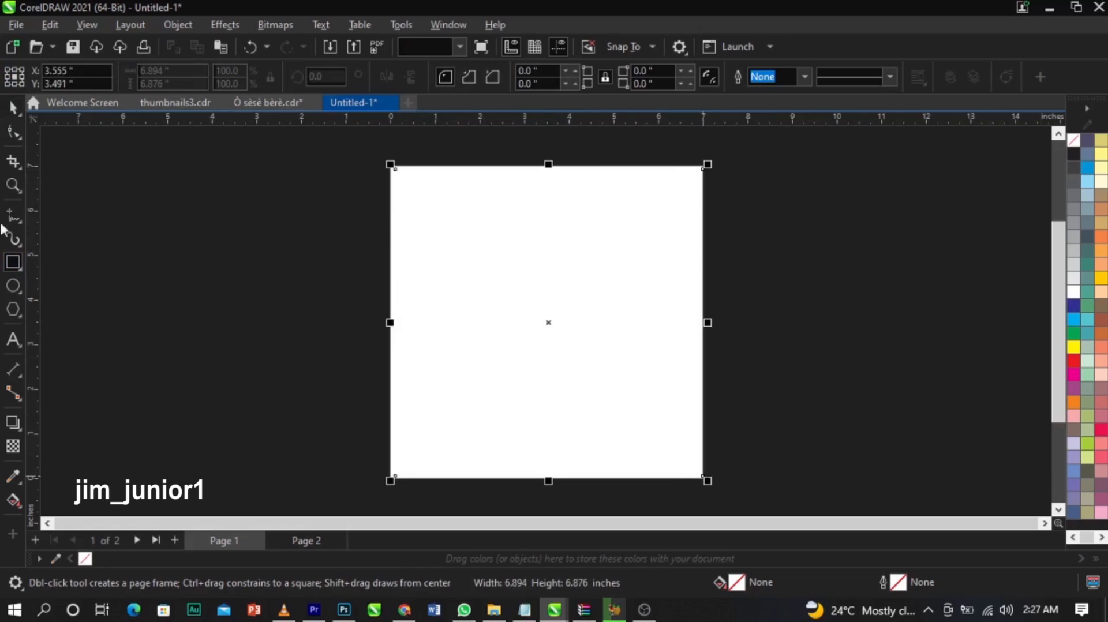
{"action": "right_click", "coordinate": [1068, 156]}
{"action": "left_click", "coordinate": [1061, 168]}
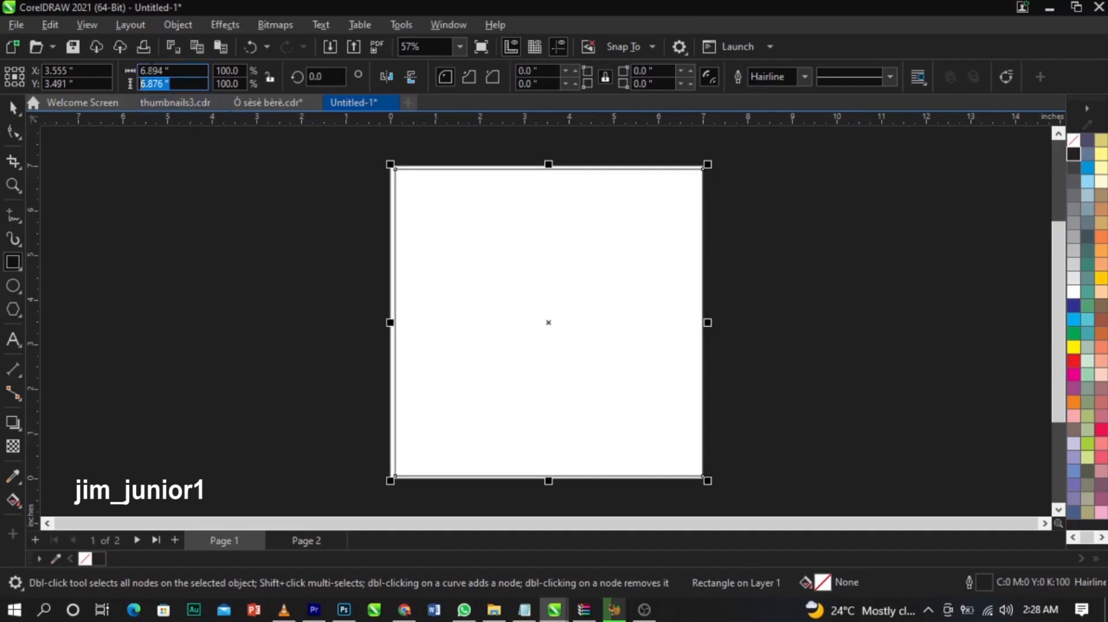
Resize the rectangle to 7 by 7 inches and centre it on the page
{"action": "left_click", "coordinate": [154, 70]}
{"action": "type", "text": "7"}
{"action": "key", "text": "Tab"}
{"action": "type", "text": "7"}
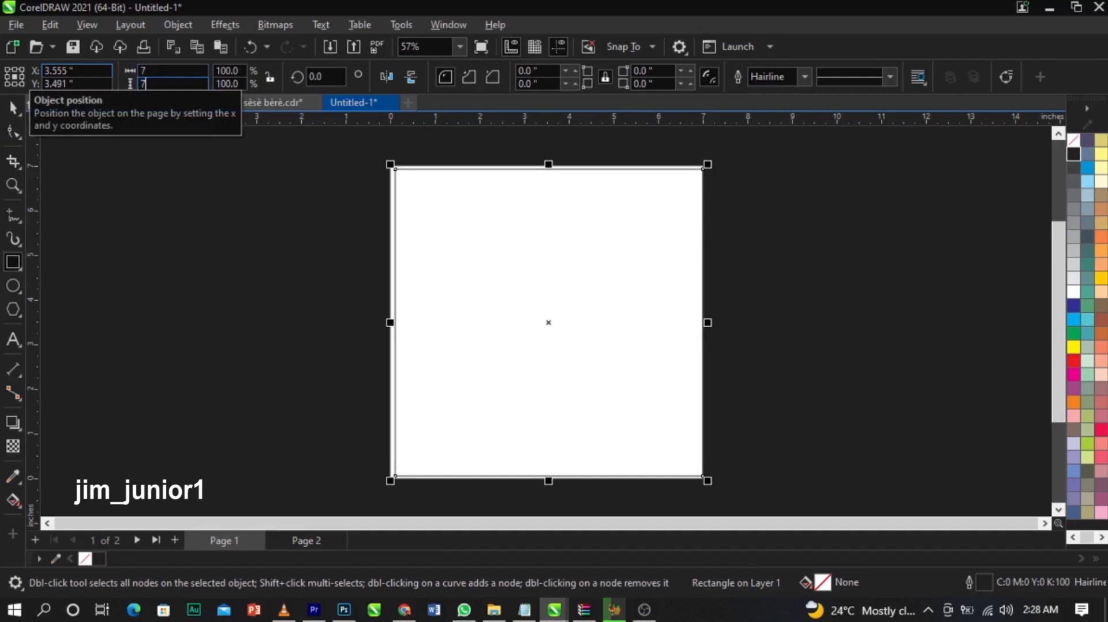
{"action": "key", "text": "Return"}
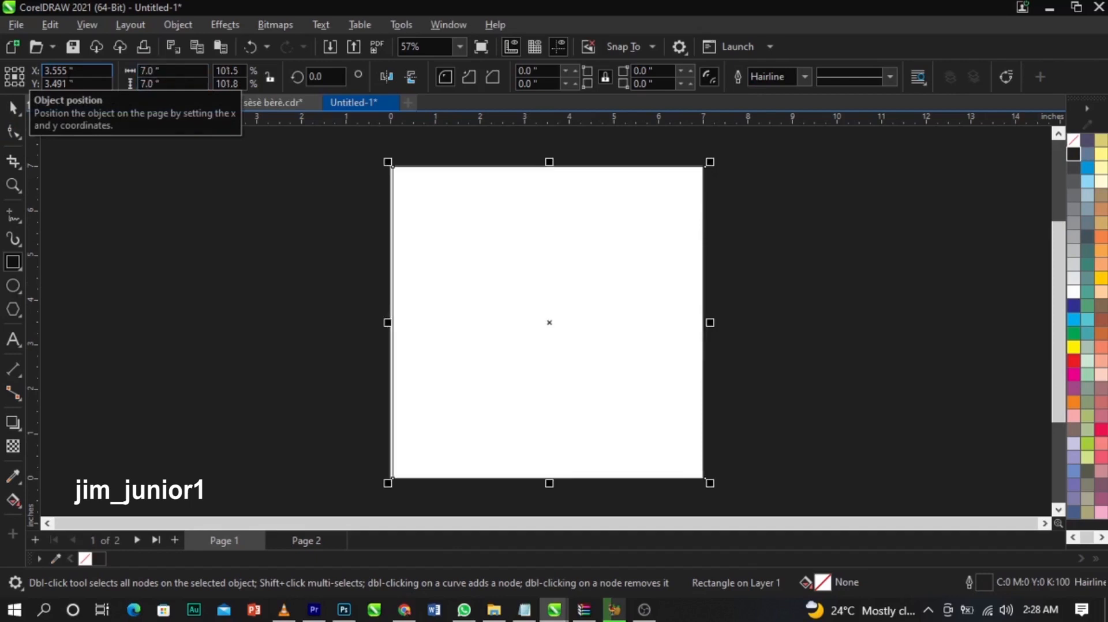
{"action": "key", "text": "p"}
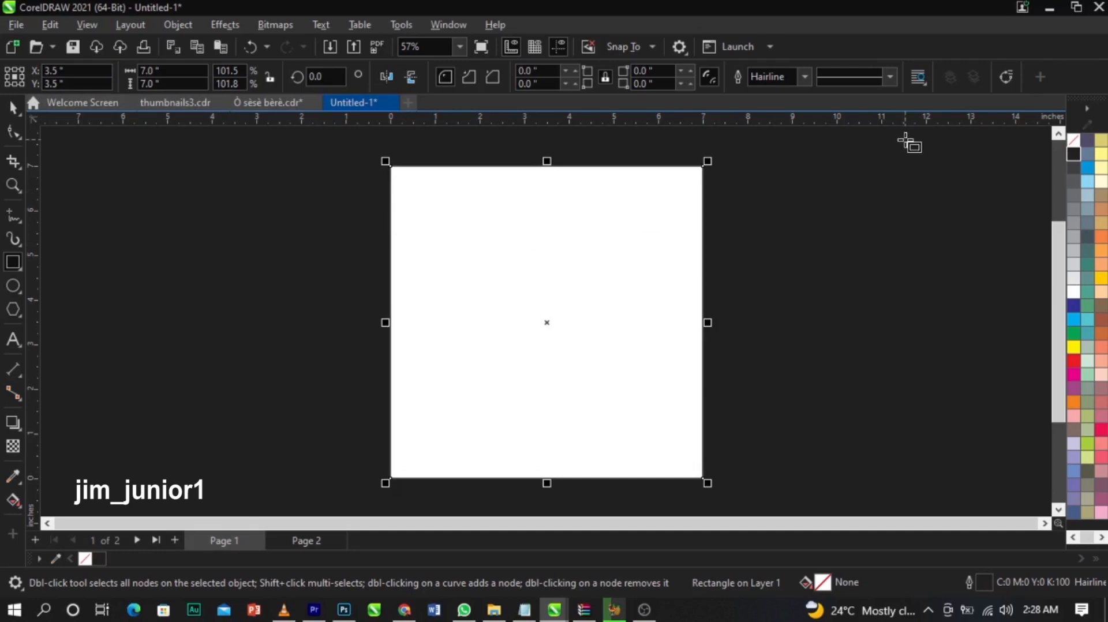
Remove the rectangle's outline and deselect it
{"action": "right_click", "coordinate": [1074, 140]}
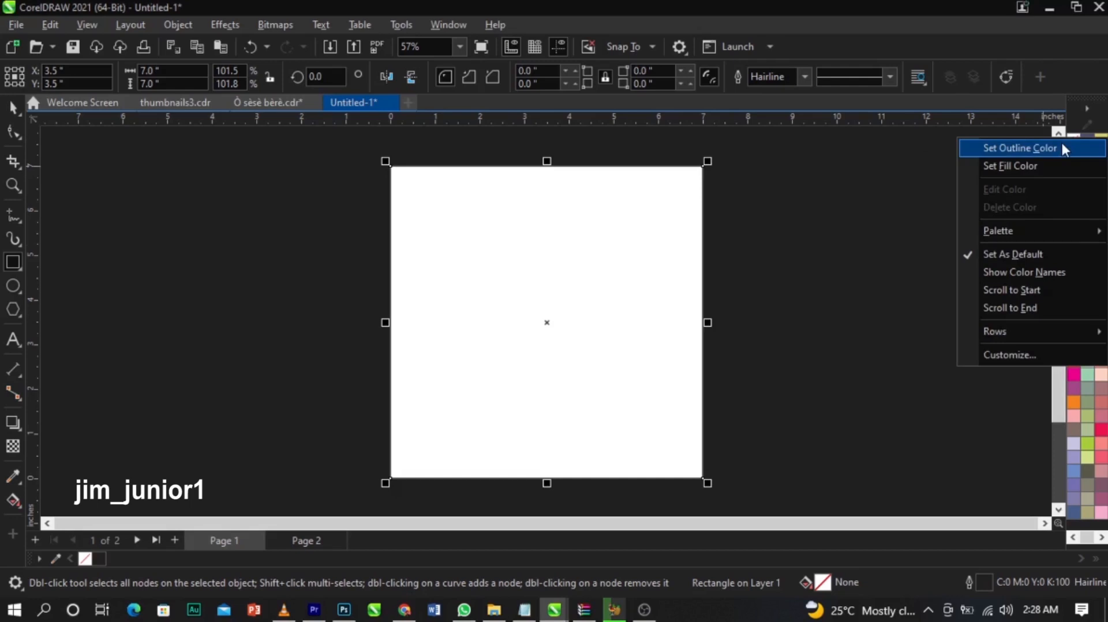
{"action": "left_click", "coordinate": [1063, 148]}
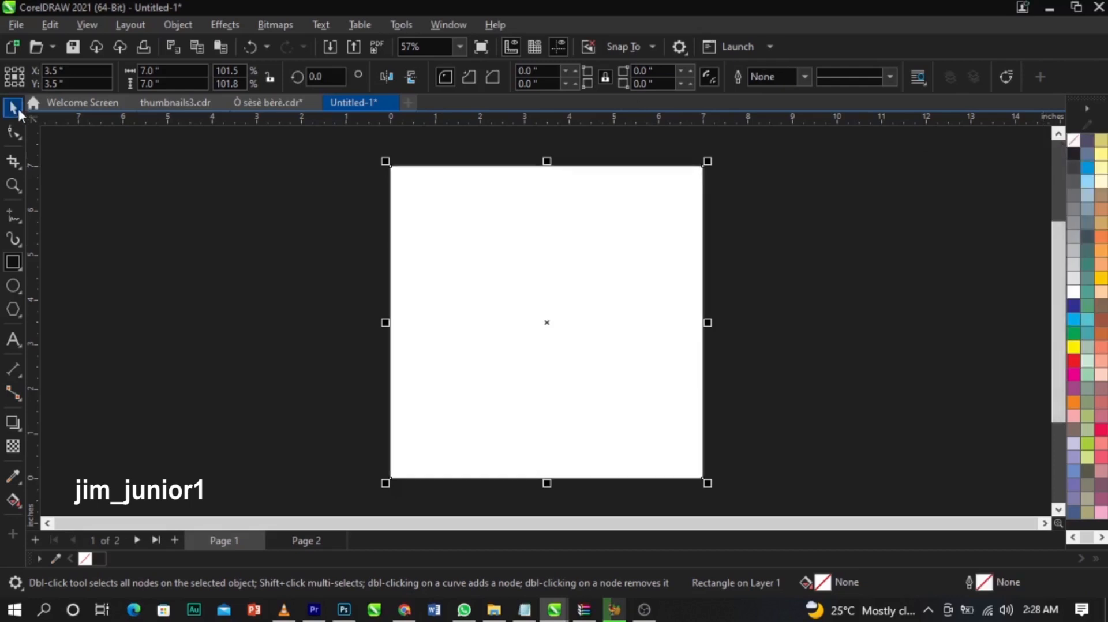
{"action": "left_click", "coordinate": [208, 228]}
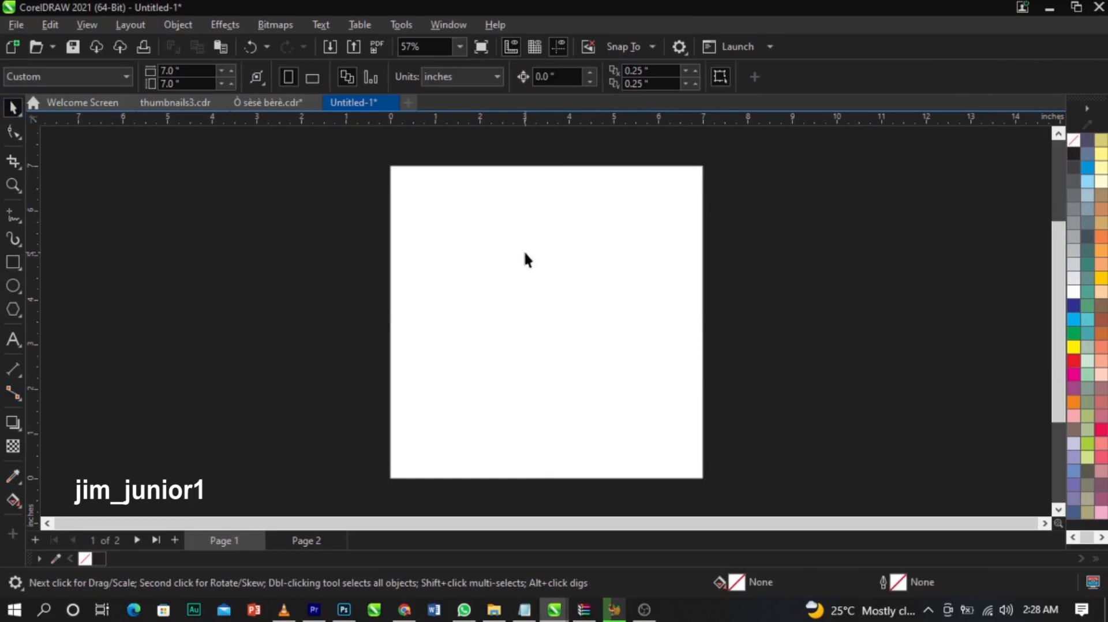
Try to import all the images in the Song cover folder at once, including the abstract purple watercolor background and the Instagram icon
{"action": "right_click", "coordinate": [321, 207]}
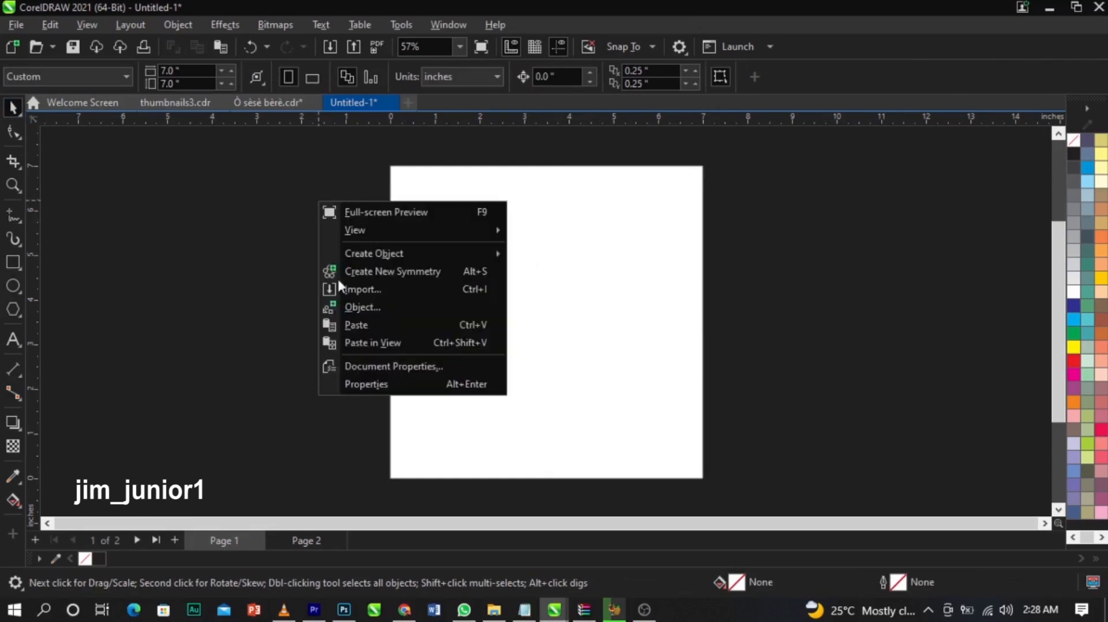
{"action": "left_click", "coordinate": [351, 290]}
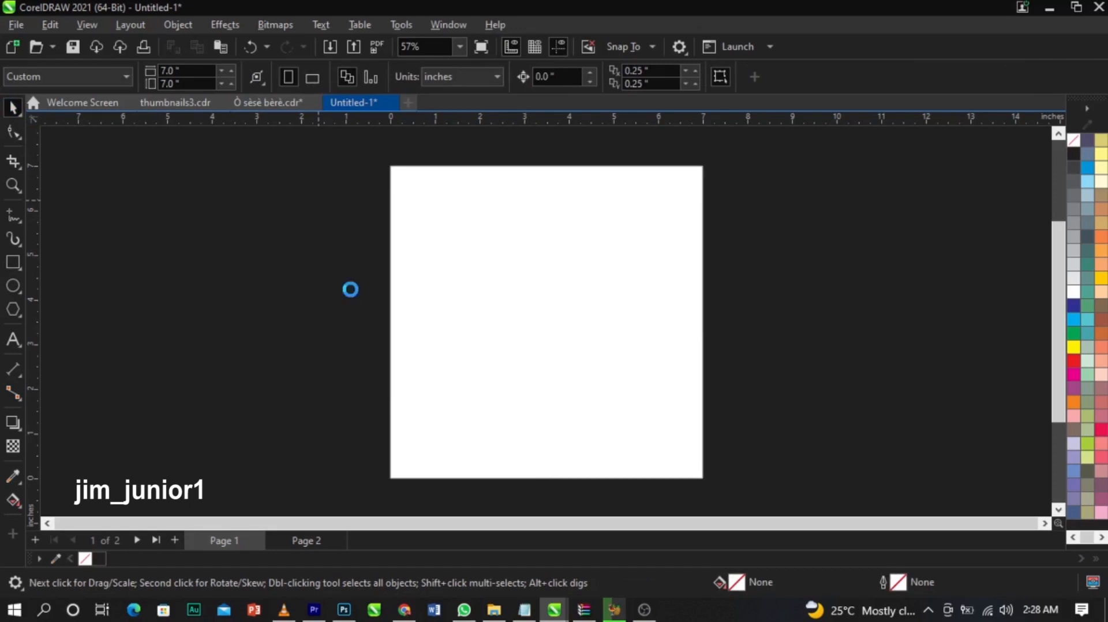
{"action": "left_click", "coordinate": [449, 224]}
{"action": "left_click", "coordinate": [529, 212], "text": "ctrl"}
{"action": "left_click", "coordinate": [617, 207], "text": "ctrl"}
{"action": "left_click", "coordinate": [712, 207], "text": "ctrl"}
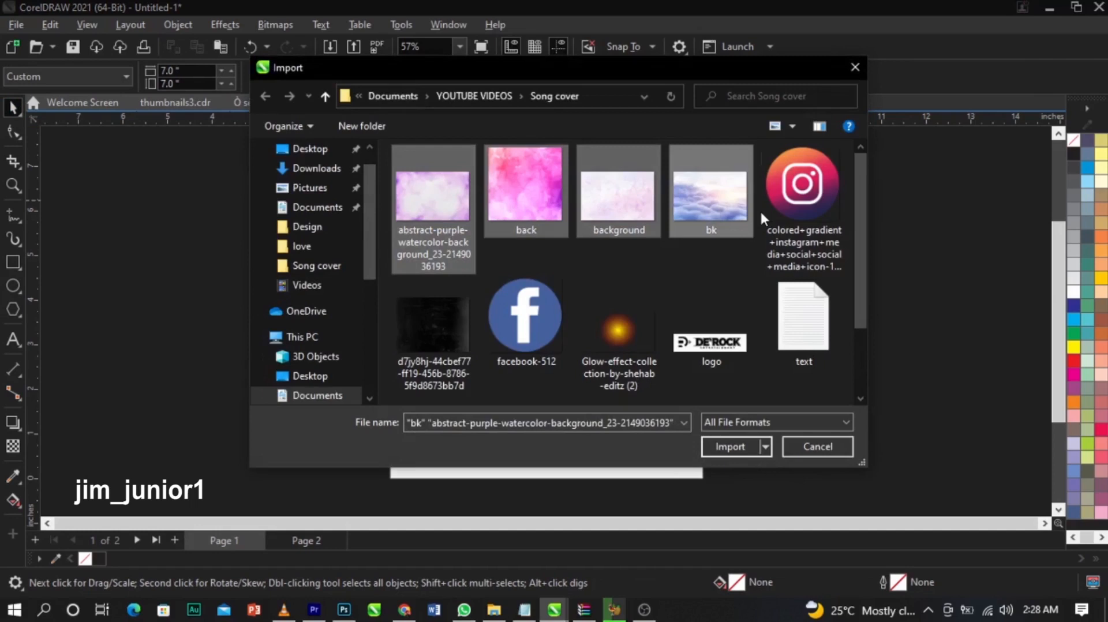
{"action": "left_click", "coordinate": [788, 201], "text": "ctrl"}
{"action": "left_click", "coordinate": [448, 320], "text": "ctrl"}
{"action": "left_click", "coordinate": [525, 317], "text": "ctrl"}
{"action": "left_click", "coordinate": [618, 329], "text": "ctrl"}
{"action": "left_click", "coordinate": [710, 340], "text": "ctrl"}
{"action": "scroll", "coordinate": [396, 378], "scroll_direction": "down", "scroll_amount": 2}
{"action": "left_click", "coordinate": [397, 375], "text": "ctrl"}
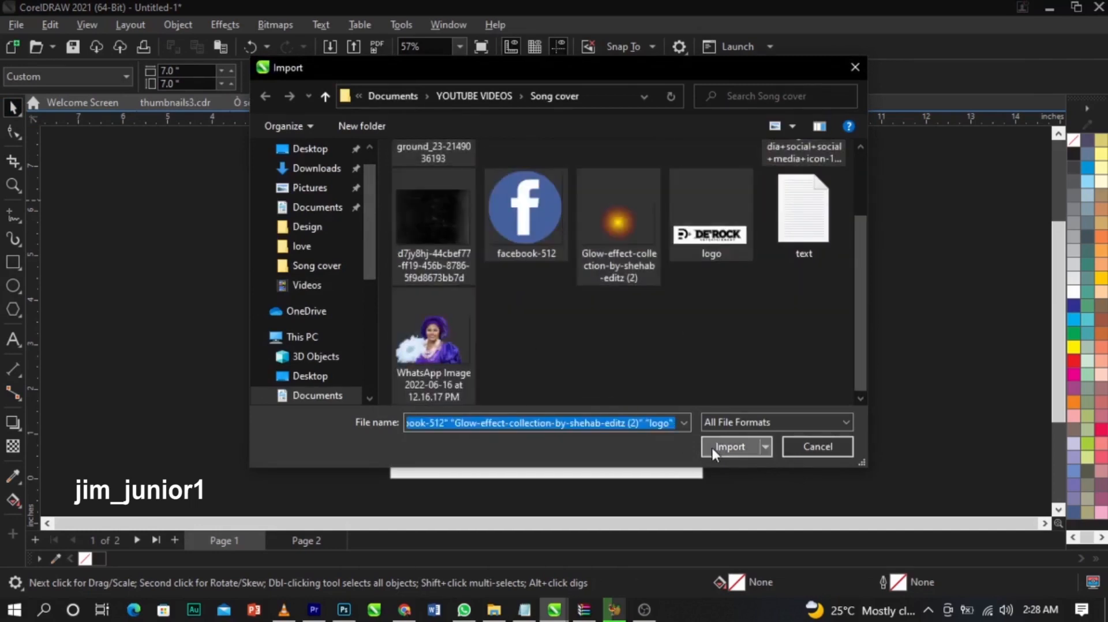
{"action": "left_click", "coordinate": [711, 446]}
{"action": "left_click", "coordinate": [683, 349]}
{"action": "scroll", "coordinate": [683, 349], "scroll_direction": "up", "scroll_amount": 2}
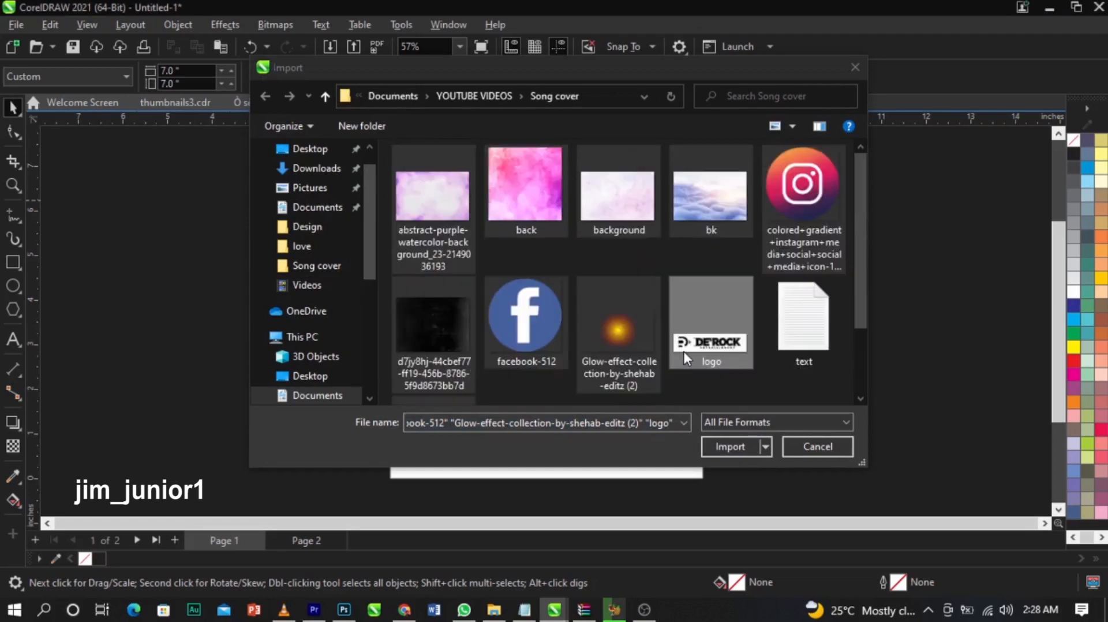
{"action": "left_click", "coordinate": [417, 218], "text": "ctrl"}
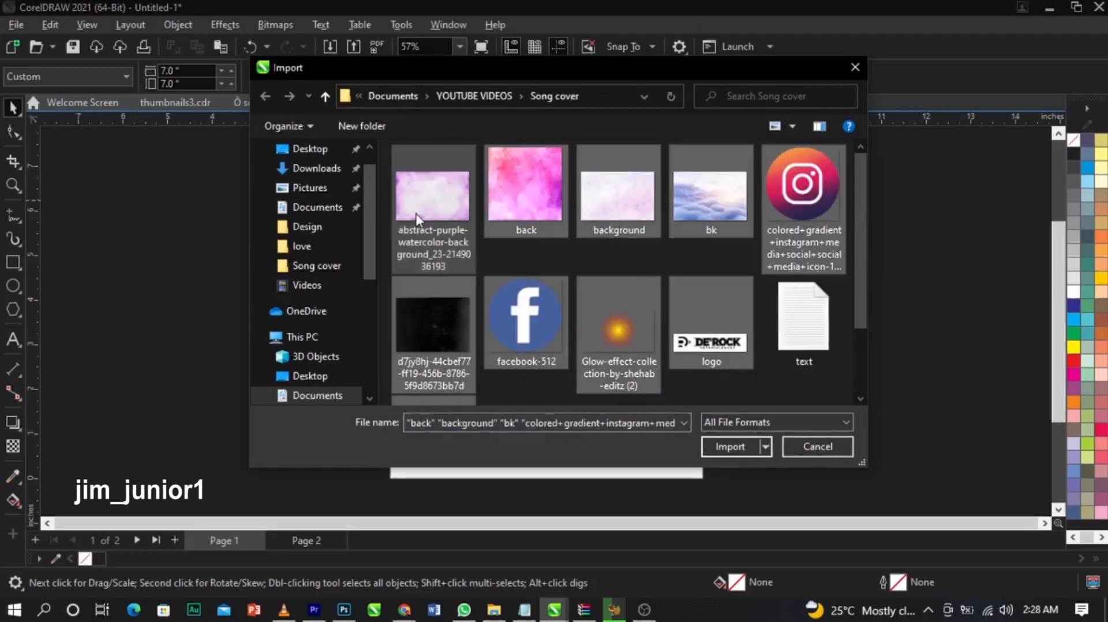
{"action": "left_click", "coordinate": [416, 218]}
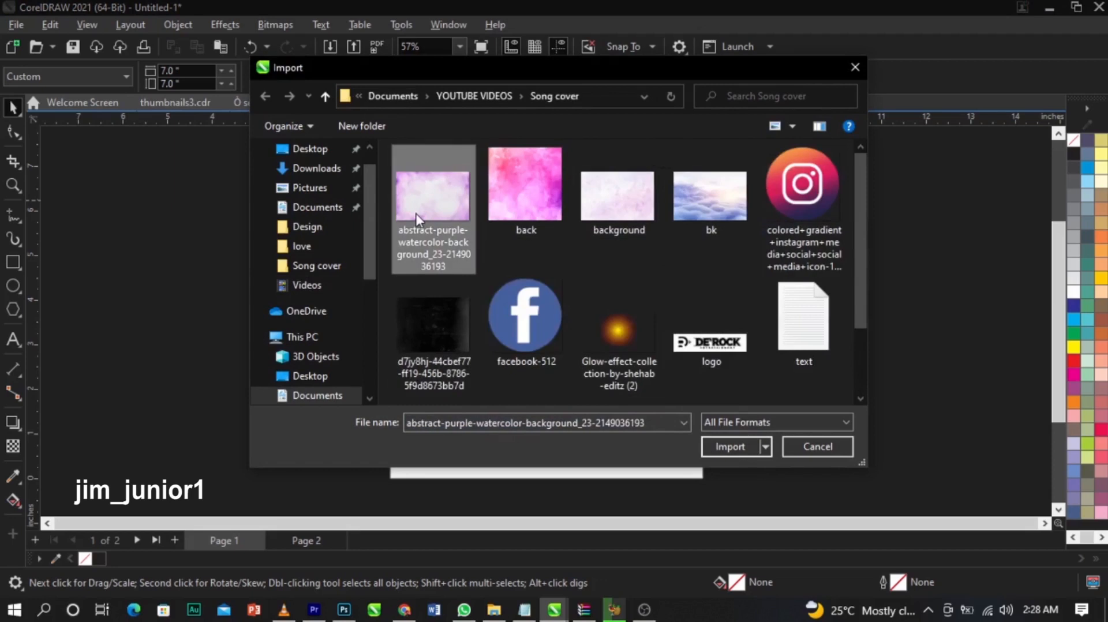
{"action": "left_click", "coordinate": [723, 448]}
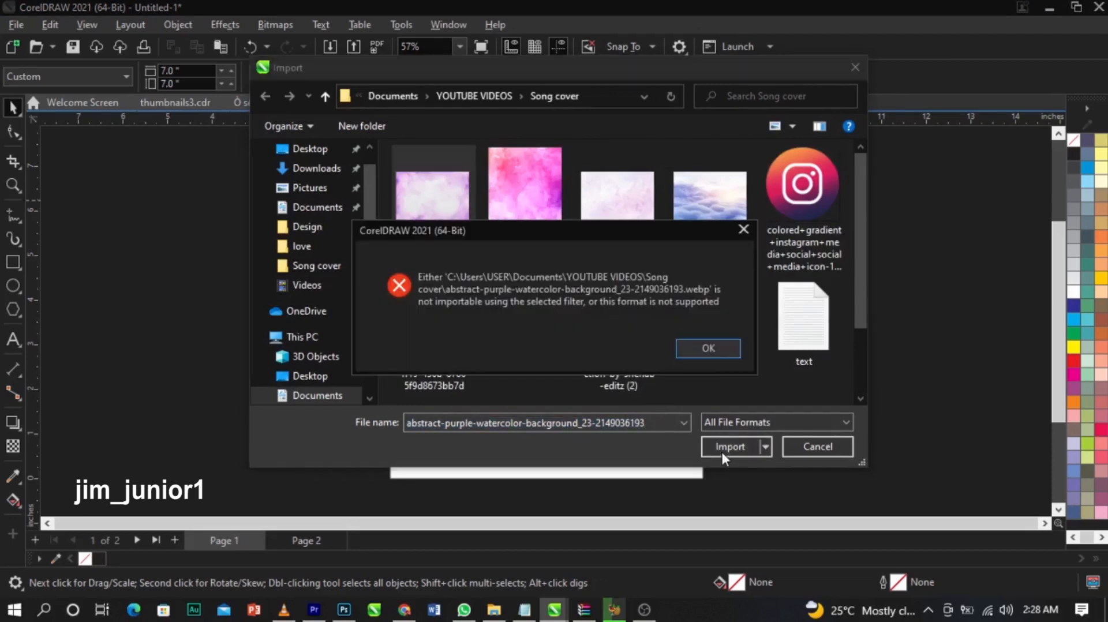
{"action": "left_click", "coordinate": [685, 350]}
{"action": "left_click", "coordinate": [448, 212]}
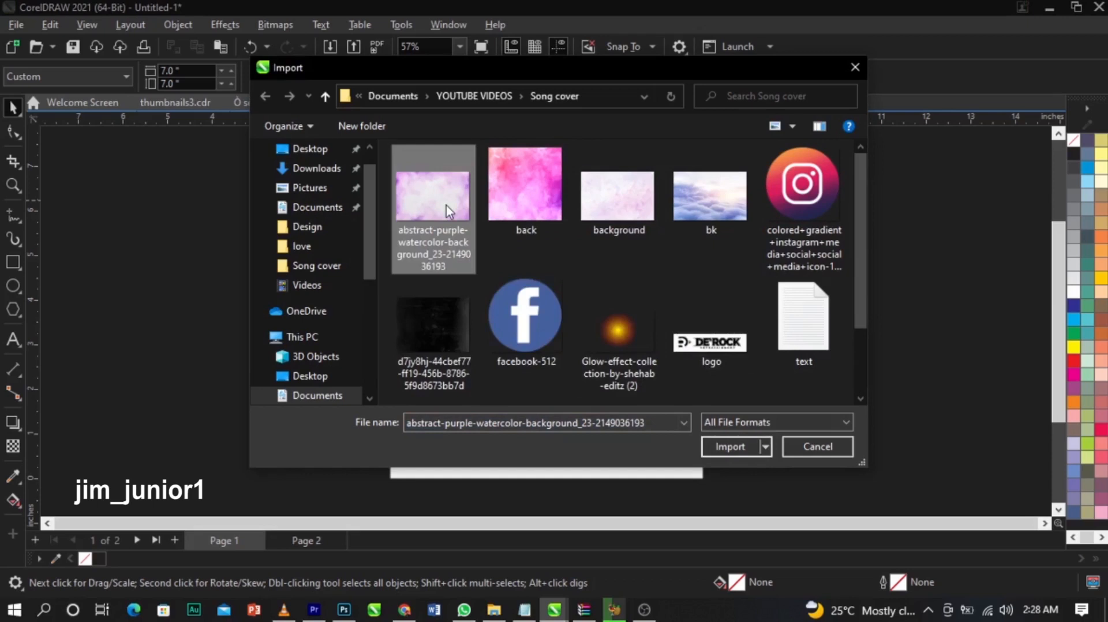
Import back, background, bk, the black texture, facebook-512, the glow effect, logo and the WhatsApp Image of the woman from the Song cover folder
{"action": "left_click", "coordinate": [549, 209]}
{"action": "left_click", "coordinate": [642, 222], "text": "ctrl"}
{"action": "left_click", "coordinate": [712, 217], "text": "ctrl"}
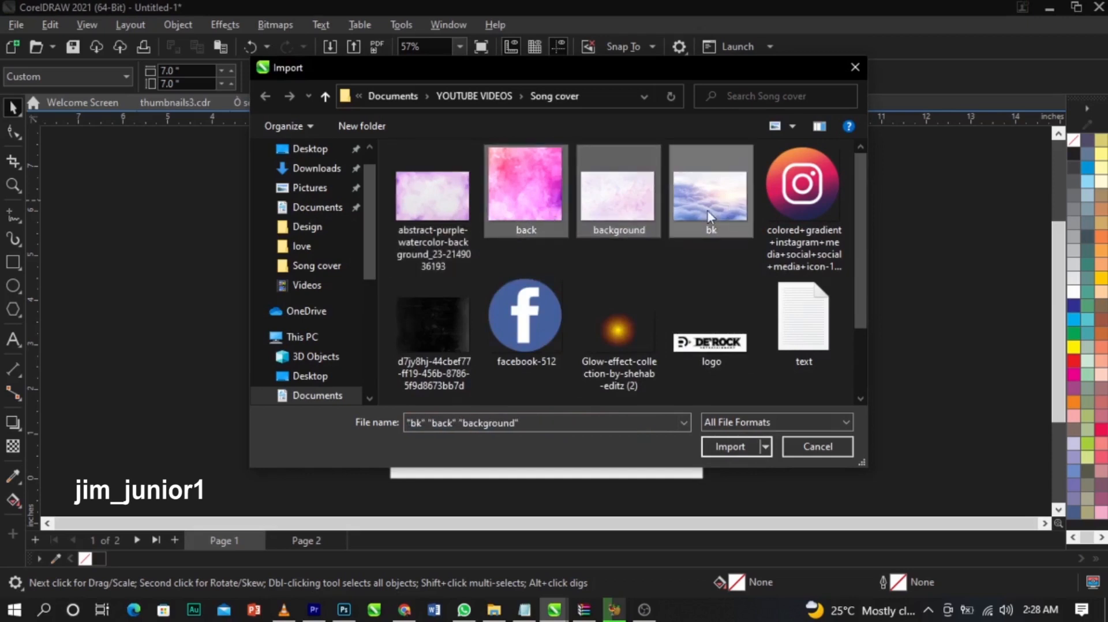
{"action": "left_click", "coordinate": [432, 327], "text": "ctrl"}
{"action": "left_click", "coordinate": [526, 332], "text": "ctrl"}
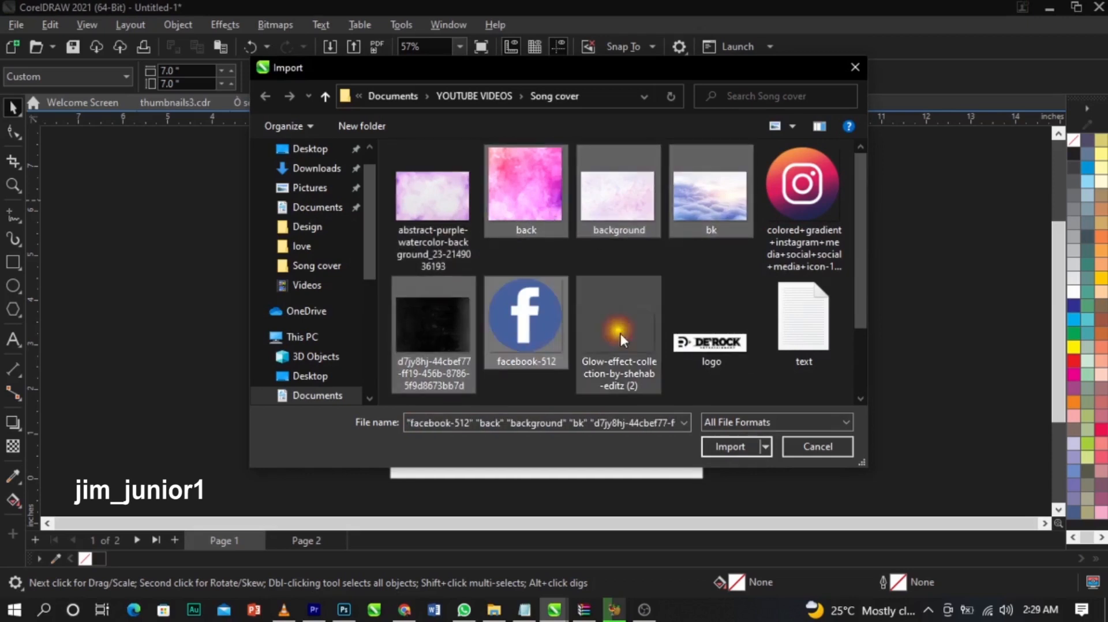
{"action": "left_click", "coordinate": [684, 346], "text": "ctrl"}
{"action": "scroll", "coordinate": [628, 300], "scroll_direction": "down", "scroll_amount": 2}
{"action": "left_click", "coordinate": [477, 329], "text": "ctrl"}
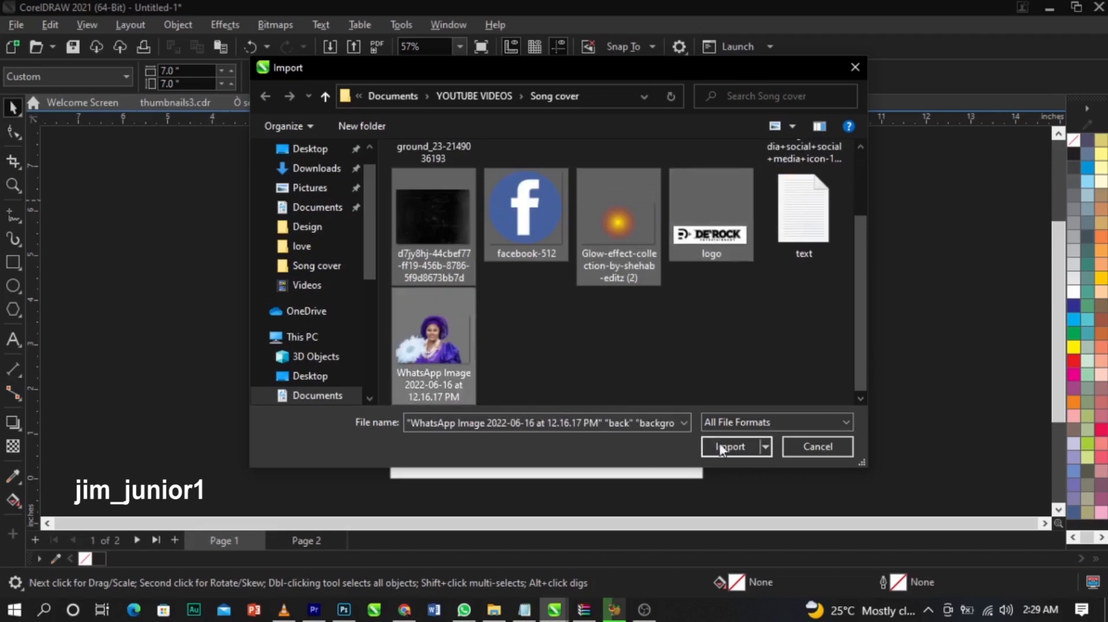
{"action": "left_click", "coordinate": [713, 443]}
Place the three backgrounds, black texture, Facebook icon, glow effect and logo on the empty area left of the page
{"action": "left_click", "coordinate": [121, 169]}
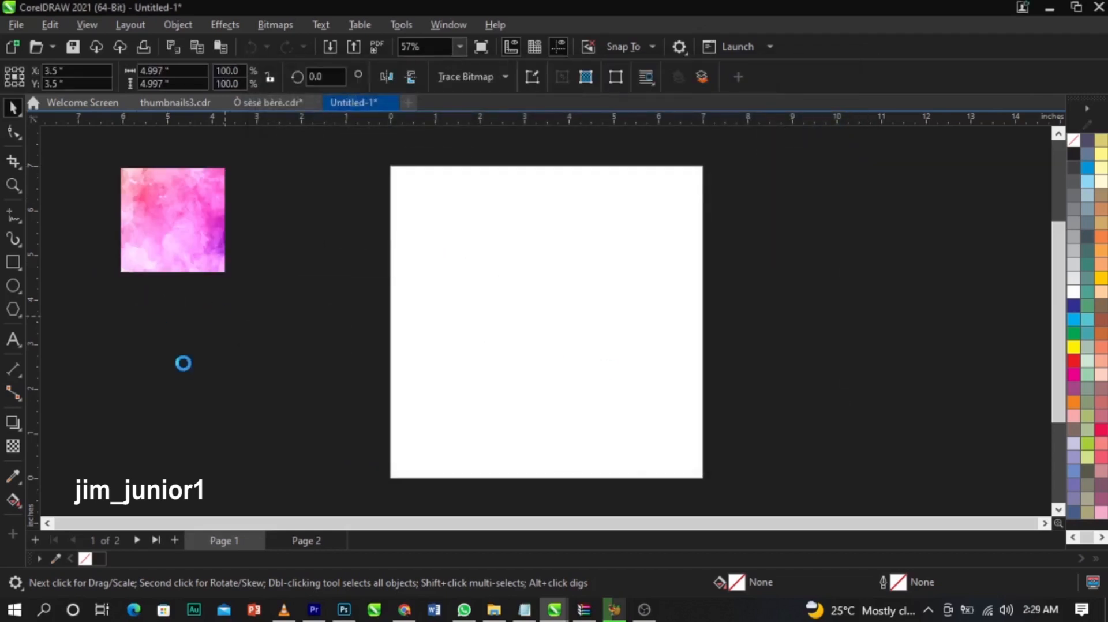
{"action": "left_click_drag", "start_coordinate": [79, 305], "coordinate": [183, 436]}
{"action": "left_click_drag", "start_coordinate": [89, 383], "coordinate": [221, 485]}
{"action": "left_click_drag", "start_coordinate": [182, 339], "coordinate": [320, 457]}
{"action": "left_click_drag", "start_coordinate": [252, 309], "coordinate": [359, 378]}
{"action": "left_click_drag", "start_coordinate": [282, 230], "coordinate": [374, 254]}
Place the woman's photo at about 8.36 by 5.58 inches, overlapping the page's right edge
{"action": "left_click_drag", "start_coordinate": [261, 298], "coordinate": [58, 201]}
{"action": "left_click_drag", "start_coordinate": [215, 368], "coordinate": [233, 404]}
{"action": "left_click_drag", "start_coordinate": [62, 188], "coordinate": [961, 188]}
{"action": "left_click_drag", "start_coordinate": [784, 304], "coordinate": [786, 302]}
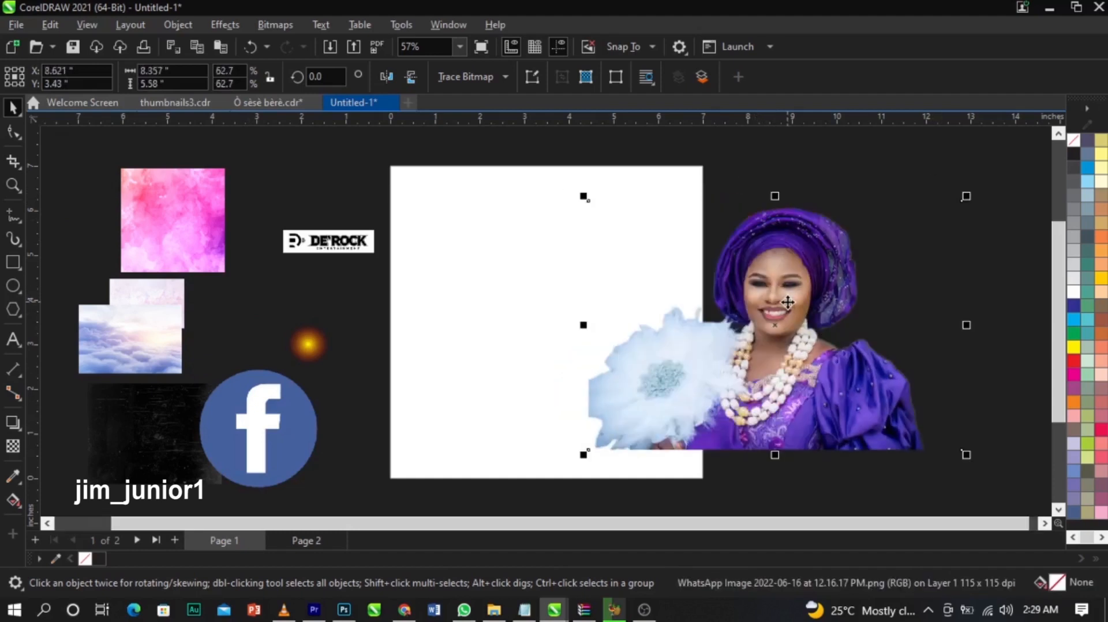
Examine the woman's cut-out photo up close and from a distance, including her face, shoulder and cut-out edges
{"action": "scroll", "coordinate": [813, 371], "scroll_direction": "up", "scroll_amount": 2}
{"action": "scroll", "coordinate": [664, 300], "scroll_direction": "down", "scroll_amount": 2}
{"action": "scroll", "coordinate": [728, 243], "scroll_direction": "up", "scroll_amount": 2}
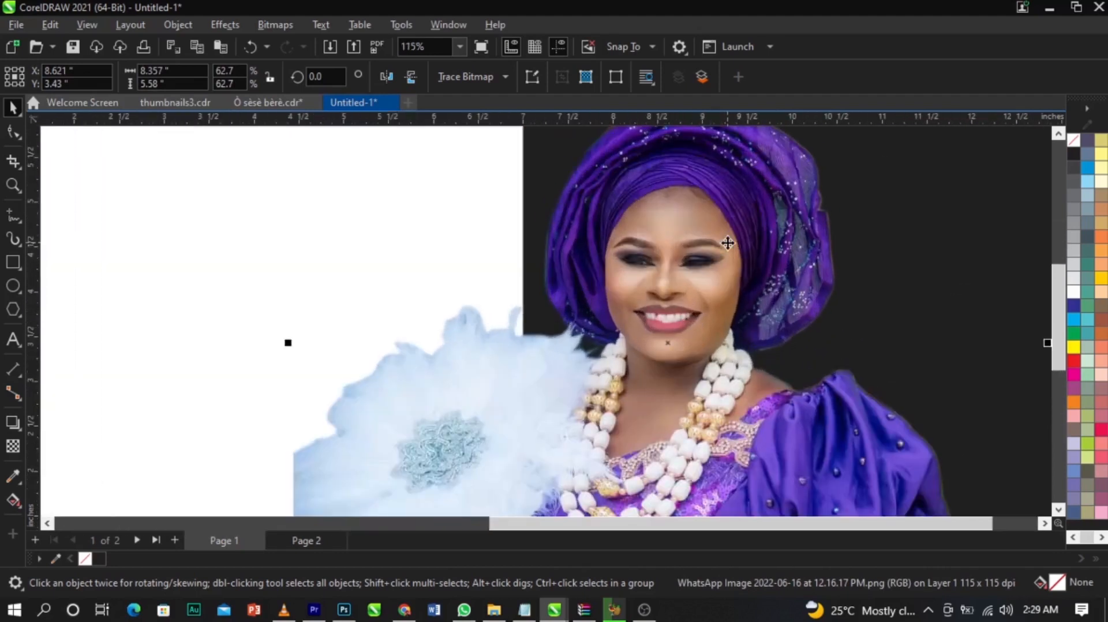
{"action": "scroll", "coordinate": [728, 243], "scroll_direction": "down", "scroll_amount": 1}
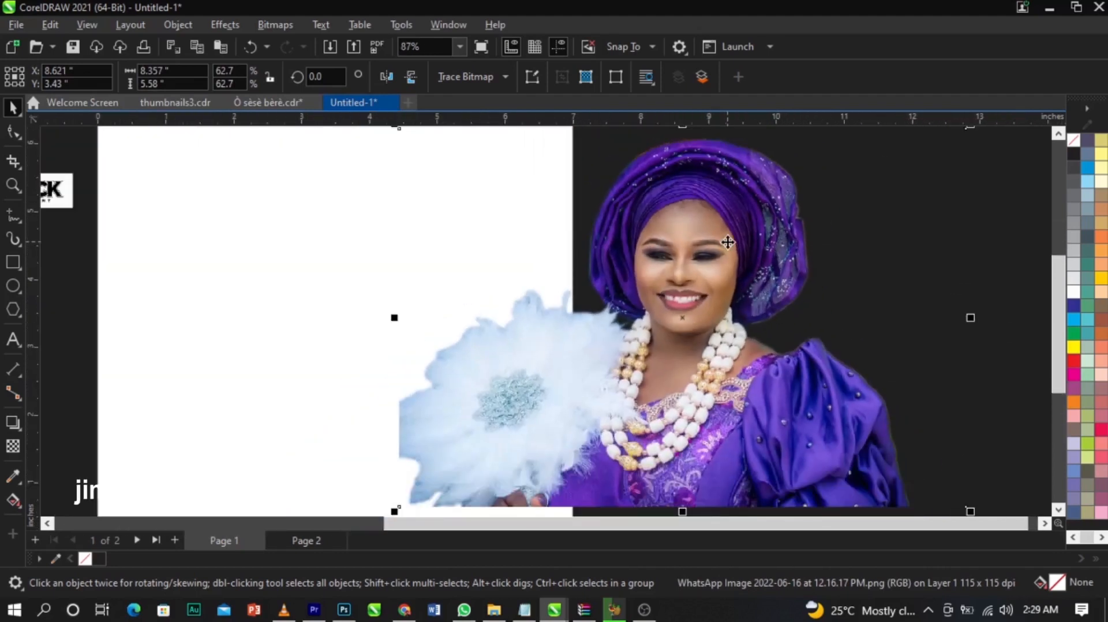
{"action": "scroll", "coordinate": [728, 243], "scroll_direction": "down", "scroll_amount": 1}
{"action": "scroll", "coordinate": [728, 243], "scroll_direction": "up", "scroll_amount": 2}
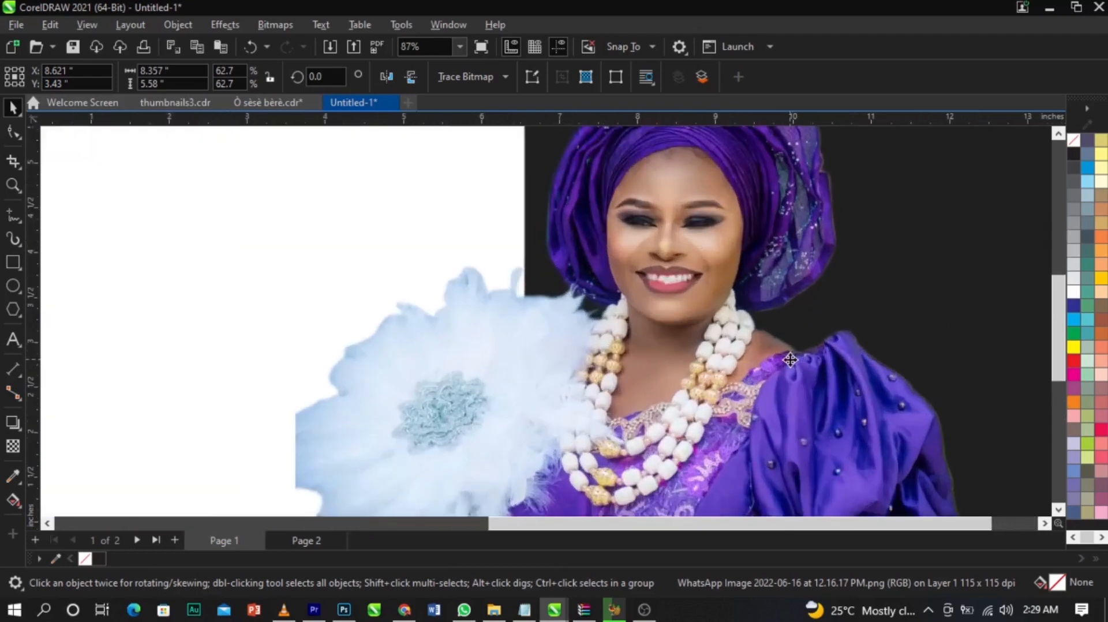
{"action": "scroll", "coordinate": [802, 221], "scroll_direction": "down", "scroll_amount": 2}
{"action": "scroll", "coordinate": [802, 221], "scroll_direction": "up", "scroll_amount": 1}
{"action": "scroll", "coordinate": [751, 271], "scroll_direction": "down", "scroll_amount": 2}
{"action": "scroll", "coordinate": [644, 324], "scroll_direction": "up", "scroll_amount": 2}
{"action": "scroll", "coordinate": [700, 328], "scroll_direction": "down", "scroll_amount": 2}
Position the woman's photo over the lower part of the page and scale it down to about 8.05 by 5.37 inches
{"action": "left_click_drag", "start_coordinate": [700, 328], "coordinate": [511, 401]}
{"action": "scroll", "coordinate": [530, 301], "scroll_direction": "up", "scroll_amount": 2}
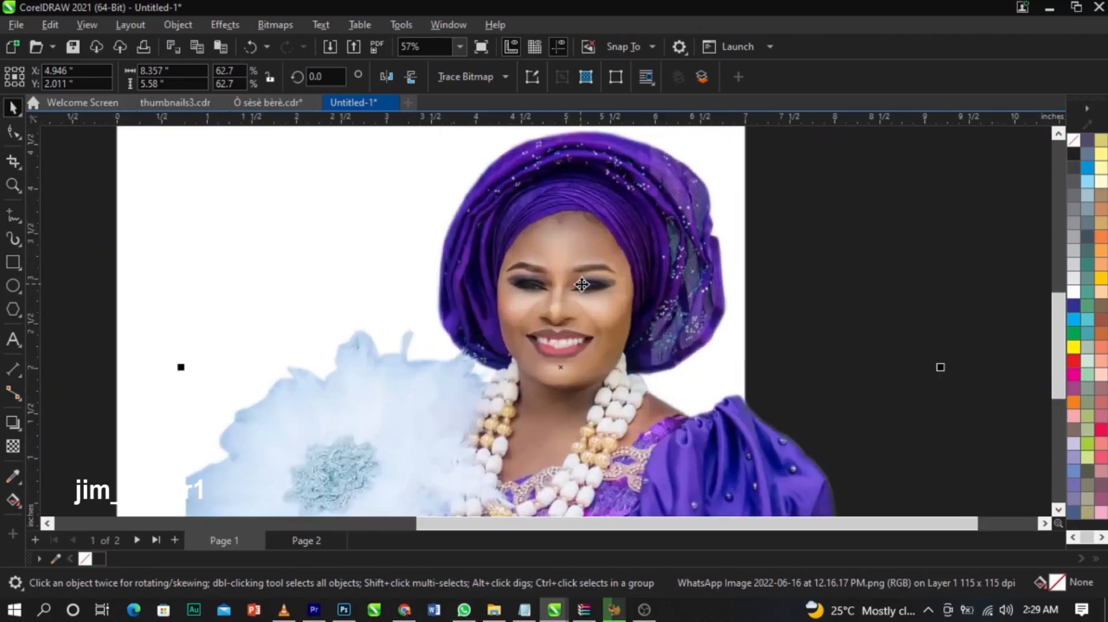
{"action": "scroll", "coordinate": [589, 292], "scroll_direction": "down", "scroll_amount": 1}
{"action": "left_click_drag", "start_coordinate": [606, 302], "coordinate": [581, 272]}
{"action": "scroll", "coordinate": [581, 272], "scroll_direction": "up", "scroll_amount": 1}
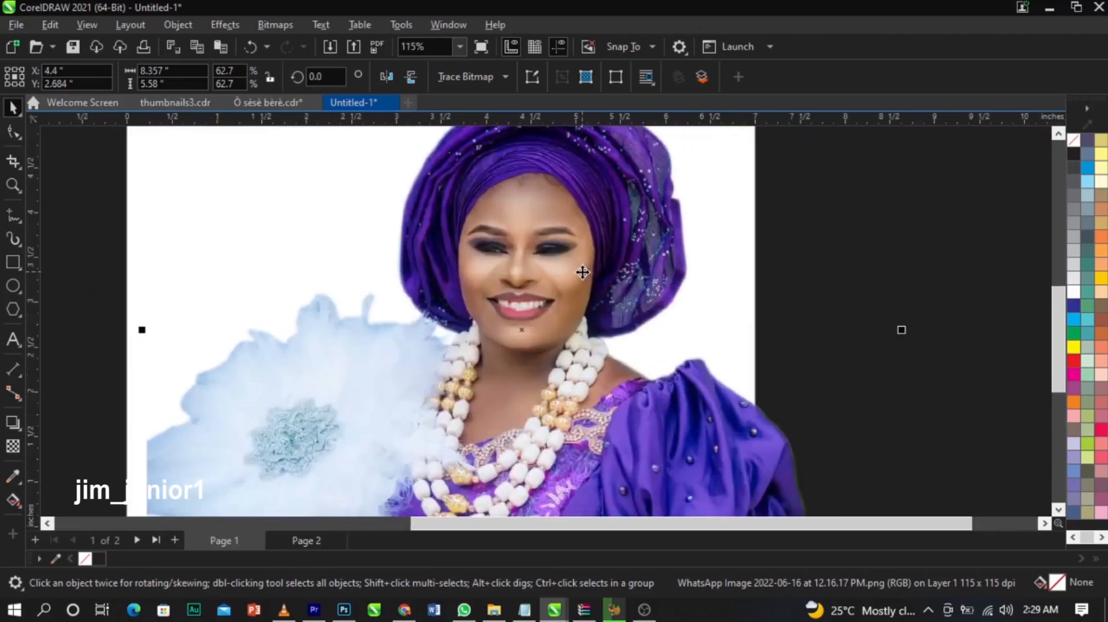
{"action": "scroll", "coordinate": [582, 273], "scroll_direction": "down", "scroll_amount": 1}
{"action": "left_click_drag", "start_coordinate": [563, 316], "coordinate": [553, 308]}
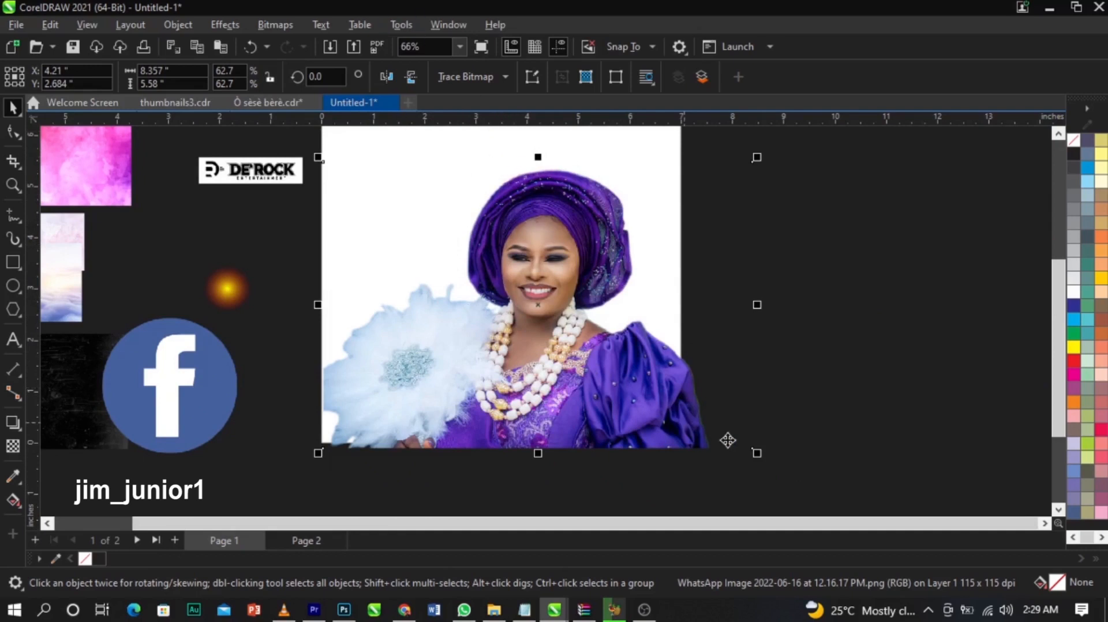
{"action": "left_click_drag", "start_coordinate": [758, 455], "coordinate": [743, 444]}
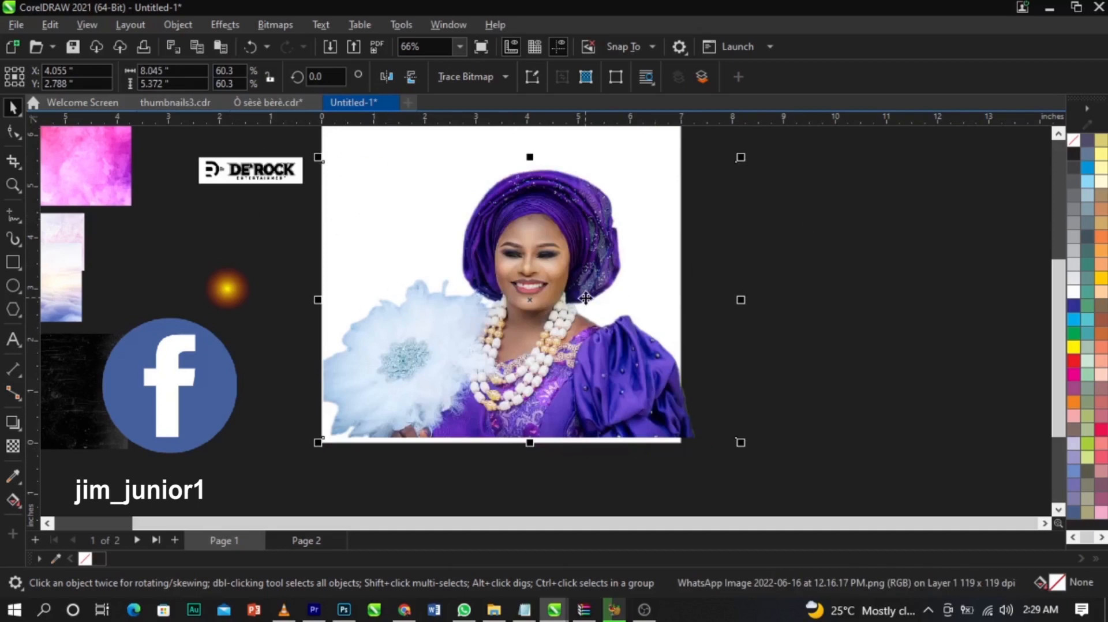
Move the woman's photo off the page to the empty area on its right and deselect it
{"action": "left_click_drag", "start_coordinate": [522, 256], "coordinate": [797, 245]}
{"action": "scroll", "coordinate": [553, 226], "scroll_direction": "down", "scroll_amount": 1}
{"action": "scroll", "coordinate": [597, 161], "scroll_direction": "up", "scroll_amount": 1}
{"action": "scroll", "coordinate": [595, 150], "scroll_direction": "down", "scroll_amount": 1}
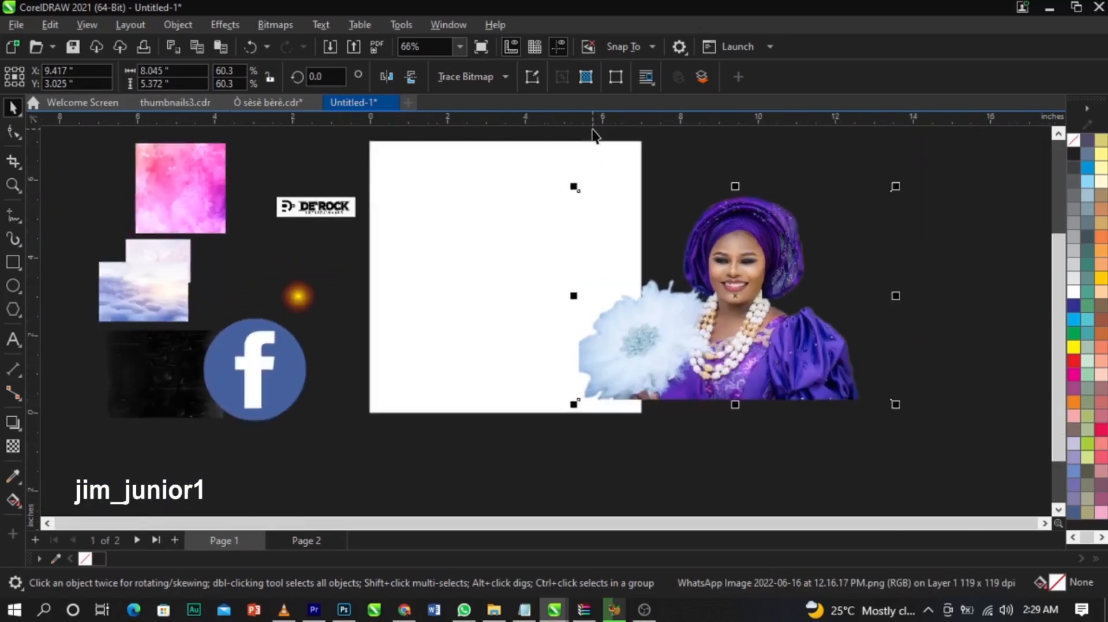
{"action": "scroll", "coordinate": [591, 155], "scroll_direction": "up", "scroll_amount": 2}
{"action": "left_click", "coordinate": [545, 260]}
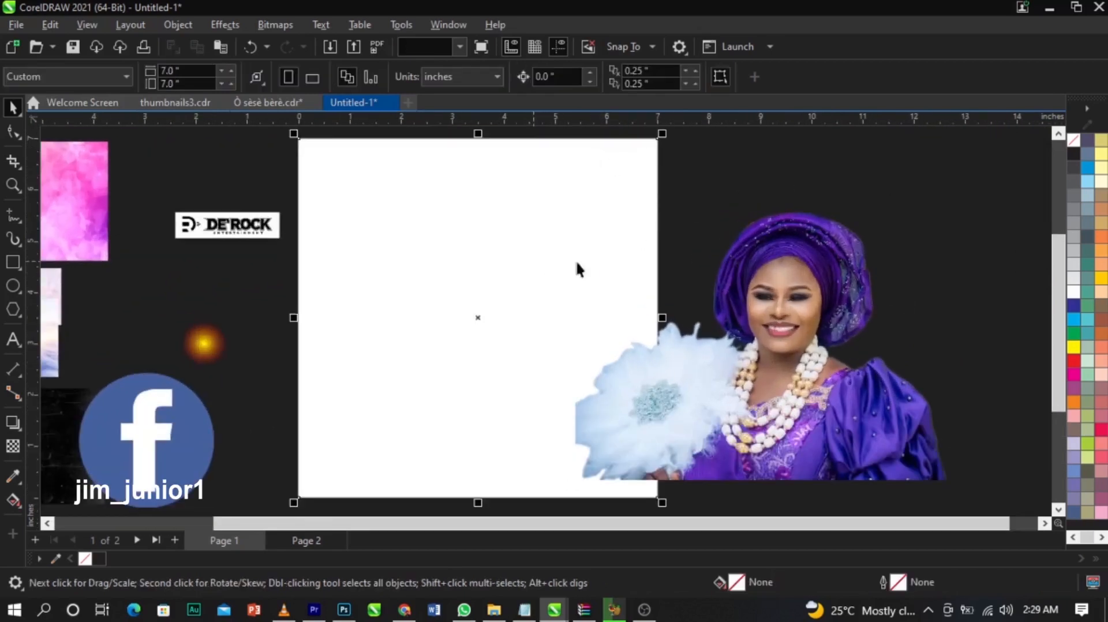
{"action": "left_click", "coordinate": [758, 193]}
{"action": "left_click_drag", "start_coordinate": [759, 311], "coordinate": [947, 324]}
{"action": "left_click", "coordinate": [704, 271]}
{"action": "scroll", "coordinate": [716, 288], "scroll_direction": "down", "scroll_amount": 1}
{"action": "scroll", "coordinate": [565, 310], "scroll_direction": "up", "scroll_amount": 1}
{"action": "scroll", "coordinate": [565, 309], "scroll_direction": "down", "scroll_amount": 1}
Move the pale watercolor background onto the page and enlarge it to about 10.96 by 7.31 inches, covering the whole page
{"action": "left_click_drag", "start_coordinate": [125, 328], "coordinate": [163, 362]}
{"action": "left_click_drag", "start_coordinate": [116, 308], "coordinate": [396, 290]}
{"action": "left_click_drag", "start_coordinate": [438, 260], "coordinate": [603, 195]}
{"action": "left_click", "coordinate": [510, 312]}
{"action": "left_click", "coordinate": [535, 306]}
{"action": "left_click_drag", "start_coordinate": [551, 314], "coordinate": [809, 485]}
{"action": "left_click_drag", "start_coordinate": [642, 375], "coordinate": [612, 354]}
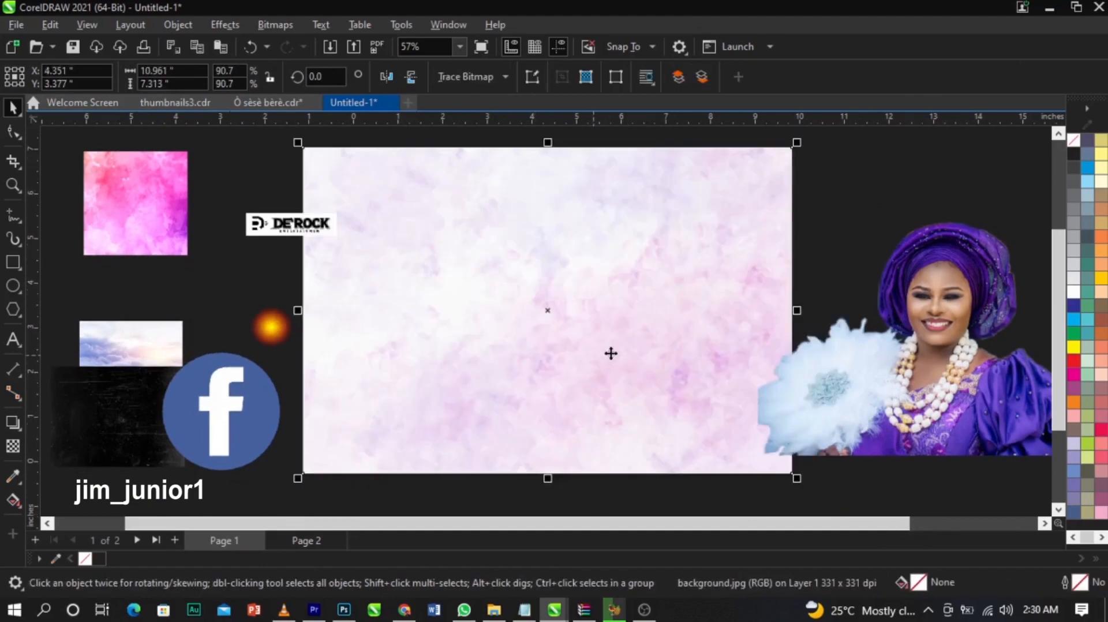
Shift the pale watercolor background aside to expose the 7 by 7 inch page rectangle, and PowerClip the background inside that rectangle
{"action": "left_click_drag", "start_coordinate": [522, 324], "coordinate": [666, 317]}
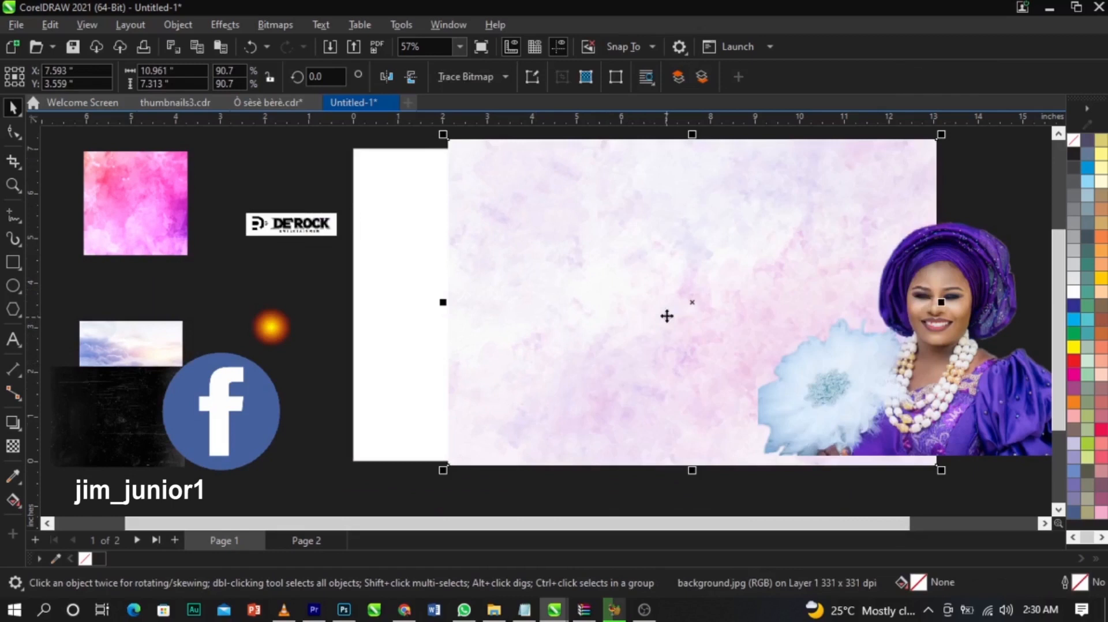
{"action": "right_click", "coordinate": [499, 275]}
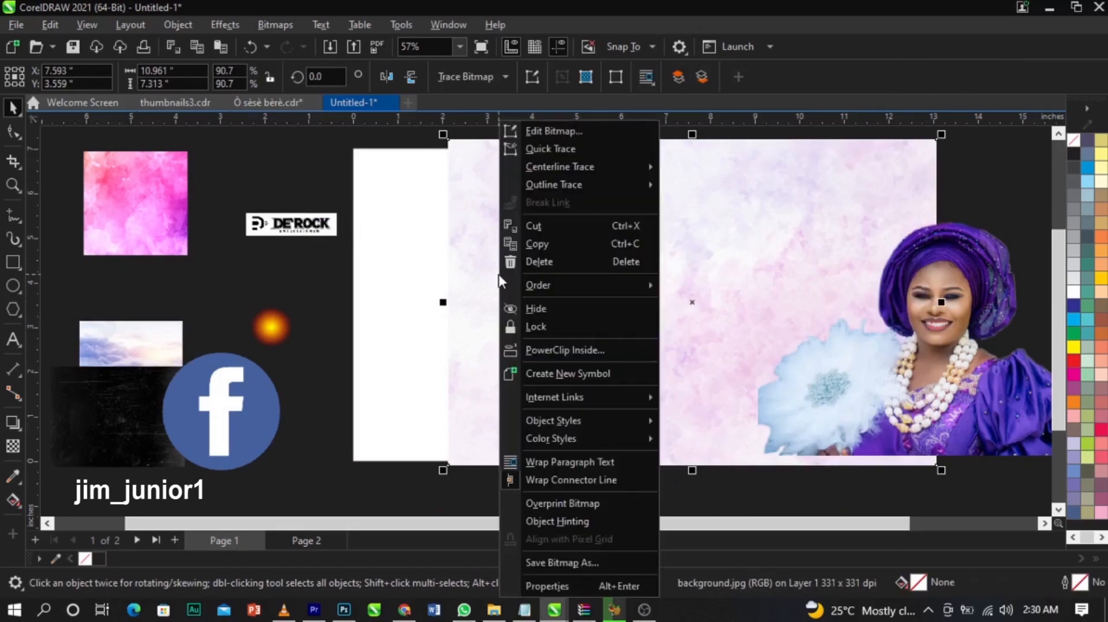
{"action": "left_click", "coordinate": [582, 346]}
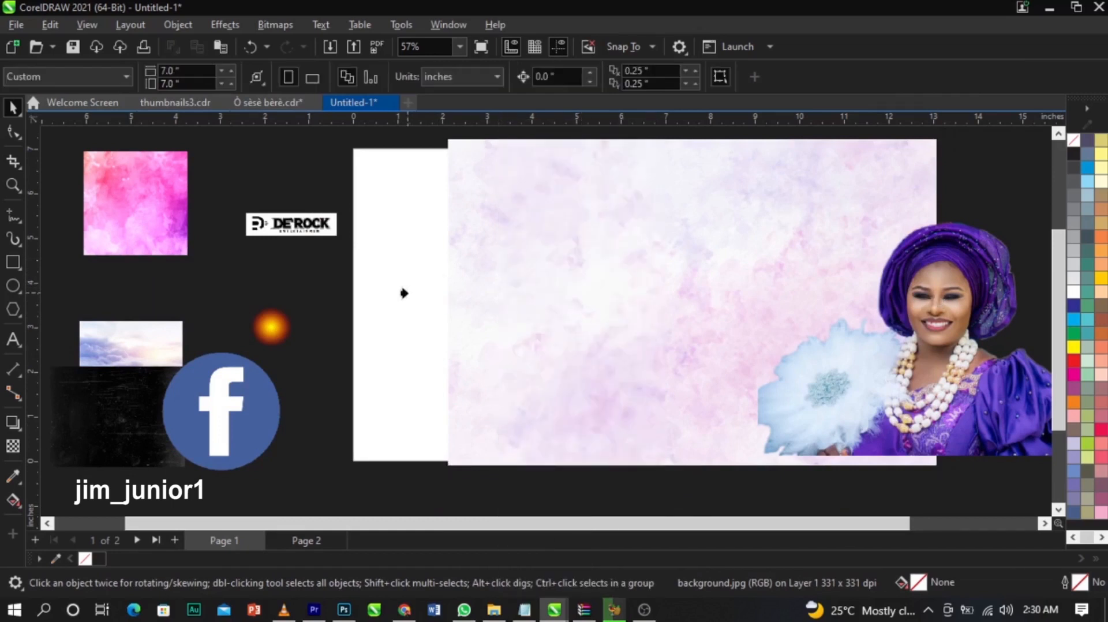
{"action": "left_click", "coordinate": [375, 317]}
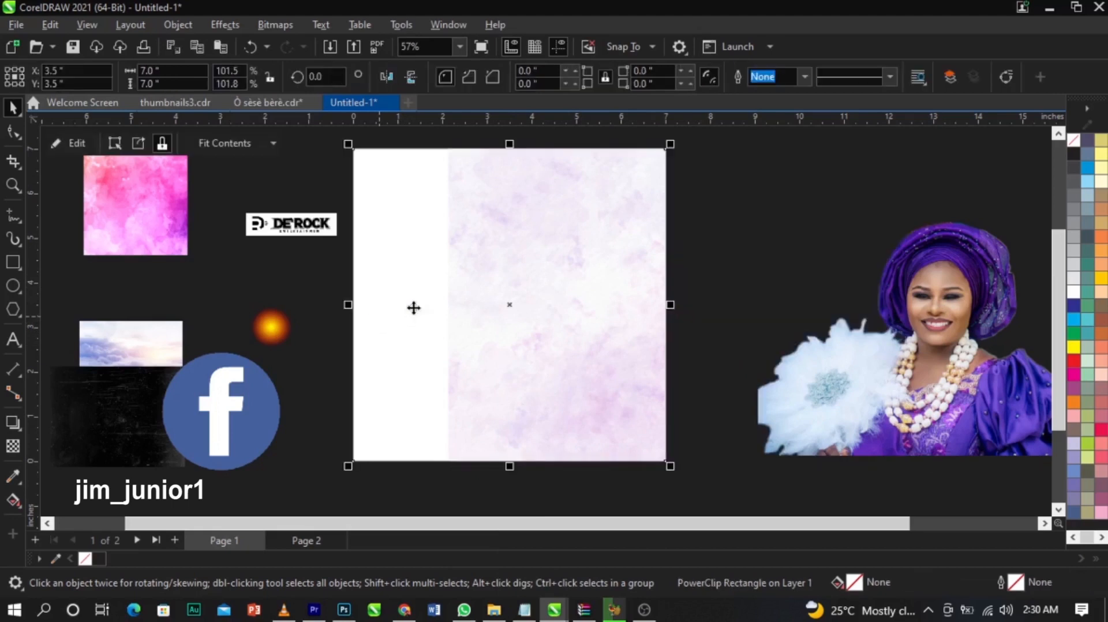
Open the page rectangle's PowerClip for editing and move the watercolor background so it covers the whole frame
{"action": "left_click", "coordinate": [702, 282]}
{"action": "left_click", "coordinate": [616, 273]}
{"action": "right_click", "coordinate": [614, 271]}
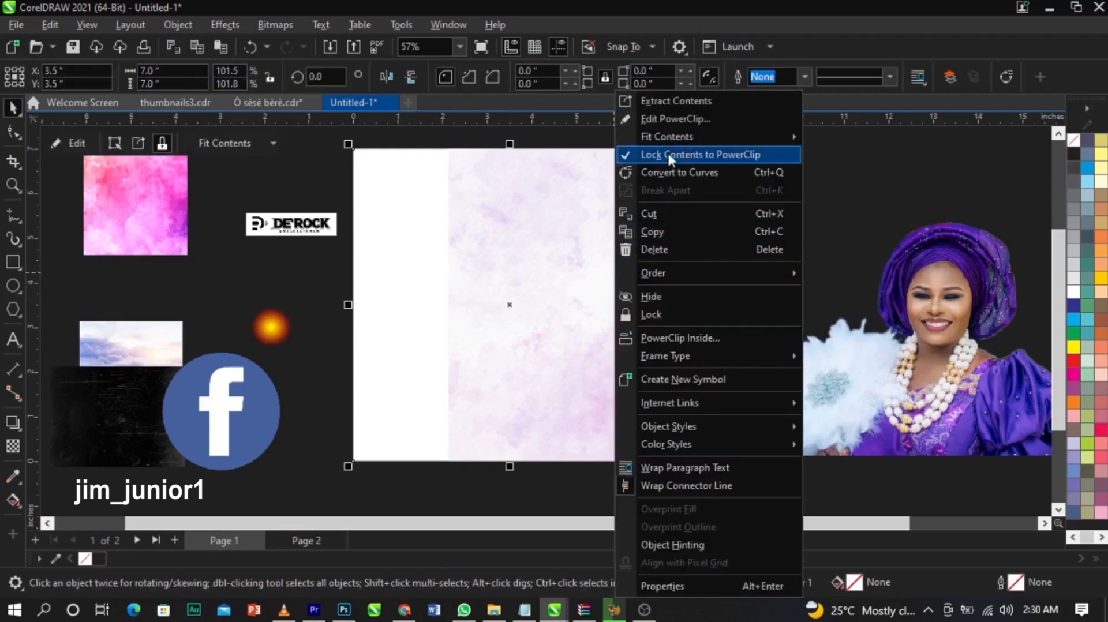
{"action": "left_click", "coordinate": [668, 118]}
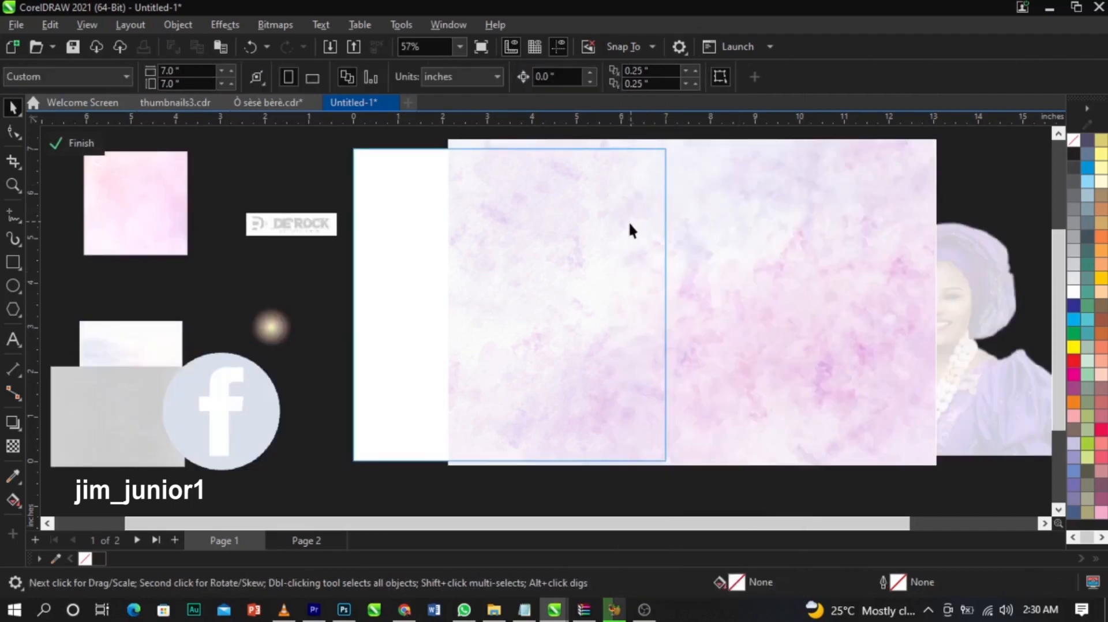
{"action": "scroll", "coordinate": [503, 165], "scroll_direction": "down", "scroll_amount": 3}
{"action": "scroll", "coordinate": [502, 165], "scroll_direction": "up", "scroll_amount": 2}
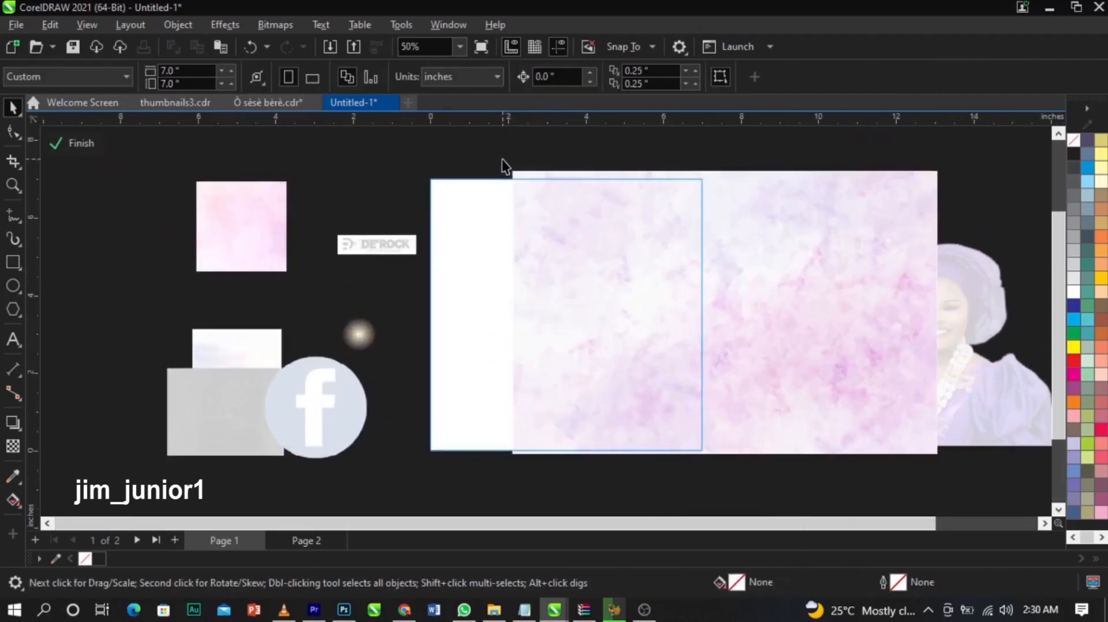
{"action": "left_click", "coordinate": [632, 283]}
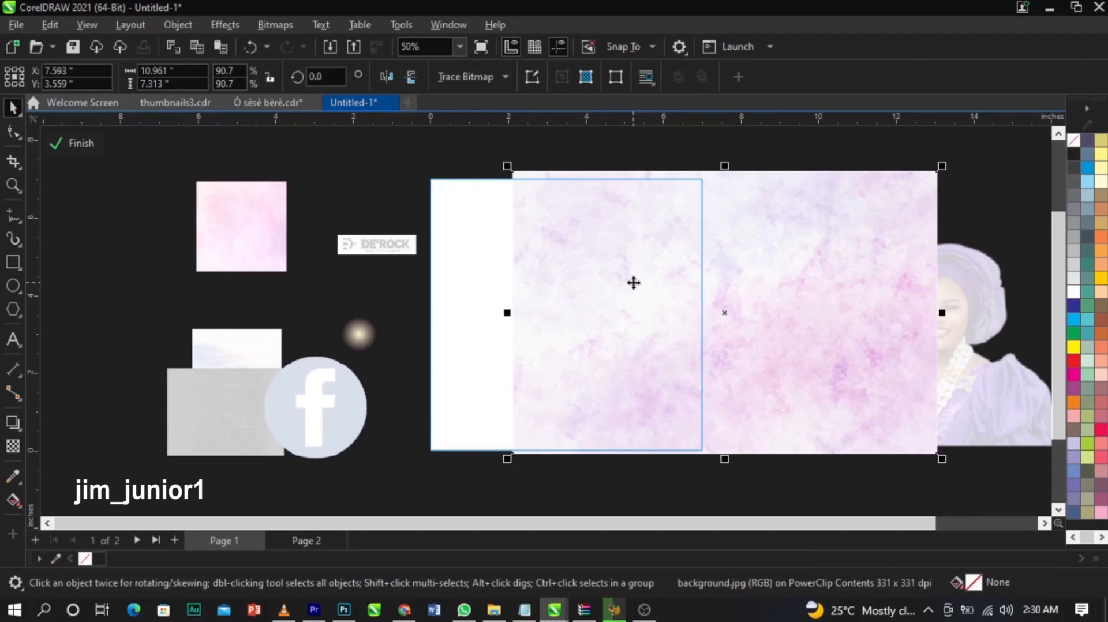
{"action": "left_click_drag", "start_coordinate": [634, 283], "coordinate": [533, 288]}
{"action": "scroll", "coordinate": [629, 277], "scroll_direction": "up", "scroll_amount": 5}
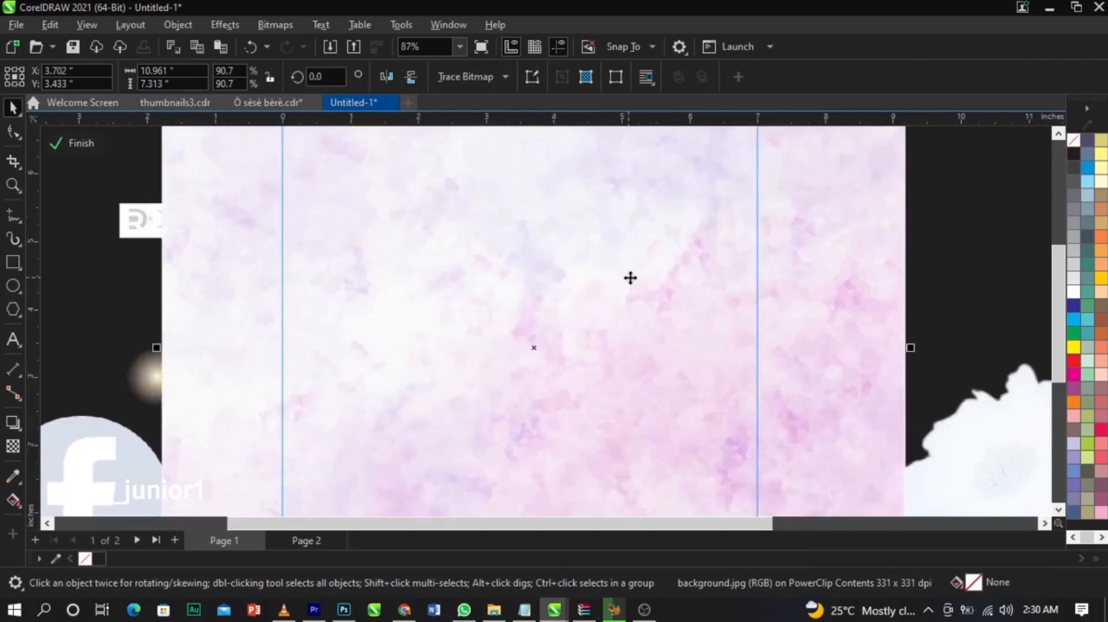
{"action": "scroll", "coordinate": [631, 277], "scroll_direction": "down", "scroll_amount": 5}
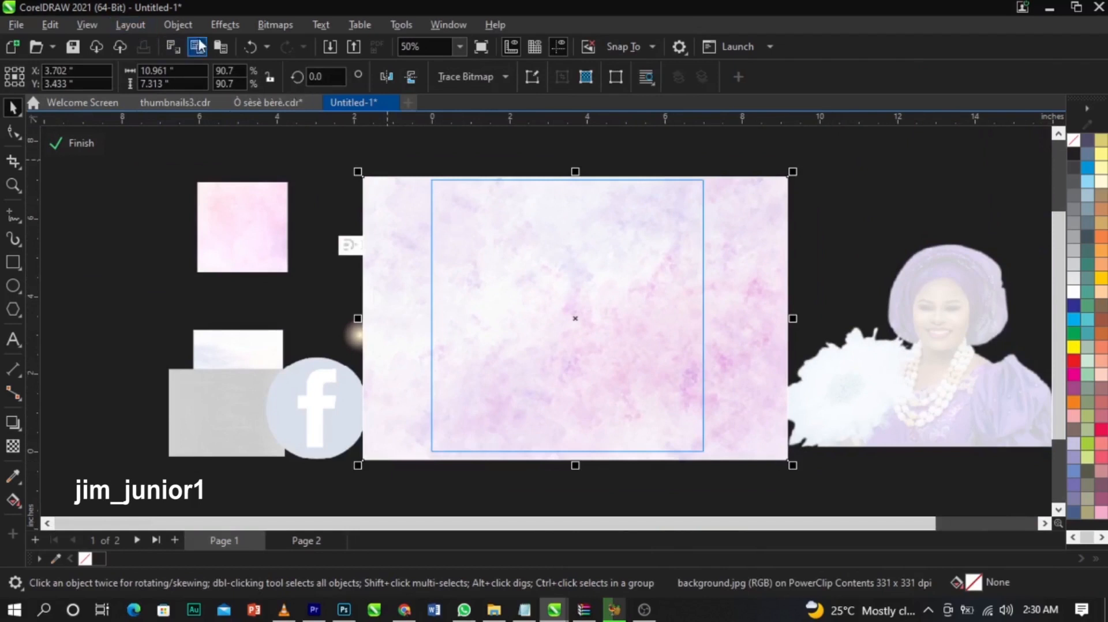
Apply a Gaussian Blur with a radius of 25.9 pixels to the watercolor background
{"action": "left_click", "coordinate": [225, 24]}
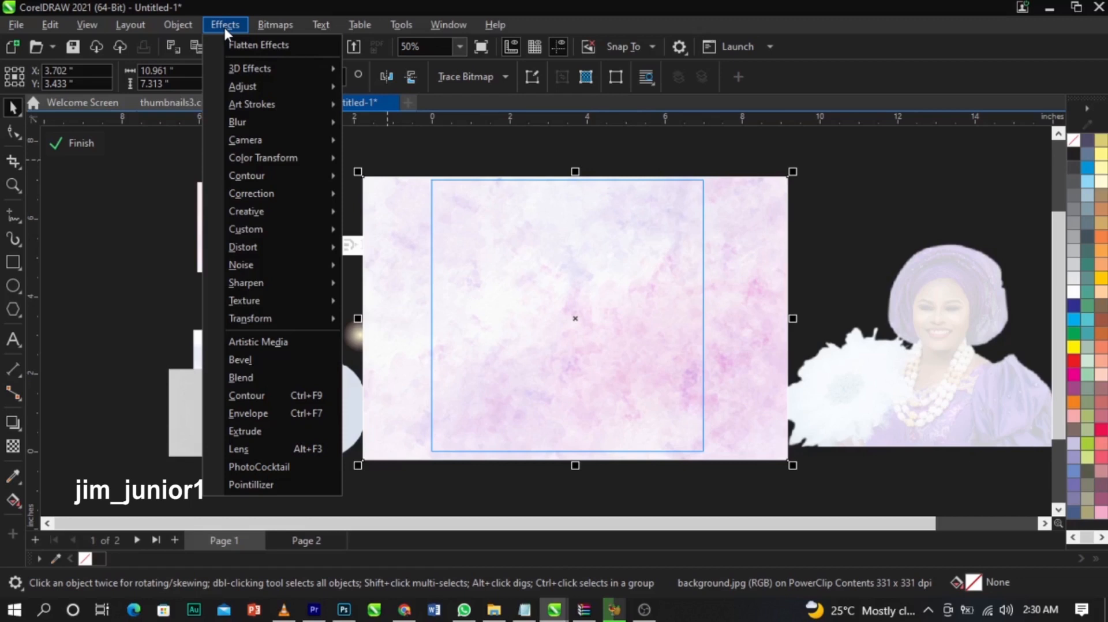
{"action": "mouse_move", "coordinate": [276, 23]}
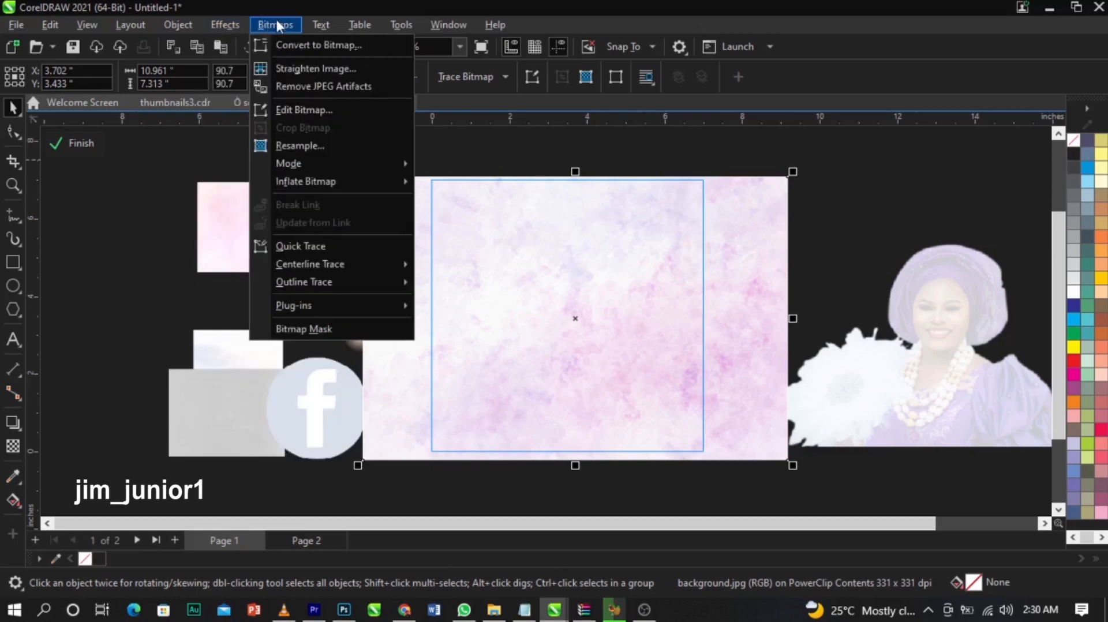
{"action": "mouse_move", "coordinate": [241, 22]}
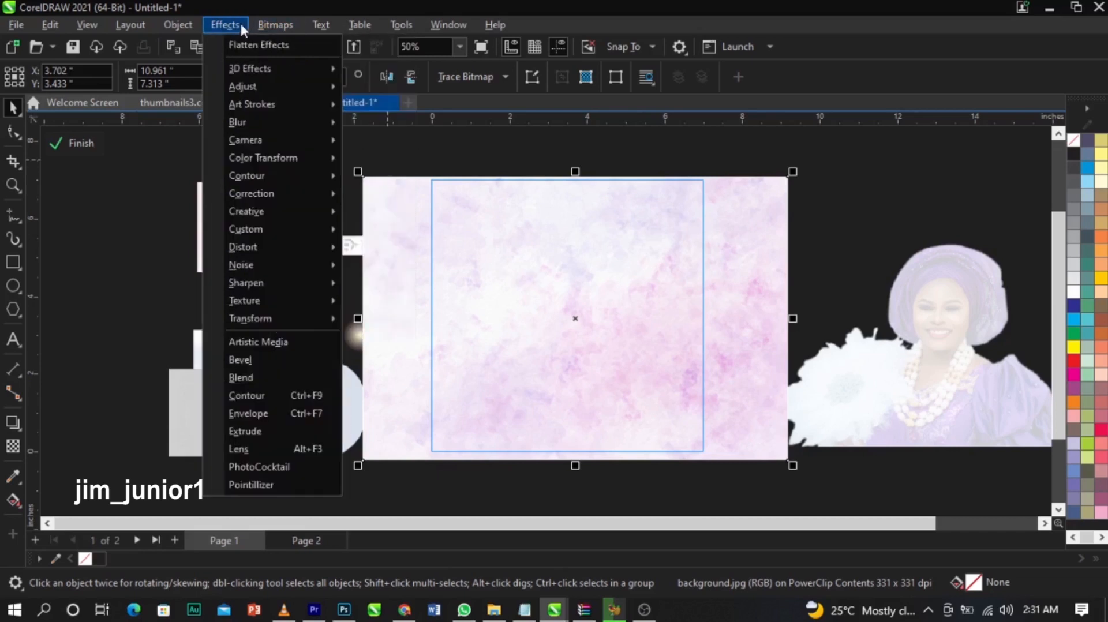
{"action": "mouse_move", "coordinate": [268, 123]}
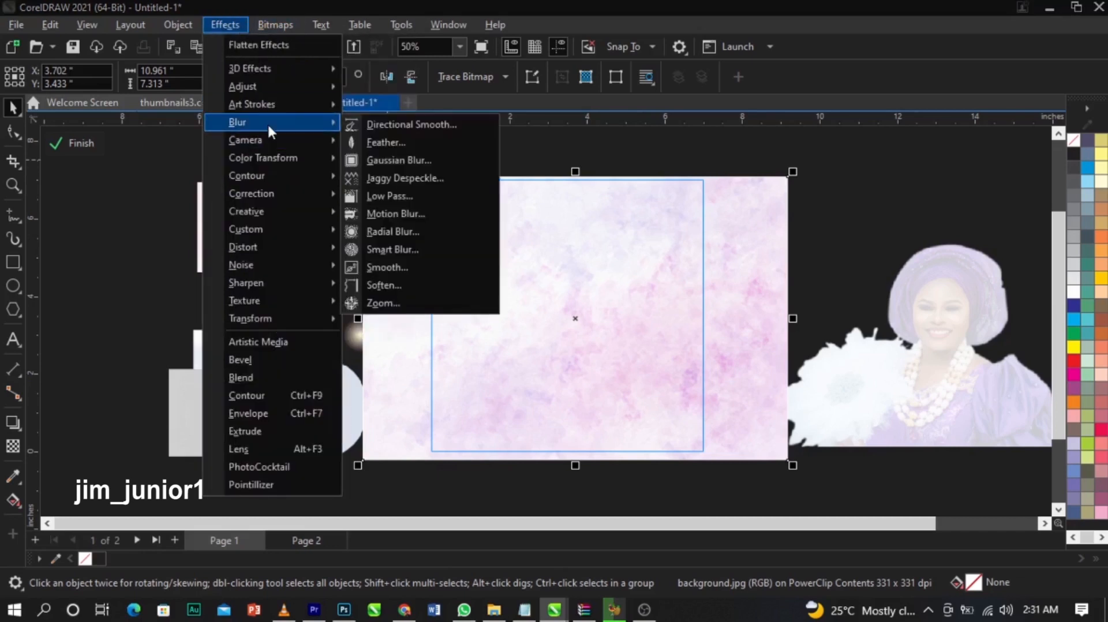
{"action": "left_click", "coordinate": [396, 161]}
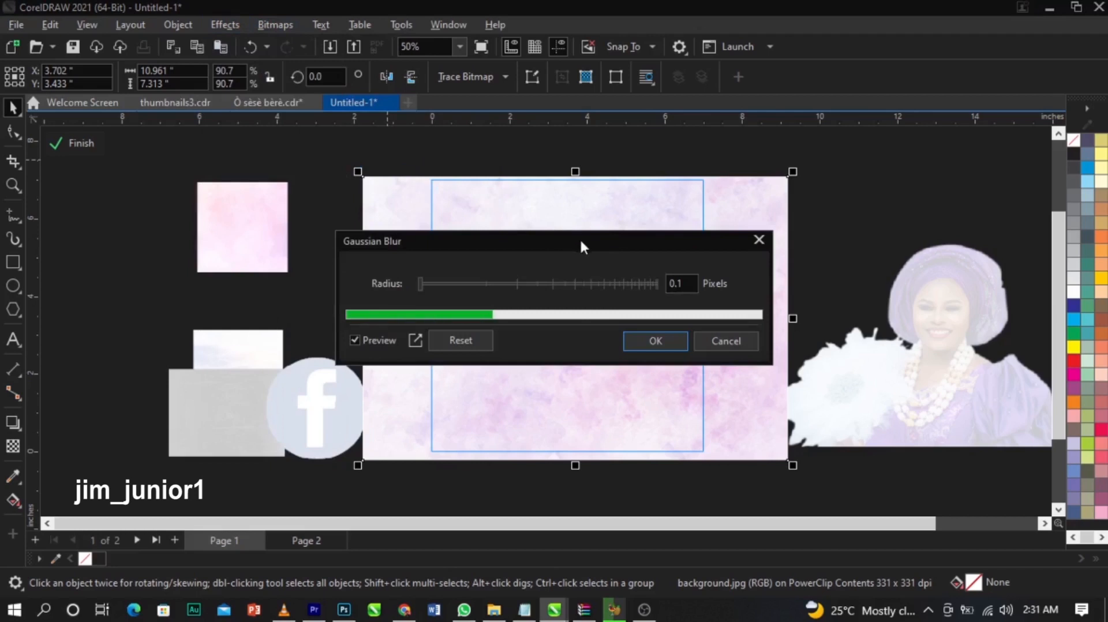
{"action": "left_click_drag", "start_coordinate": [592, 243], "coordinate": [371, 82]}
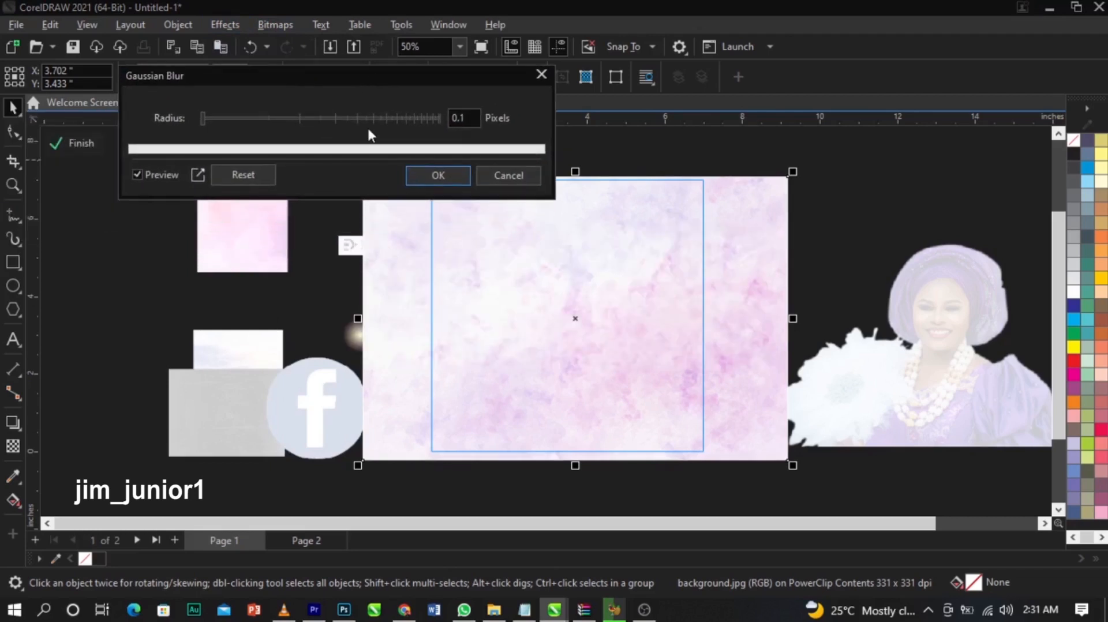
{"action": "left_click_drag", "start_coordinate": [250, 119], "coordinate": [299, 119]}
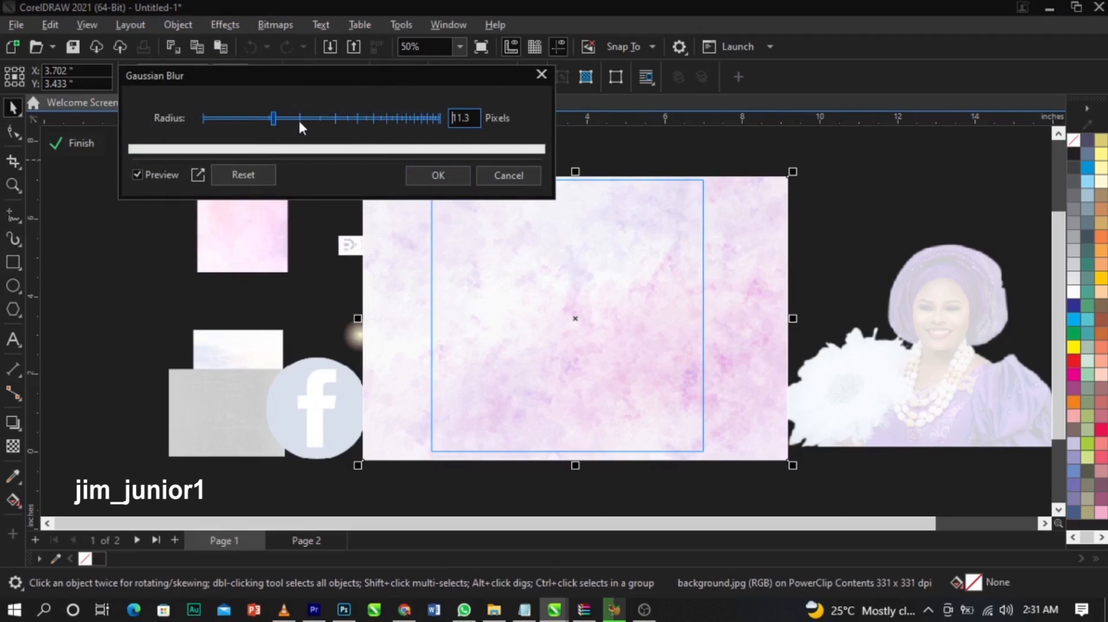
{"action": "left_click", "coordinate": [330, 121]}
{"action": "left_click_drag", "start_coordinate": [329, 122], "coordinate": [311, 120]}
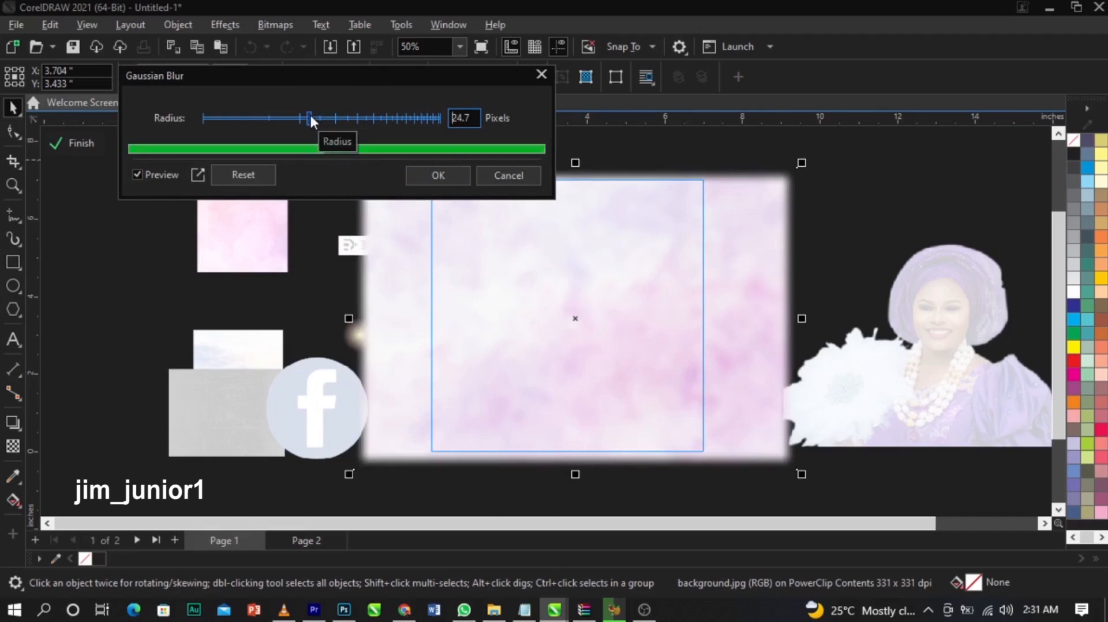
{"action": "left_click_drag", "start_coordinate": [305, 118], "coordinate": [313, 113]}
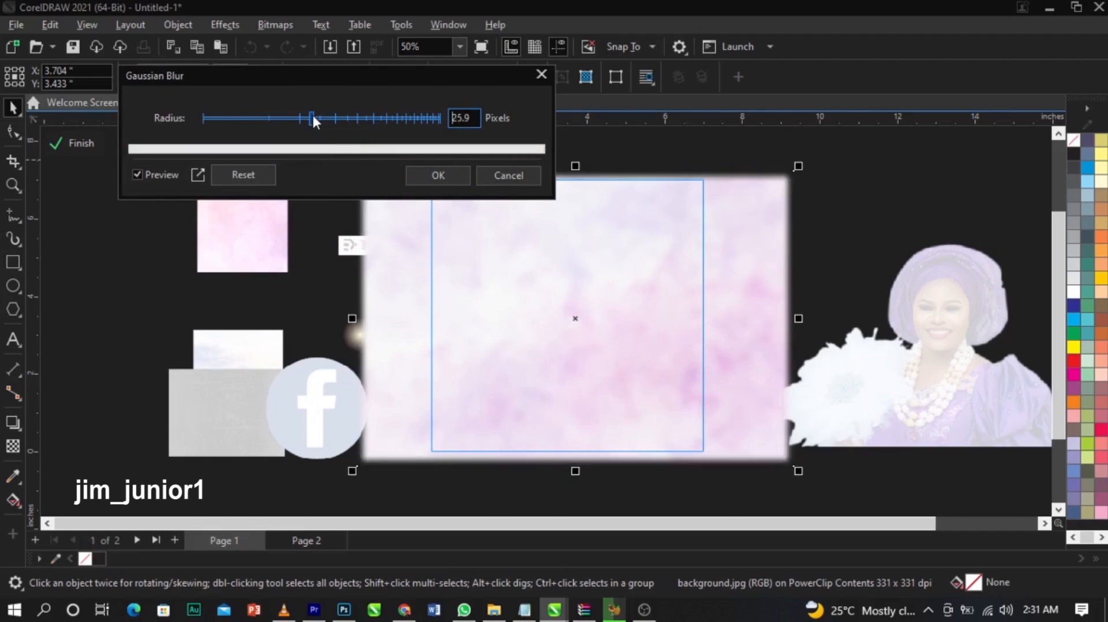
{"action": "left_click", "coordinate": [456, 176]}
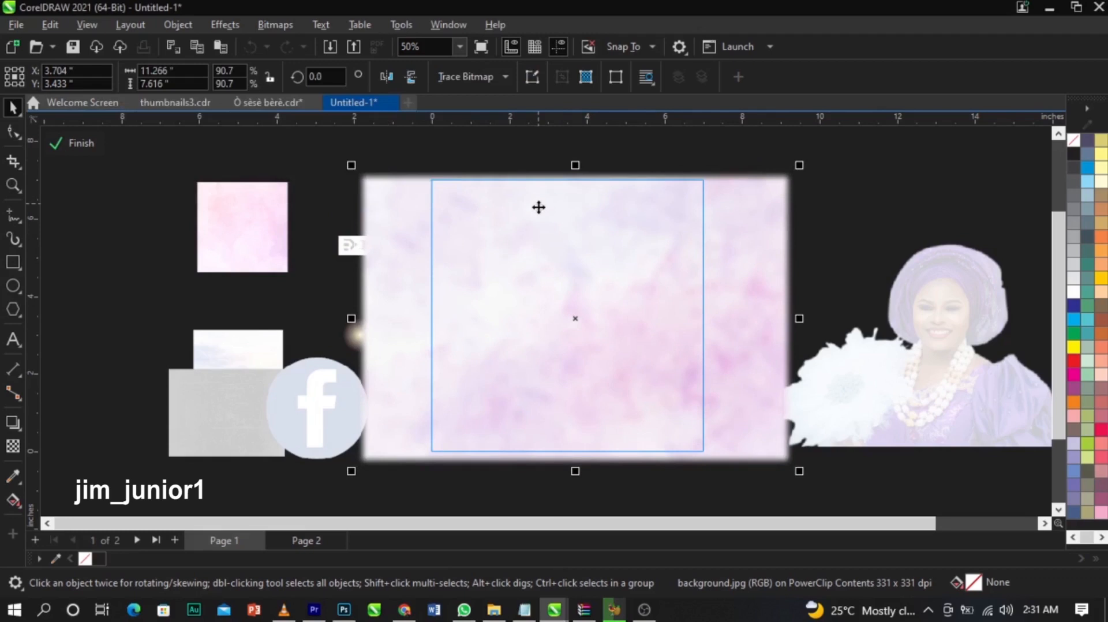
Enlarge the blurred background to about 12.60 by 8.53 inches, beyond the frame edges, and finish editing the PowerClip
{"action": "left_click_drag", "start_coordinate": [797, 169], "coordinate": [815, 154]}
{"action": "left_click", "coordinate": [770, 205]}
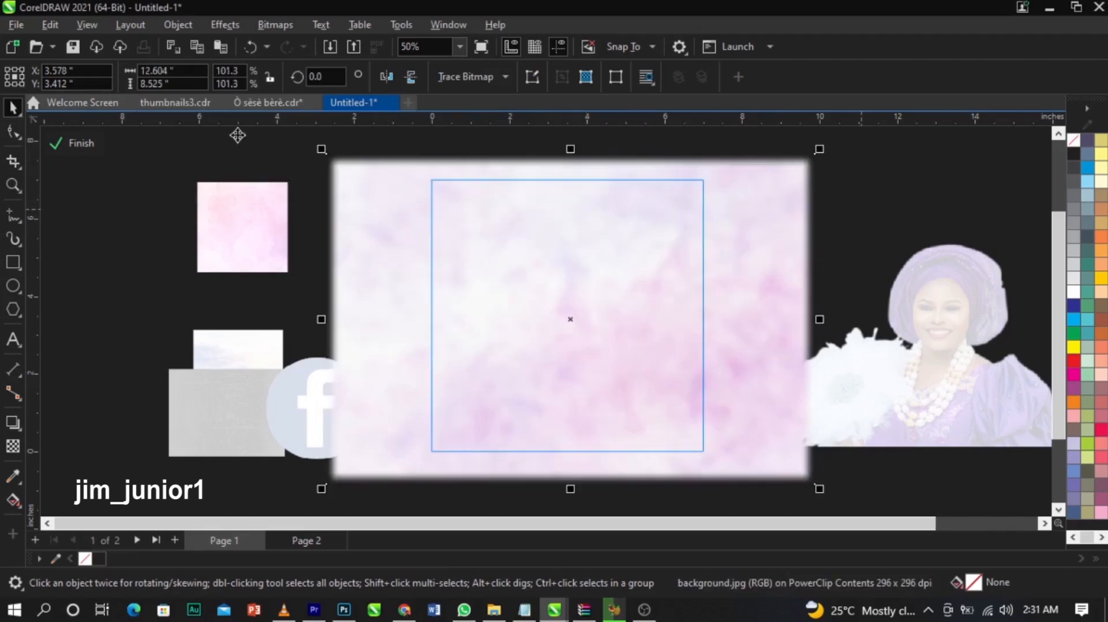
{"action": "left_click", "coordinate": [71, 146]}
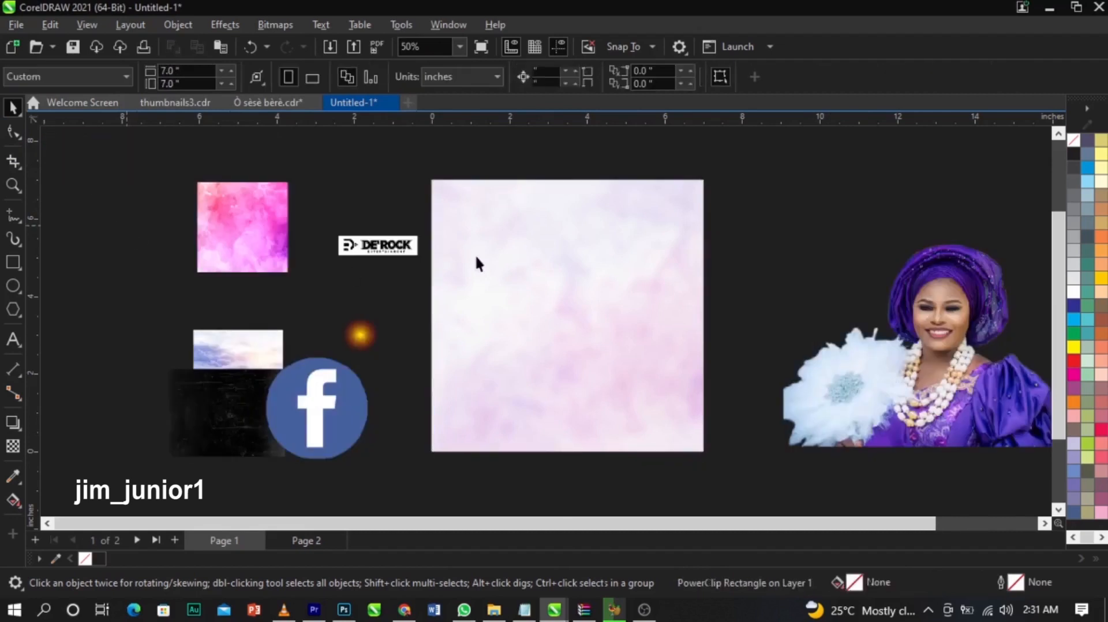
Move the woman's cut-out photo onto the lower part of the page and scale it to about 8.78 by 5.86 inches
{"action": "left_click", "coordinate": [681, 255]}
{"action": "left_click", "coordinate": [917, 277]}
{"action": "left_click", "coordinate": [583, 242]}
{"action": "left_click", "coordinate": [728, 245]}
{"action": "left_click", "coordinate": [819, 312]}
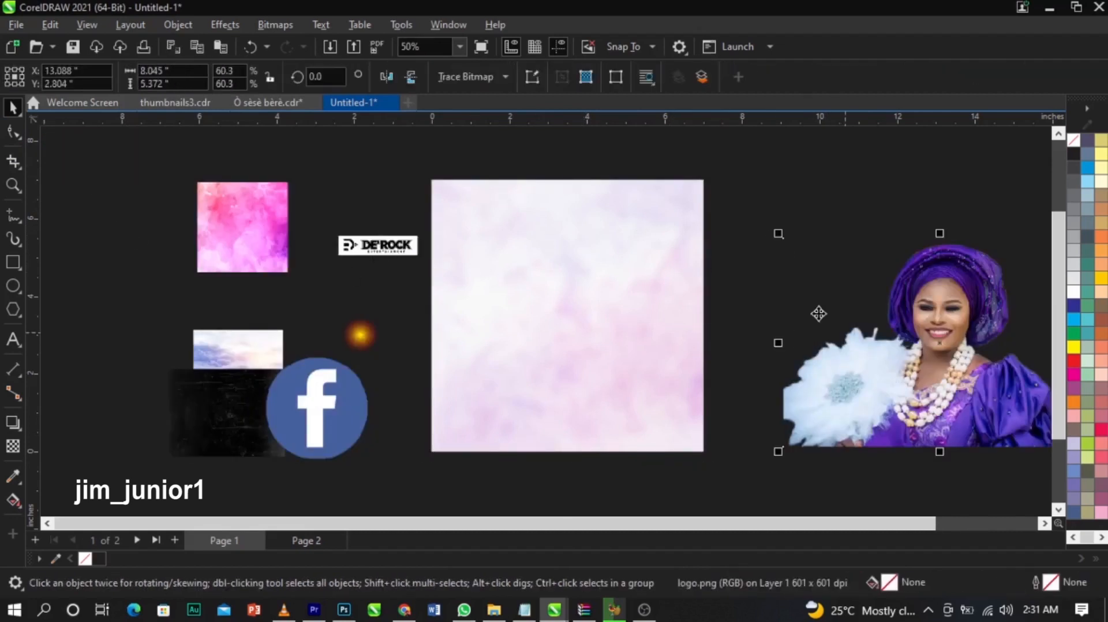
{"action": "left_click", "coordinate": [923, 366]}
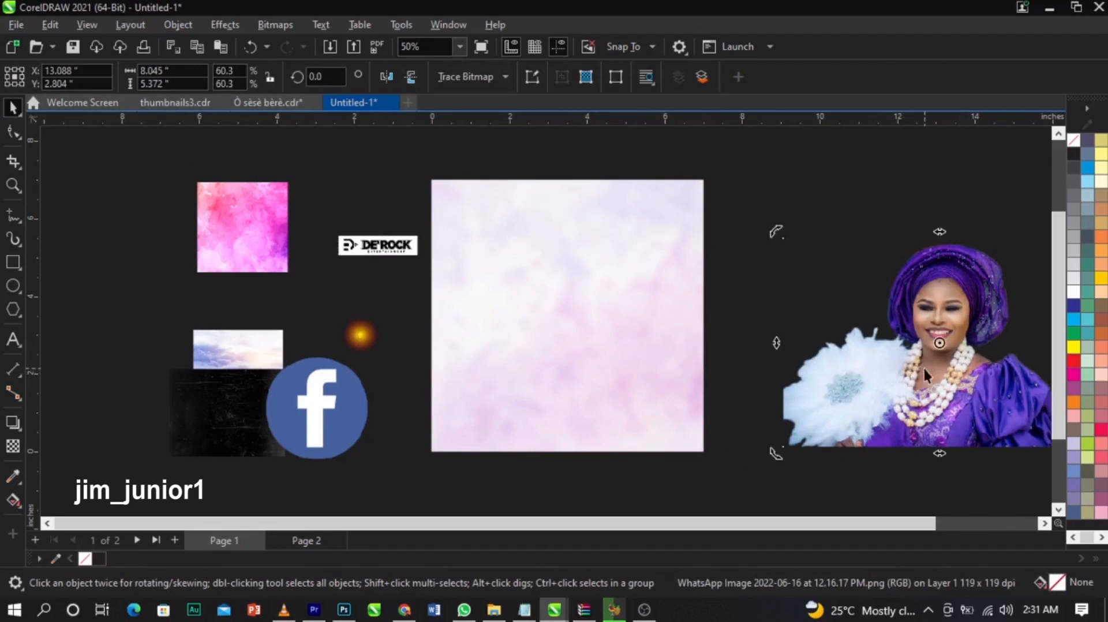
{"action": "left_click_drag", "start_coordinate": [867, 357], "coordinate": [572, 338]}
{"action": "left_click_drag", "start_coordinate": [725, 221], "coordinate": [771, 189]}
{"action": "left_click_drag", "start_coordinate": [630, 293], "coordinate": [609, 308]}
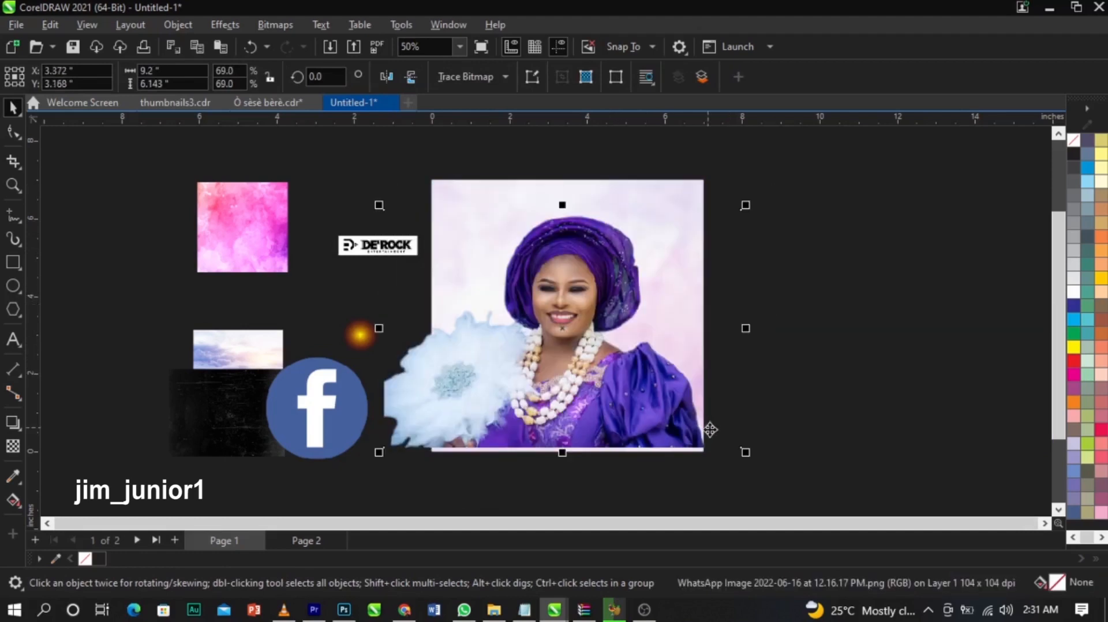
{"action": "left_click_drag", "start_coordinate": [748, 456], "coordinate": [745, 448]}
{"action": "left_click_drag", "start_coordinate": [602, 396], "coordinate": [602, 394]}
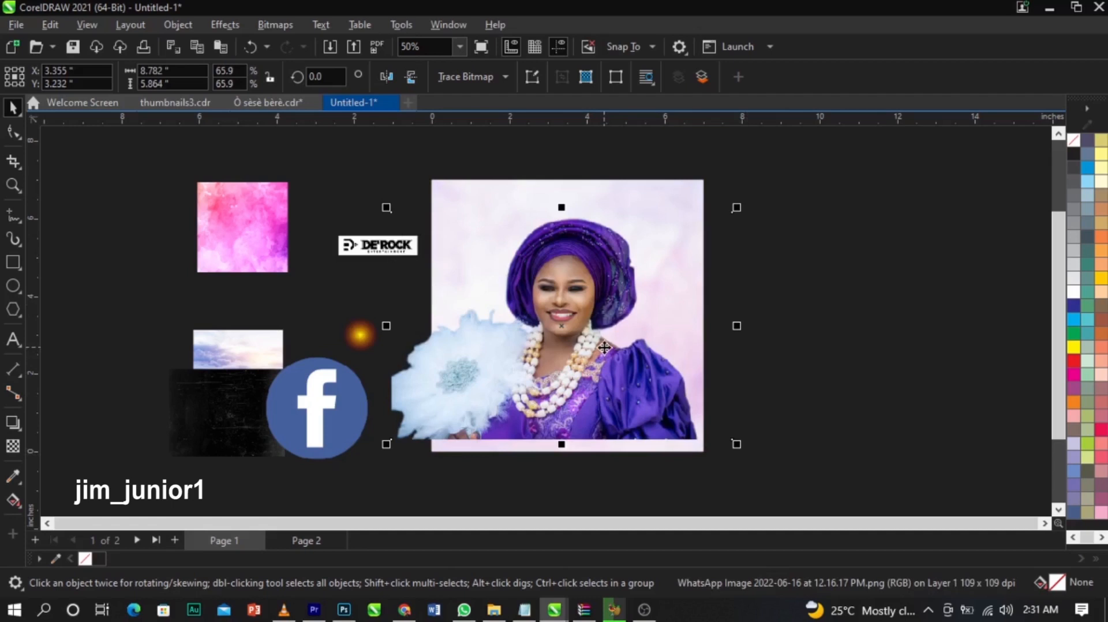
PowerClip the woman's photo inside the page rectangle together with the blurred background, and deselect it
{"action": "right_click", "coordinate": [604, 348]}
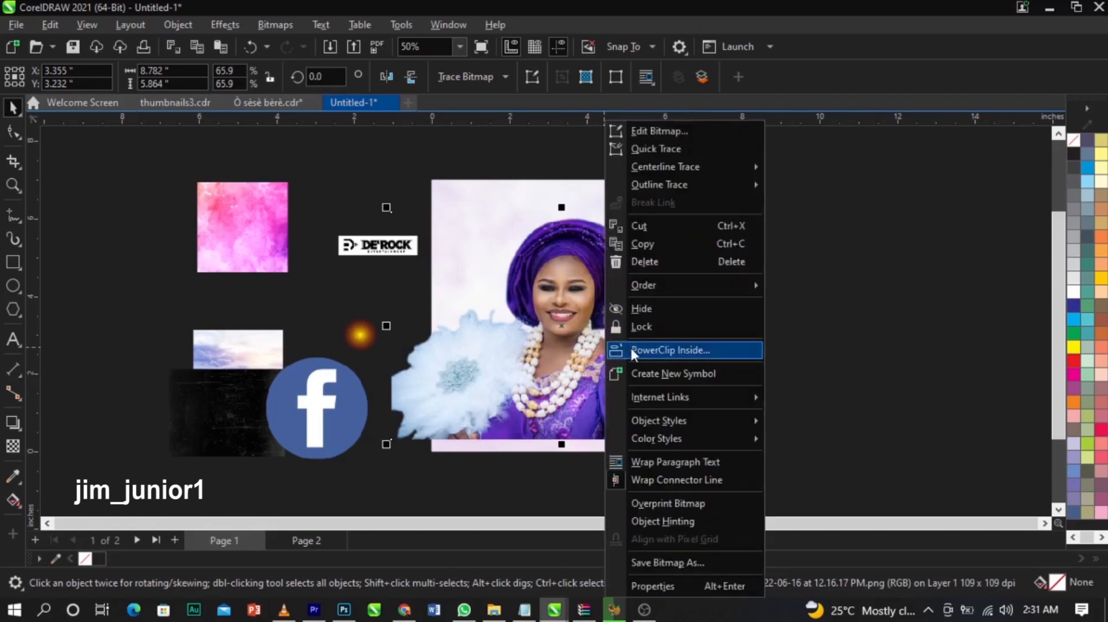
{"action": "left_click", "coordinate": [632, 350]}
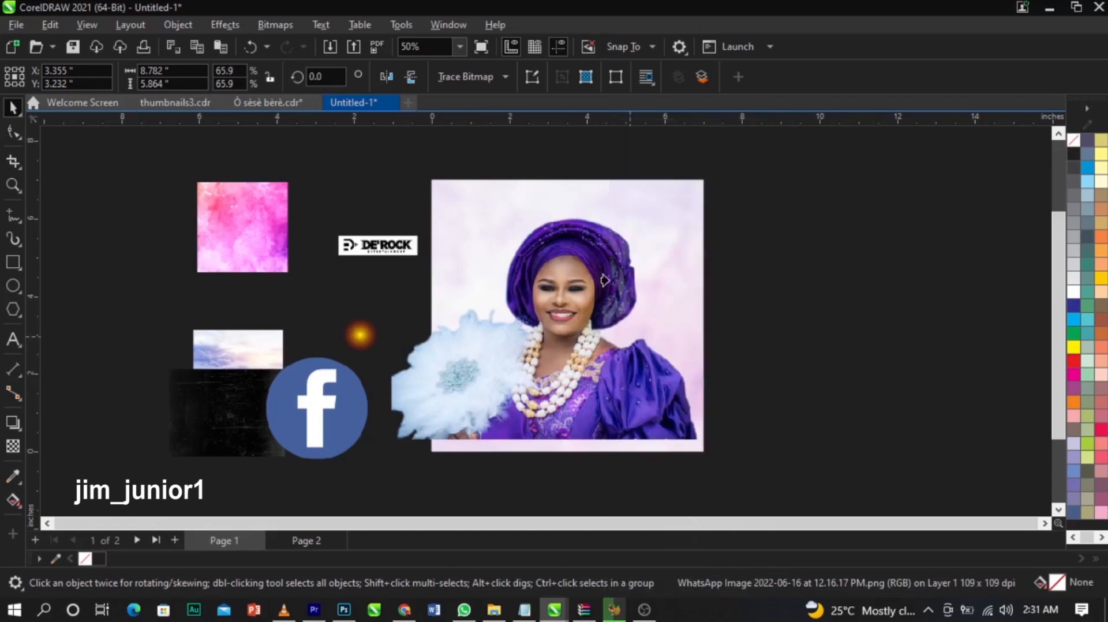
{"action": "left_click", "coordinate": [553, 190]}
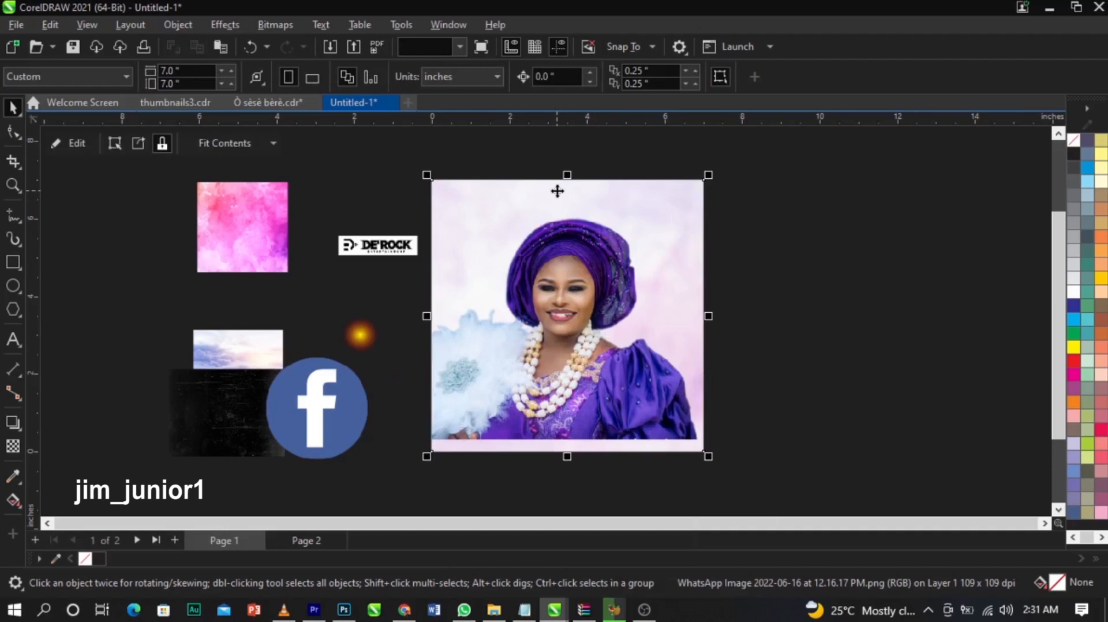
{"action": "left_click", "coordinate": [762, 340]}
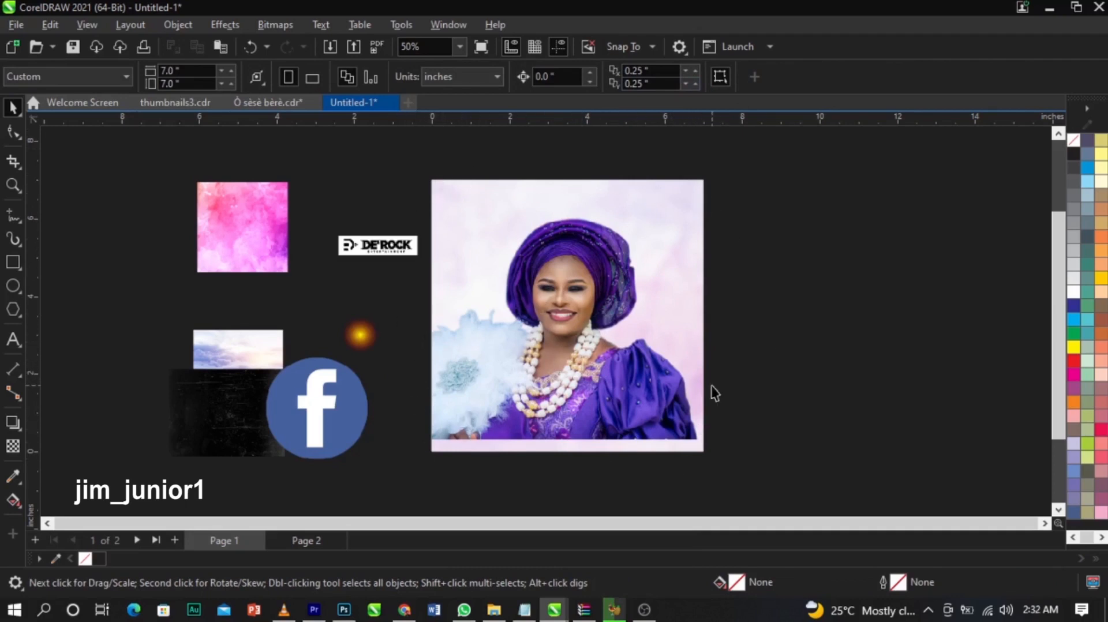
Reopen the page rectangle's PowerClip and lower the woman's photo until its cut-off base meets the frame's bottom edge
{"action": "left_click", "coordinate": [618, 353]}
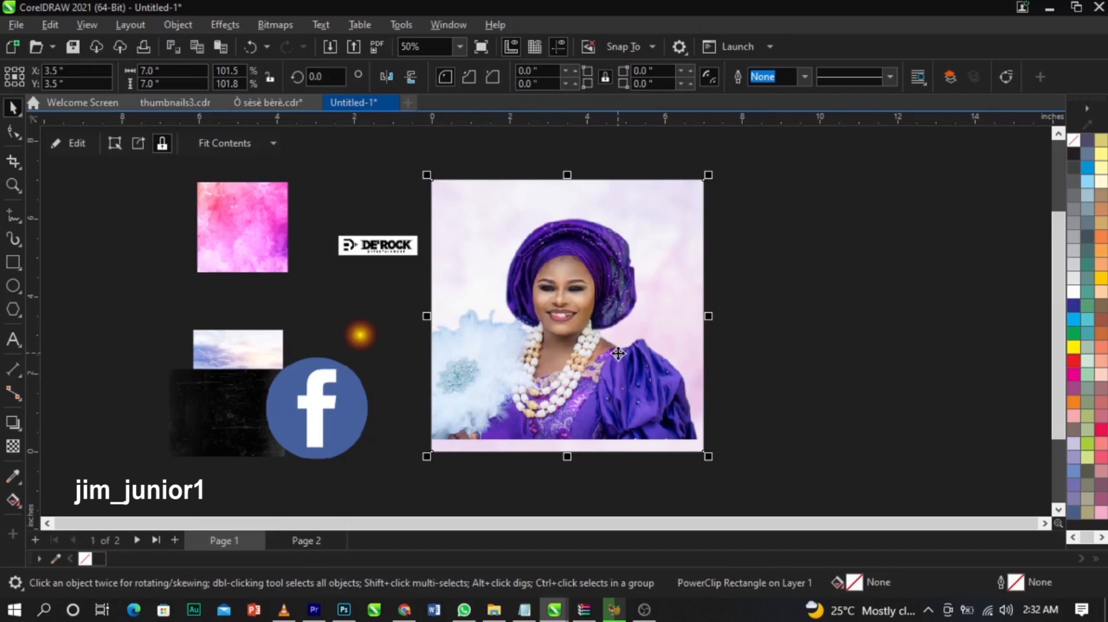
{"action": "right_click", "coordinate": [618, 352]}
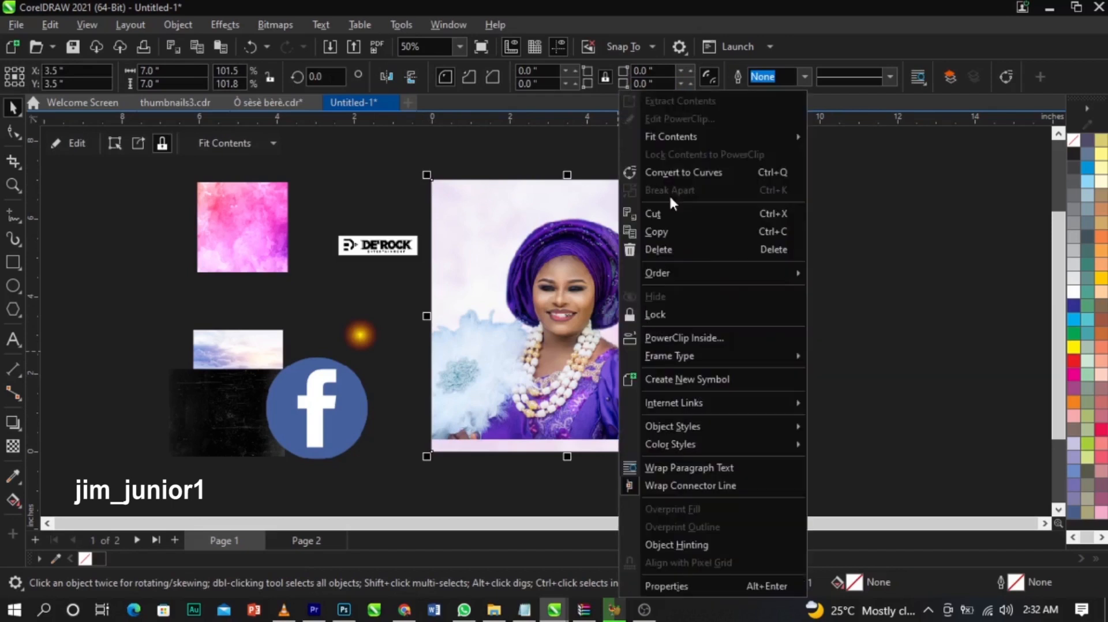
{"action": "left_click", "coordinate": [660, 116]}
{"action": "left_click", "coordinate": [587, 316]}
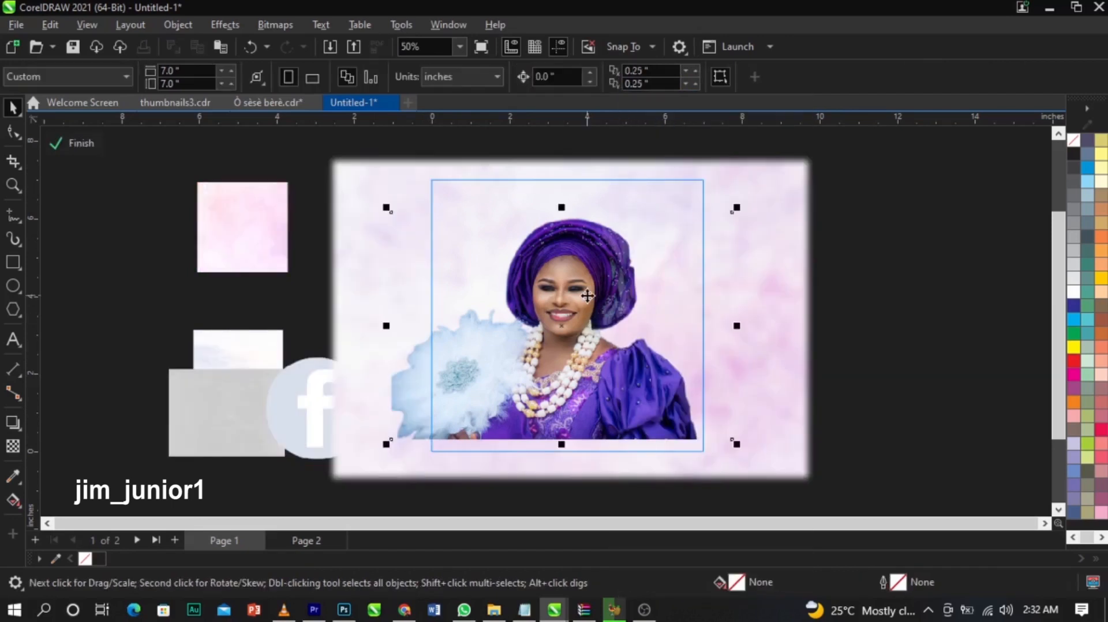
{"action": "mouse_move", "coordinate": [587, 317]}
{"action": "left_mouse_down"}
{"action": "mouse_move", "coordinate": [593, 324]}
{"action": "mouse_move", "coordinate": [583, 323]}
{"action": "left_mouse_up"}
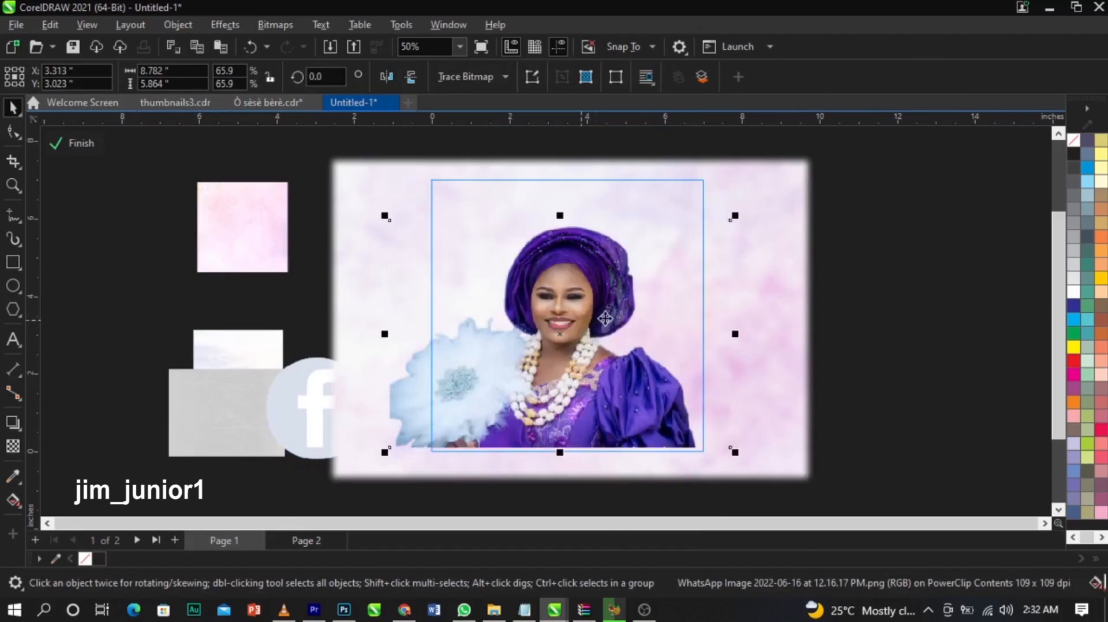
{"action": "scroll", "coordinate": [660, 269], "scroll_direction": "up", "scroll_amount": 1}
{"action": "left_click", "coordinate": [751, 210]}
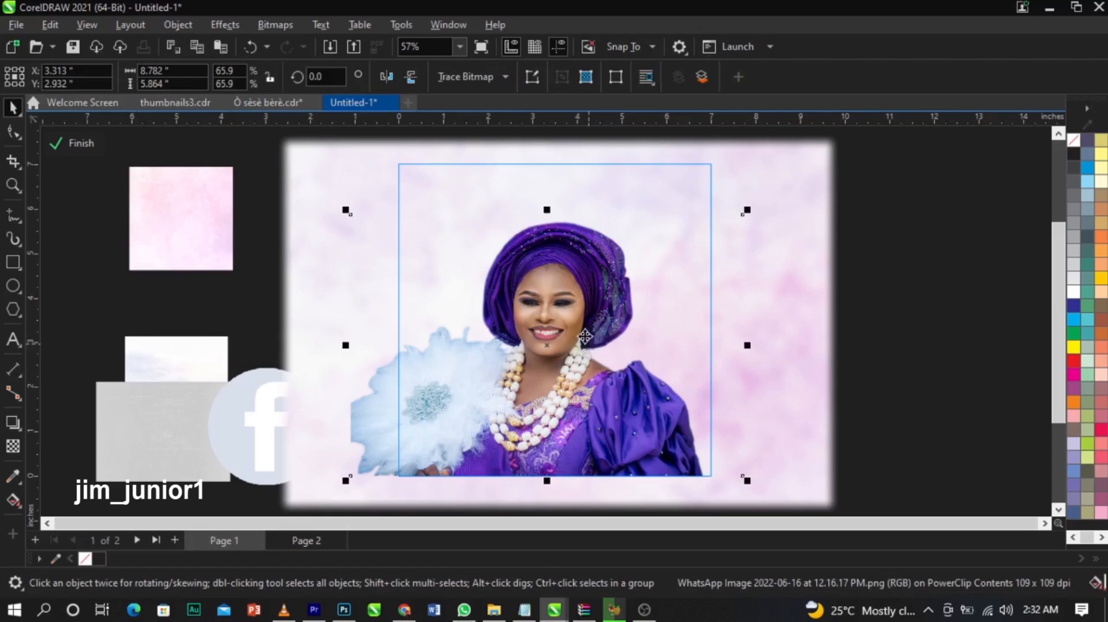
Convert the woman's photo to a 300 dpi bitmap in RGB Color (24-bit) with a transparent background
{"action": "left_click", "coordinate": [277, 23]}
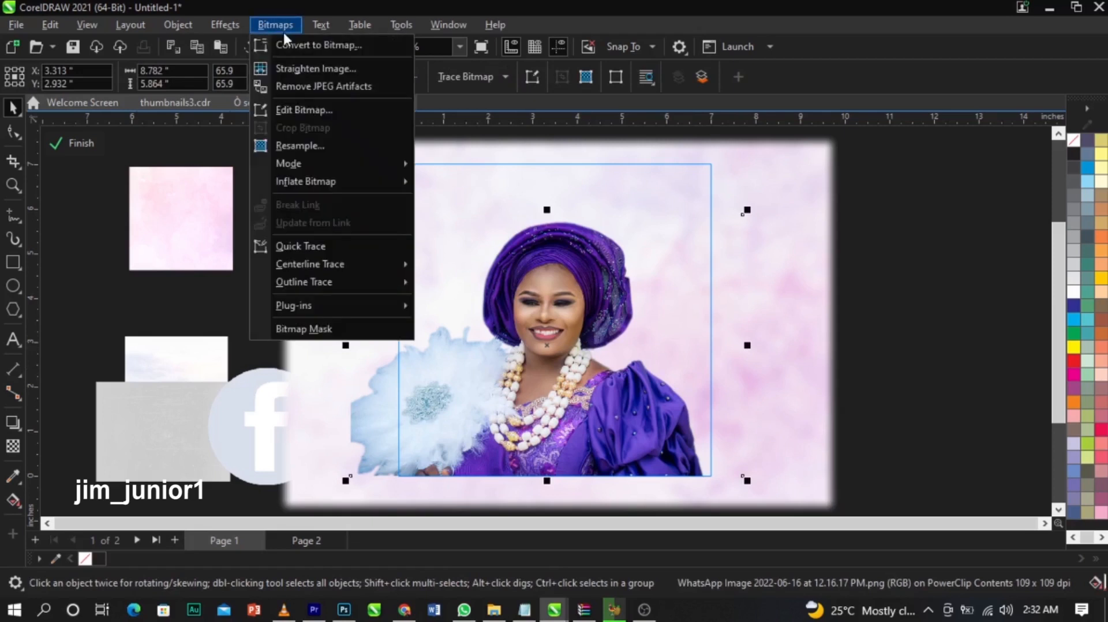
{"action": "left_click", "coordinate": [289, 42]}
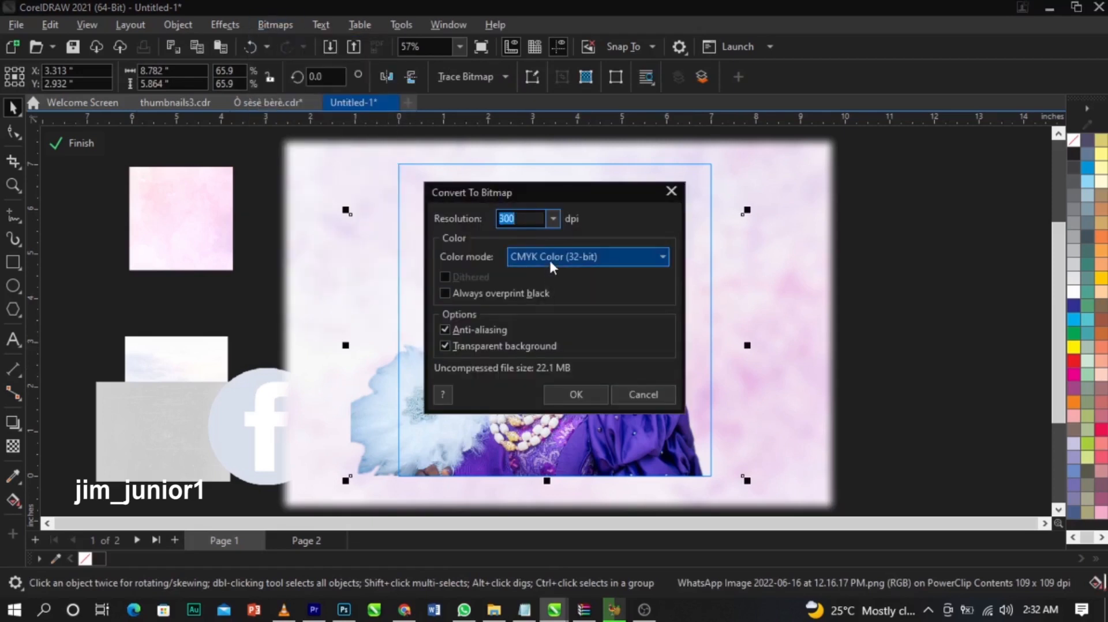
{"action": "left_click_drag", "start_coordinate": [548, 196], "coordinate": [713, 193]}
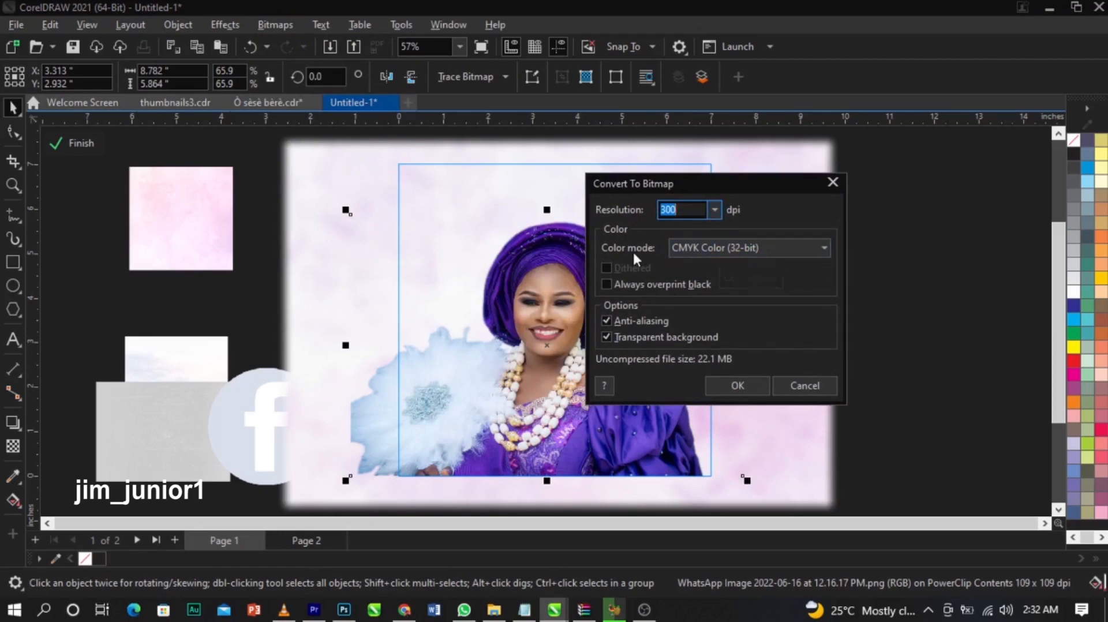
{"action": "left_click", "coordinate": [735, 248]}
{"action": "left_click", "coordinate": [730, 311]}
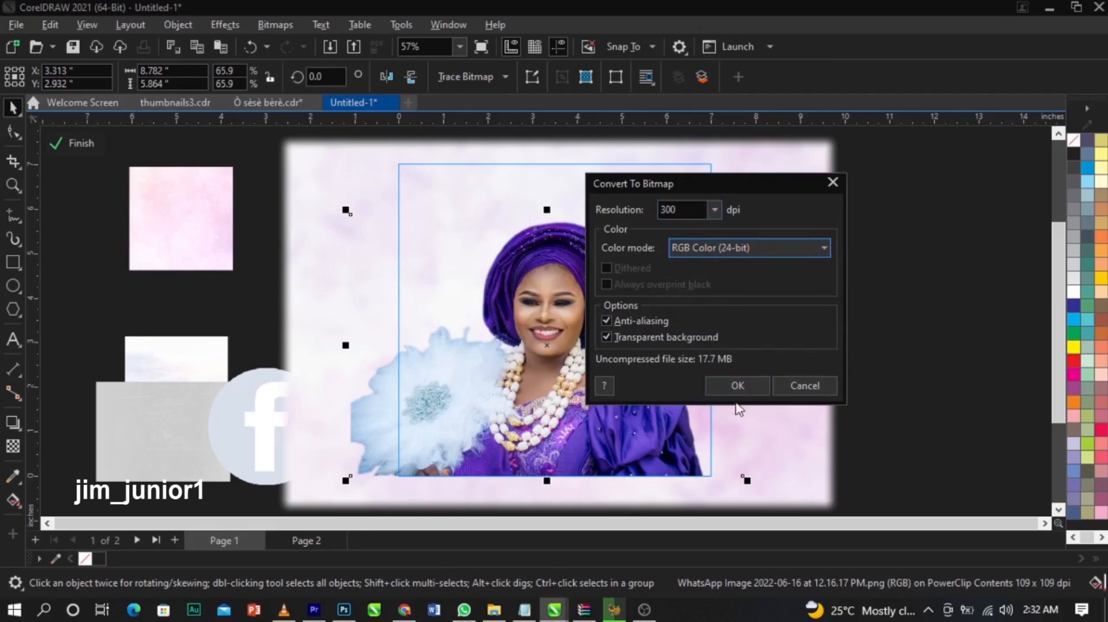
{"action": "left_click", "coordinate": [737, 385]}
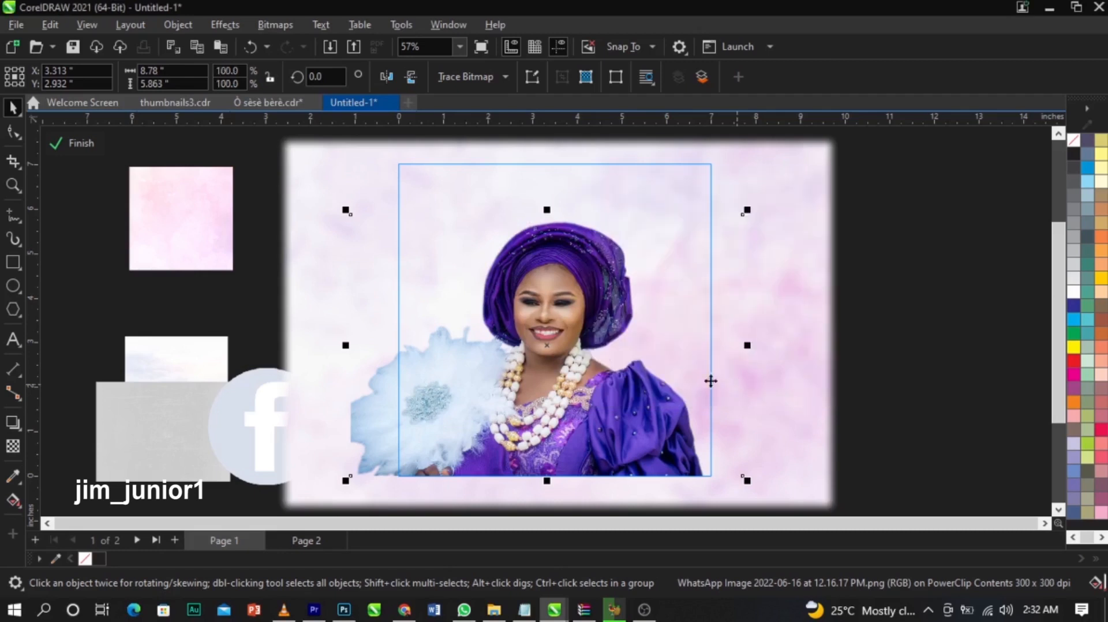
Change the colour mode of the woman's photo to grayscale
{"action": "scroll", "coordinate": [567, 347], "scroll_direction": "up", "scroll_amount": 3}
{"action": "scroll", "coordinate": [568, 346], "scroll_direction": "down", "scroll_amount": 4}
{"action": "scroll", "coordinate": [567, 345], "scroll_direction": "up", "scroll_amount": 2}
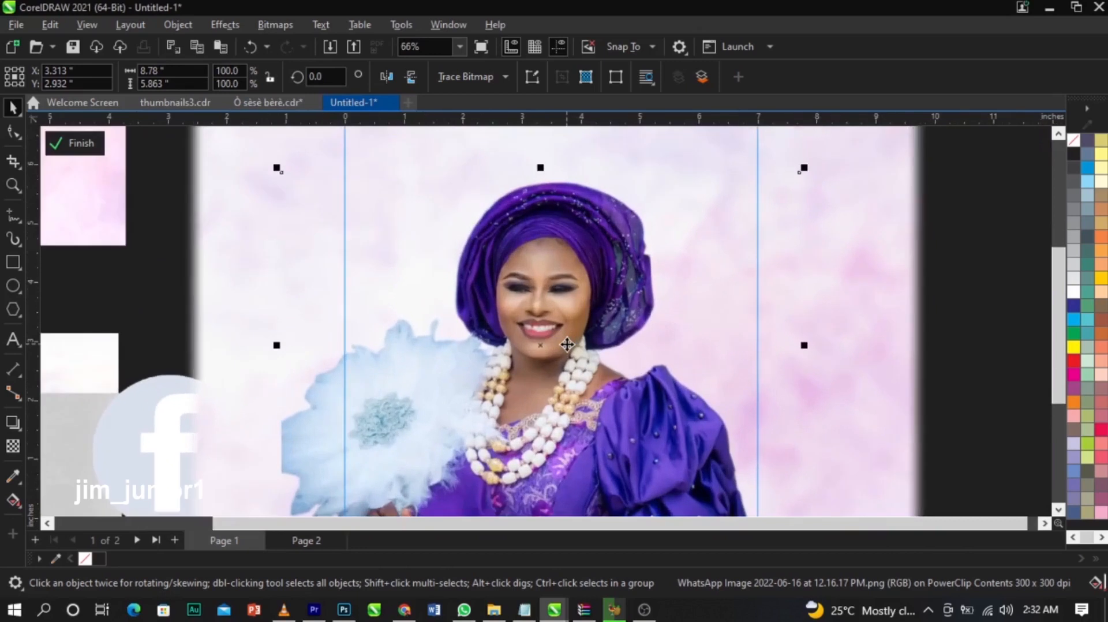
{"action": "scroll", "coordinate": [567, 345], "scroll_direction": "down", "scroll_amount": 2}
{"action": "scroll", "coordinate": [568, 363], "scroll_direction": "up", "scroll_amount": 3}
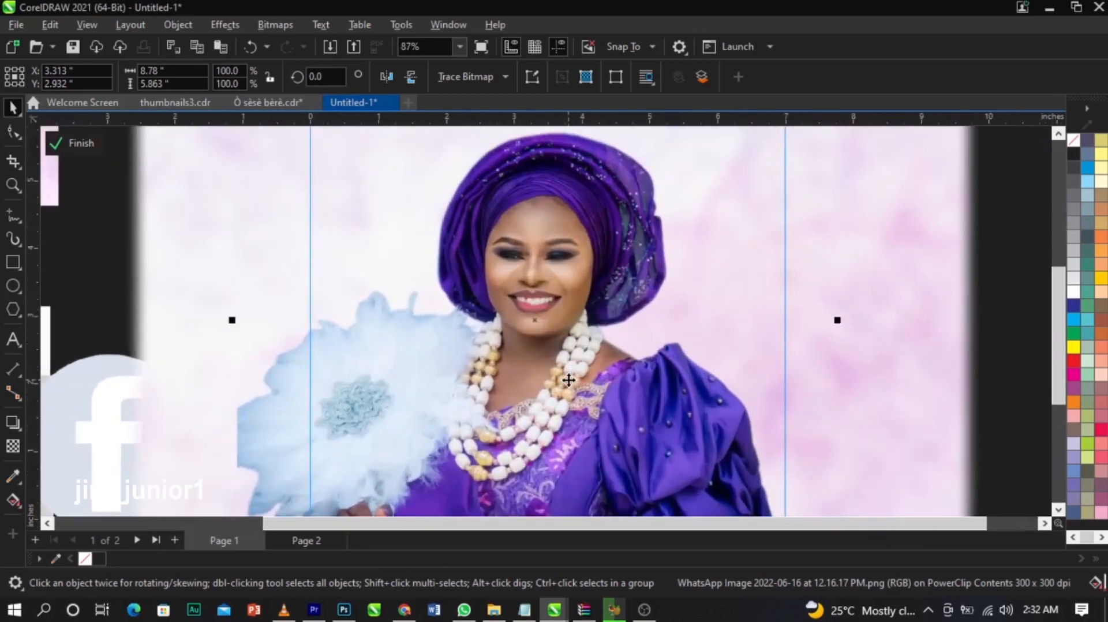
{"action": "scroll", "coordinate": [569, 380], "scroll_direction": "down", "scroll_amount": 1}
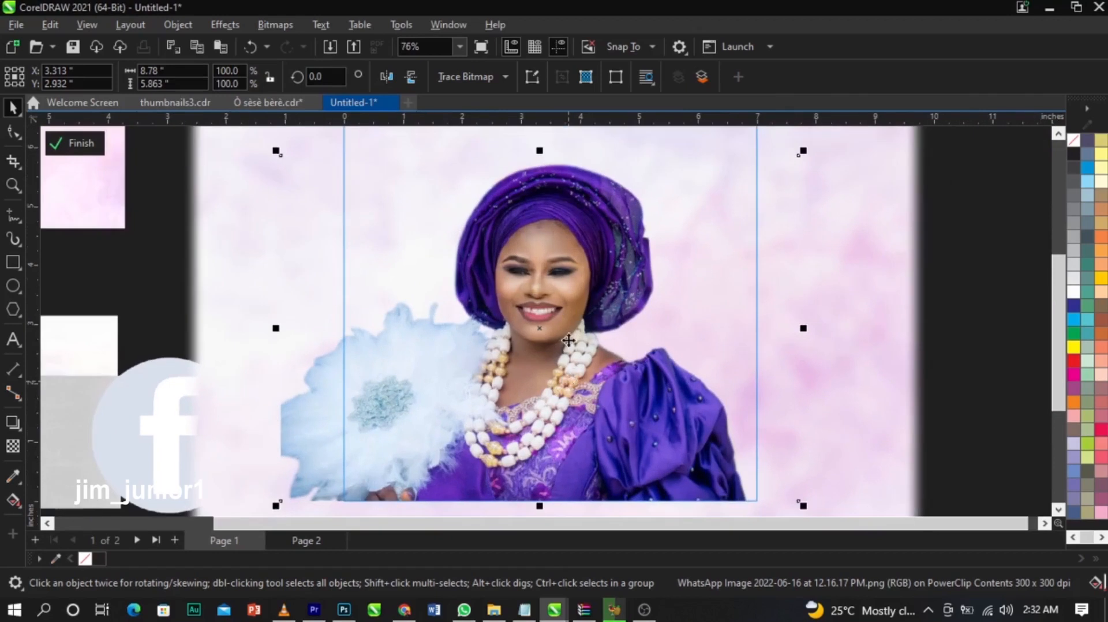
{"action": "left_click", "coordinate": [282, 27]}
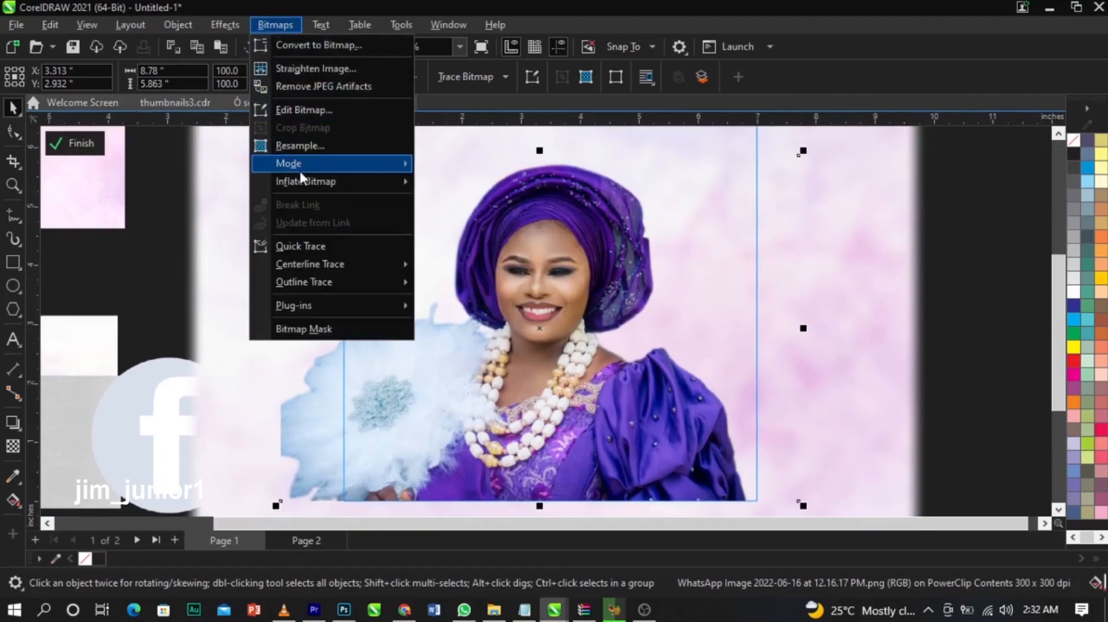
{"action": "mouse_move", "coordinate": [299, 170]}
{"action": "left_click", "coordinate": [424, 185]}
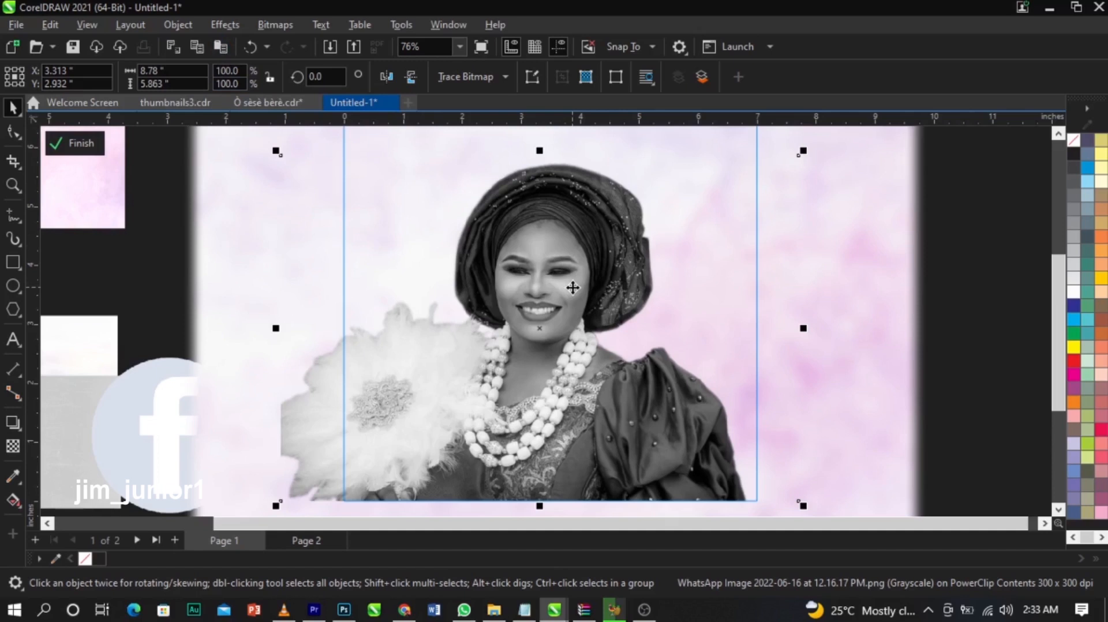
Tint the woman's photo with Color Balance: Cyan–Red 30, Magenta–Green -24 and Yellow–Blue -5, and deselect it
{"action": "left_click", "coordinate": [236, 26]}
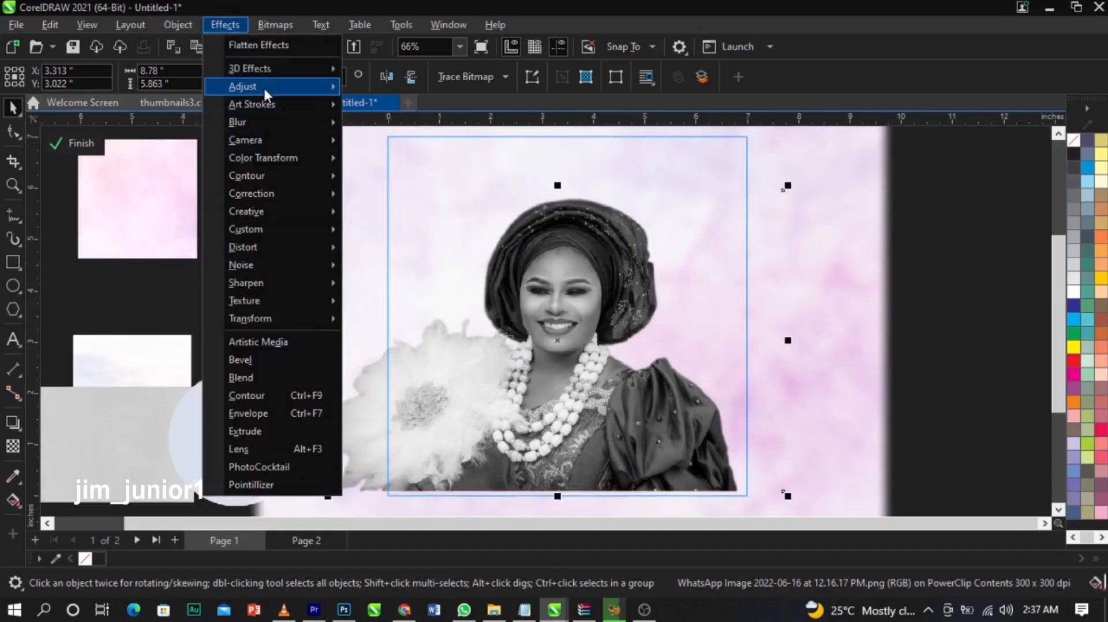
{"action": "mouse_move", "coordinate": [263, 85]}
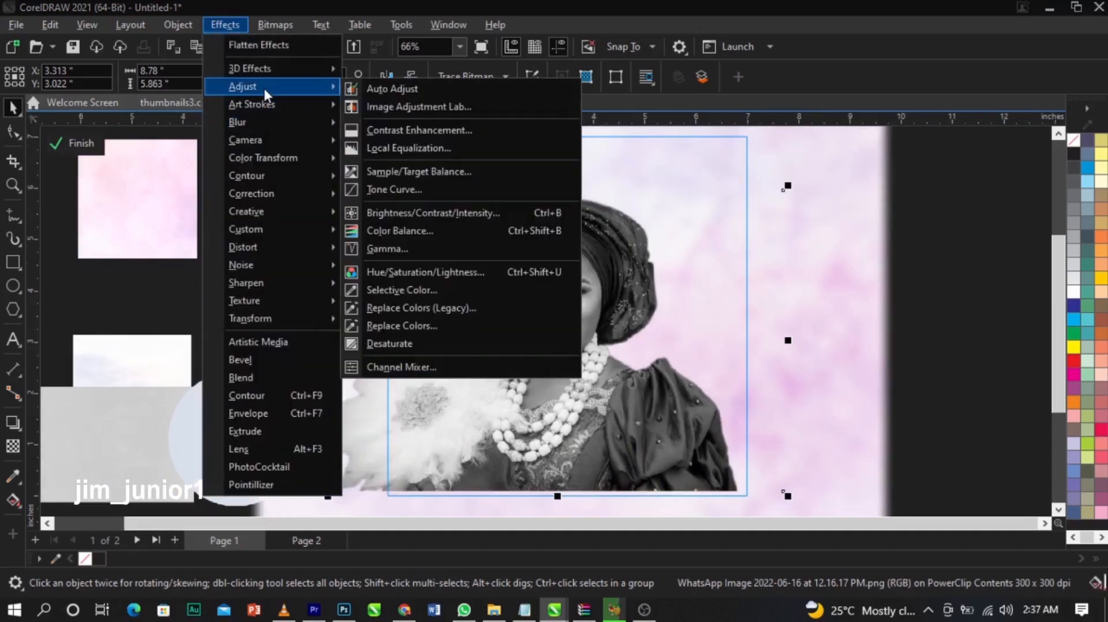
{"action": "left_click", "coordinate": [406, 230]}
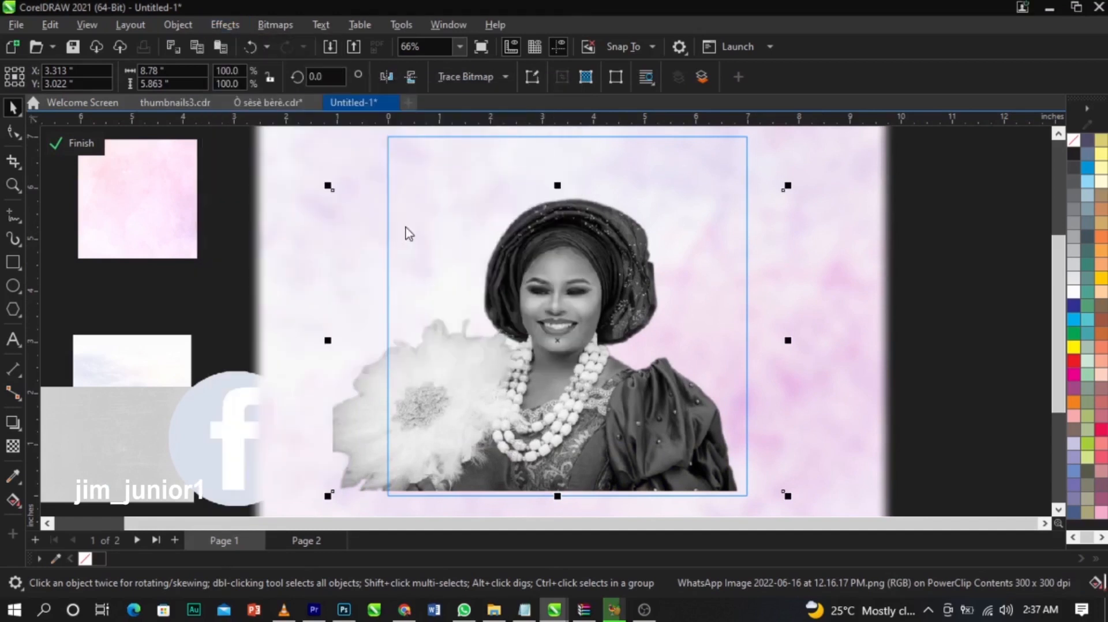
{"action": "left_click_drag", "start_coordinate": [511, 151], "coordinate": [202, 111]}
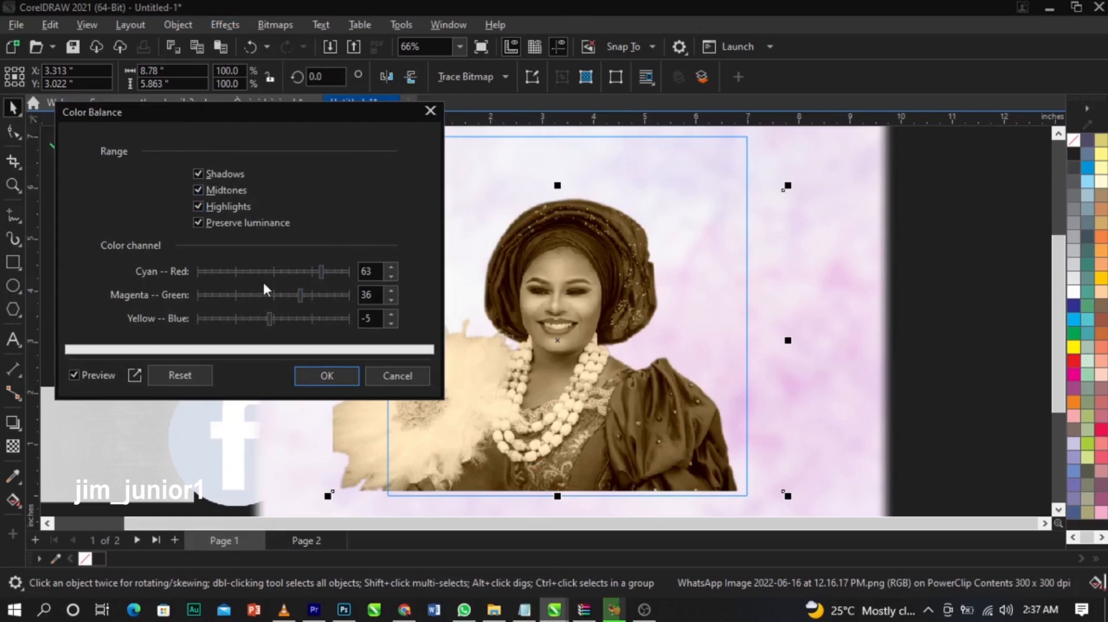
{"action": "left_click_drag", "start_coordinate": [278, 272], "coordinate": [273, 272]}
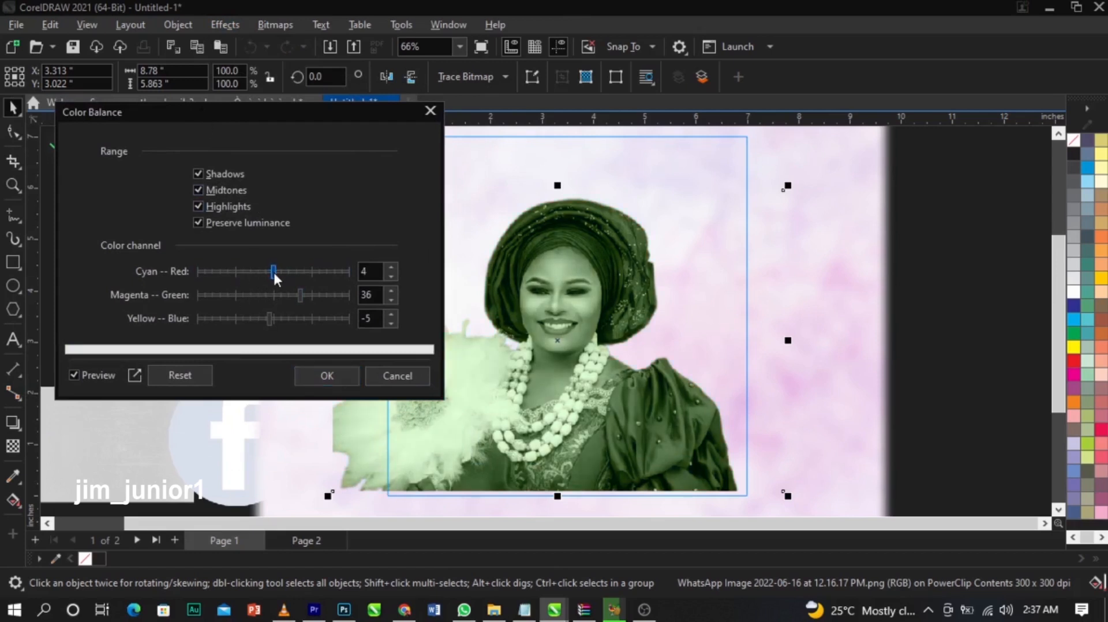
{"action": "left_click_drag", "start_coordinate": [300, 295], "coordinate": [257, 301]}
{"action": "left_click", "coordinate": [291, 272]}
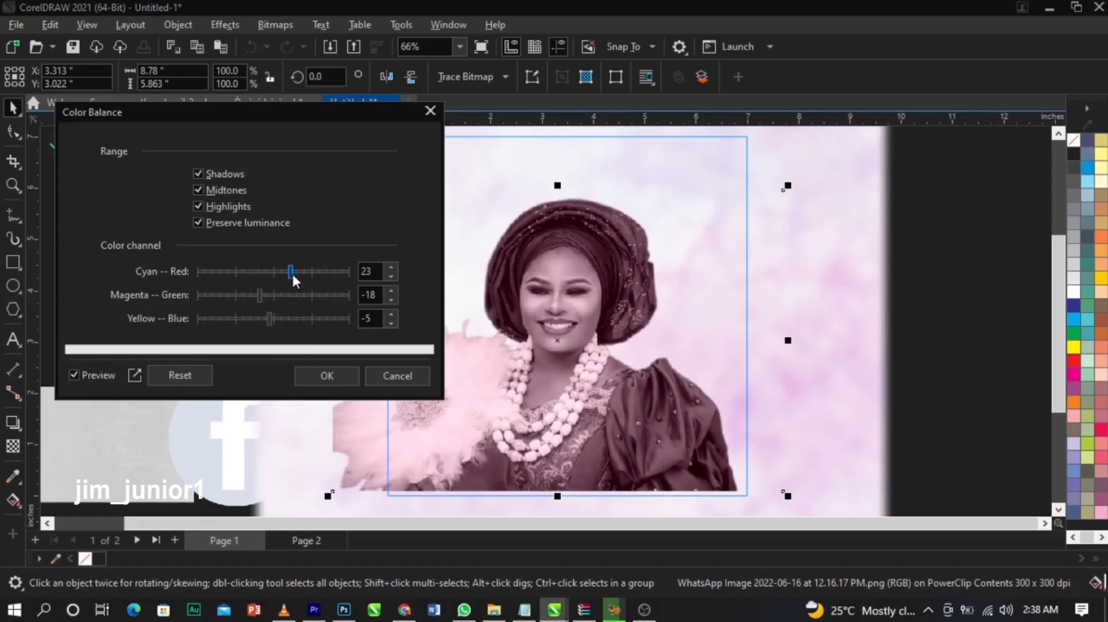
{"action": "left_click_drag", "start_coordinate": [289, 273], "coordinate": [287, 274]}
{"action": "left_click_drag", "start_coordinate": [289, 275], "coordinate": [290, 273]}
{"action": "left_click", "coordinate": [296, 272]}
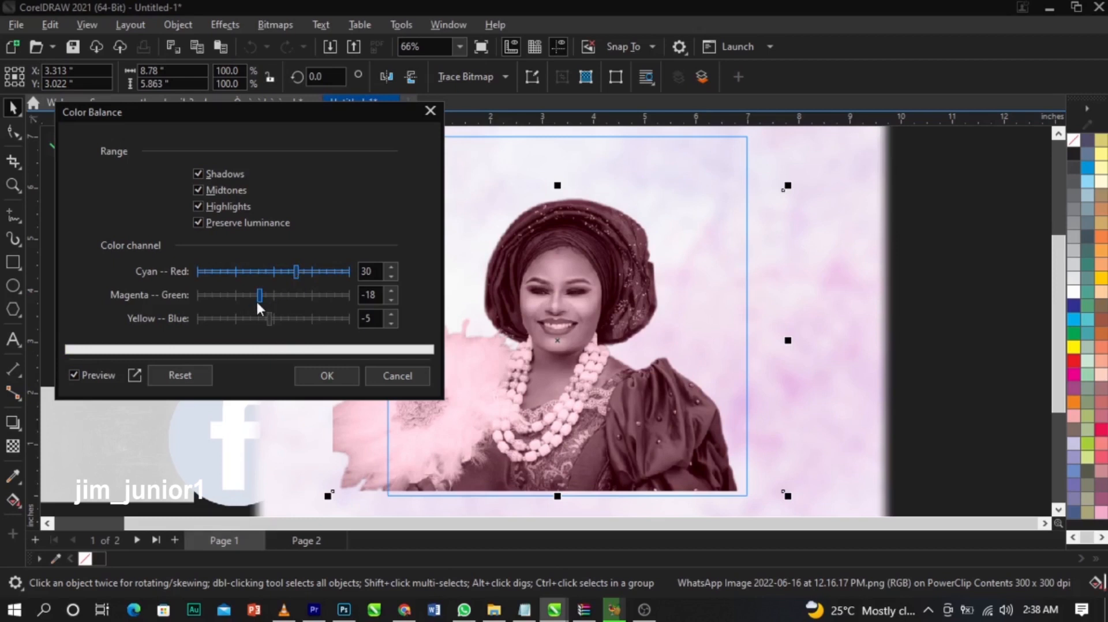
{"action": "left_click_drag", "start_coordinate": [258, 297], "coordinate": [254, 296]}
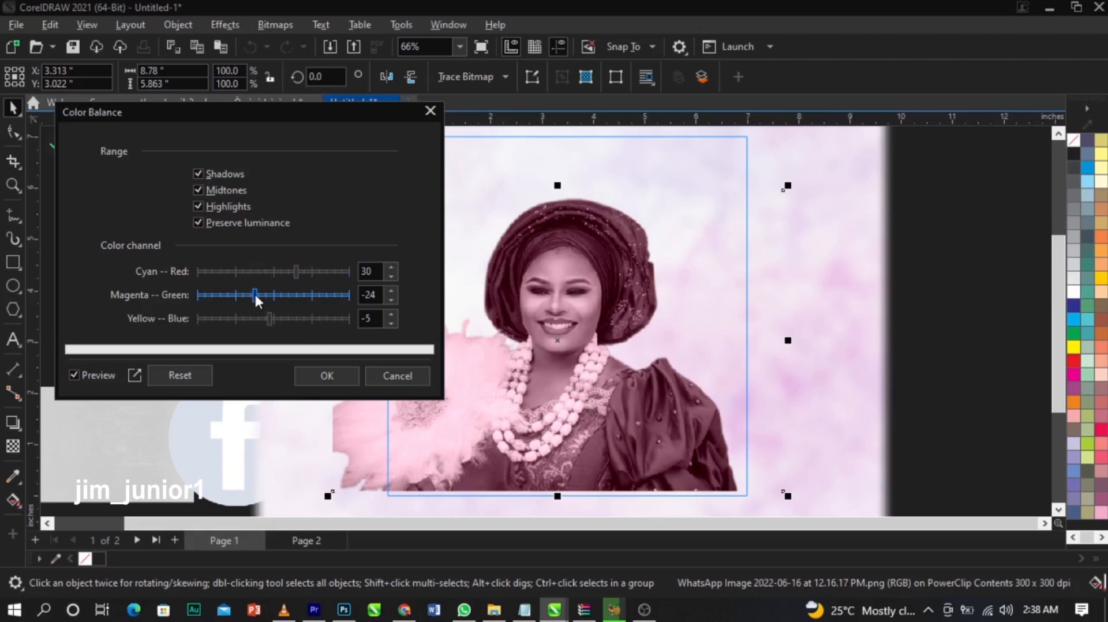
{"action": "left_click", "coordinate": [341, 377]}
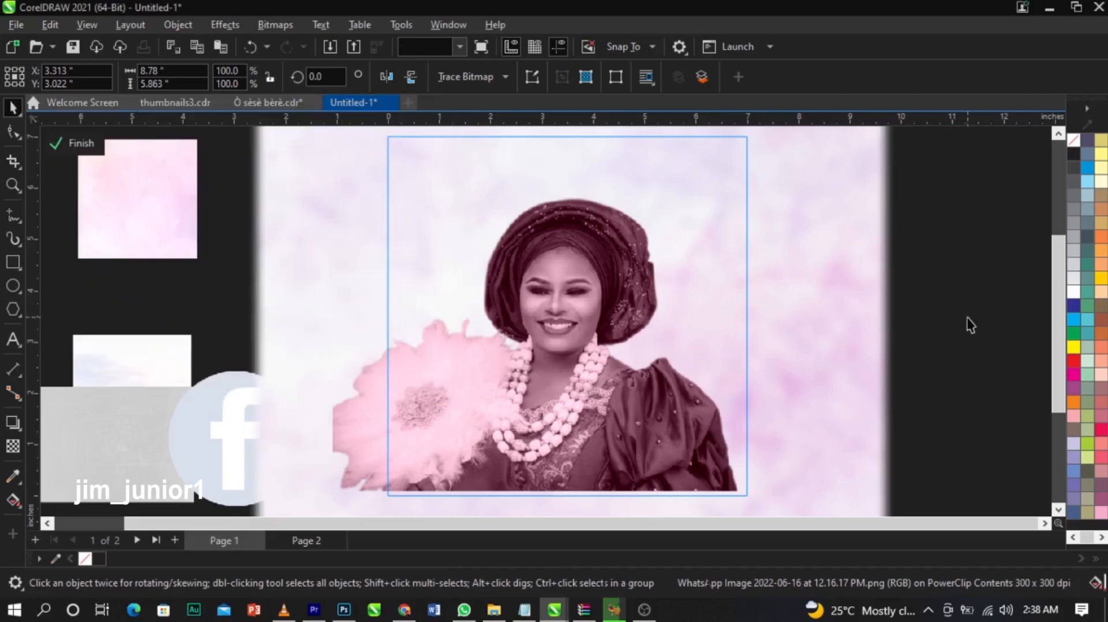
{"action": "left_click", "coordinate": [968, 319]}
{"action": "scroll", "coordinate": [598, 318], "scroll_direction": "down", "scroll_amount": 3}
{"action": "key", "text": "z"}
{"action": "left_click_drag", "start_coordinate": [418, 188], "coordinate": [731, 456]}
{"action": "key", "text": "space"}
{"action": "scroll", "coordinate": [543, 390], "scroll_direction": "up", "scroll_amount": 2}
{"action": "scroll", "coordinate": [562, 364], "scroll_direction": "down", "scroll_amount": 2}
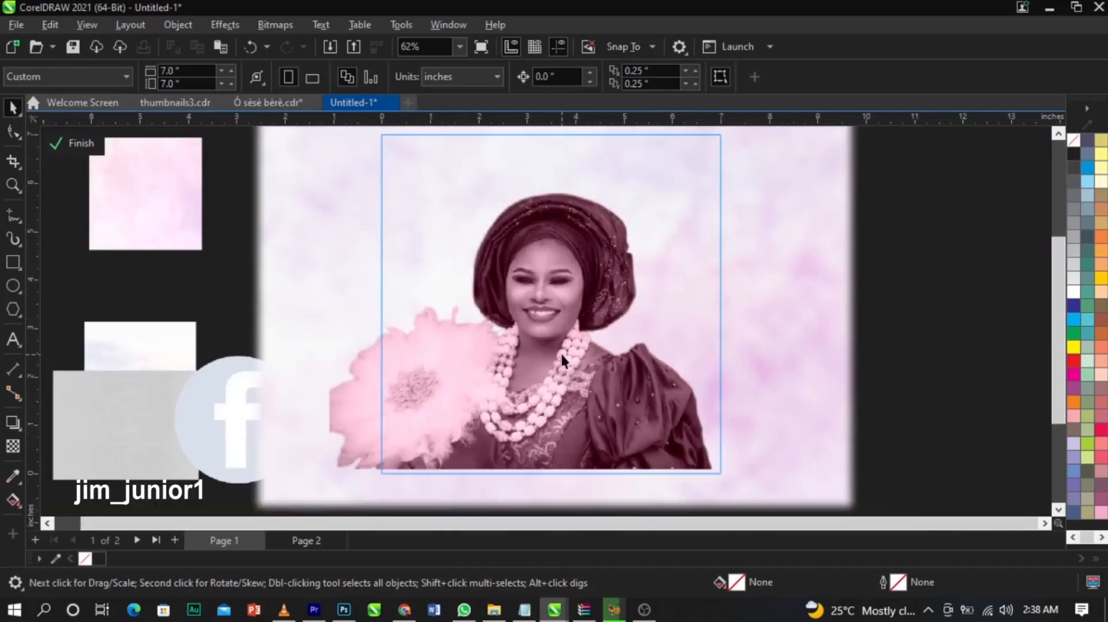
{"action": "scroll", "coordinate": [561, 362], "scroll_direction": "up", "scroll_amount": 4}
Apply a vertical fountain transparency to the woman's photo, fading it out downward from her chin to her upper chest, and deselect it
{"action": "left_click", "coordinate": [559, 351]}
{"action": "scroll", "coordinate": [560, 352], "scroll_direction": "down", "scroll_amount": 4}
{"action": "scroll", "coordinate": [537, 400], "scroll_direction": "up", "scroll_amount": 1}
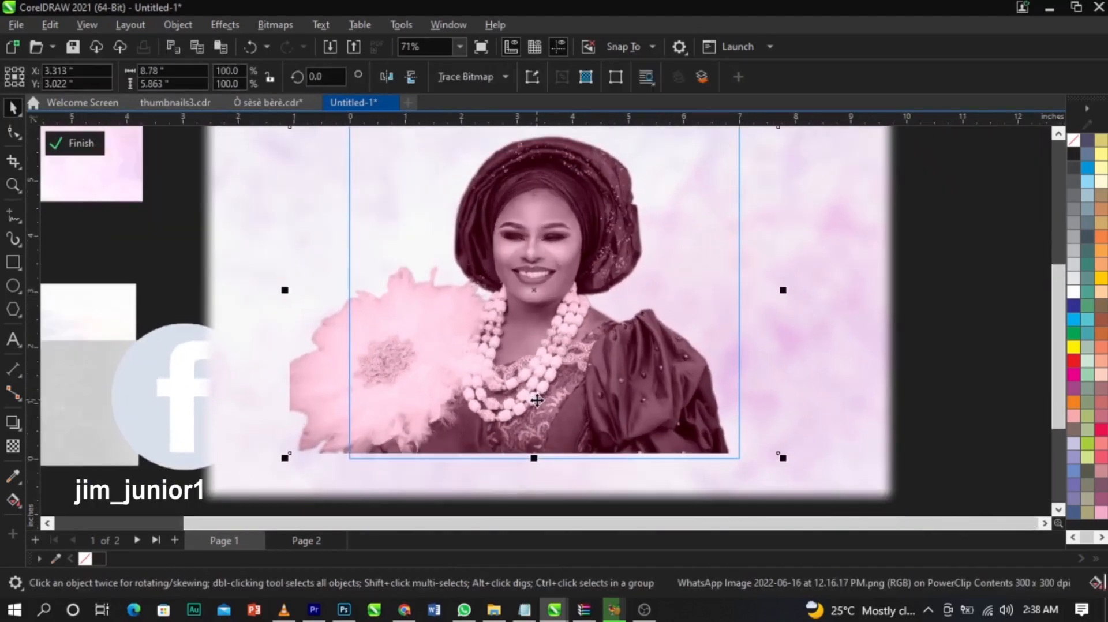
{"action": "left_click", "coordinate": [14, 446]}
{"action": "left_click_drag", "start_coordinate": [543, 311], "coordinate": [544, 373]}
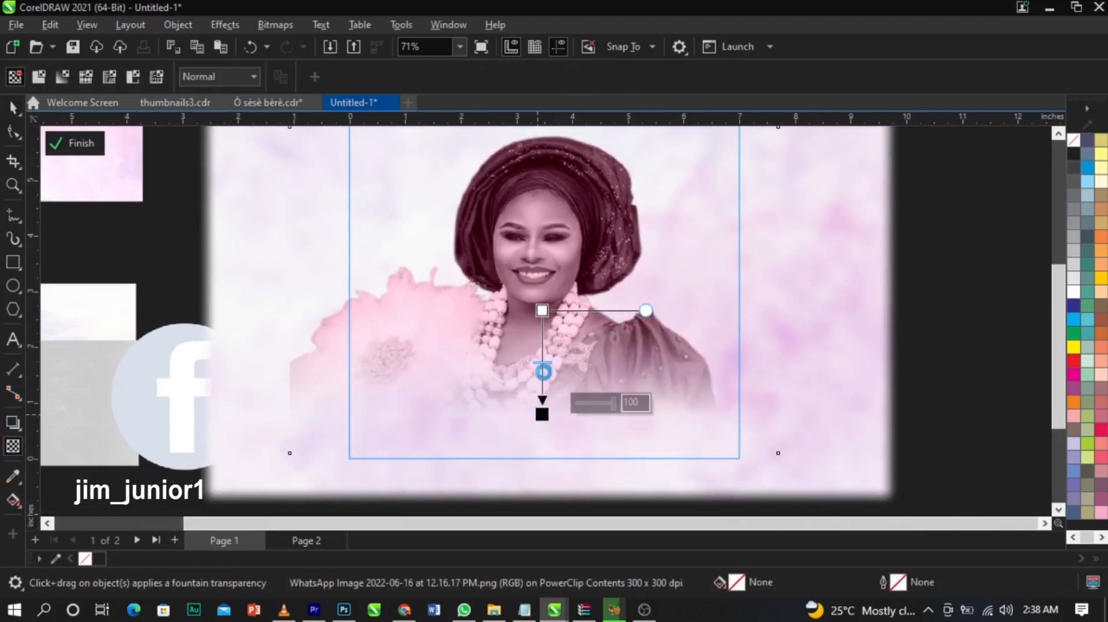
{"action": "left_click_drag", "start_coordinate": [542, 311], "coordinate": [542, 264]}
{"action": "left_click_drag", "start_coordinate": [542, 372], "coordinate": [542, 369]}
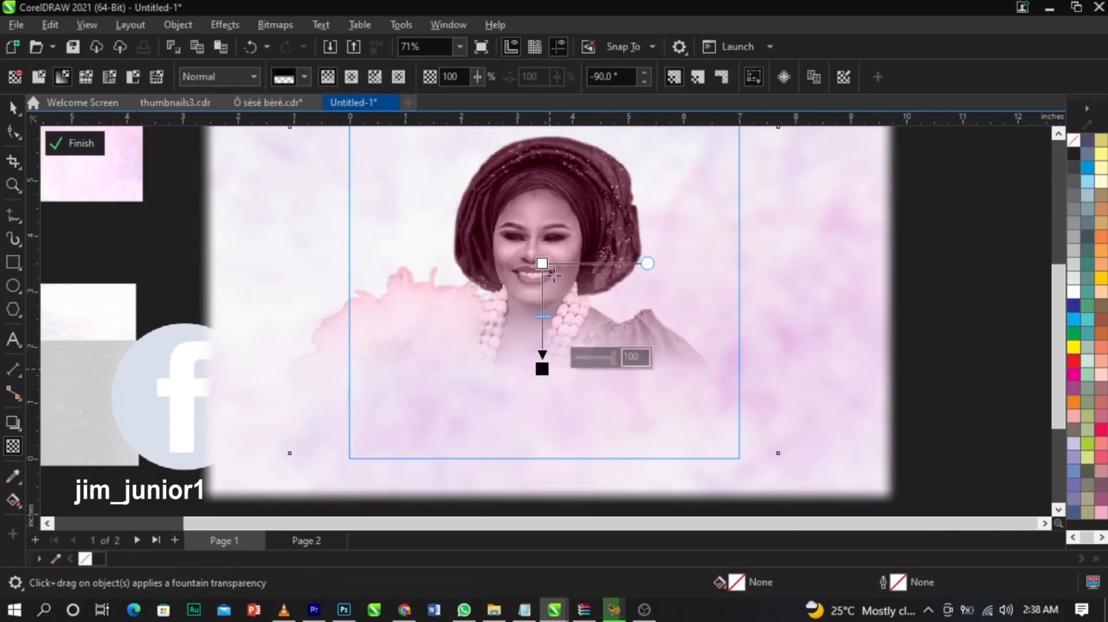
{"action": "left_click_drag", "start_coordinate": [542, 264], "coordinate": [544, 300]}
{"action": "key", "text": "space"}
{"action": "left_click", "coordinate": [934, 336]}
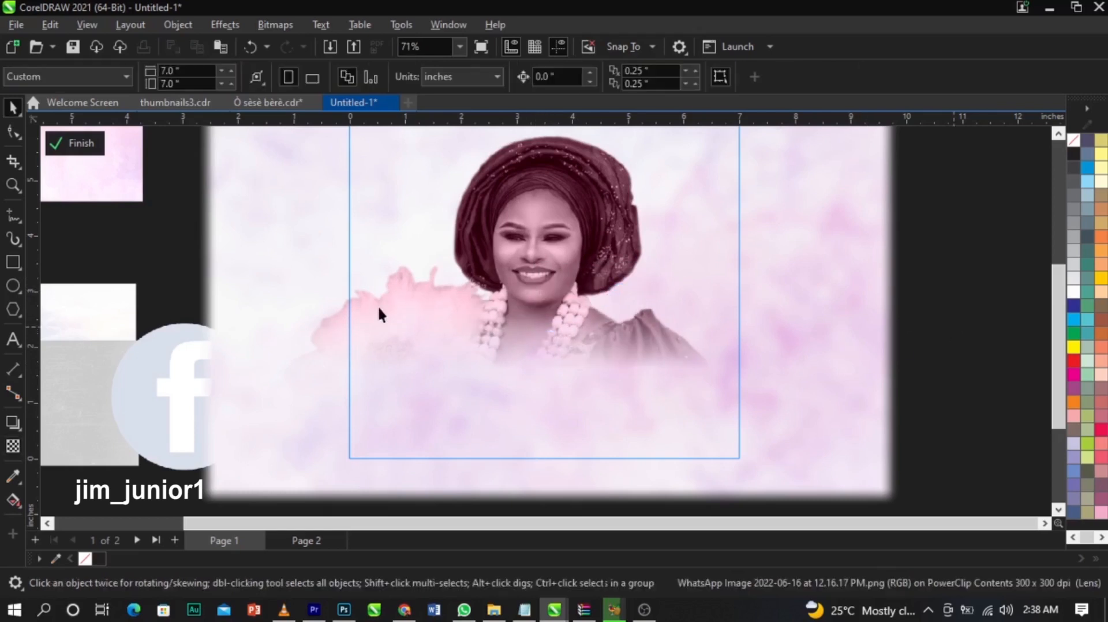
Draw a rectangle about 7.74 by 3.21 inches across the lower part of the photo and fill it with white
{"action": "left_click", "coordinate": [13, 264]}
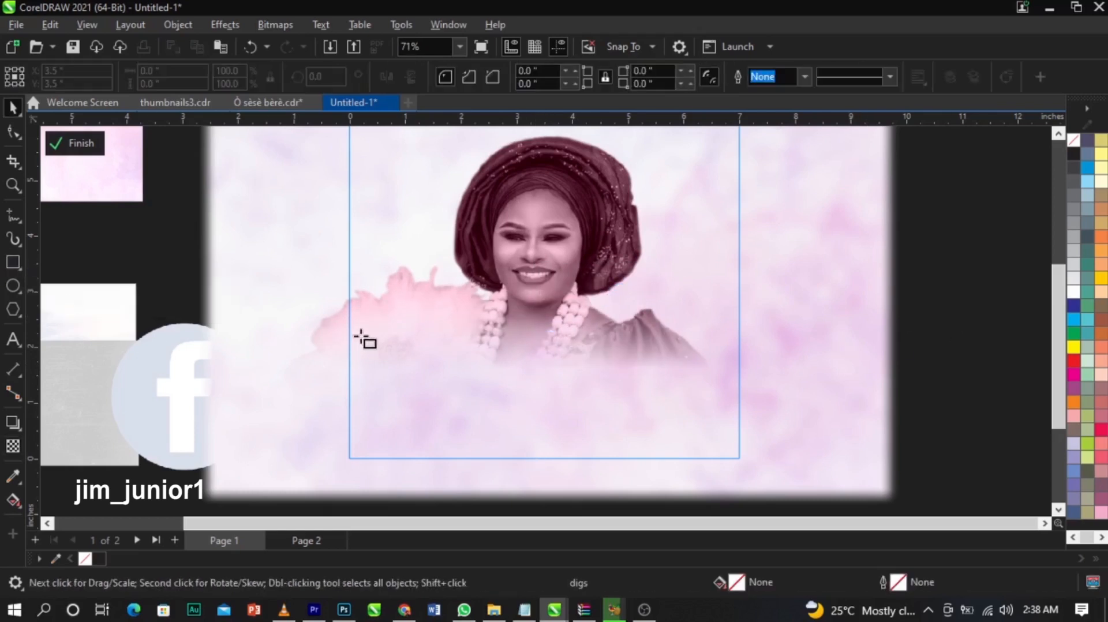
{"action": "left_click_drag", "start_coordinate": [325, 301], "coordinate": [755, 480]}
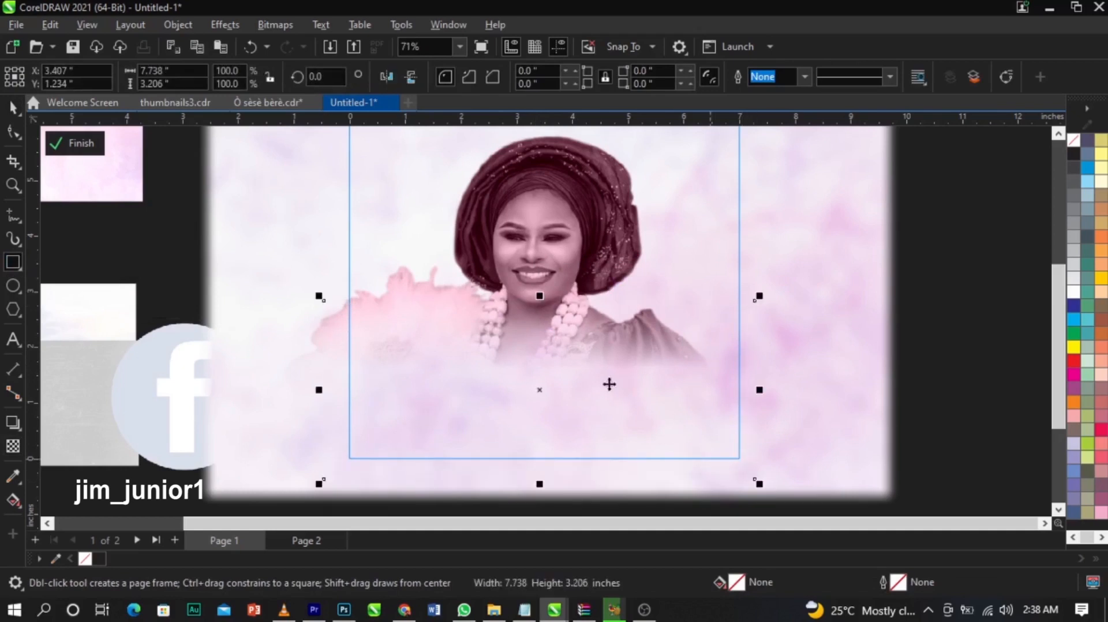
{"action": "key", "text": "space"}
{"action": "left_click", "coordinate": [1074, 293]}
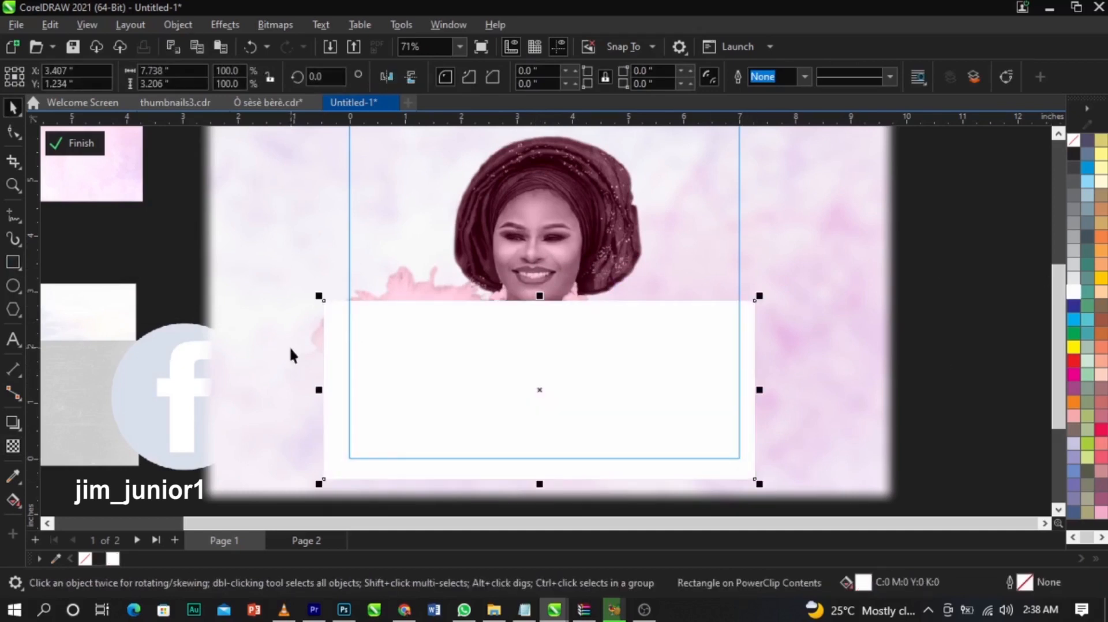
Fade the white rectangle's upper edge with a vertical fountain transparency that starts solid near its middle
{"action": "left_click", "coordinate": [13, 448]}
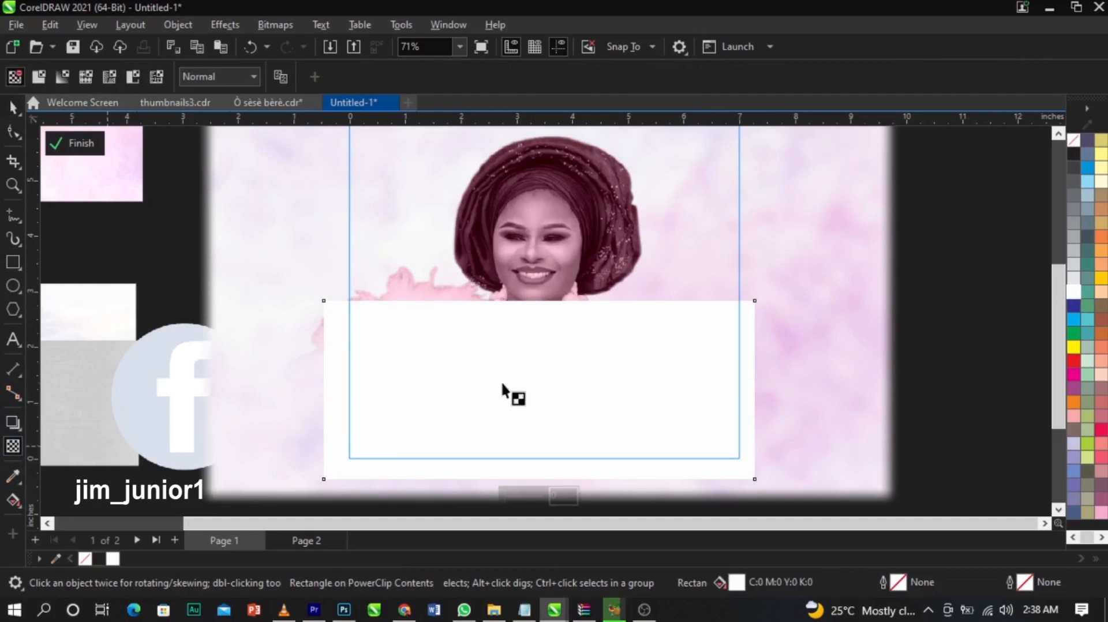
{"action": "left_click_drag", "start_coordinate": [546, 397], "coordinate": [545, 315]}
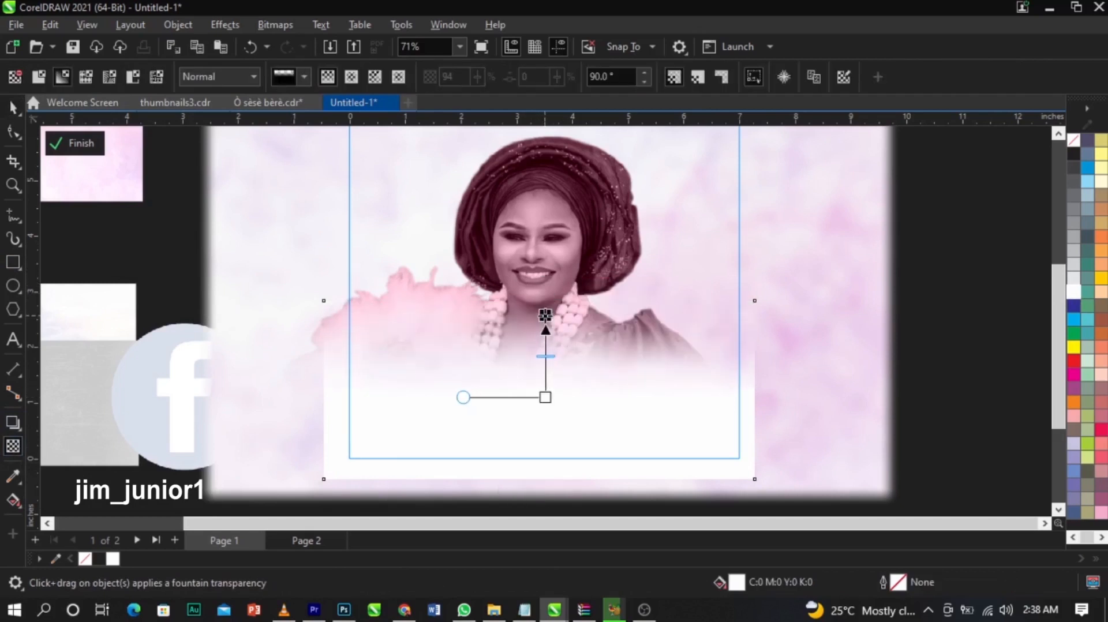
{"action": "key", "text": "space"}
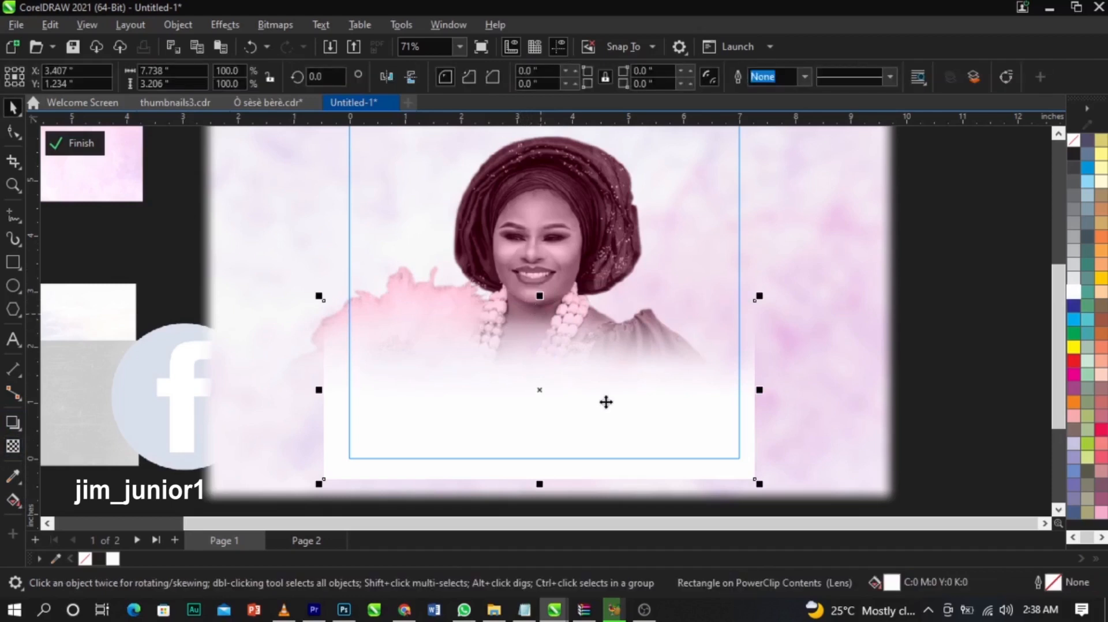
Duplicate the faded white rectangle to the right, rotate the copy about 51.3 degrees and place it over the woman's shoulder
{"action": "left_click", "coordinate": [591, 383]}
{"action": "left_click_drag", "start_coordinate": [482, 369], "coordinate": [712, 345]}
{"action": "right_click", "coordinate": [712, 345]}
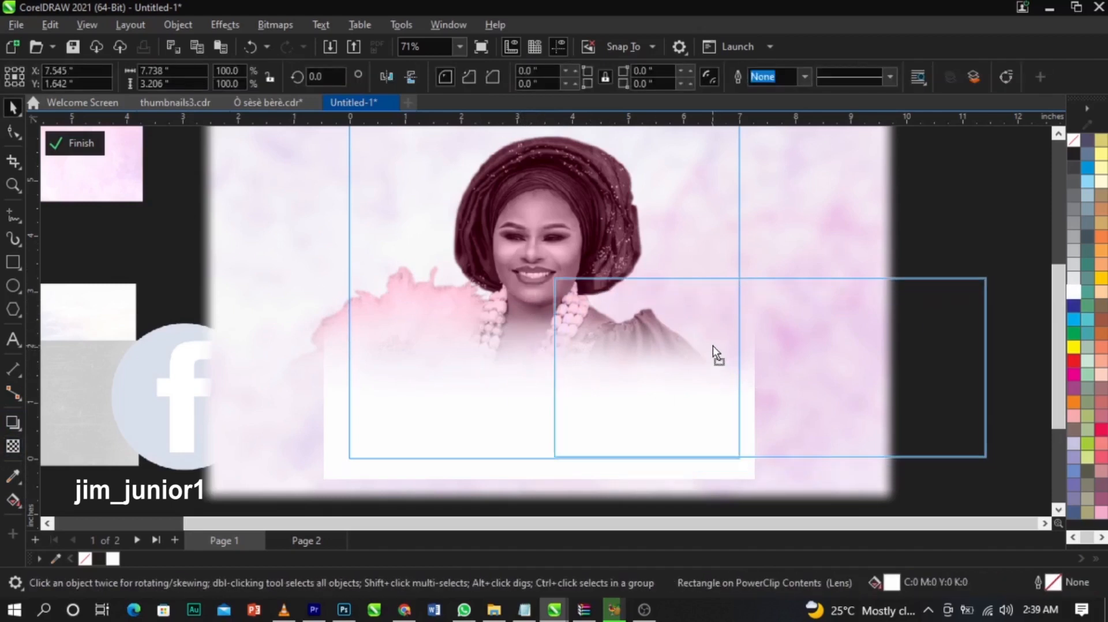
{"action": "left_click", "coordinate": [624, 351]}
{"action": "left_click_drag", "start_coordinate": [552, 276], "coordinate": [690, 434]}
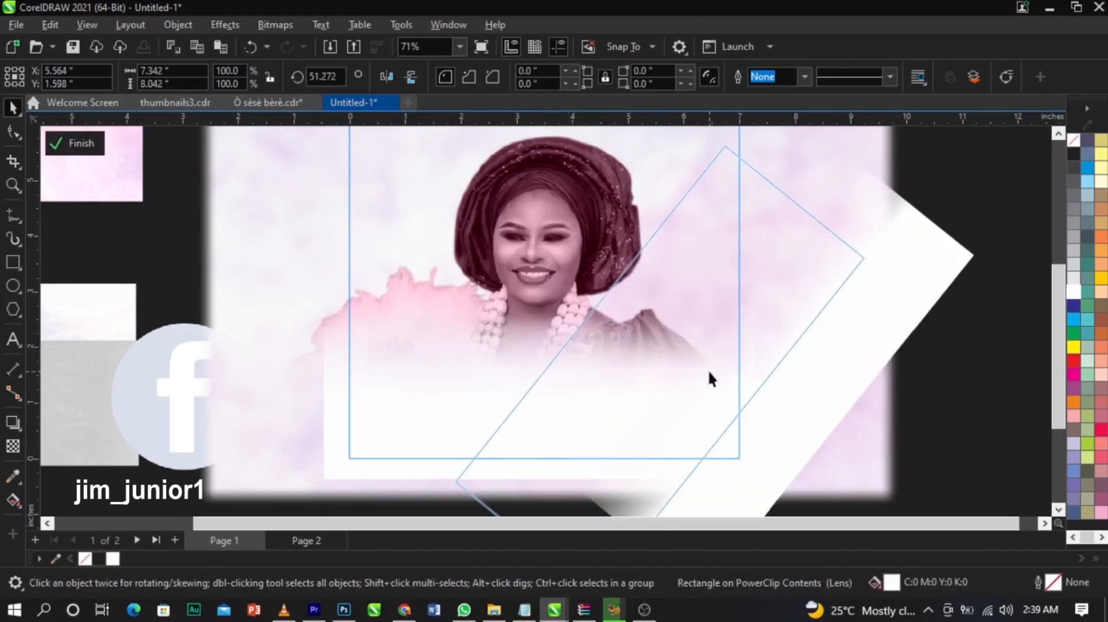
{"action": "left_click_drag", "start_coordinate": [710, 379], "coordinate": [720, 366]}
Enlarge the rotated white rectangle to about 125 percent and shift it slightly outward beyond the frame's right edge
{"action": "scroll", "coordinate": [710, 369], "scroll_direction": "down", "scroll_amount": 1}
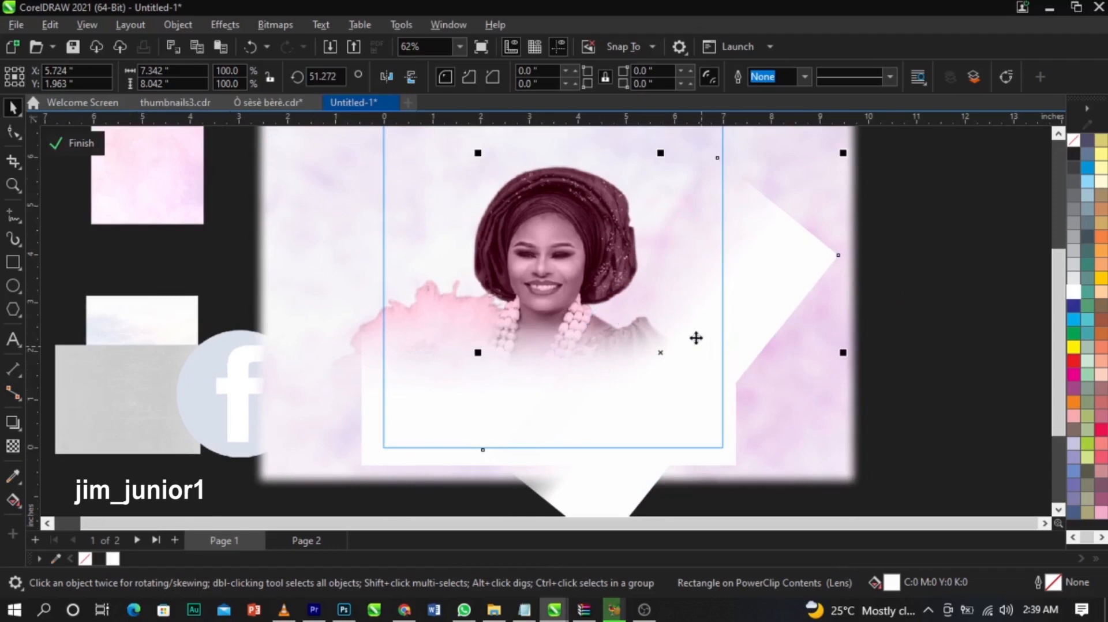
{"action": "scroll", "coordinate": [702, 347], "scroll_direction": "down", "scroll_amount": 2}
{"action": "left_click_drag", "start_coordinate": [795, 192], "coordinate": [866, 161]}
{"action": "left_click_drag", "start_coordinate": [687, 306], "coordinate": [702, 297]}
Mirror a copy of the rotated white rectangle to the left side, scale it to about 6.37 by 6.97 inches and reposition it over the photo
{"action": "left_click_drag", "start_coordinate": [846, 326], "coordinate": [357, 329]}
{"action": "left_click_drag", "start_coordinate": [443, 317], "coordinate": [489, 328]}
{"action": "left_click_drag", "start_coordinate": [674, 511], "coordinate": [623, 454]}
{"action": "left_click_drag", "start_coordinate": [560, 371], "coordinate": [529, 350]}
{"action": "scroll", "coordinate": [531, 345], "scroll_direction": "up", "scroll_amount": 3}
{"action": "left_click_drag", "start_coordinate": [526, 297], "coordinate": [545, 374]}
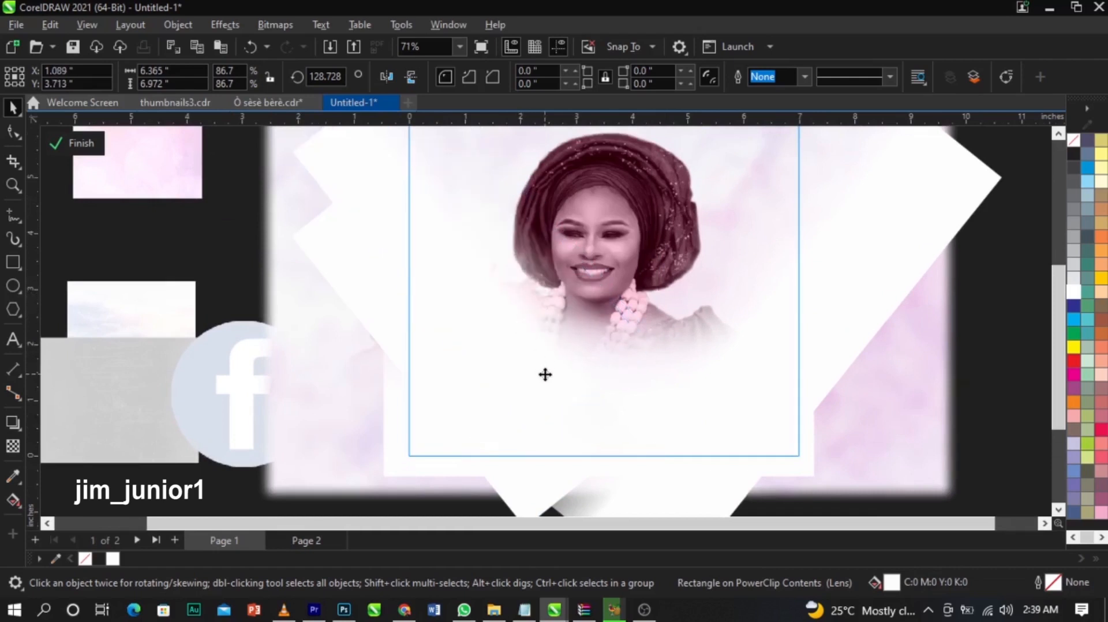
{"action": "left_click", "coordinate": [834, 349]}
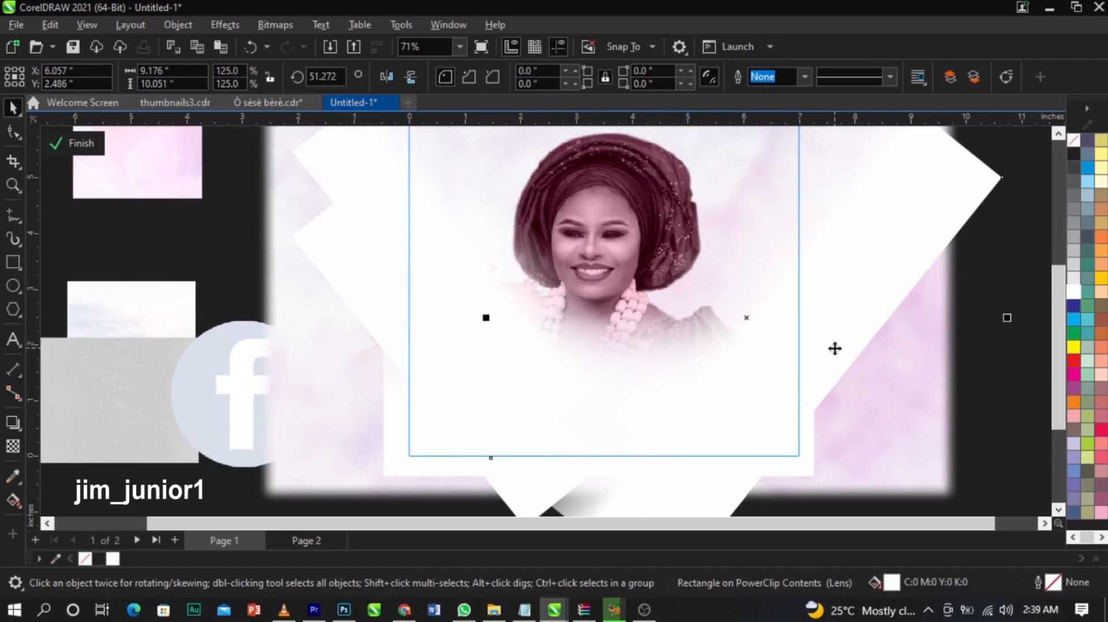
Scale the mirrored white rectangle to about 54.2 percent, move it over the shoulder opposite and rotate it to about 236.9 degrees
{"action": "left_click_drag", "start_coordinate": [463, 308], "coordinate": [479, 296]}
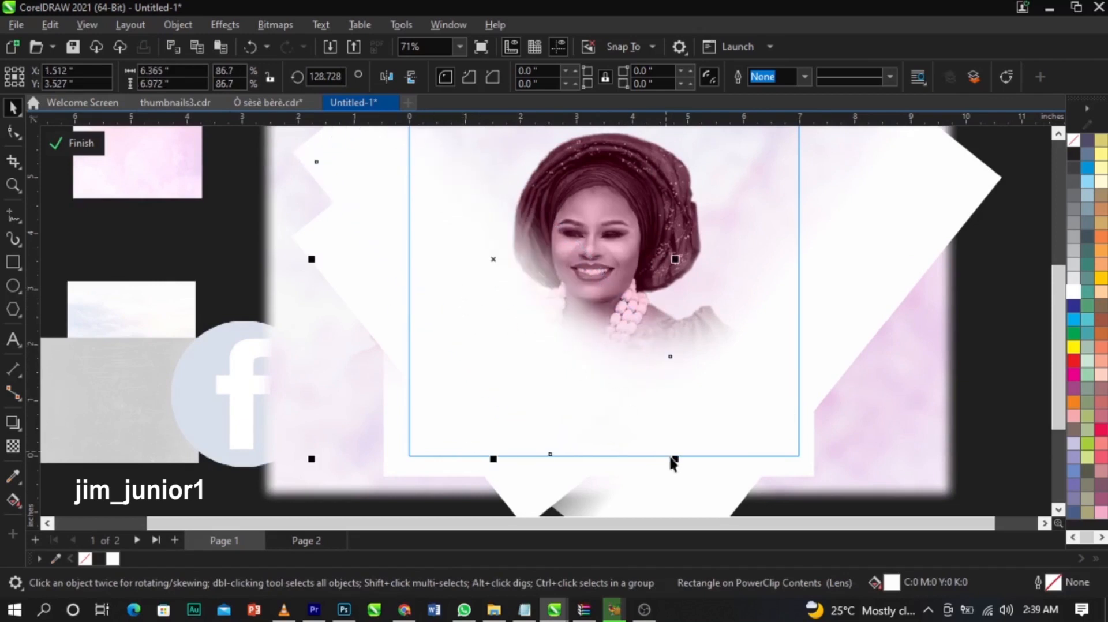
{"action": "left_click_drag", "start_coordinate": [679, 462], "coordinate": [595, 456]}
{"action": "left_click_drag", "start_coordinate": [540, 324], "coordinate": [718, 433]}
{"action": "left_click", "coordinate": [719, 433]}
{"action": "left_click_drag", "start_coordinate": [569, 257], "coordinate": [641, 496]}
{"action": "left_click_drag", "start_coordinate": [726, 349], "coordinate": [771, 293]}
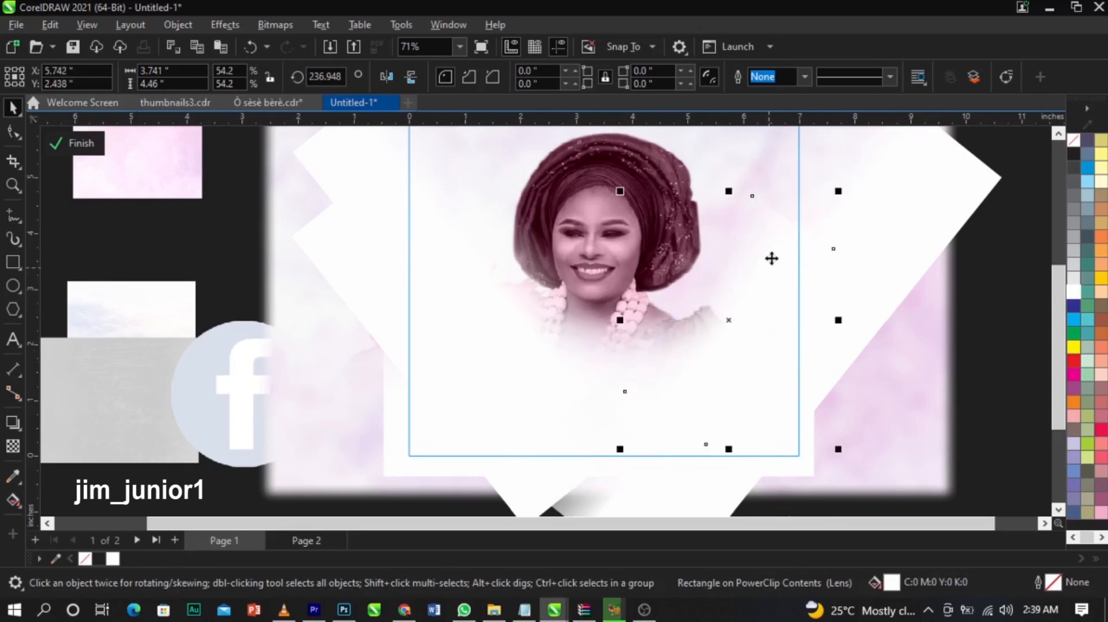
Enlarge the rotated white rectangle to about 5.28 by 6.3 inches beside the woman's shoulder and finish editing the frame contents
{"action": "left_click_drag", "start_coordinate": [838, 192], "coordinate": [925, 149]}
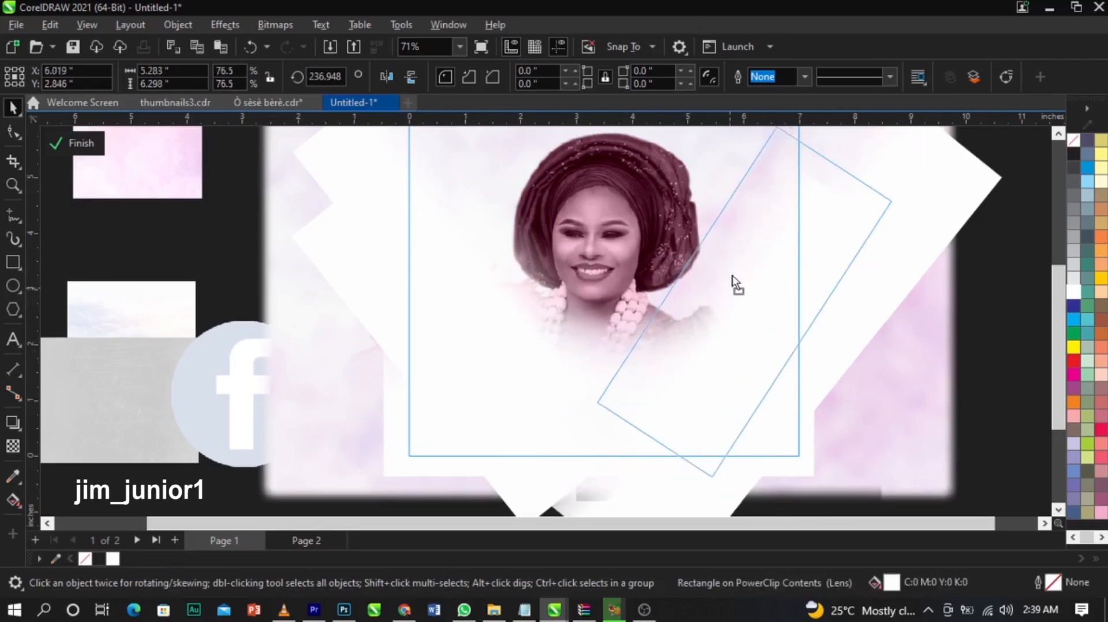
{"action": "scroll", "coordinate": [598, 345], "scroll_direction": "down", "scroll_amount": 1}
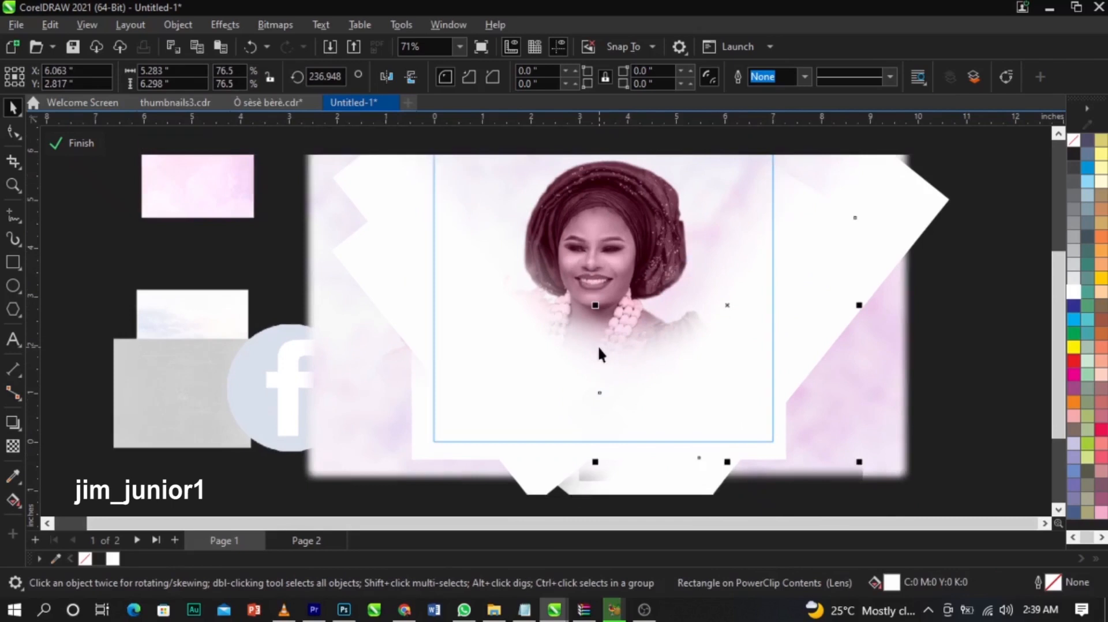
{"action": "key", "text": "Escape"}
{"action": "left_click", "coordinate": [70, 143]}
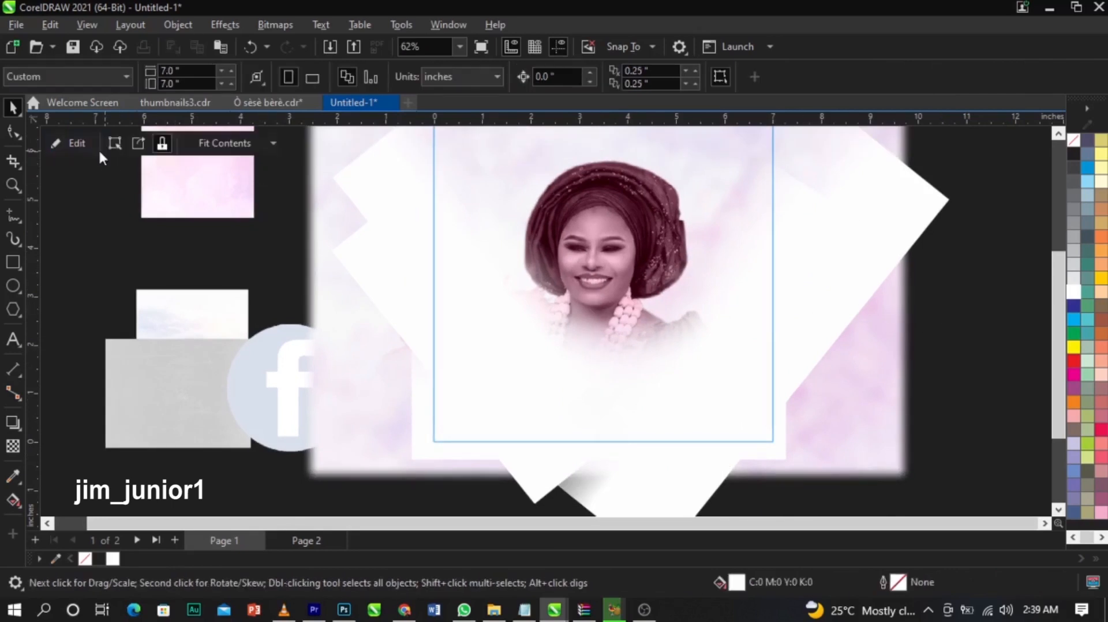
Inside the cover frame, enlarge the woman's photo to about 104.9 percent, move it up slightly and finish editing the contents
{"action": "scroll", "coordinate": [476, 368], "scroll_direction": "down", "scroll_amount": 1}
{"action": "left_click", "coordinate": [664, 450]}
{"action": "key", "text": "z"}
{"action": "left_click_drag", "start_coordinate": [731, 462], "coordinate": [360, 150]}
{"action": "key", "text": "space"}
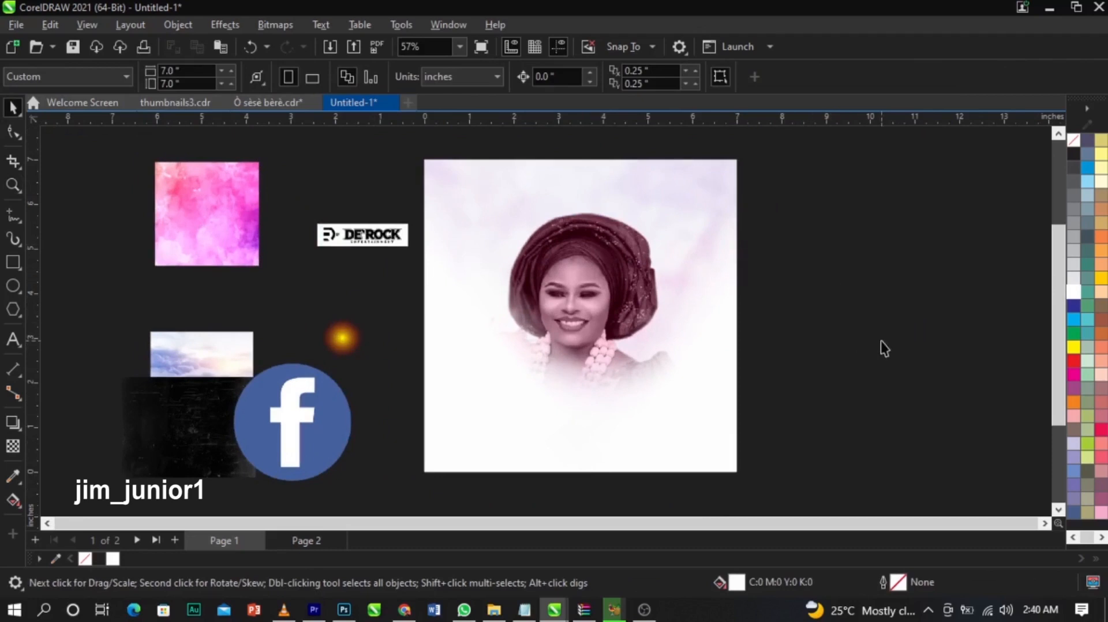
{"action": "double_click", "coordinate": [632, 266]}
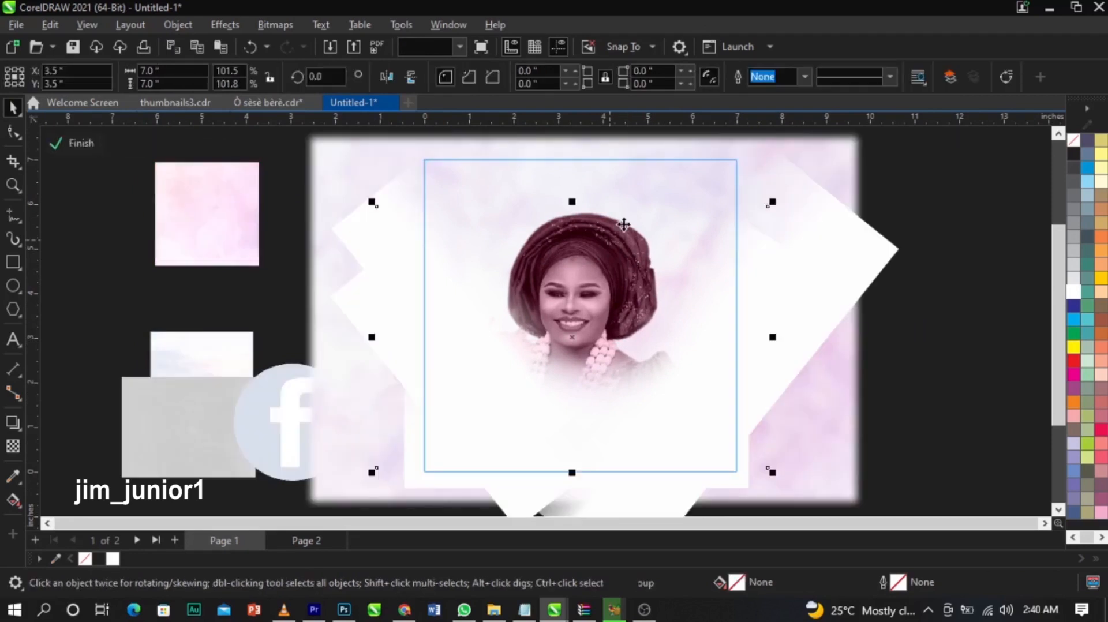
{"action": "left_click_drag", "start_coordinate": [771, 206], "coordinate": [784, 191]}
{"action": "scroll", "coordinate": [594, 322], "scroll_direction": "up", "scroll_amount": 2}
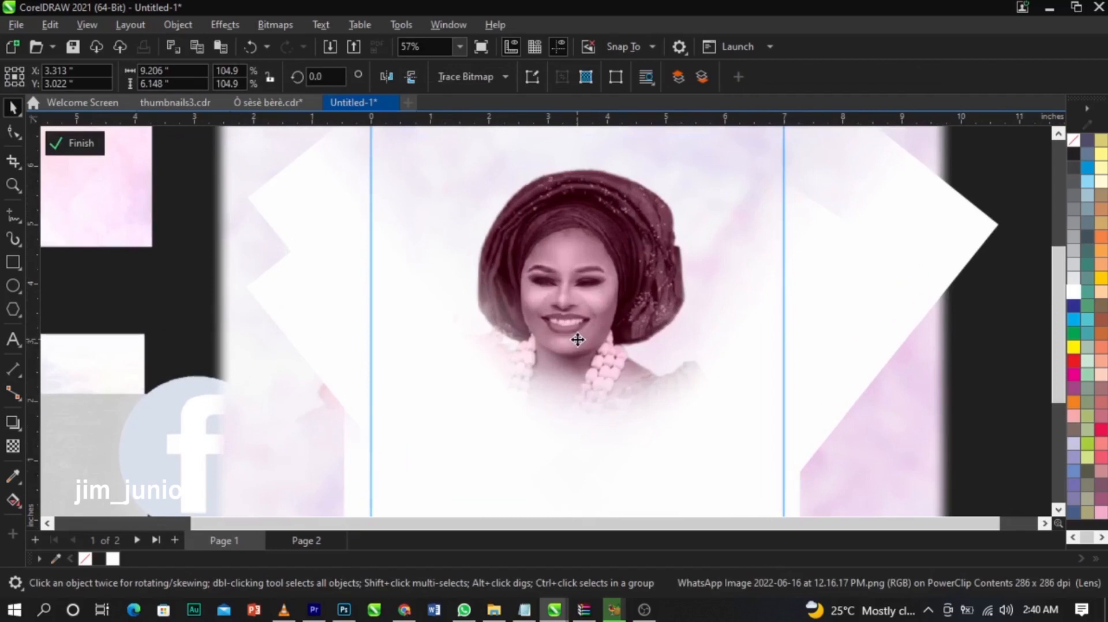
{"action": "left_click_drag", "start_coordinate": [565, 348], "coordinate": [569, 332]}
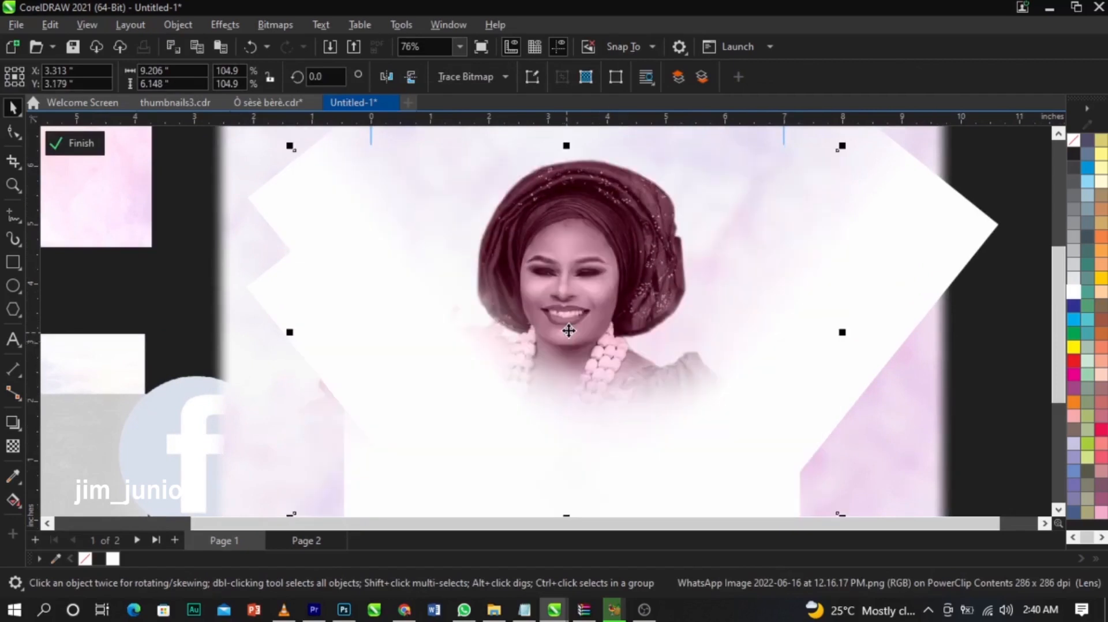
{"action": "scroll", "coordinate": [566, 324], "scroll_direction": "down", "scroll_amount": 2}
{"action": "left_click", "coordinate": [956, 367], "text": "ctrl"}
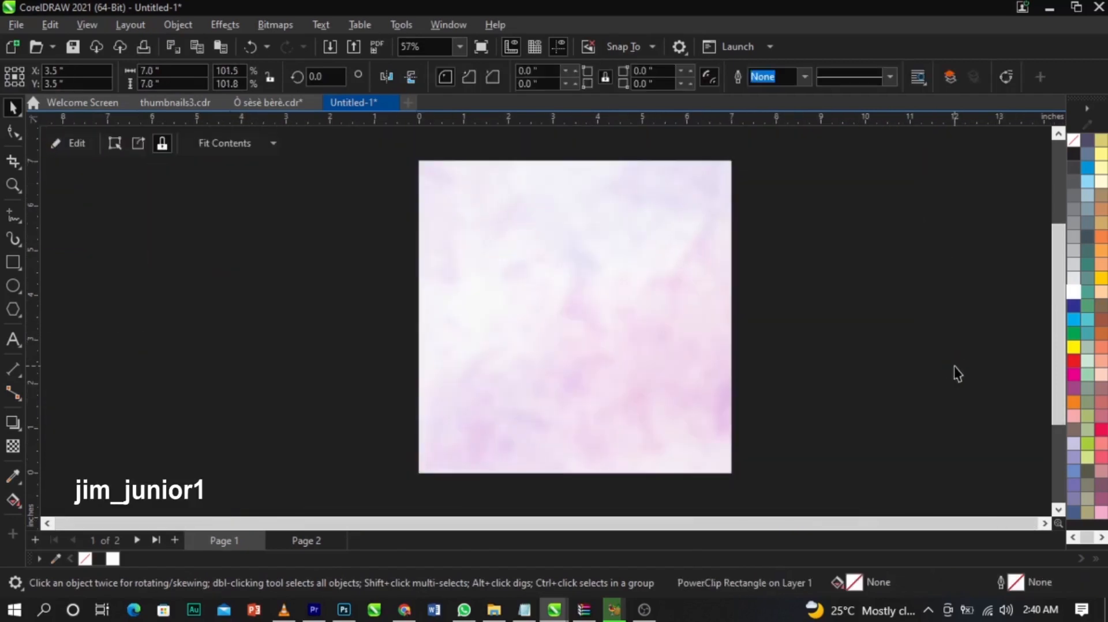
{"action": "left_click", "coordinate": [921, 367]}
Enlarge the cloudy sky image to about 5.62 by 3.75 inches and place it beside the cover
{"action": "scroll", "coordinate": [565, 403], "scroll_direction": "up", "scroll_amount": 1}
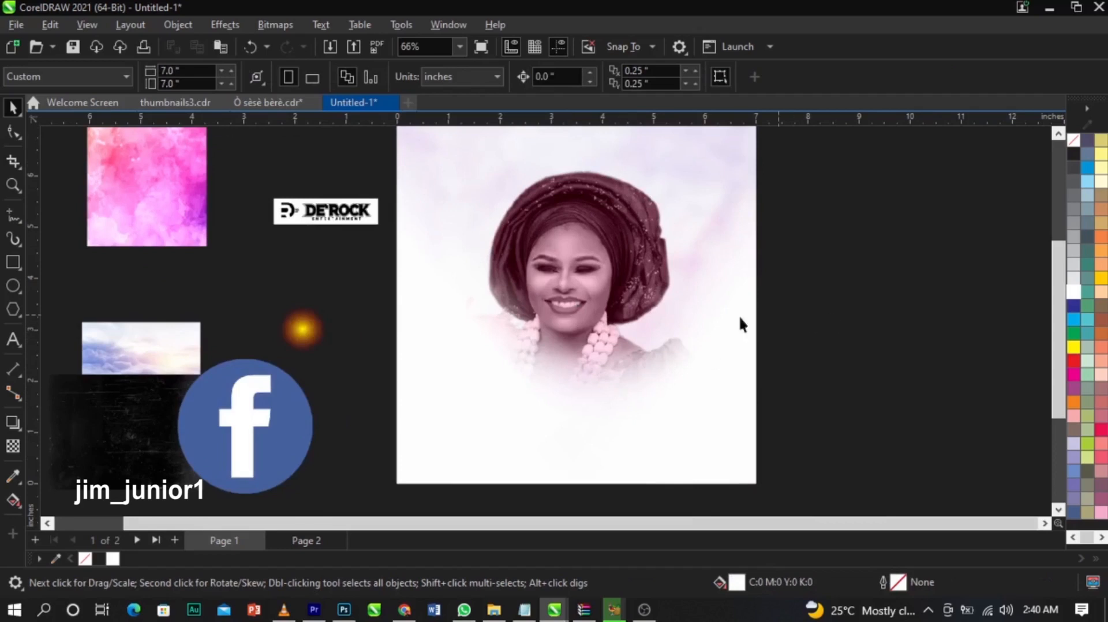
{"action": "left_click", "coordinate": [169, 337]}
{"action": "left_click_drag", "start_coordinate": [200, 323], "coordinate": [425, 218]}
{"action": "left_click_drag", "start_coordinate": [238, 289], "coordinate": [891, 255]}
{"action": "scroll", "coordinate": [404, 275], "scroll_direction": "down", "scroll_amount": 1}
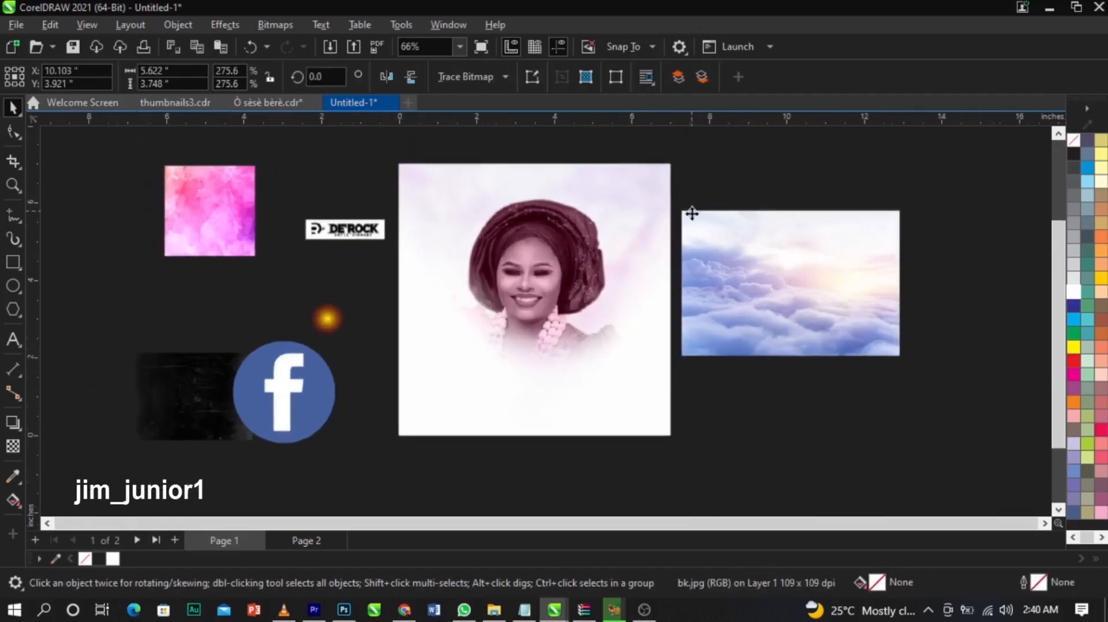
Cut the cloudy sky image and paste it into the cover's PowerClip contents
{"action": "right_click", "coordinate": [738, 279]}
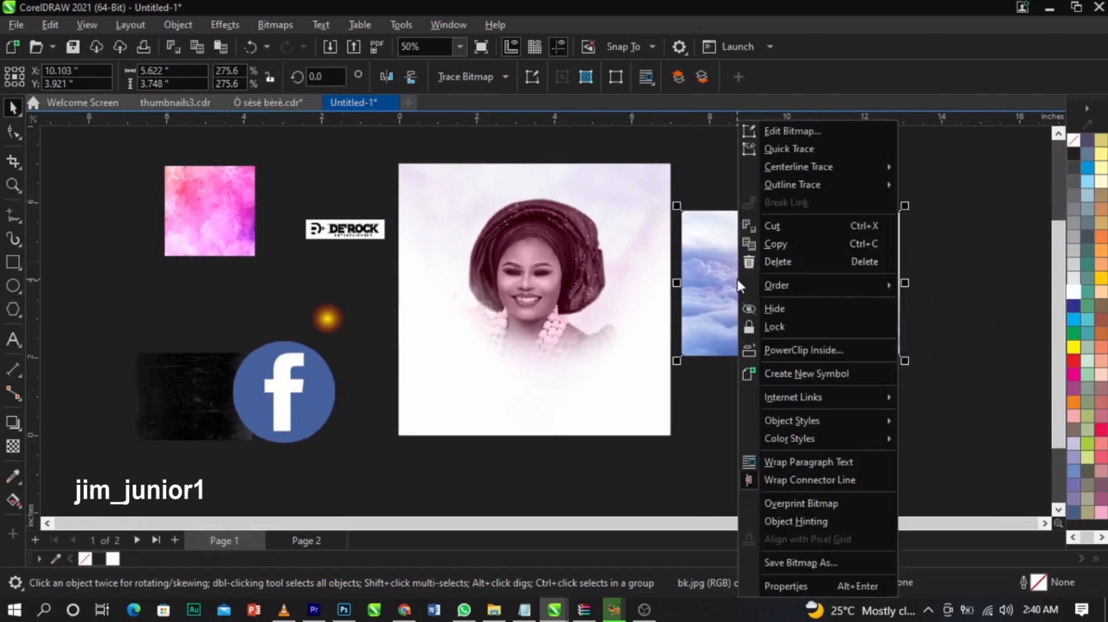
{"action": "left_click", "coordinate": [705, 278]}
{"action": "key", "text": "ctrl+x"}
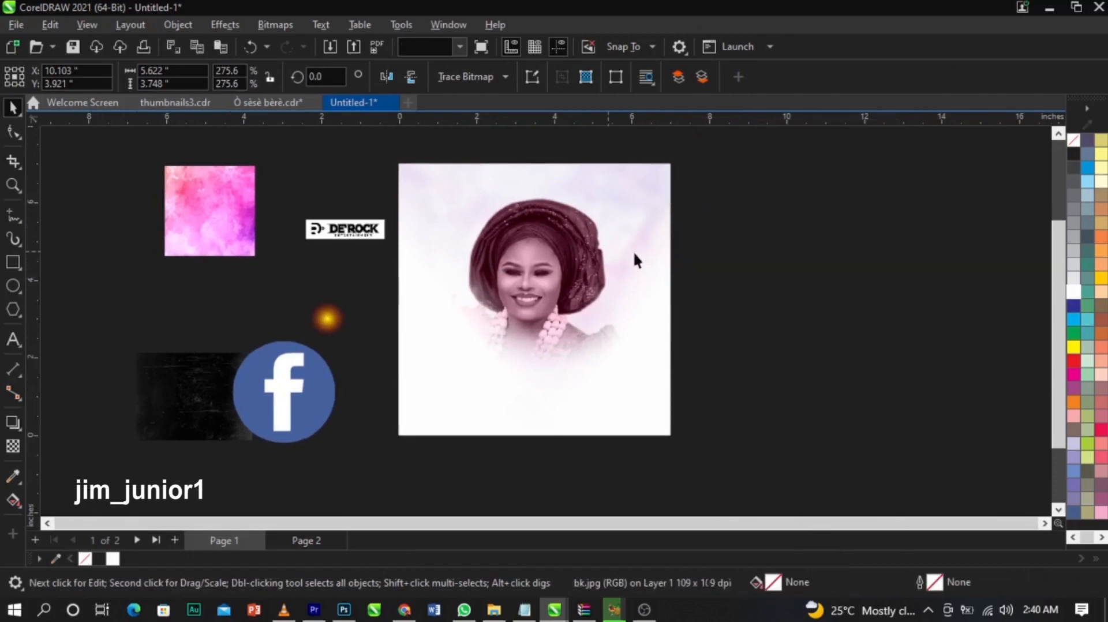
{"action": "double_click", "coordinate": [632, 251]}
{"action": "key", "text": "ctrl+v"}
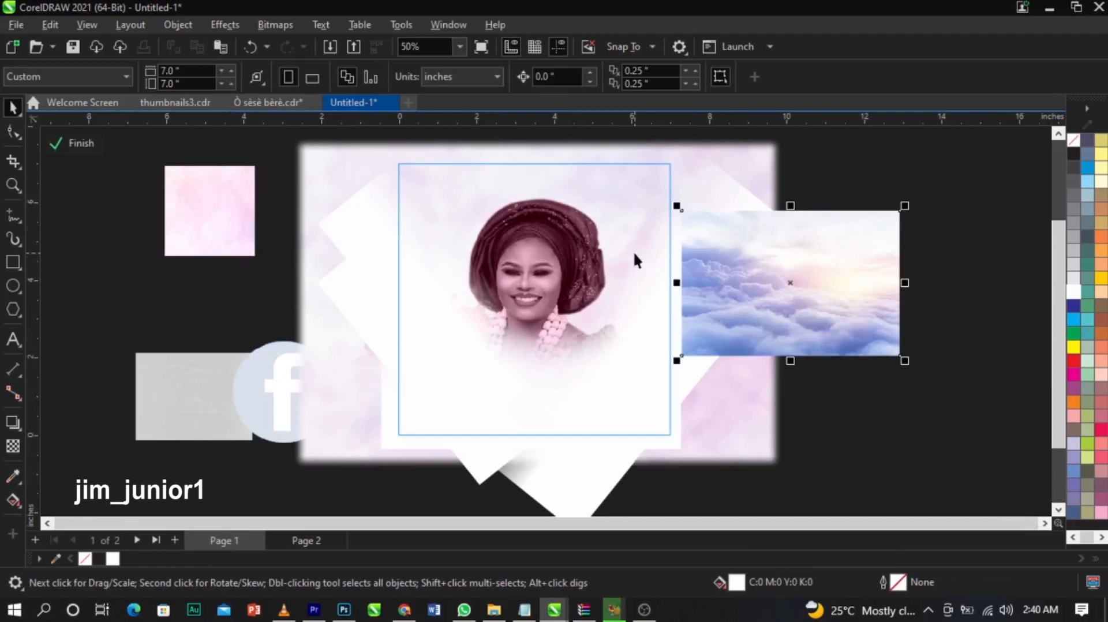
Enlarge the cloud image to about 8.86 by 5.9 inches and position it across the cover's upper part
{"action": "mouse_move", "coordinate": [514, 269]}
{"action": "left_mouse_down"}
{"action": "mouse_move", "coordinate": [469, 252]}
{"action": "mouse_move", "coordinate": [503, 258]}
{"action": "left_mouse_up"}
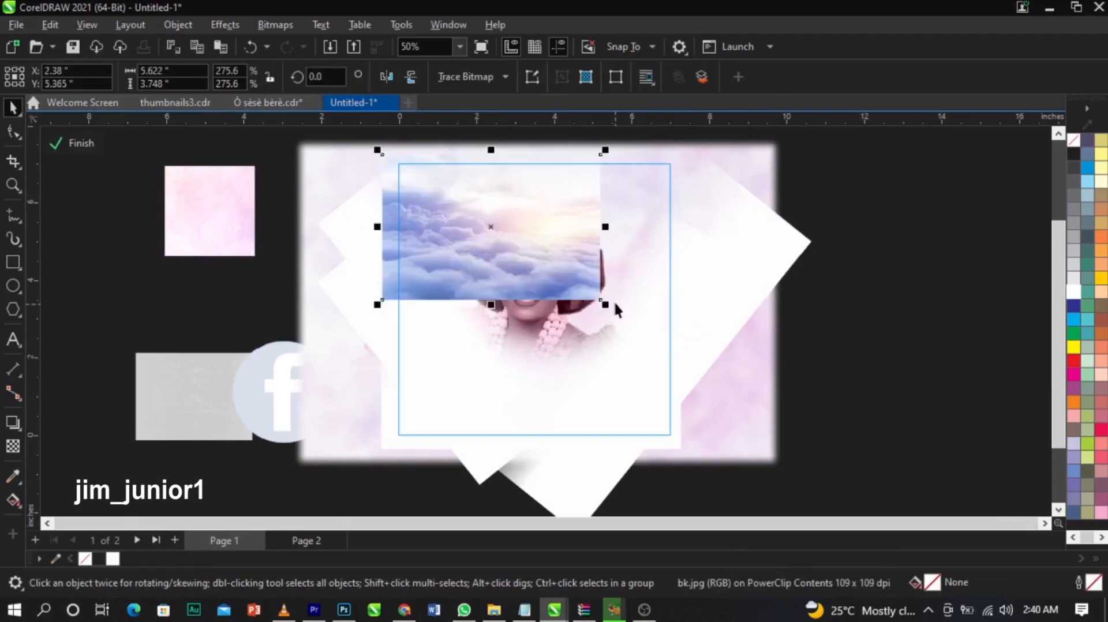
{"action": "left_click_drag", "start_coordinate": [612, 312], "coordinate": [798, 388]}
{"action": "left_click_drag", "start_coordinate": [676, 335], "coordinate": [681, 338]}
Convert the cloud image to 8-bit grayscale and shift it slightly upward
{"action": "left_click", "coordinate": [269, 25]}
{"action": "mouse_move", "coordinate": [334, 163]}
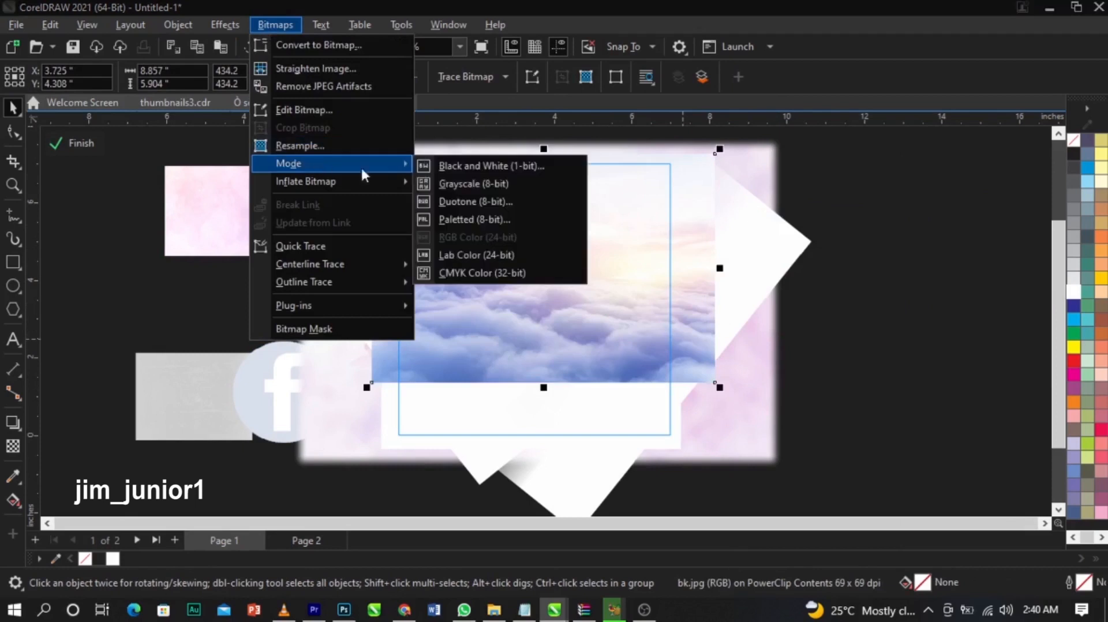
{"action": "left_click", "coordinate": [457, 182]}
{"action": "left_click_drag", "start_coordinate": [592, 238], "coordinate": [592, 230]}
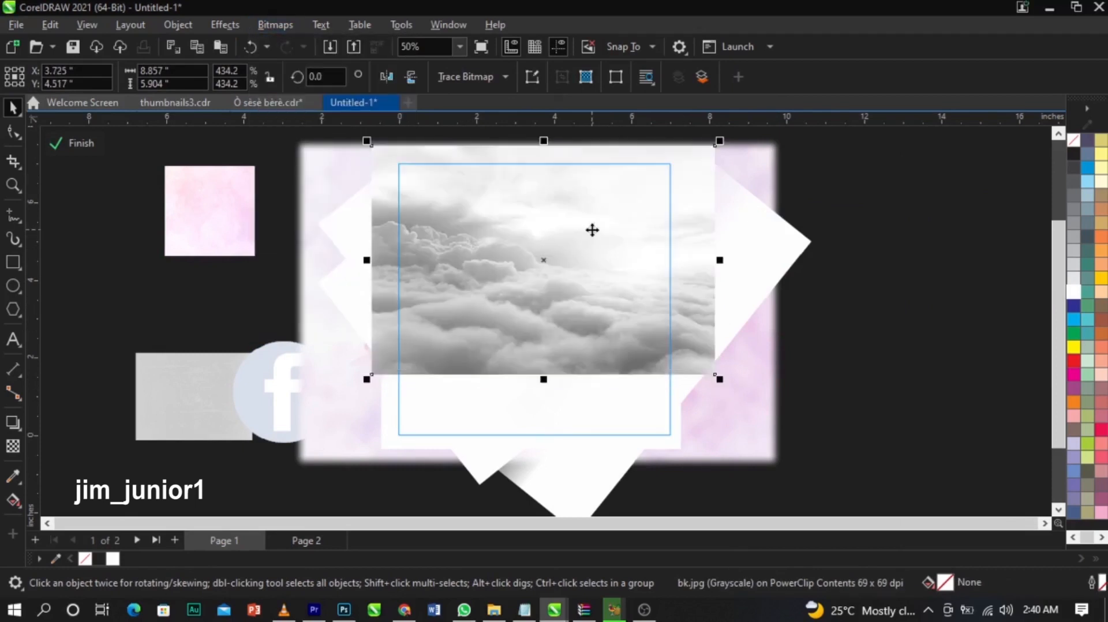
Fade the cloud image downward with a vertical fountain transparency and set its starting node to 57 percent
{"action": "left_click", "coordinate": [13, 446]}
{"action": "left_click_drag", "start_coordinate": [549, 250], "coordinate": [549, 337]}
{"action": "left_click", "coordinate": [549, 251]}
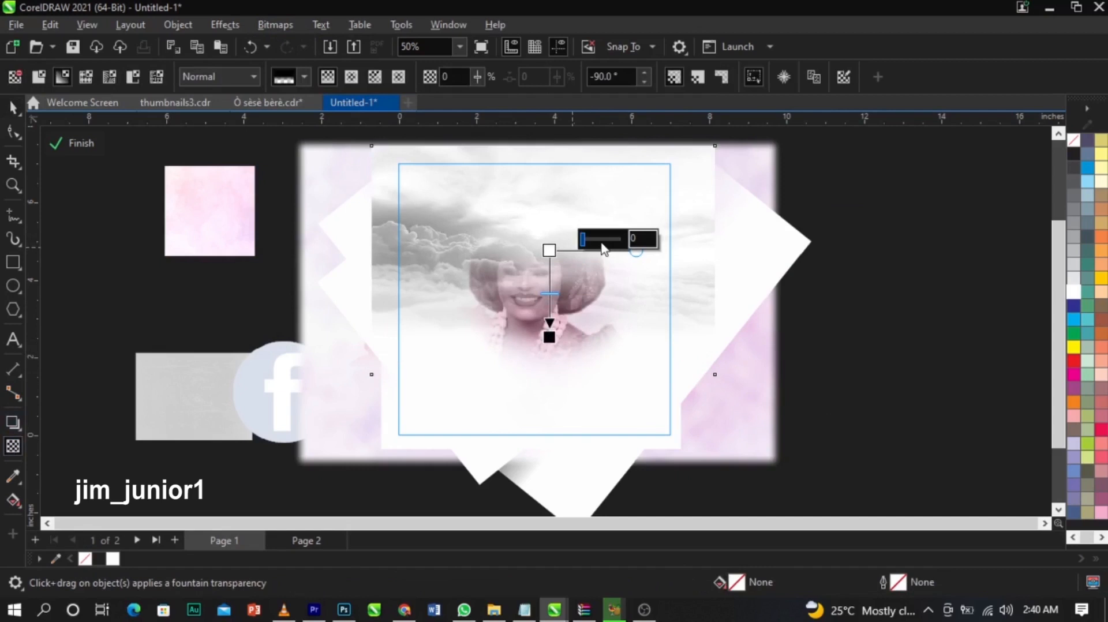
{"action": "left_click_drag", "start_coordinate": [600, 248], "coordinate": [603, 238]}
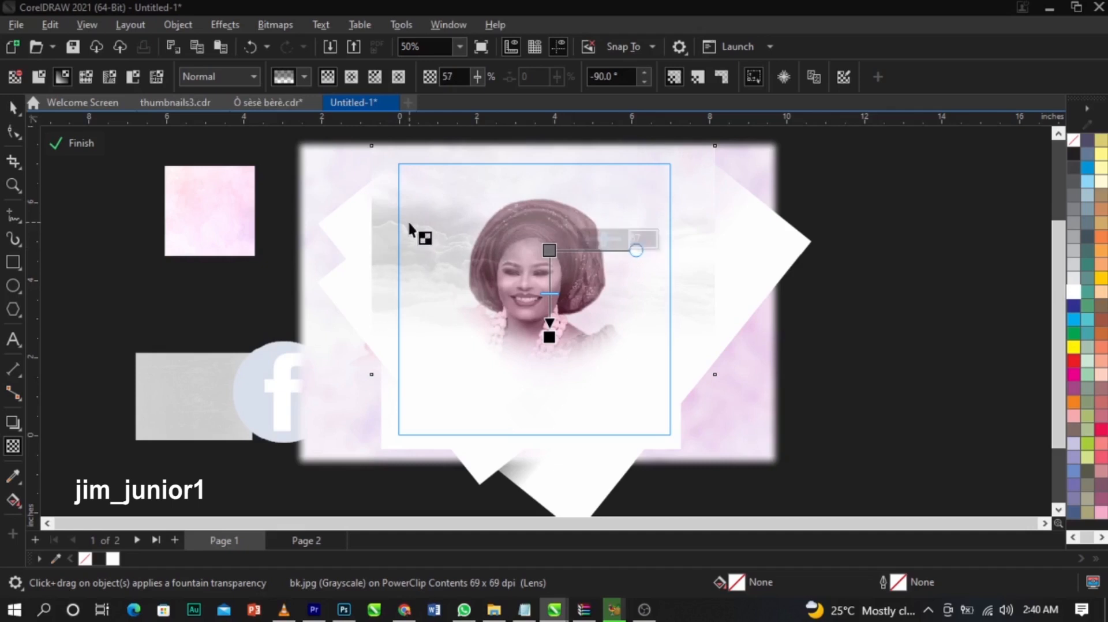
Arrange the faded cloud image behind the woman's photo and the white rectangles
{"action": "key", "text": "space"}
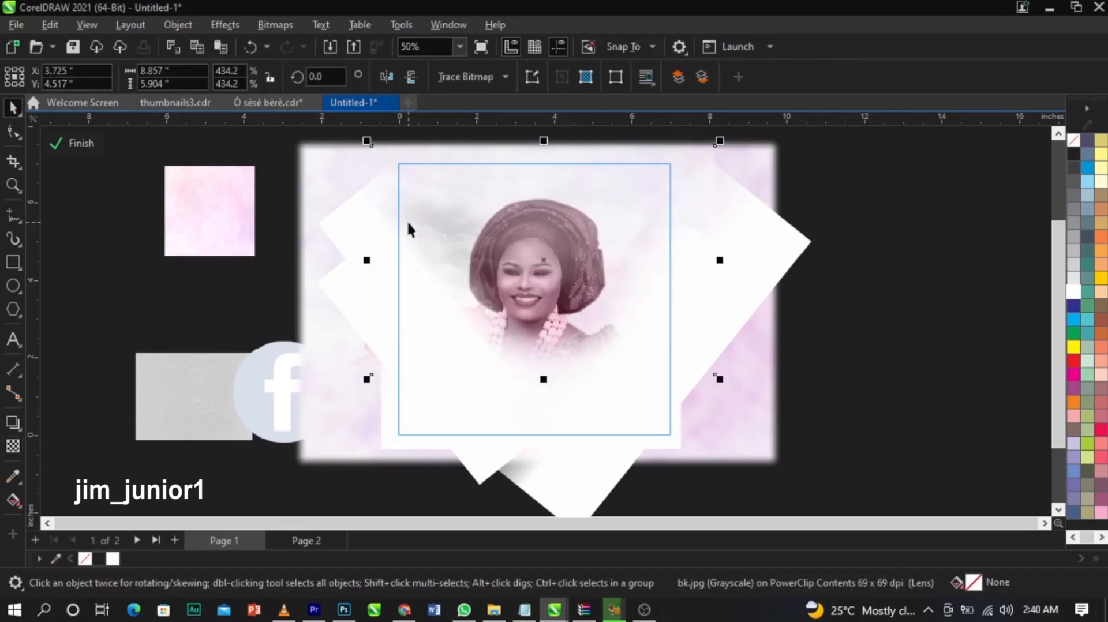
{"action": "key", "text": "ctrl+z"}
{"action": "scroll", "coordinate": [407, 221], "scroll_direction": "up", "scroll_amount": 2}
{"action": "scroll", "coordinate": [468, 246], "scroll_direction": "up", "scroll_amount": 1}
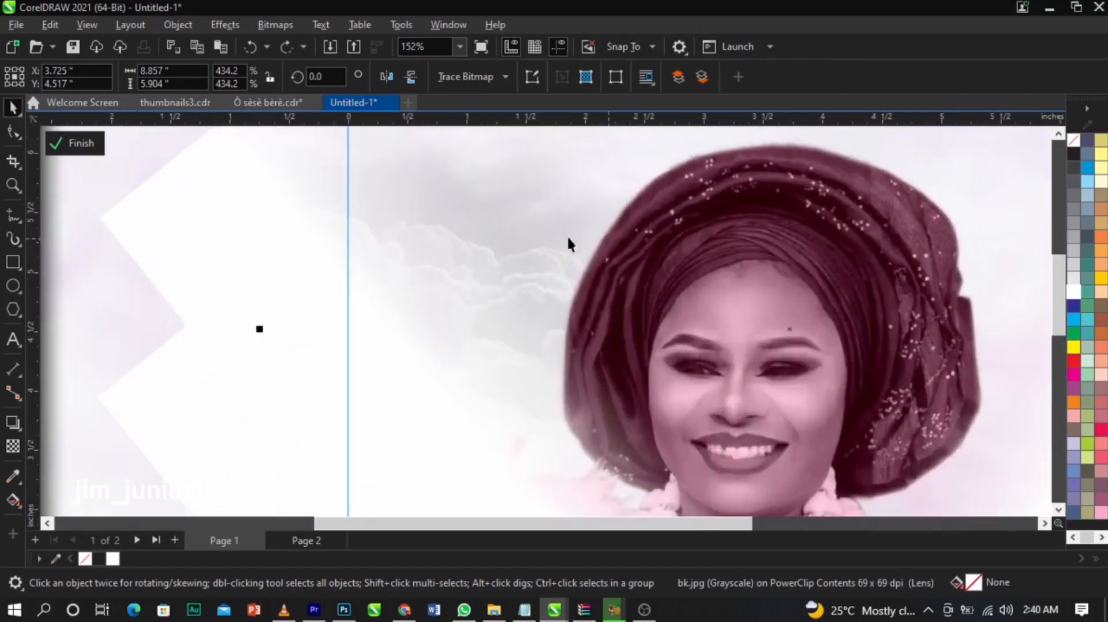
{"action": "scroll", "coordinate": [360, 296], "scroll_direction": "down", "scroll_amount": 3}
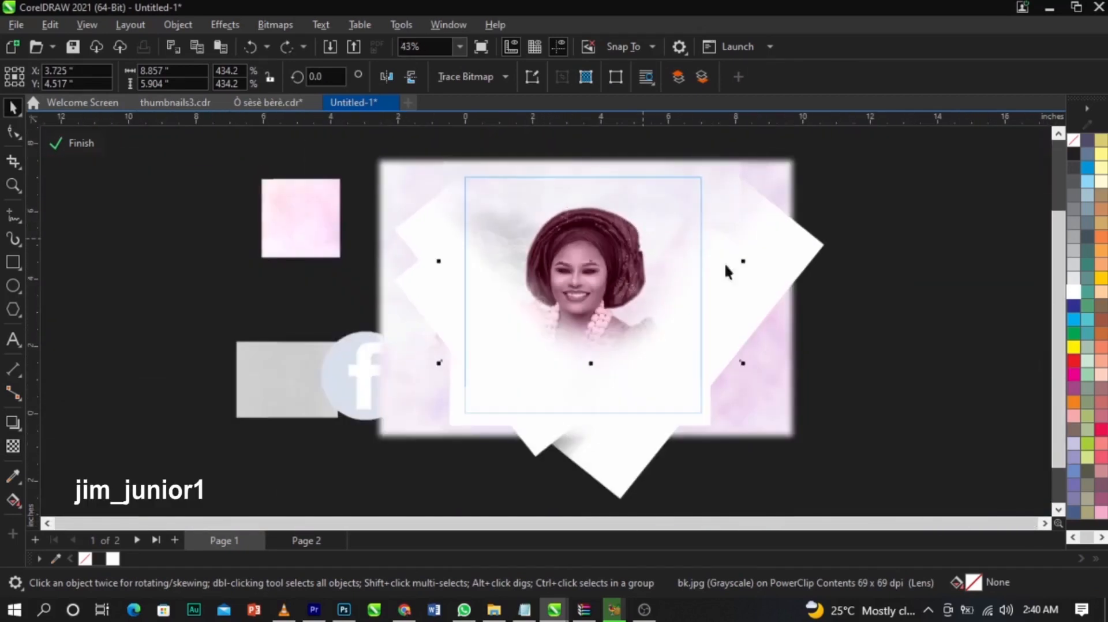
Scale the blurred watercolor background down to about 96.7 percent and finish editing the frame contents
{"action": "left_click", "coordinate": [775, 382]}
{"action": "left_click_drag", "start_coordinate": [796, 420], "coordinate": [769, 412]}
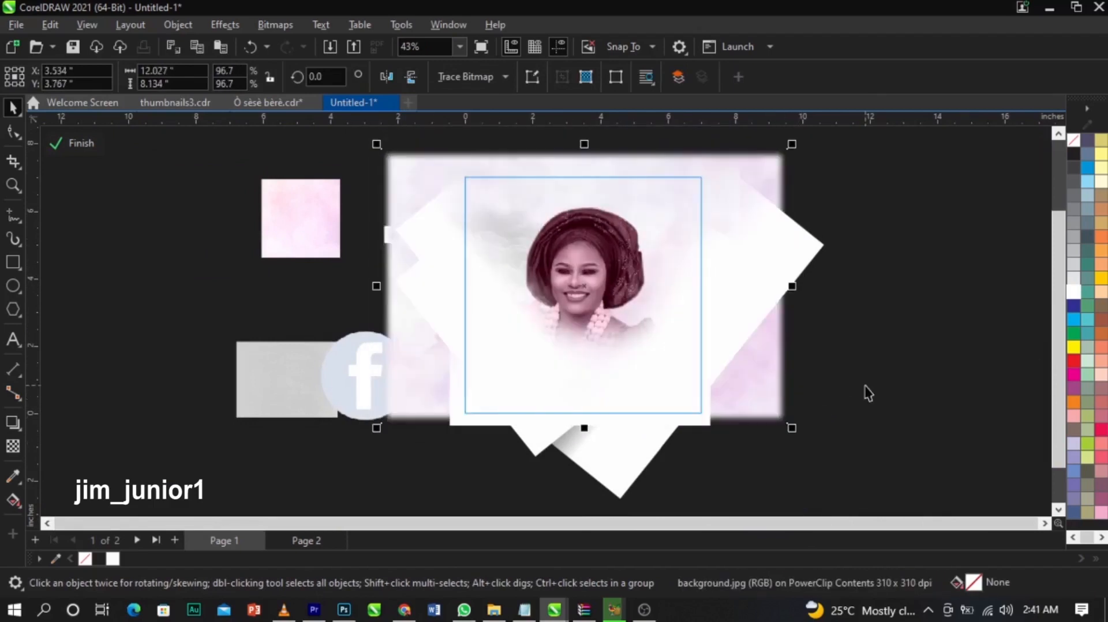
{"action": "left_click", "coordinate": [866, 387], "text": "ctrl"}
{"action": "left_click", "coordinate": [865, 387]}
{"action": "key", "text": "F4"}
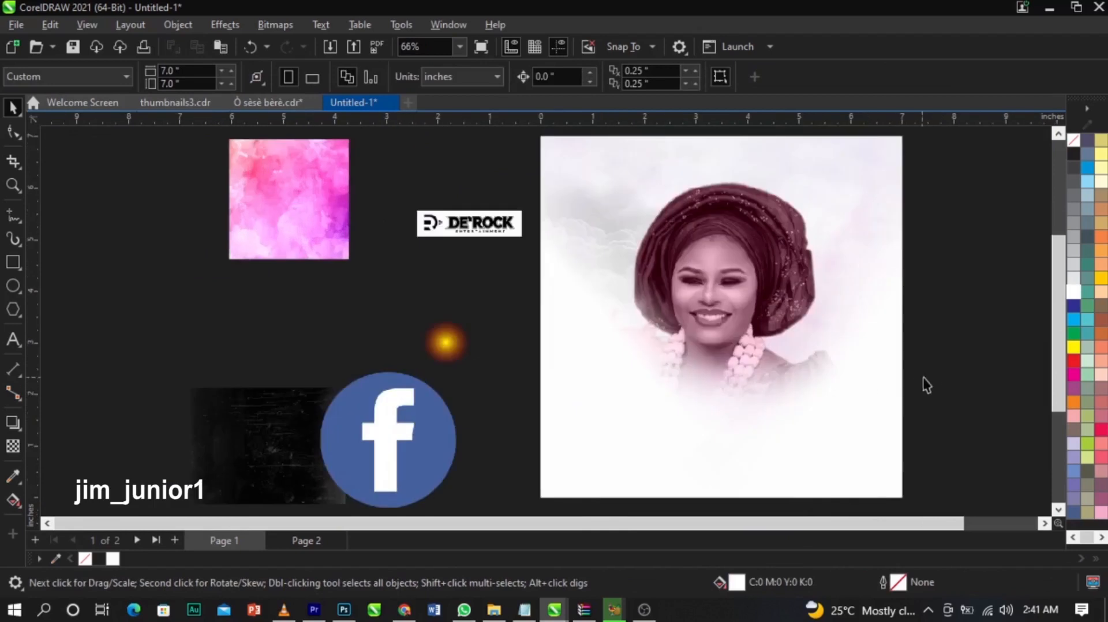
Place the black scratched texture over the cover's lower right area and examine its scratches up close
{"action": "scroll", "coordinate": [430, 277], "scroll_direction": "down", "scroll_amount": 1}
{"action": "scroll", "coordinate": [680, 376], "scroll_direction": "up", "scroll_amount": 1}
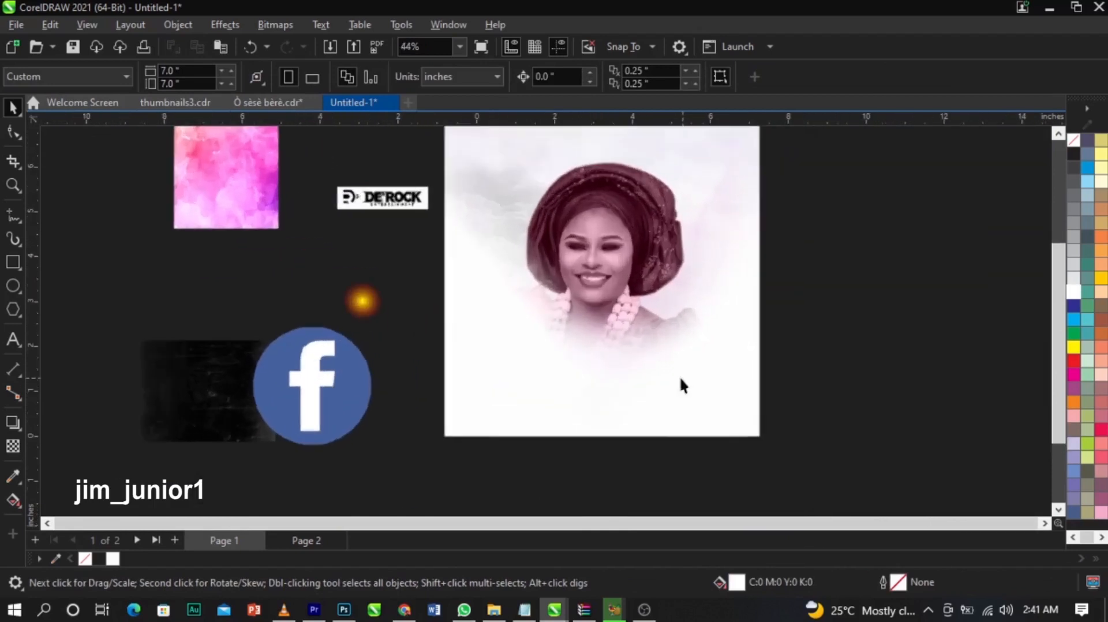
{"action": "left_click", "coordinate": [174, 377]}
{"action": "left_click_drag", "start_coordinate": [175, 378], "coordinate": [663, 337]}
{"action": "scroll", "coordinate": [662, 339], "scroll_direction": "up", "scroll_amount": 2}
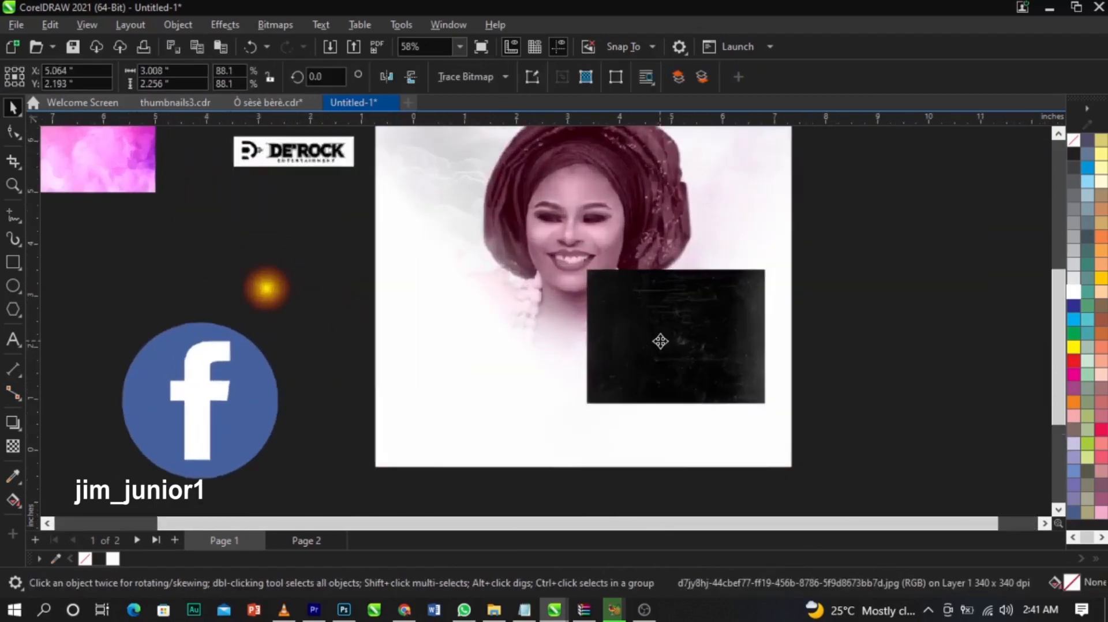
{"action": "scroll", "coordinate": [670, 315], "scroll_direction": "up", "scroll_amount": 3}
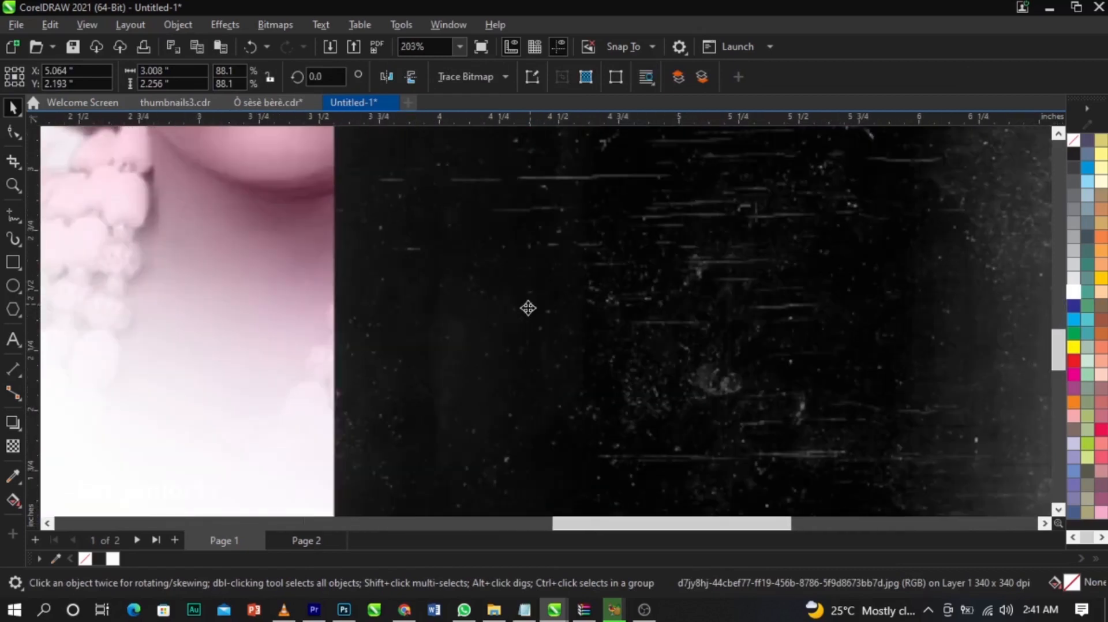
{"action": "scroll", "coordinate": [626, 321], "scroll_direction": "up", "scroll_amount": 1}
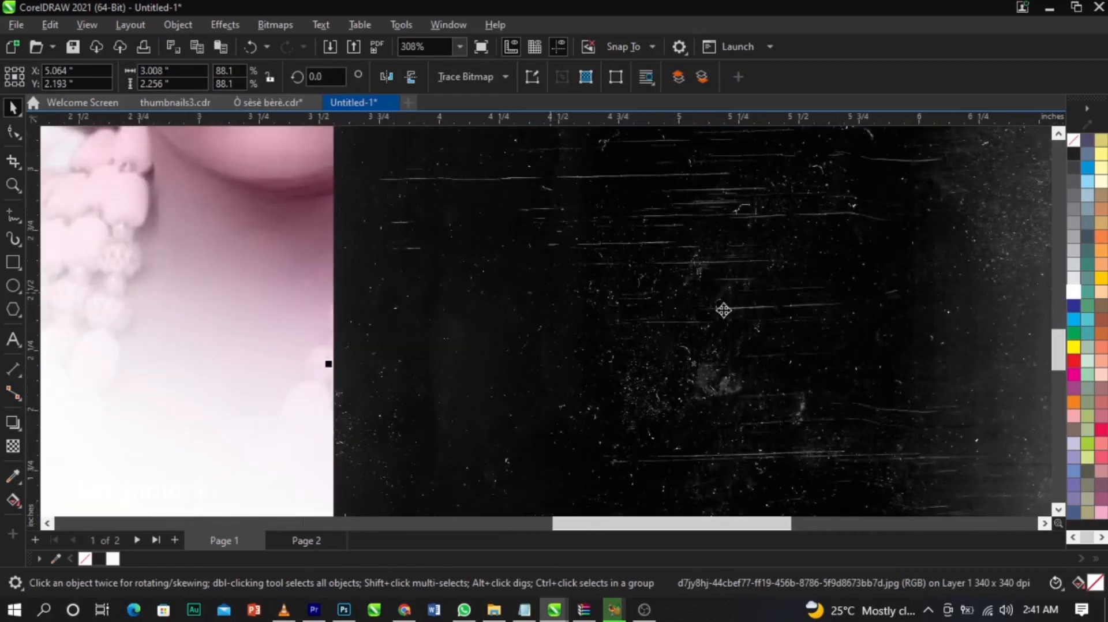
{"action": "scroll", "coordinate": [555, 287], "scroll_direction": "down", "scroll_amount": 4}
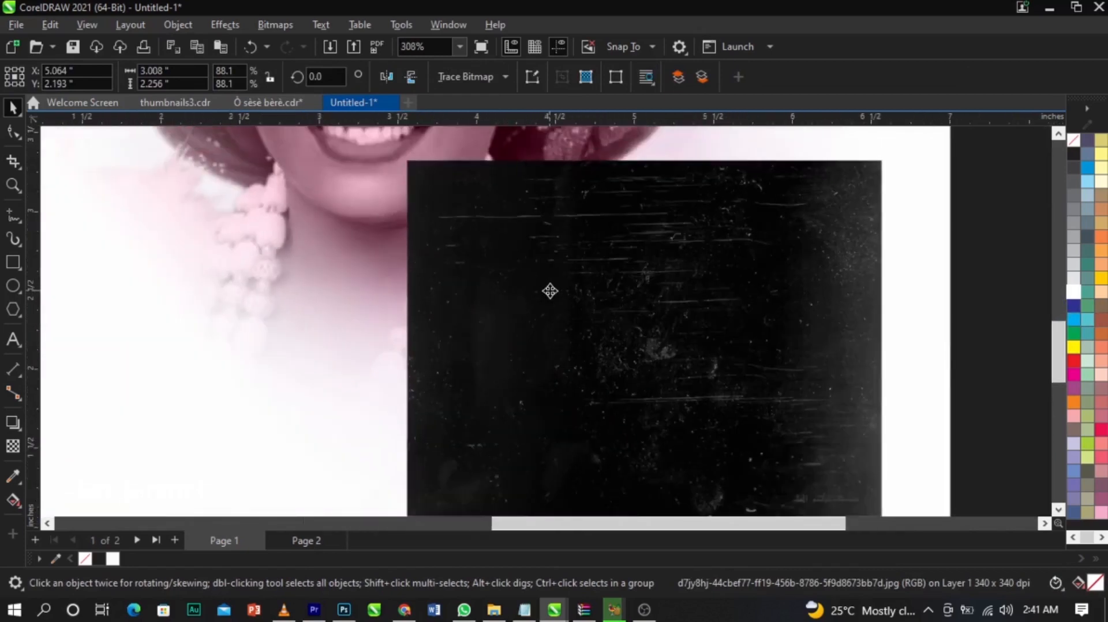
{"action": "scroll", "coordinate": [680, 245], "scroll_direction": "up", "scroll_amount": 1}
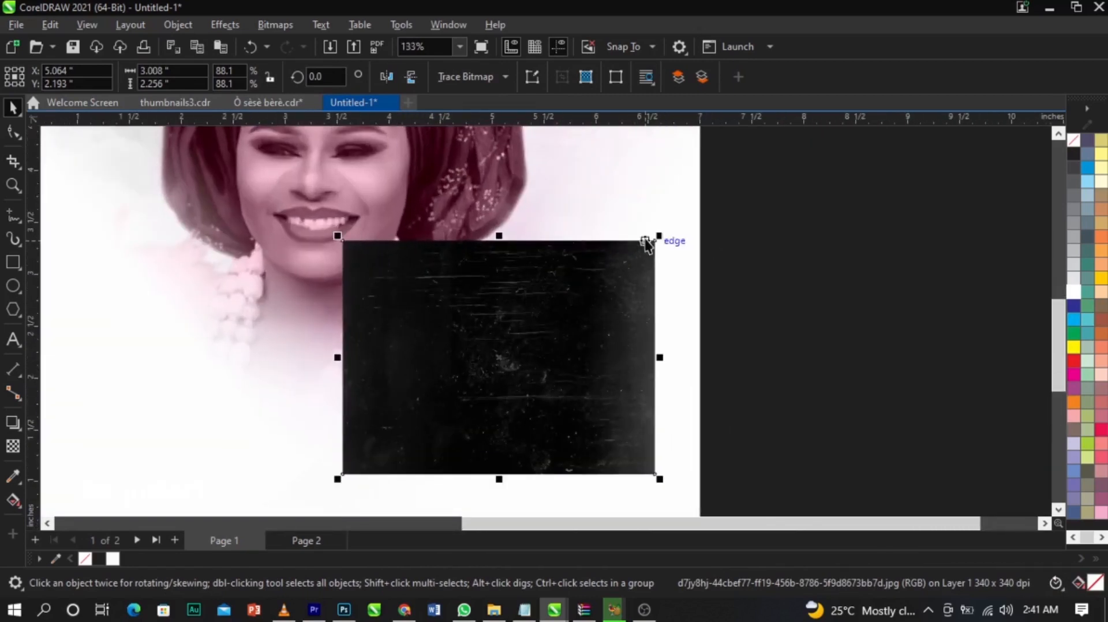
Enlarge the scratched texture to about 116.8 percent and move it across the cover's right edge
{"action": "left_click_drag", "start_coordinate": [658, 241], "coordinate": [768, 163]}
{"action": "left_click_drag", "start_coordinate": [560, 255], "coordinate": [832, 311]}
{"action": "scroll", "coordinate": [535, 304], "scroll_direction": "down", "scroll_amount": 2}
{"action": "scroll", "coordinate": [428, 214], "scroll_direction": "up", "scroll_amount": 3}
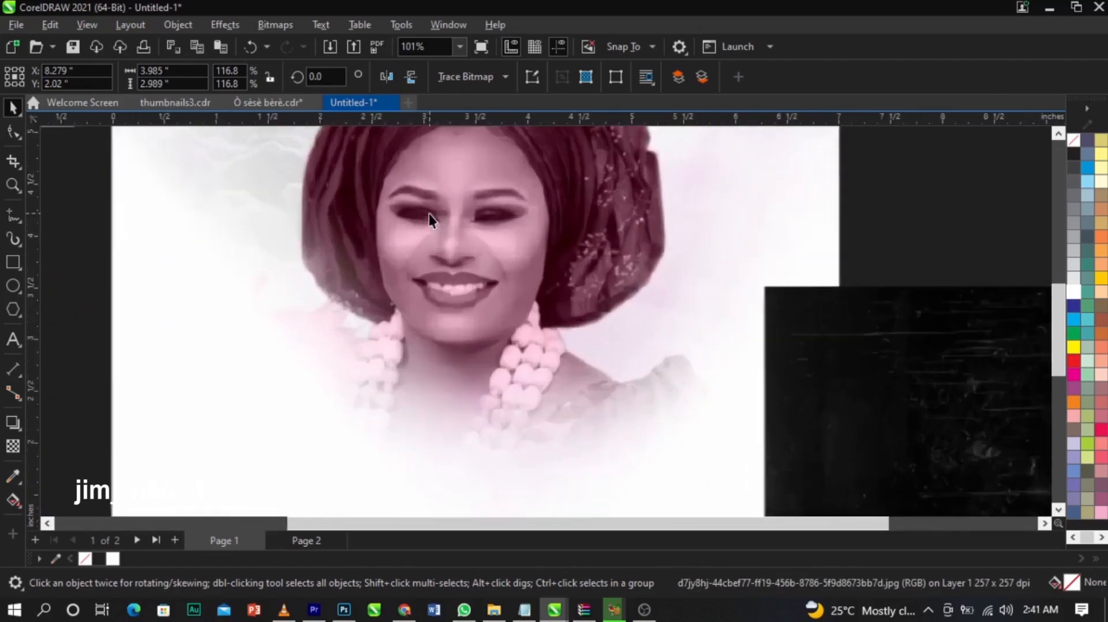
{"action": "scroll", "coordinate": [449, 262], "scroll_direction": "down", "scroll_amount": 5}
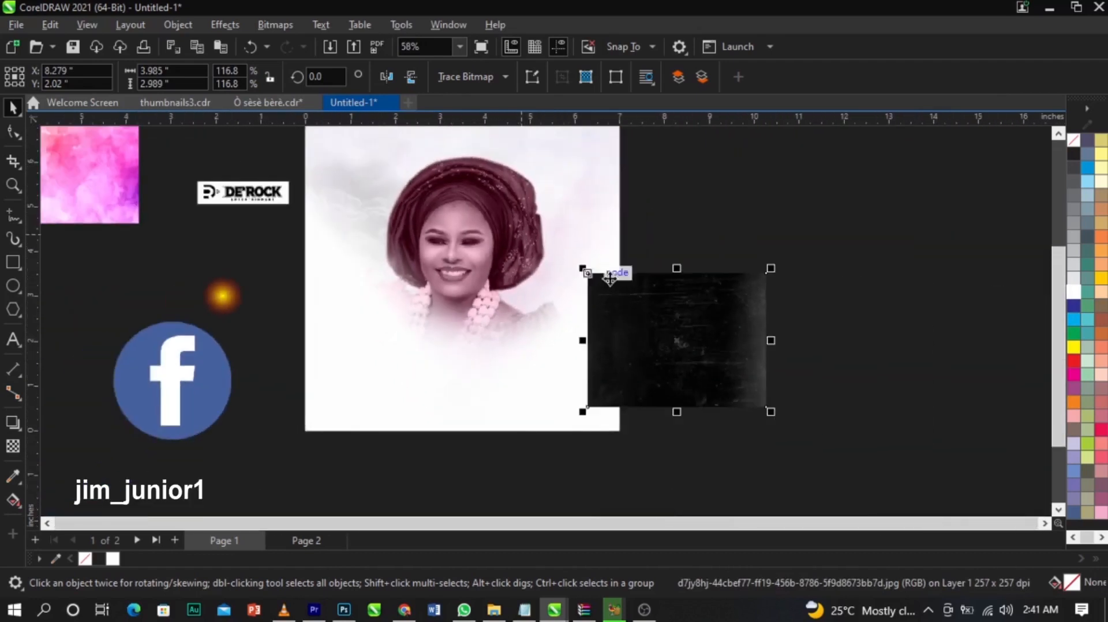
Enlarge the scratched texture to about 269.3 percent and move it over the cover
{"action": "left_click_drag", "start_coordinate": [771, 269], "coordinate": [989, 185]}
{"action": "left_click_drag", "start_coordinate": [730, 275], "coordinate": [465, 258]}
{"action": "scroll", "coordinate": [623, 314], "scroll_direction": "down", "scroll_amount": 2}
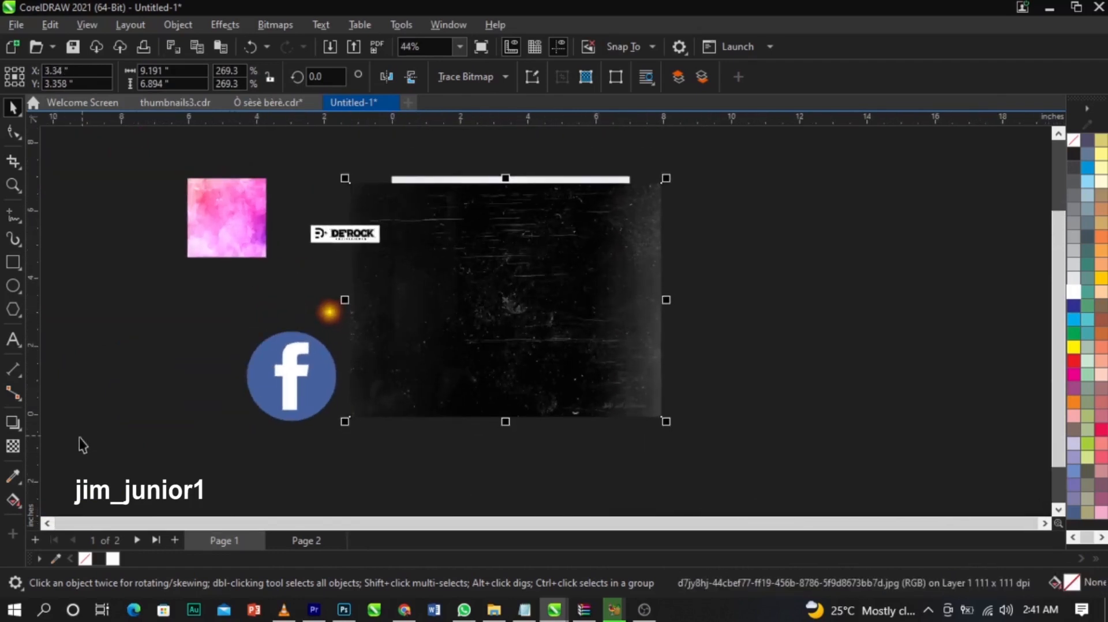
Set the scratched texture's transparency merge mode to Screen and examine the scratches over the woman's photo
{"action": "left_click", "coordinate": [13, 446]}
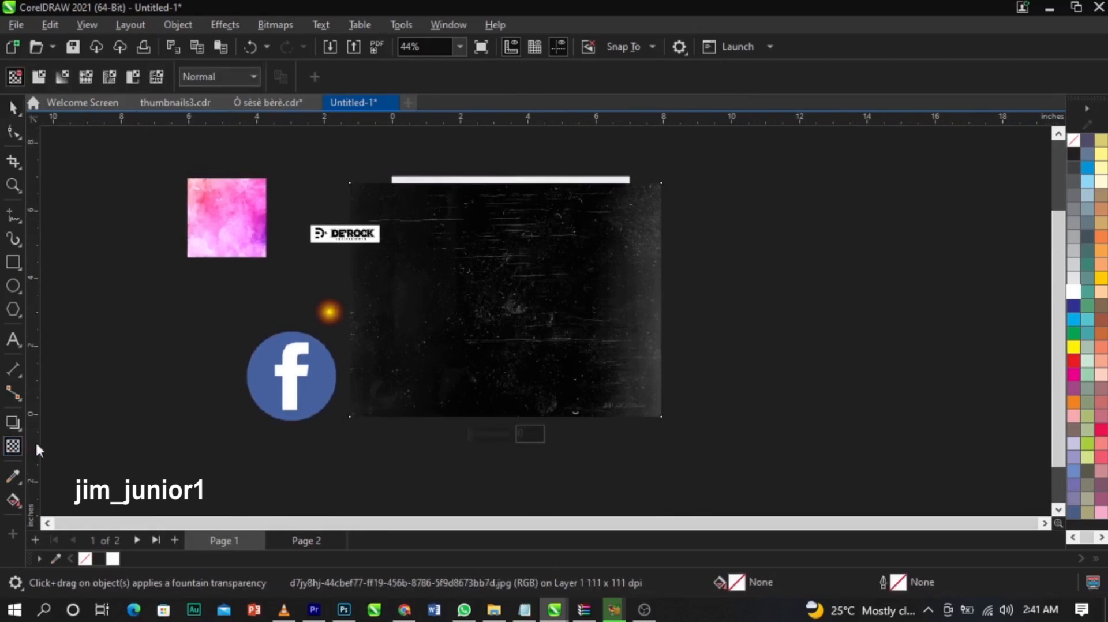
{"action": "left_click", "coordinate": [209, 78]}
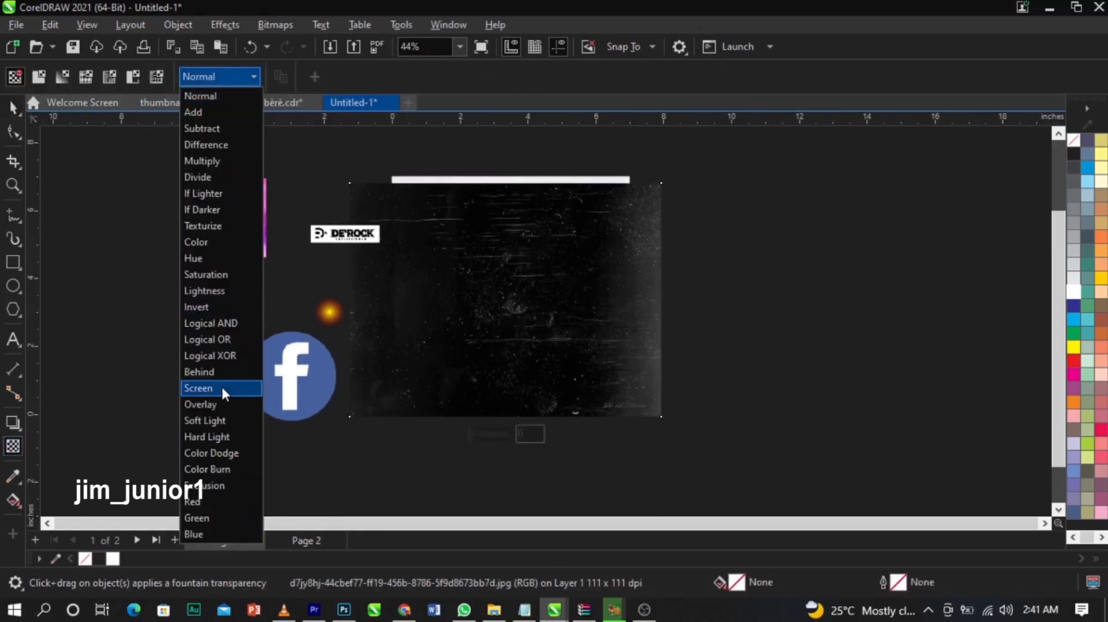
{"action": "left_click", "coordinate": [215, 389]}
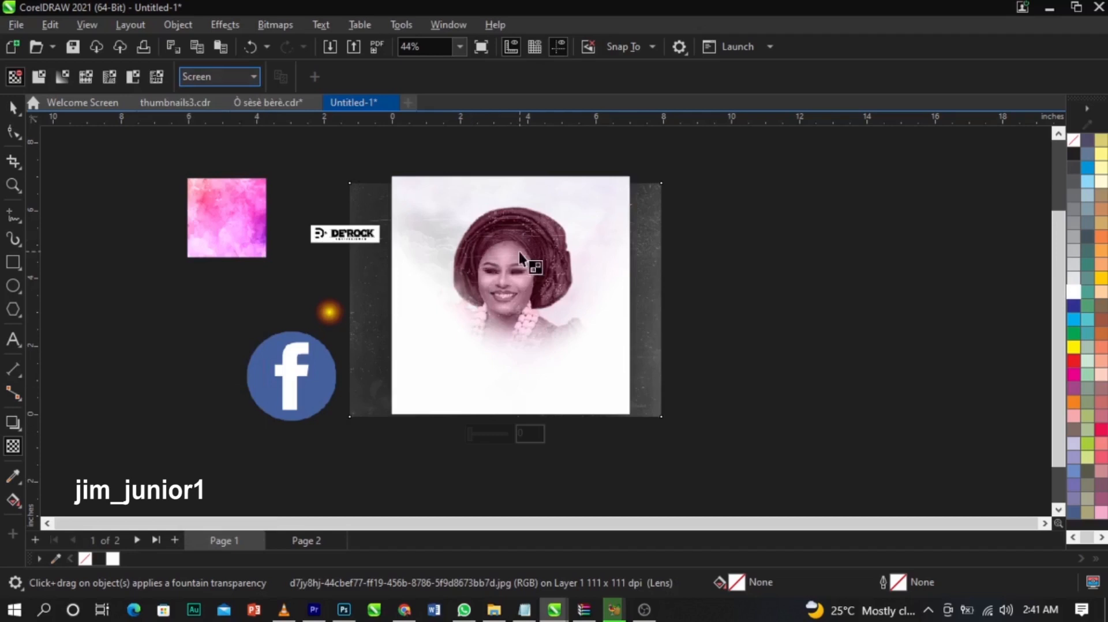
{"action": "scroll", "coordinate": [518, 251], "scroll_direction": "up", "scroll_amount": 4}
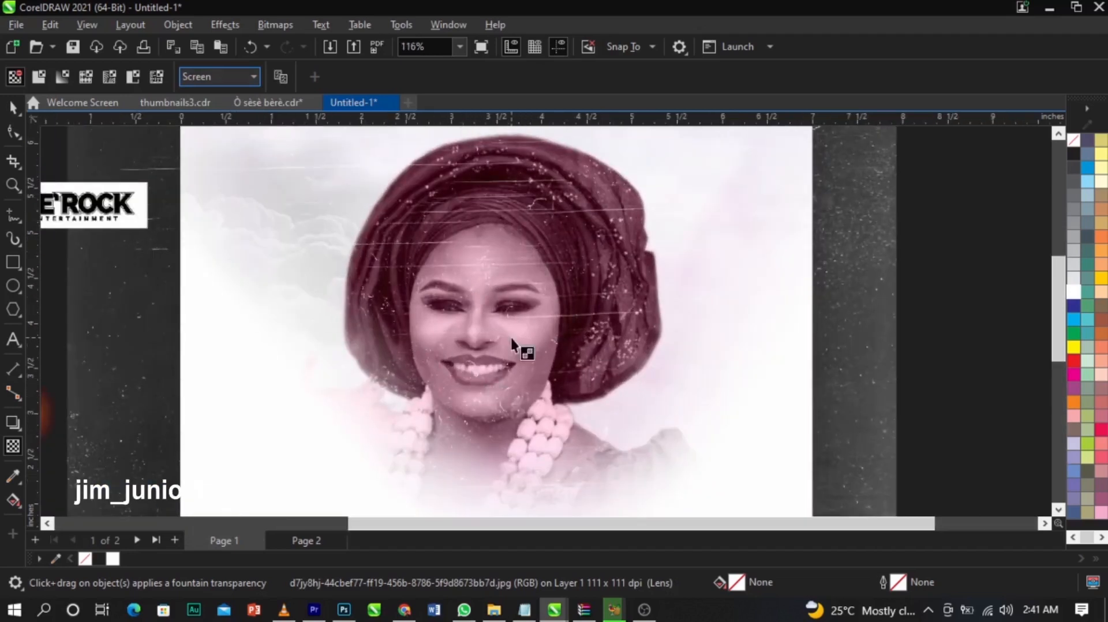
{"action": "scroll", "coordinate": [512, 339], "scroll_direction": "up", "scroll_amount": 2}
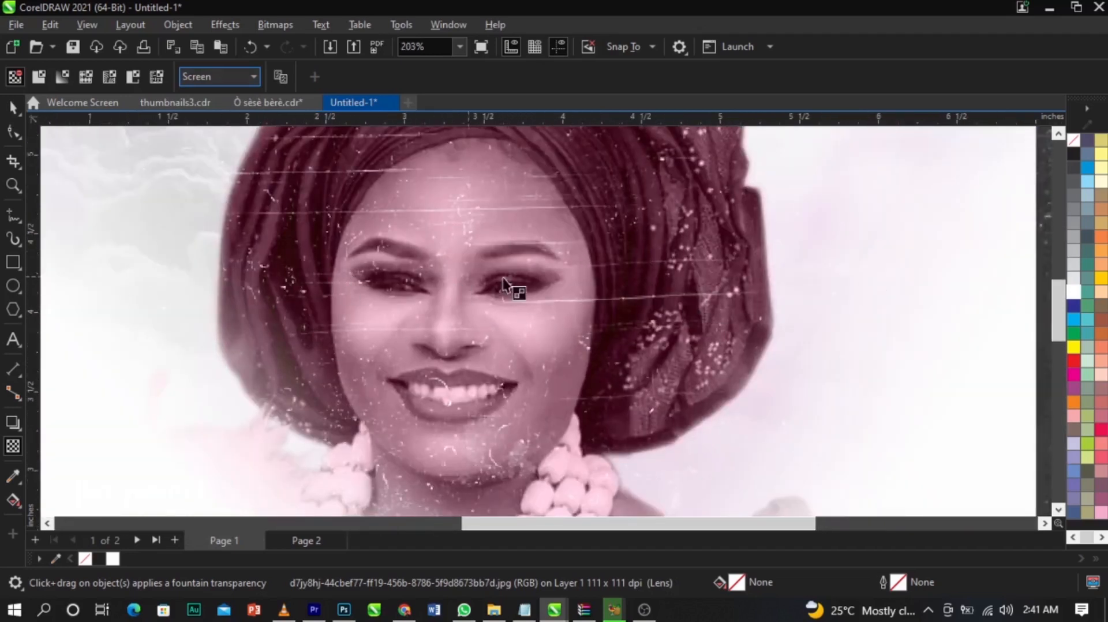
{"action": "scroll", "coordinate": [502, 323], "scroll_direction": "down", "scroll_amount": 4}
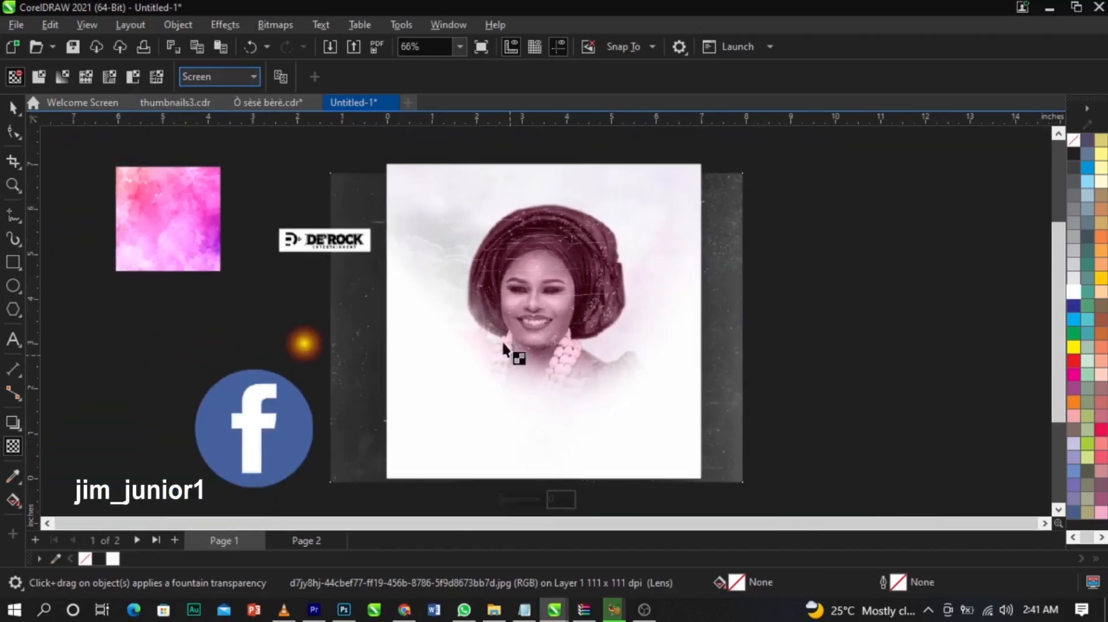
{"action": "scroll", "coordinate": [504, 381], "scroll_direction": "down", "scroll_amount": 1}
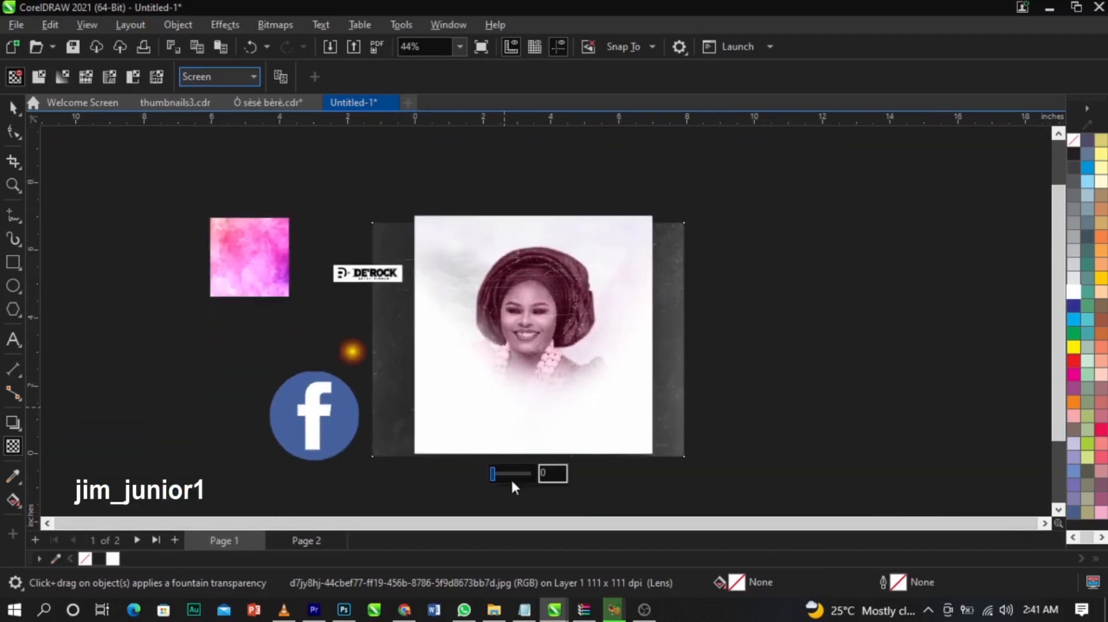
Fade the scratched texture to a uniform transparency of 55 and check the effect on the face
{"action": "left_click", "coordinate": [507, 473]}
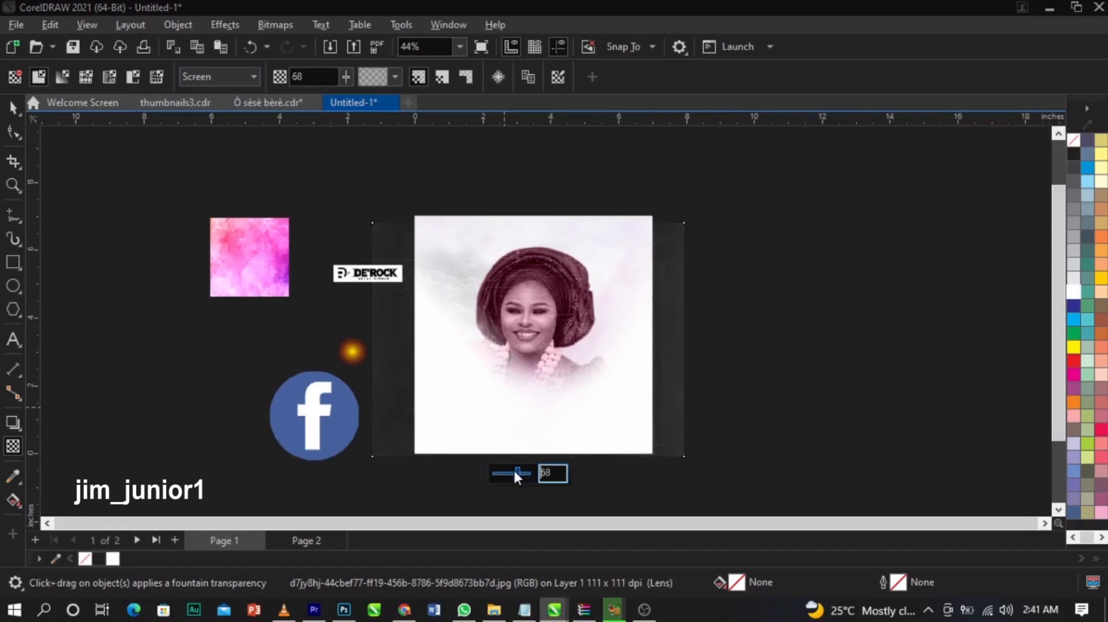
{"action": "scroll", "coordinate": [539, 338], "scroll_direction": "up", "scroll_amount": 2}
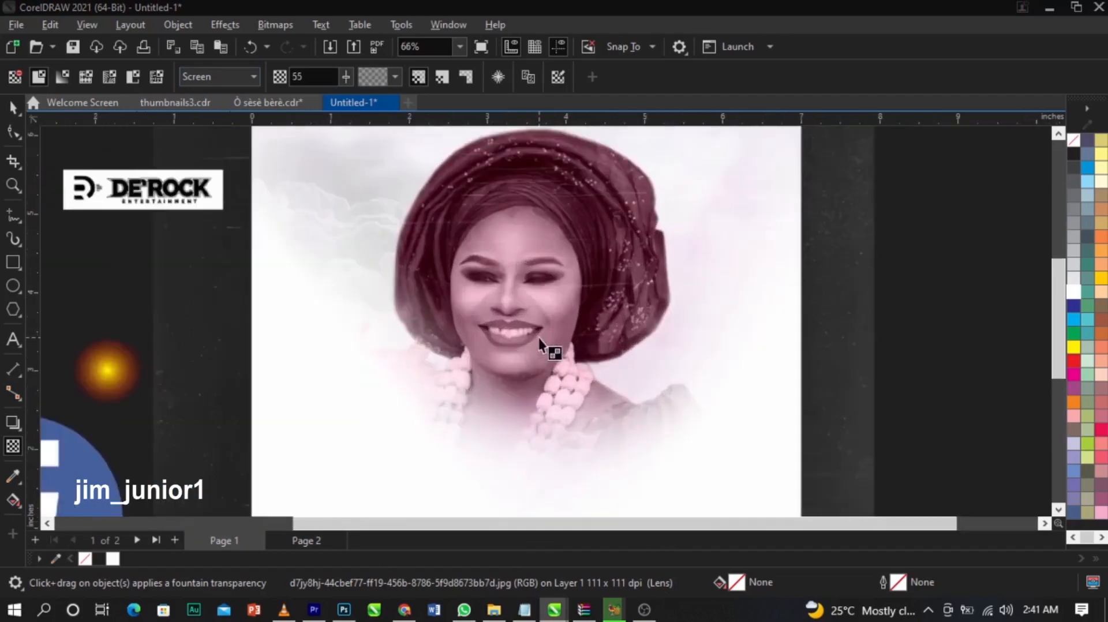
{"action": "scroll", "coordinate": [539, 337], "scroll_direction": "up", "scroll_amount": 2}
{"action": "scroll", "coordinate": [482, 275], "scroll_direction": "down", "scroll_amount": 3}
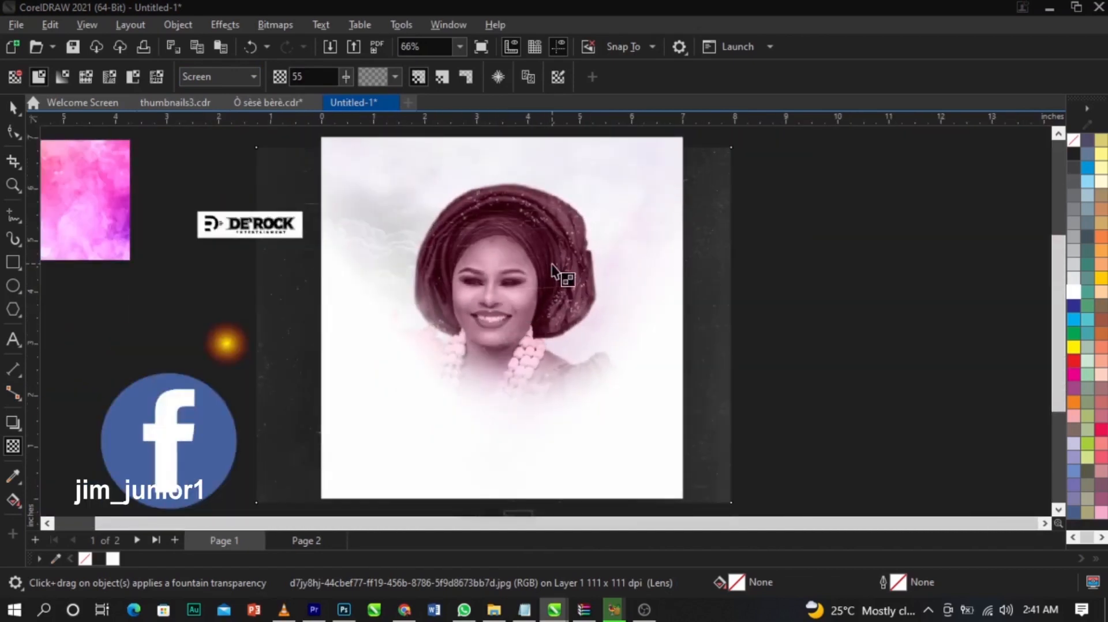
Place the scratched texture inside the cover frame, enlarge it to about 309.9 percent and finish editing the frame contents
{"action": "key", "text": "space"}
{"action": "double_click", "coordinate": [552, 264]}
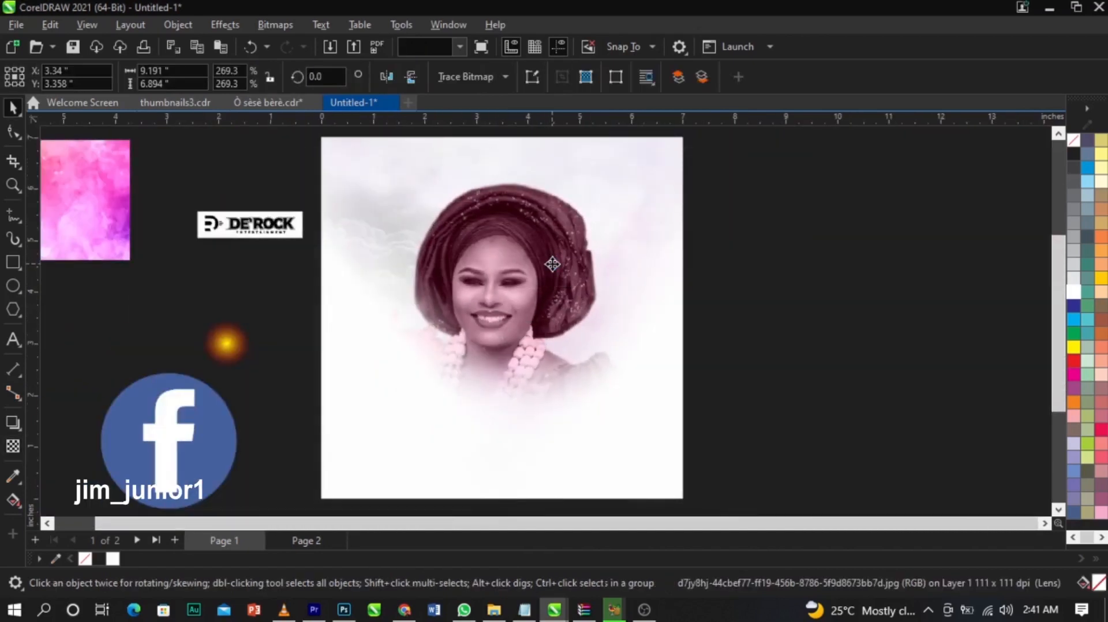
{"action": "left_click", "coordinate": [555, 279]}
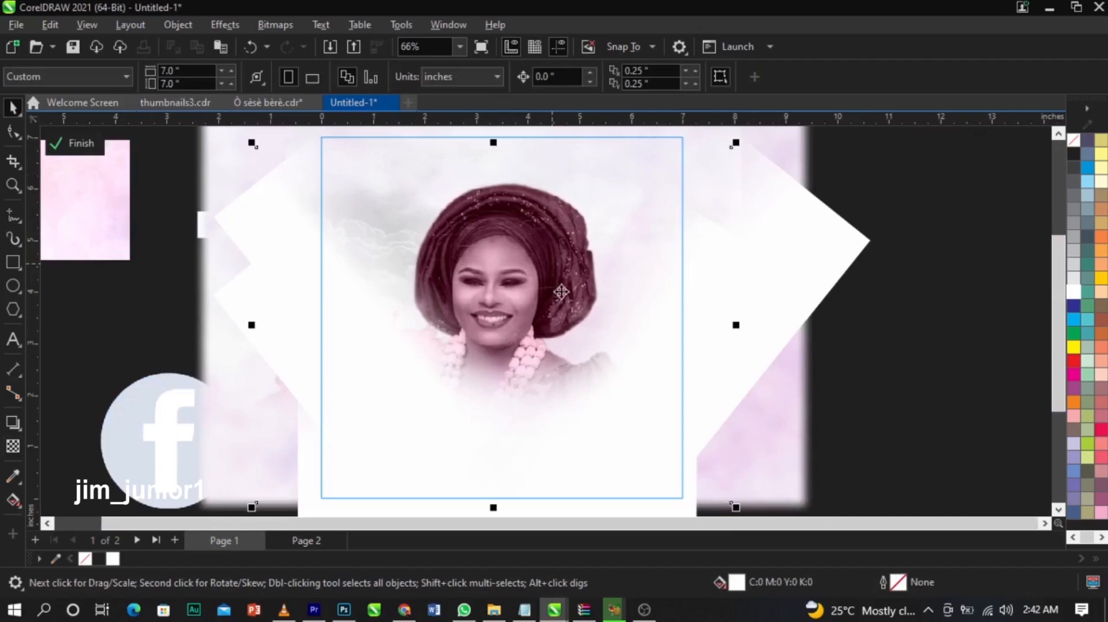
{"action": "scroll", "coordinate": [575, 318], "scroll_direction": "down", "scroll_amount": 1}
{"action": "left_click_drag", "start_coordinate": [711, 162], "coordinate": [747, 139]}
{"action": "left_click_drag", "start_coordinate": [635, 243], "coordinate": [642, 249]}
{"action": "left_click", "coordinate": [867, 283], "text": "ctrl"}
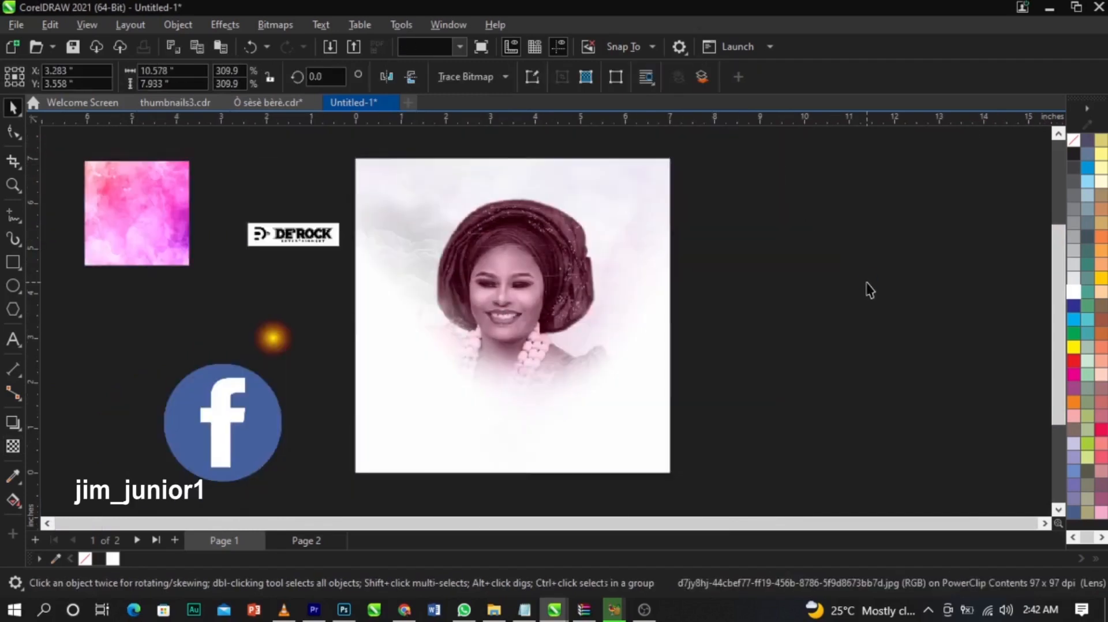
Enlarge the yellow glow image and move it over the cover beside the woman's face
{"action": "key", "text": "F4"}
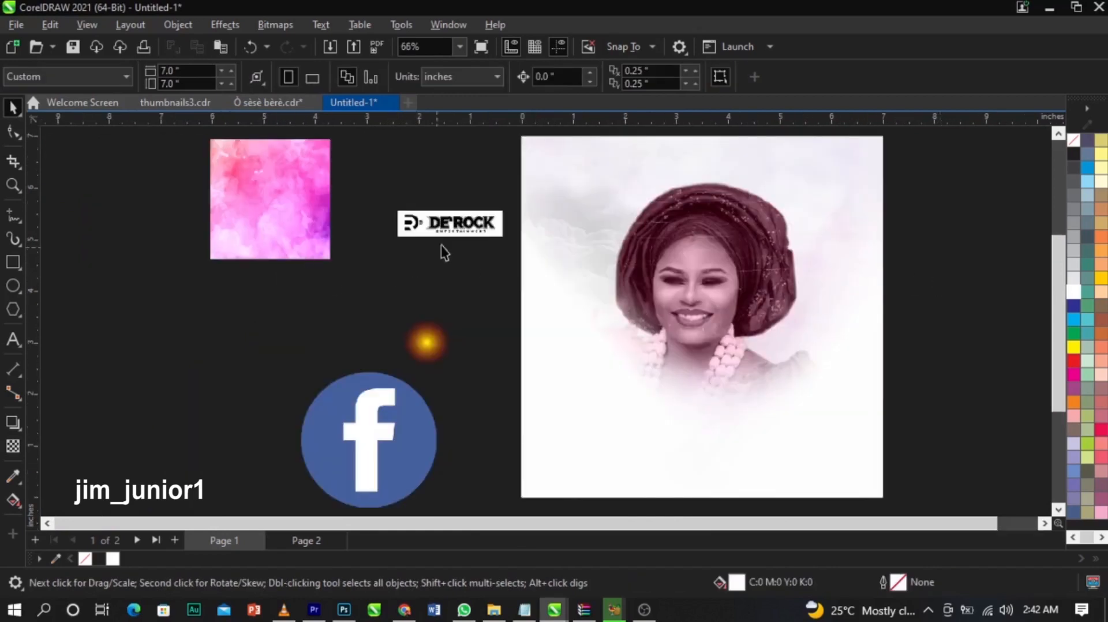
{"action": "left_click", "coordinate": [430, 342]}
{"action": "left_click_drag", "start_coordinate": [457, 353], "coordinate": [618, 420]}
{"action": "scroll", "coordinate": [387, 324], "scroll_direction": "down", "scroll_amount": 3}
{"action": "left_click_drag", "start_coordinate": [447, 339], "coordinate": [547, 343]}
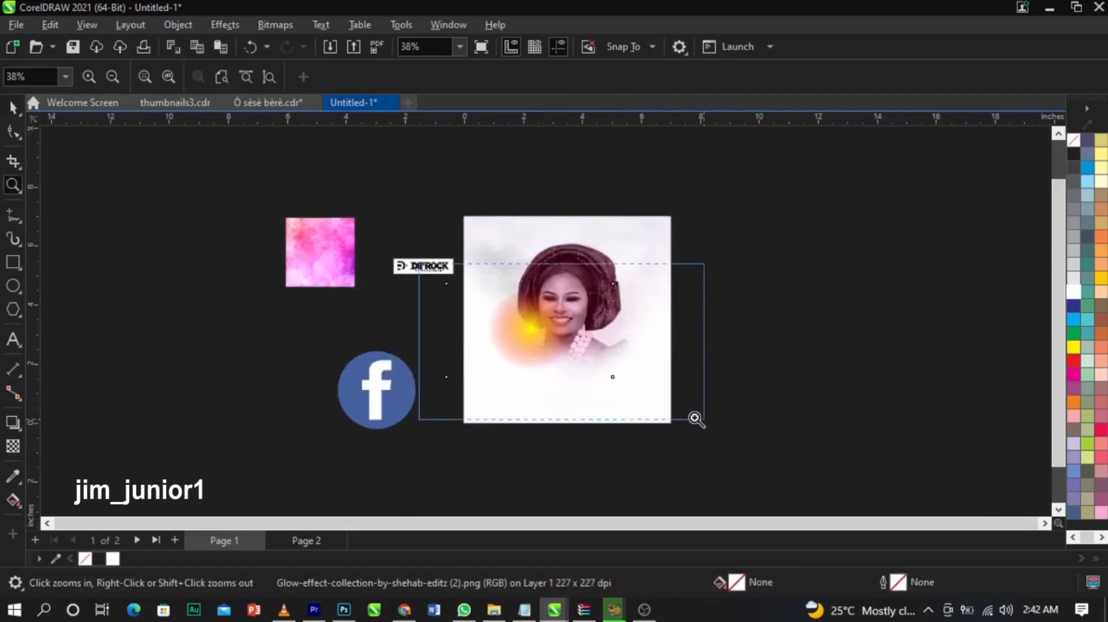
{"action": "scroll", "coordinate": [577, 364], "scroll_direction": "up", "scroll_amount": 4}
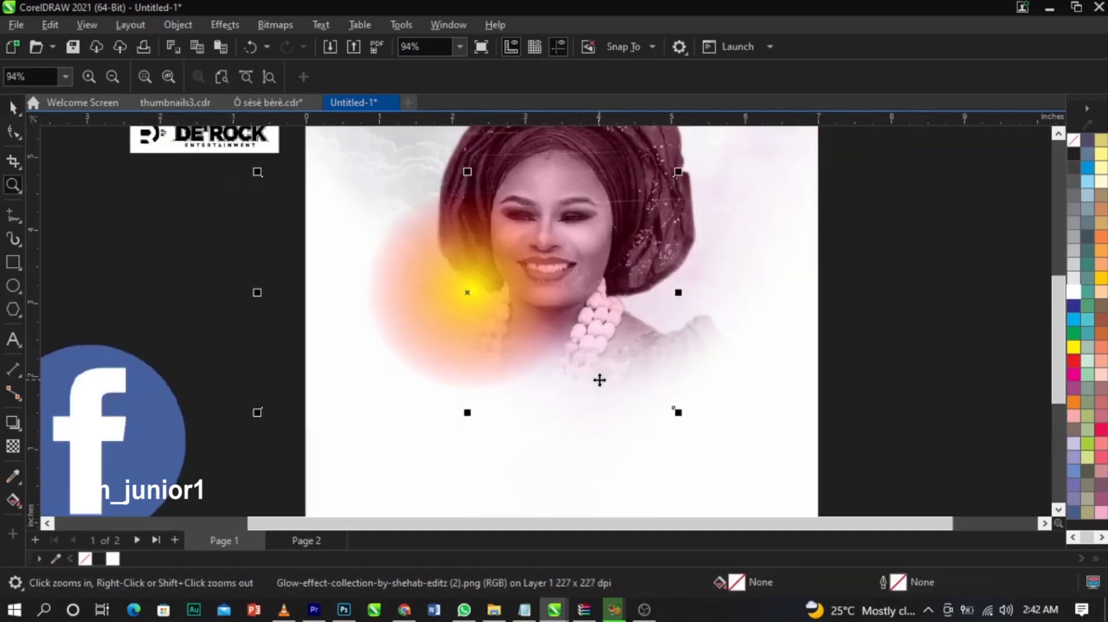
Set the glow's transparency merge mode to Screen
{"action": "left_click", "coordinate": [12, 449]}
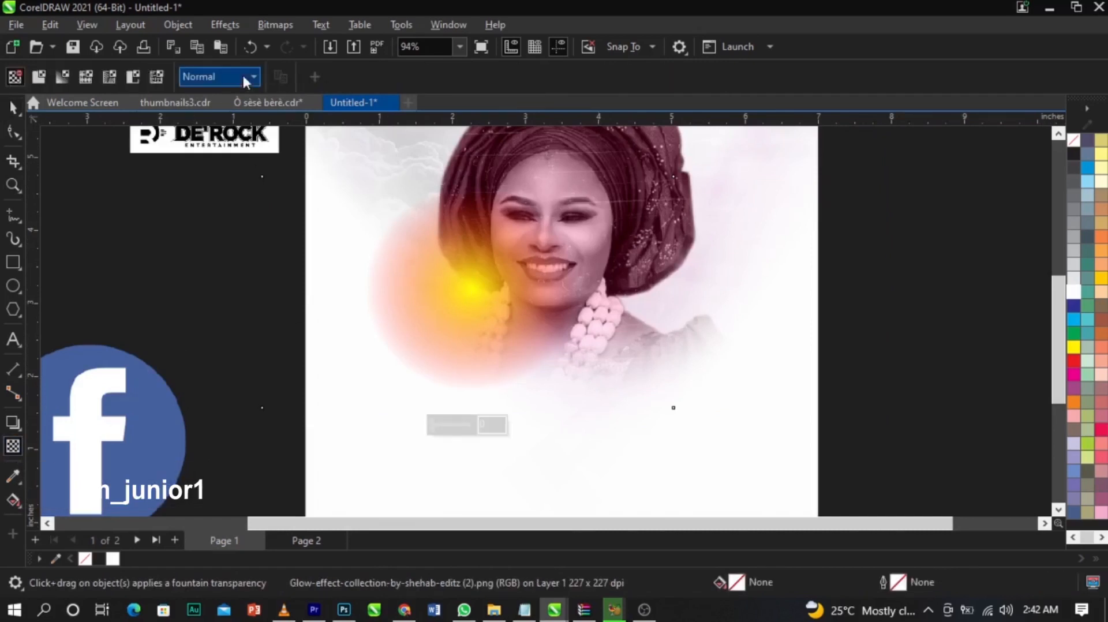
{"action": "left_click", "coordinate": [229, 76]}
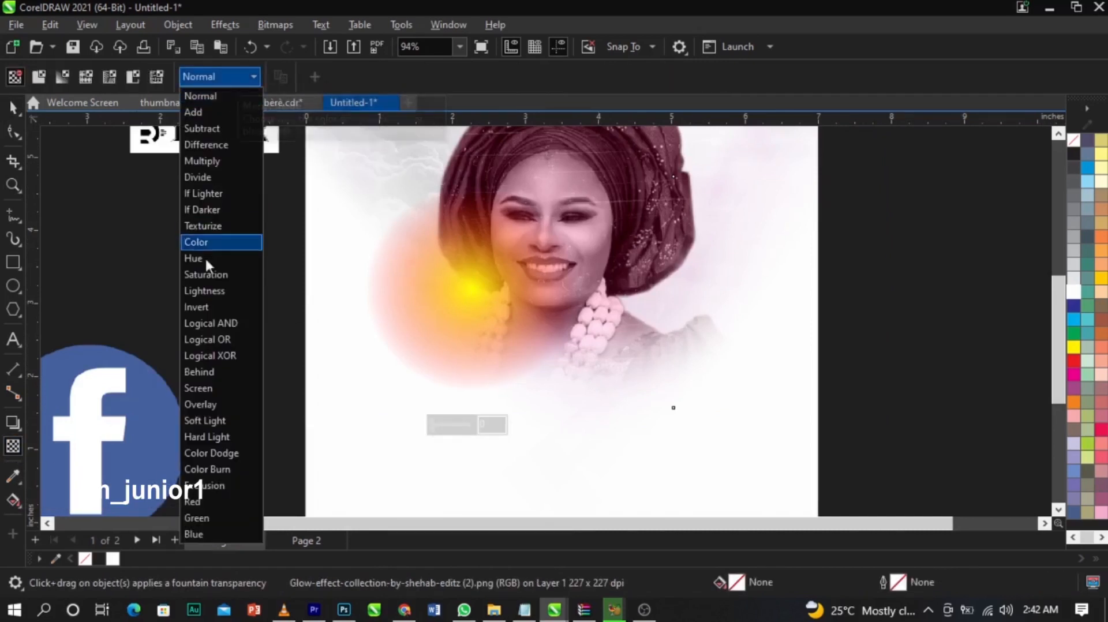
{"action": "left_click", "coordinate": [230, 388]}
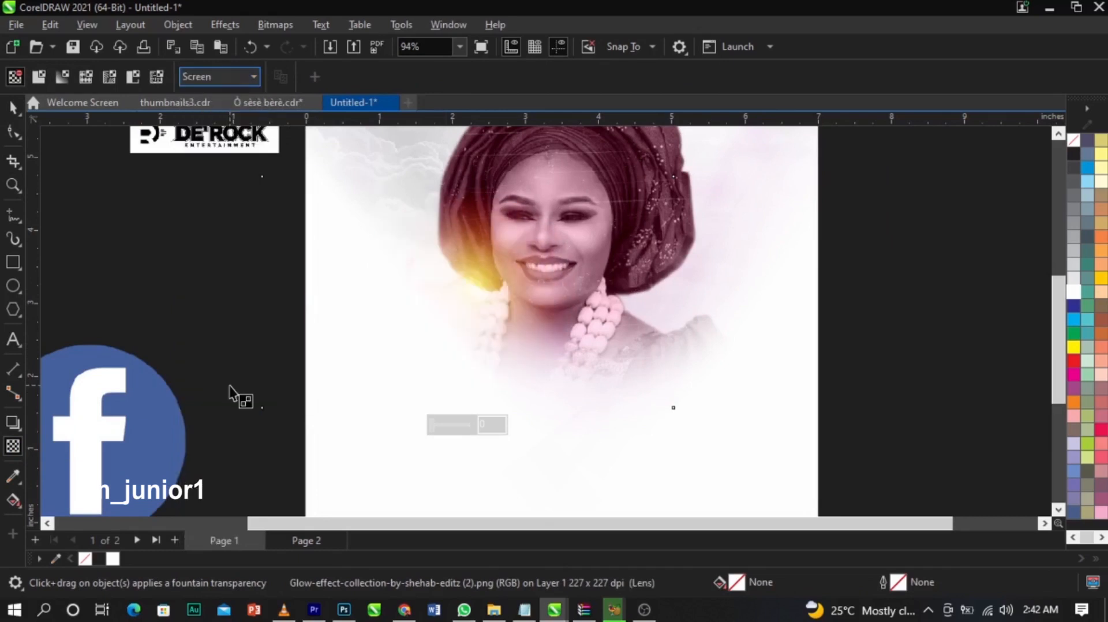
Try the Overlay merge mode on the glow and return it to Screen
{"action": "left_click", "coordinate": [234, 81]}
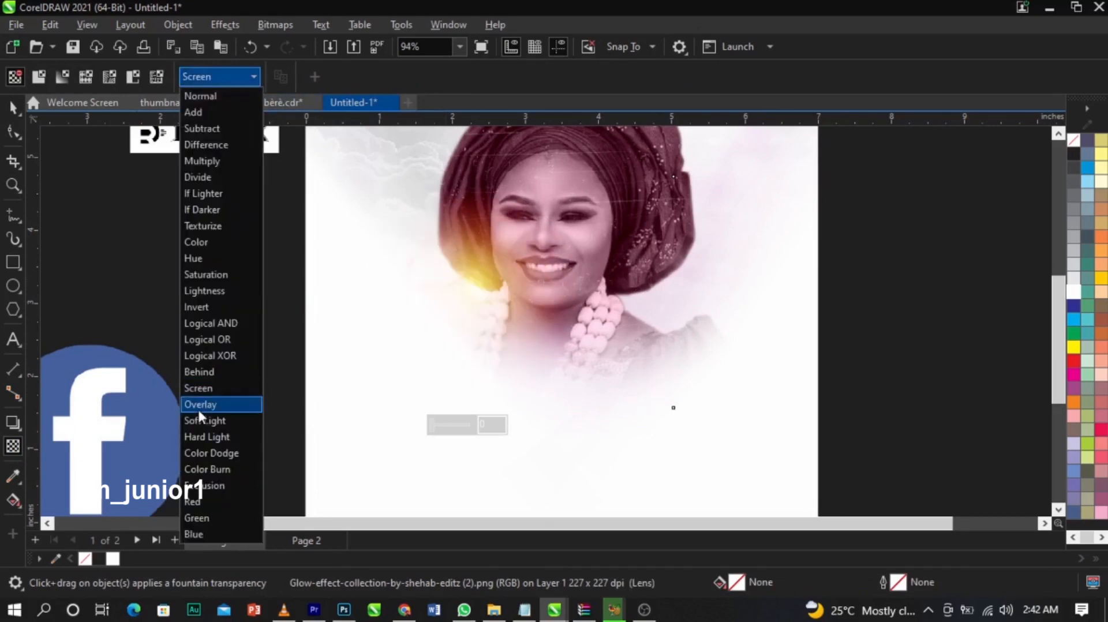
{"action": "left_click", "coordinate": [198, 408]}
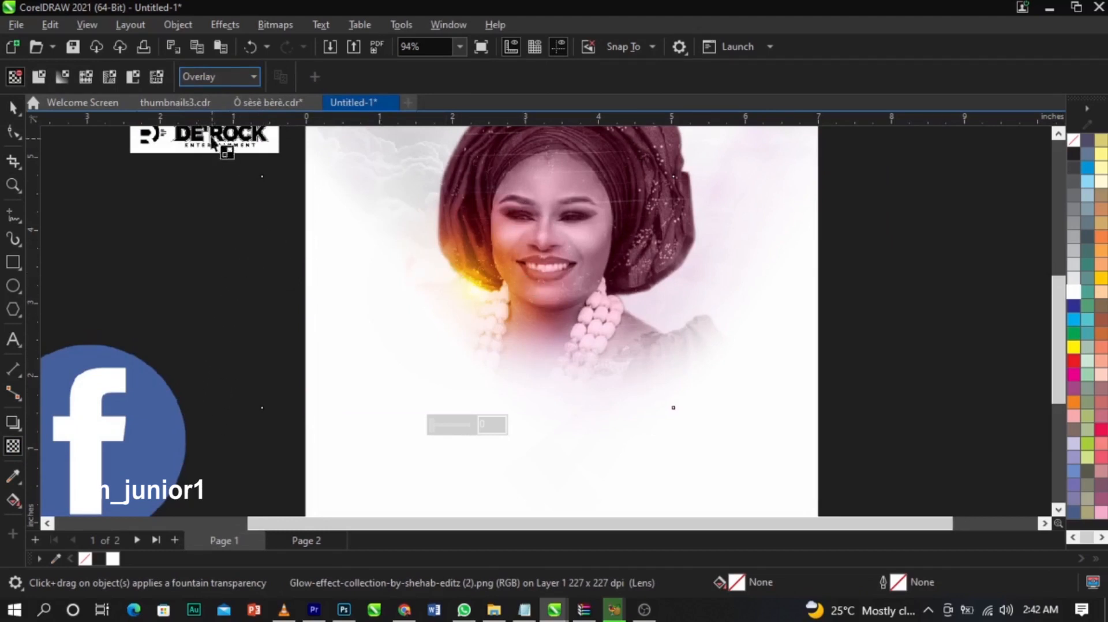
{"action": "left_click", "coordinate": [198, 84]}
{"action": "left_click", "coordinate": [212, 383]}
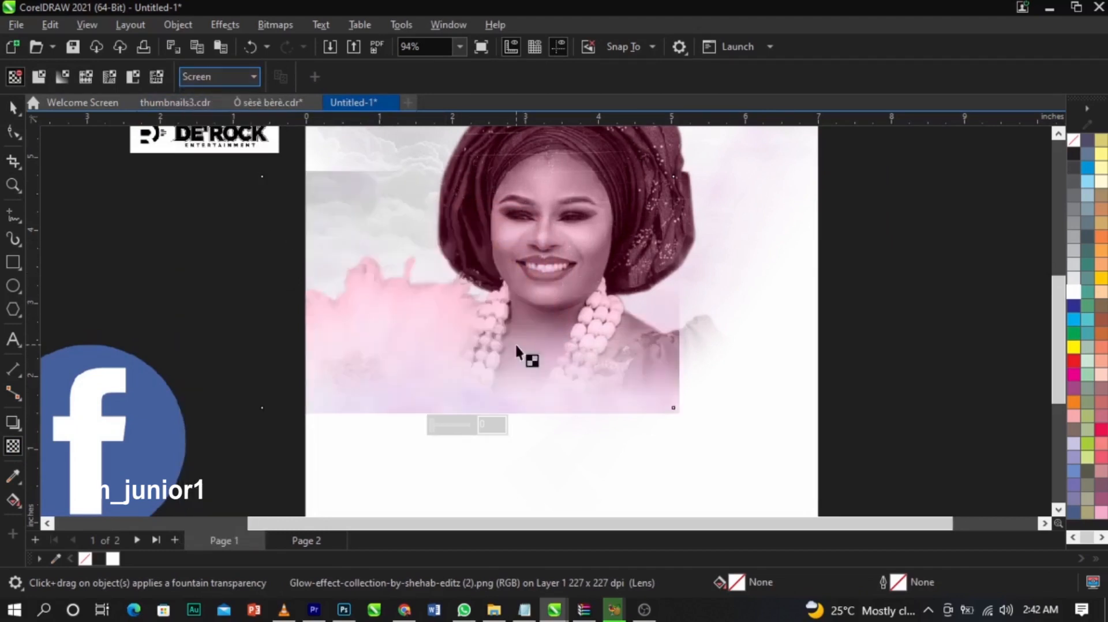
Scale the glow down to about 23.2 percent and move it slightly lower beside the woman's jaw
{"action": "key", "text": "space"}
{"action": "mouse_move", "coordinate": [683, 425]}
{"action": "left_mouse_down"}
{"action": "mouse_move", "coordinate": [641, 426]}
{"action": "mouse_move", "coordinate": [524, 326]}
{"action": "mouse_move", "coordinate": [536, 318]}
{"action": "left_mouse_up"}
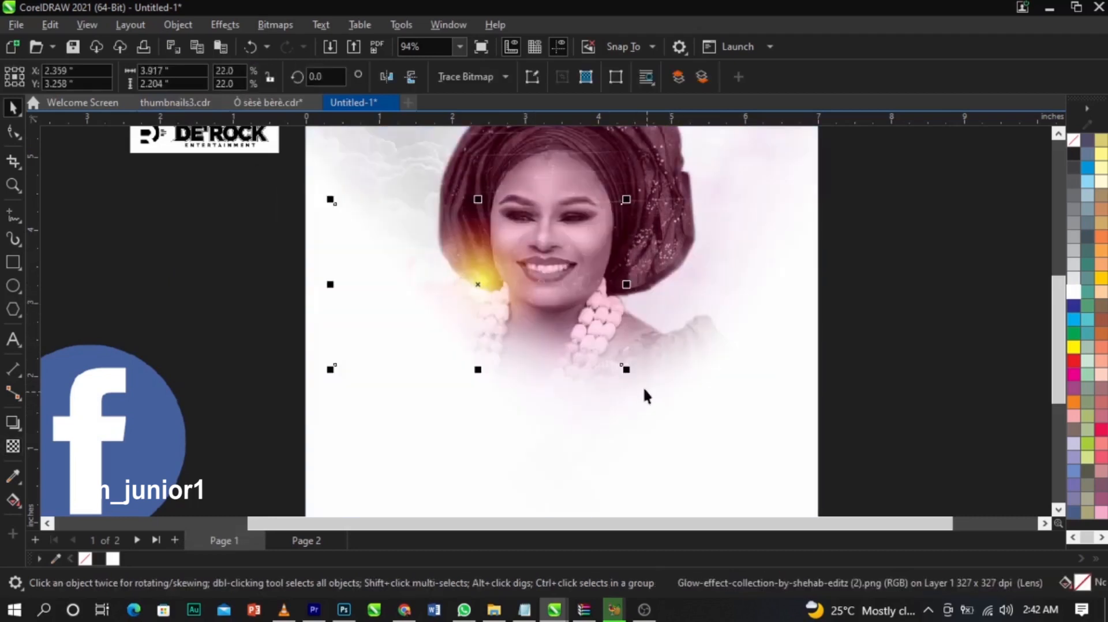
{"action": "left_click_drag", "start_coordinate": [627, 370], "coordinate": [642, 380]}
{"action": "left_click_drag", "start_coordinate": [556, 314], "coordinate": [546, 334]}
Fine-tune the glow's position where the headwrap meets the jaw and necklace, at about X 2.516, Y 3.044 inches, and deselect it
{"action": "scroll", "coordinate": [485, 250], "scroll_direction": "up", "scroll_amount": 3}
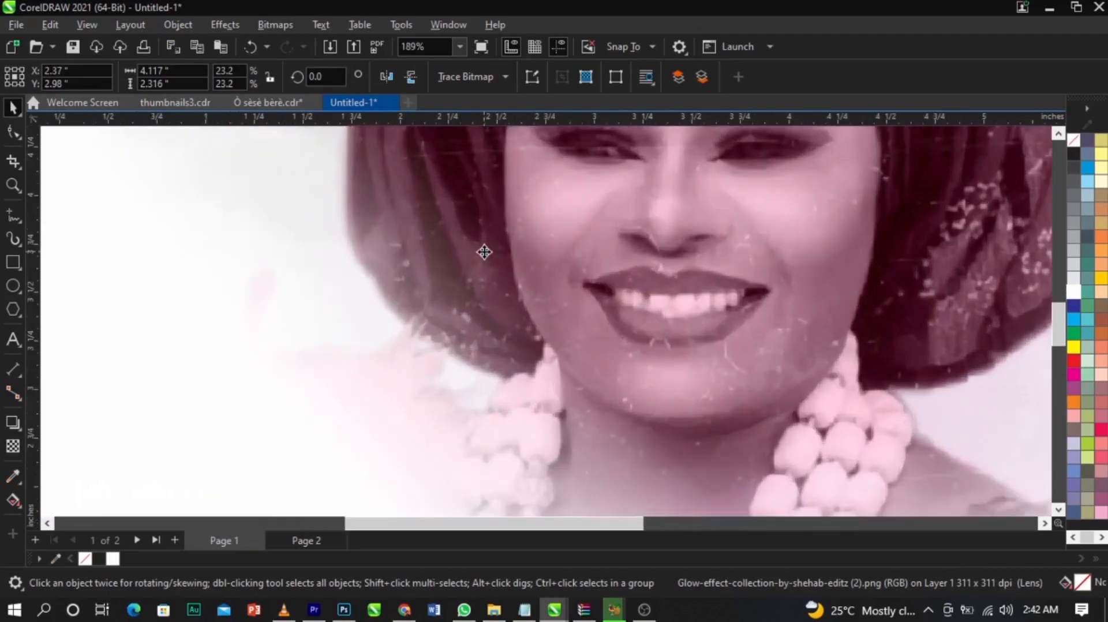
{"action": "scroll", "coordinate": [485, 253], "scroll_direction": "down", "scroll_amount": 3}
{"action": "scroll", "coordinate": [524, 343], "scroll_direction": "up", "scroll_amount": 2}
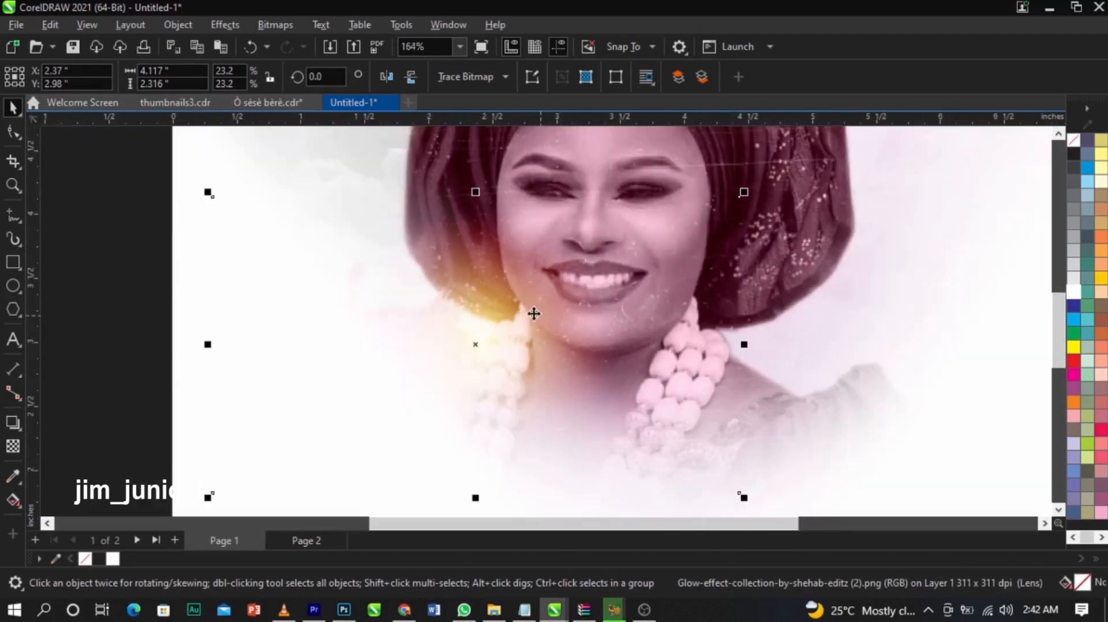
{"action": "left_click_drag", "start_coordinate": [565, 359], "coordinate": [528, 371]}
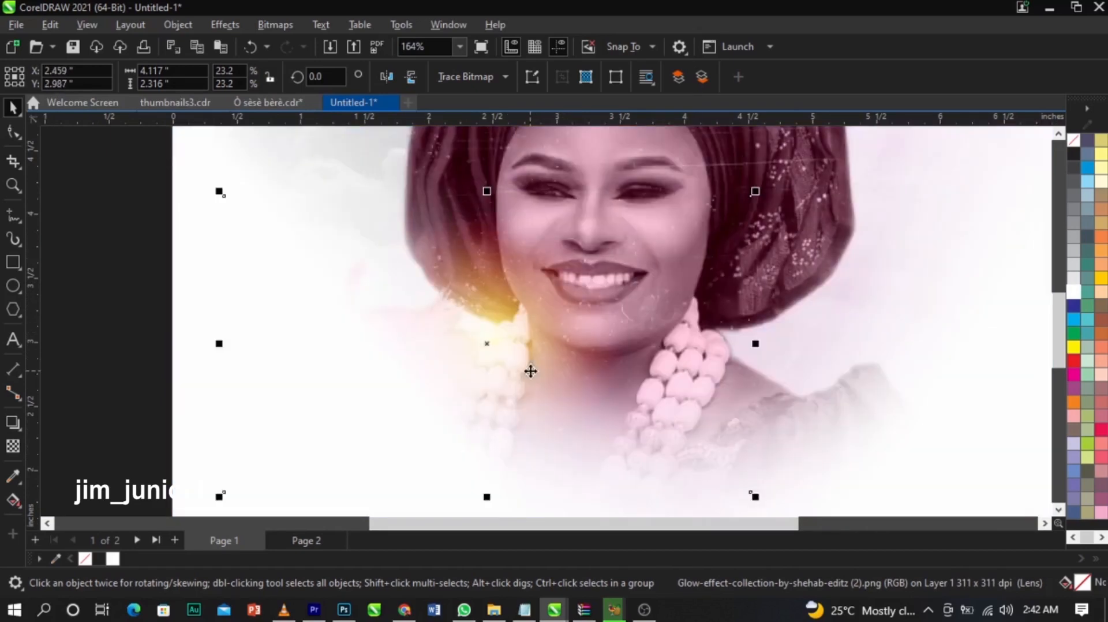
{"action": "left_click", "coordinate": [530, 370]}
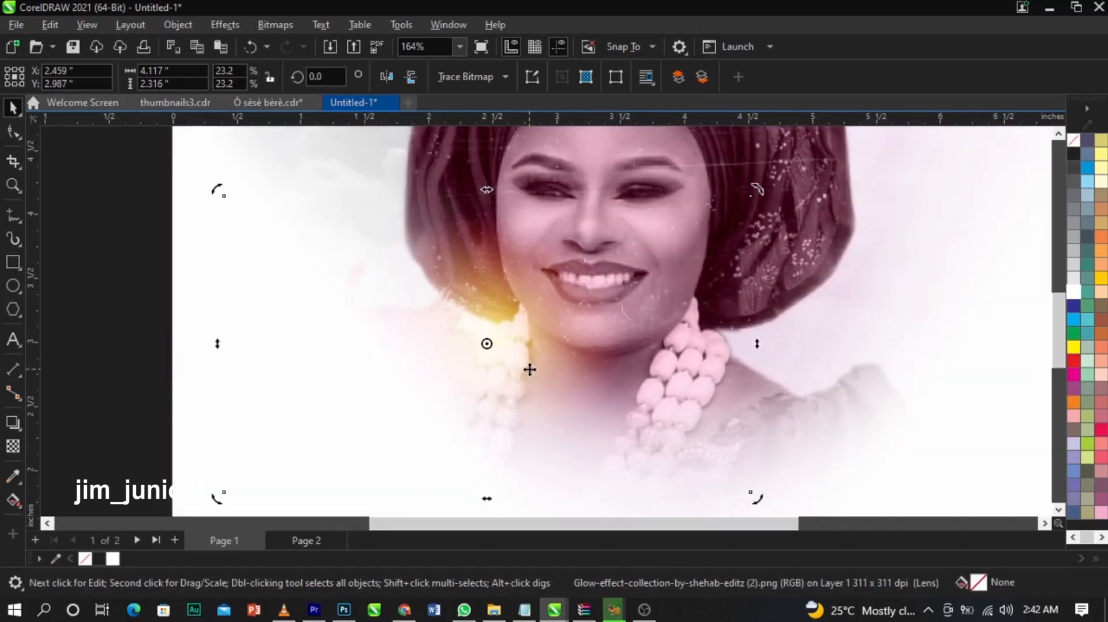
{"action": "left_click_drag", "start_coordinate": [532, 370], "coordinate": [537, 359]}
{"action": "left_click", "coordinate": [537, 359]}
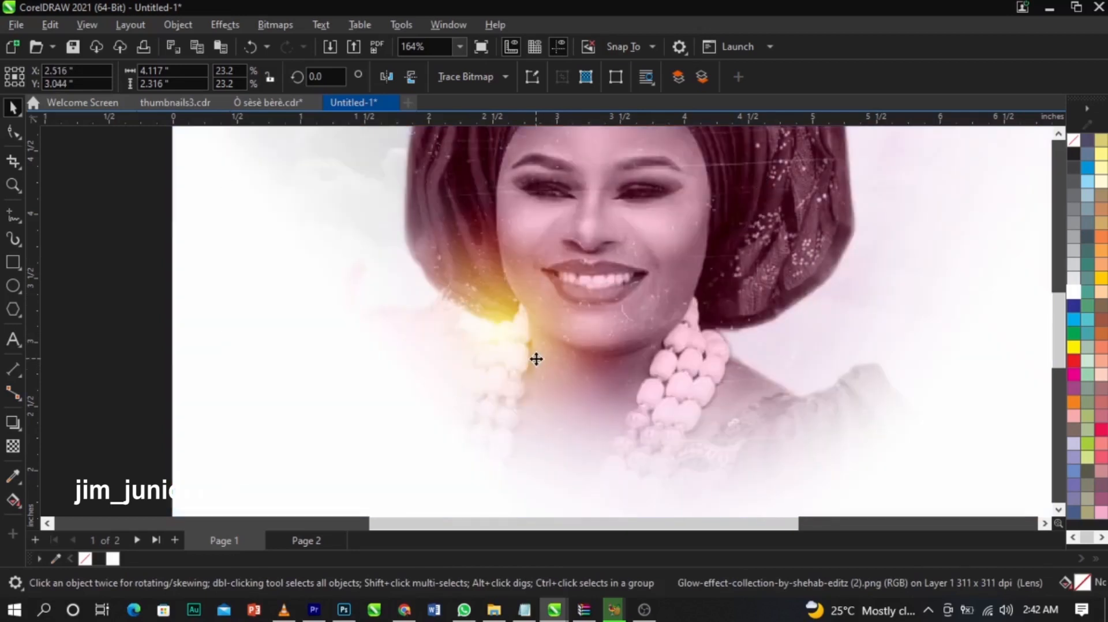
{"action": "left_click", "coordinate": [535, 359]}
{"action": "scroll", "coordinate": [461, 319], "scroll_direction": "down", "scroll_amount": 1}
{"action": "left_click", "coordinate": [914, 333]}
{"action": "scroll", "coordinate": [589, 294], "scroll_direction": "down", "scroll_amount": 1}
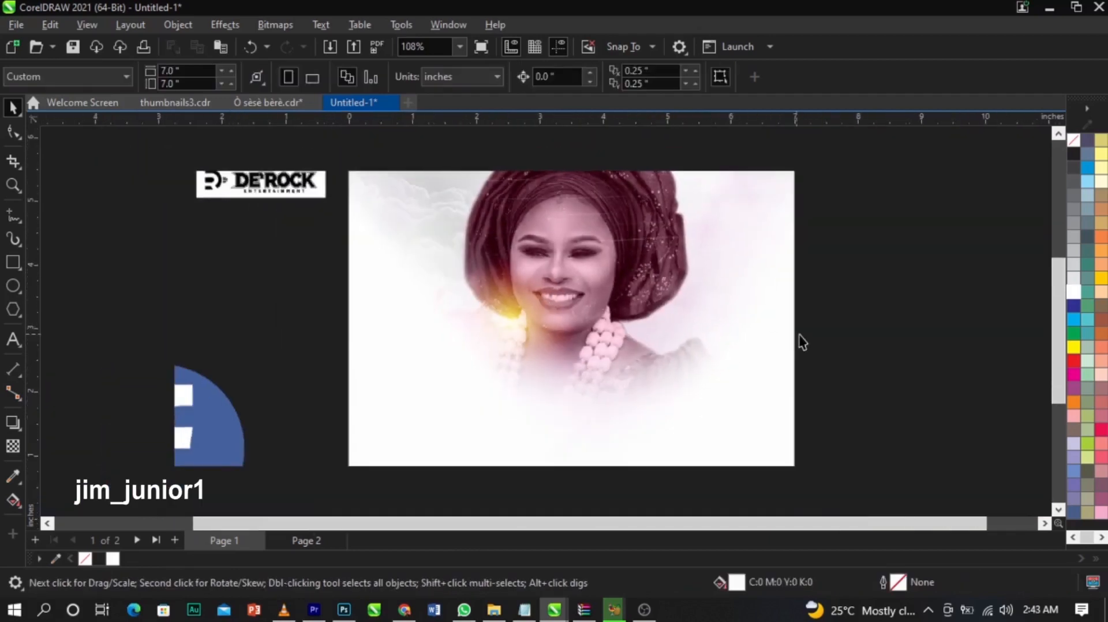
{"action": "scroll", "coordinate": [559, 347], "scroll_direction": "down", "scroll_amount": 2}
{"action": "scroll", "coordinate": [586, 385], "scroll_direction": "up", "scroll_amount": 1}
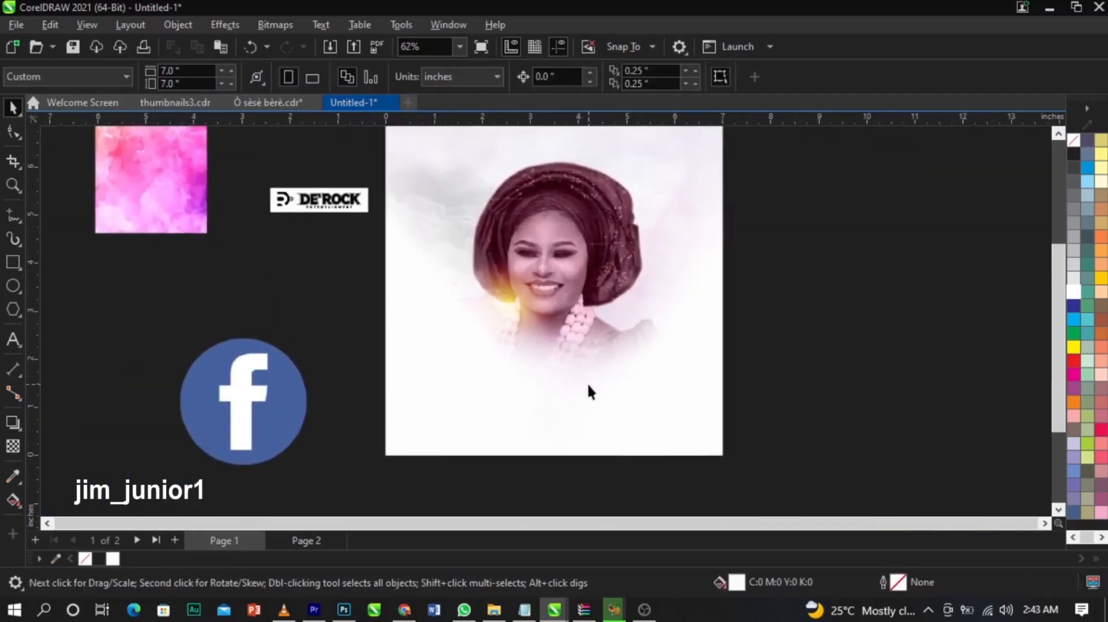
{"action": "left_click", "coordinate": [590, 370]}
{"action": "left_click", "coordinate": [615, 373]}
{"action": "scroll", "coordinate": [545, 326], "scroll_direction": "down", "scroll_amount": 1}
{"action": "key", "text": "Escape"}
{"action": "scroll", "coordinate": [562, 251], "scroll_direction": "up", "scroll_amount": 1}
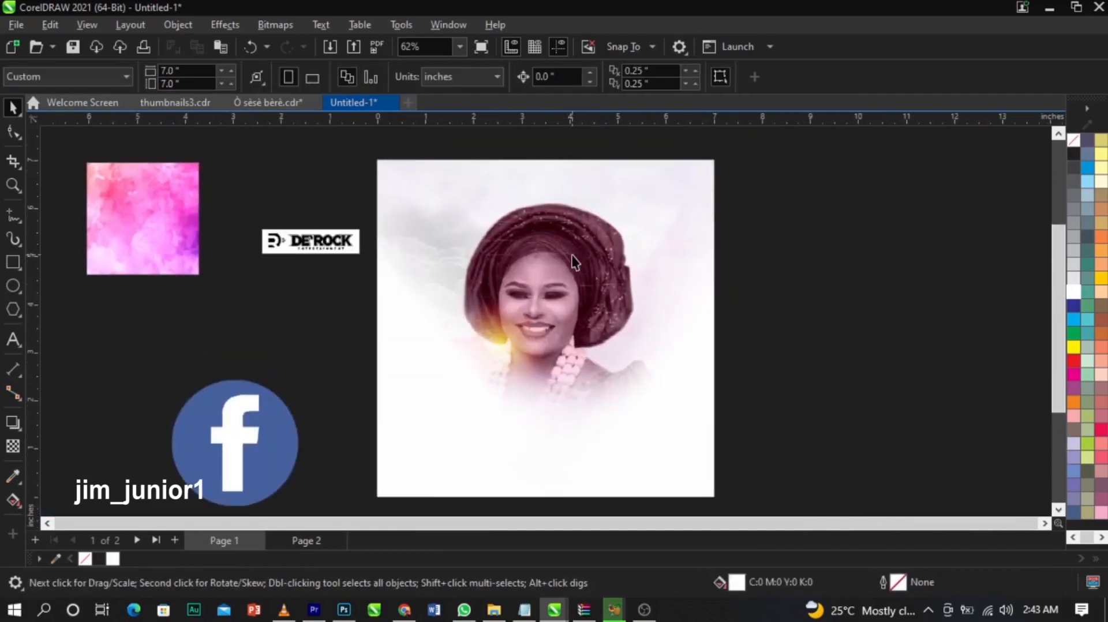
Move the DE'ROCK logo to the empty area beside the cover and enlarge it to about 121.6 percent
{"action": "left_click_drag", "start_coordinate": [333, 248], "coordinate": [1005, 318]}
{"action": "scroll", "coordinate": [920, 260], "scroll_direction": "up", "scroll_amount": 1}
{"action": "scroll", "coordinate": [925, 280], "scroll_direction": "right", "scroll_amount": 2}
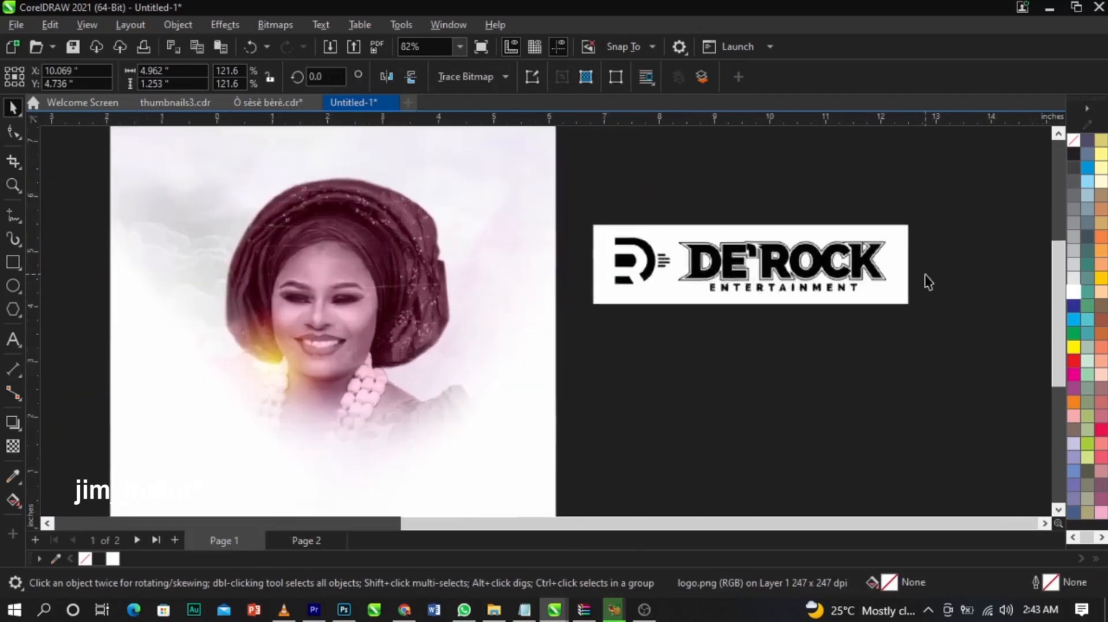
Convert the DE'ROCK logo bitmap to 1-bit black and white with Line Art conversion and a threshold of 169
{"action": "scroll", "coordinate": [639, 263], "scroll_direction": "up", "scroll_amount": 1}
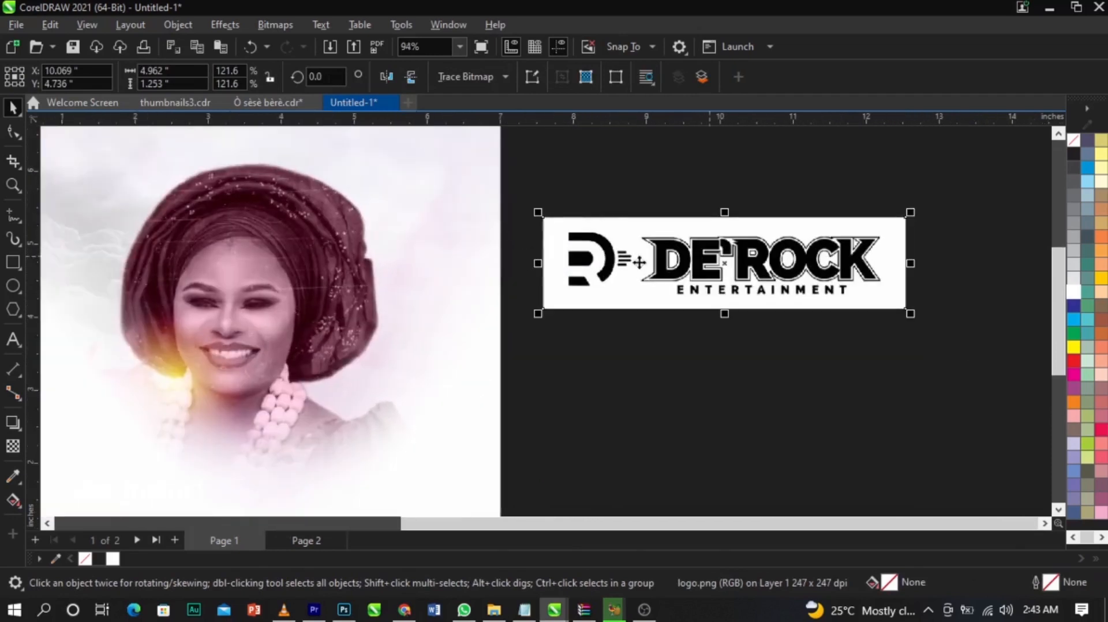
{"action": "left_click", "coordinate": [271, 28]}
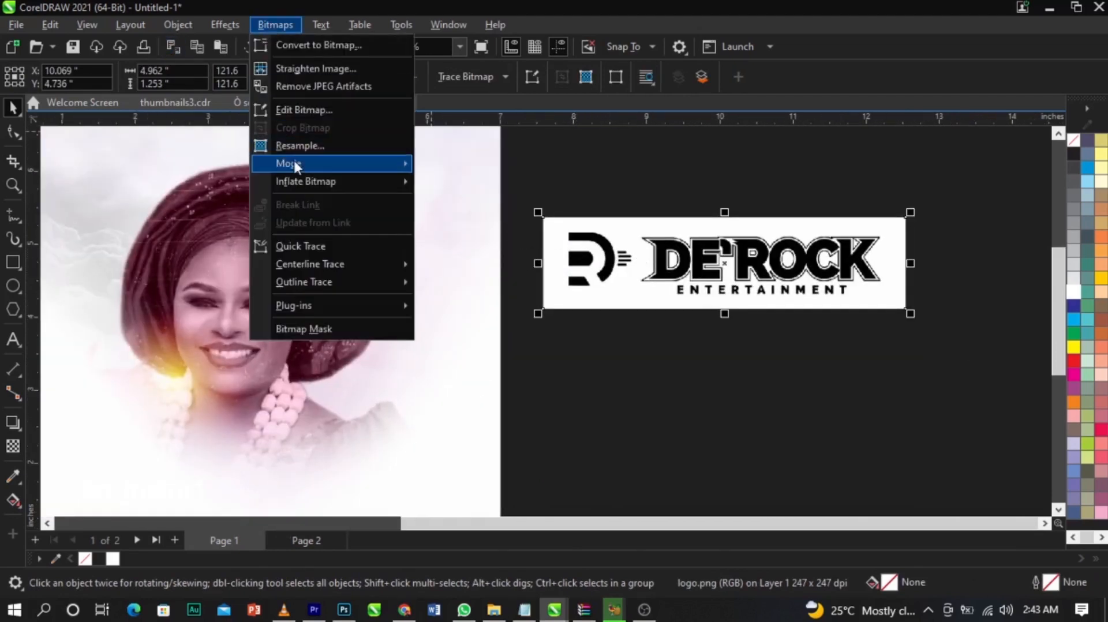
{"action": "mouse_move", "coordinate": [295, 163]}
{"action": "left_click", "coordinate": [458, 167]}
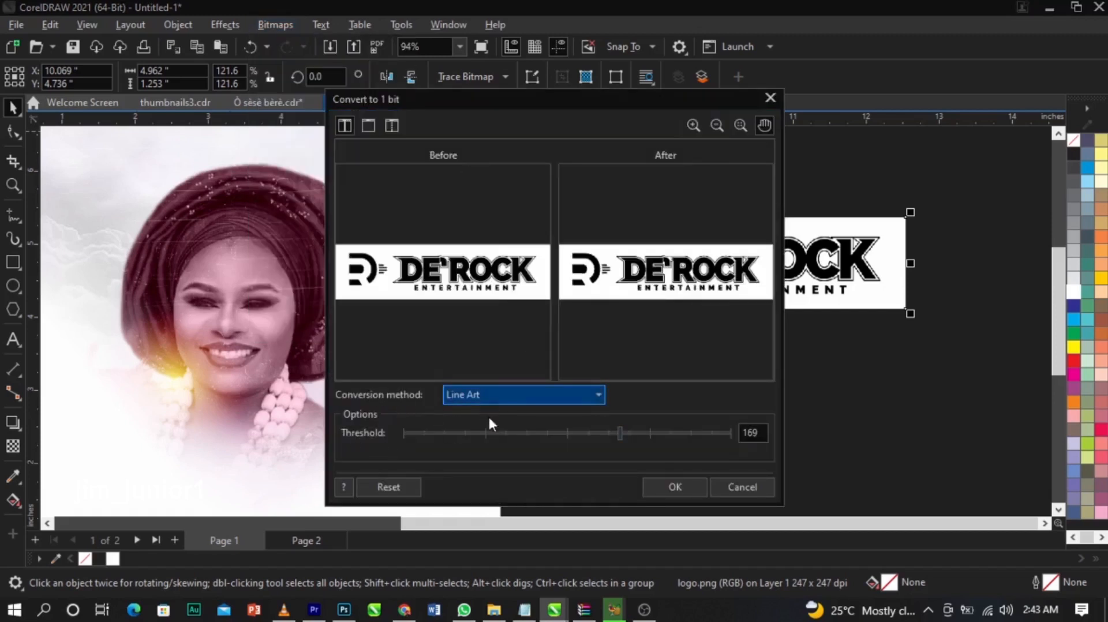
{"action": "left_click", "coordinate": [673, 485]}
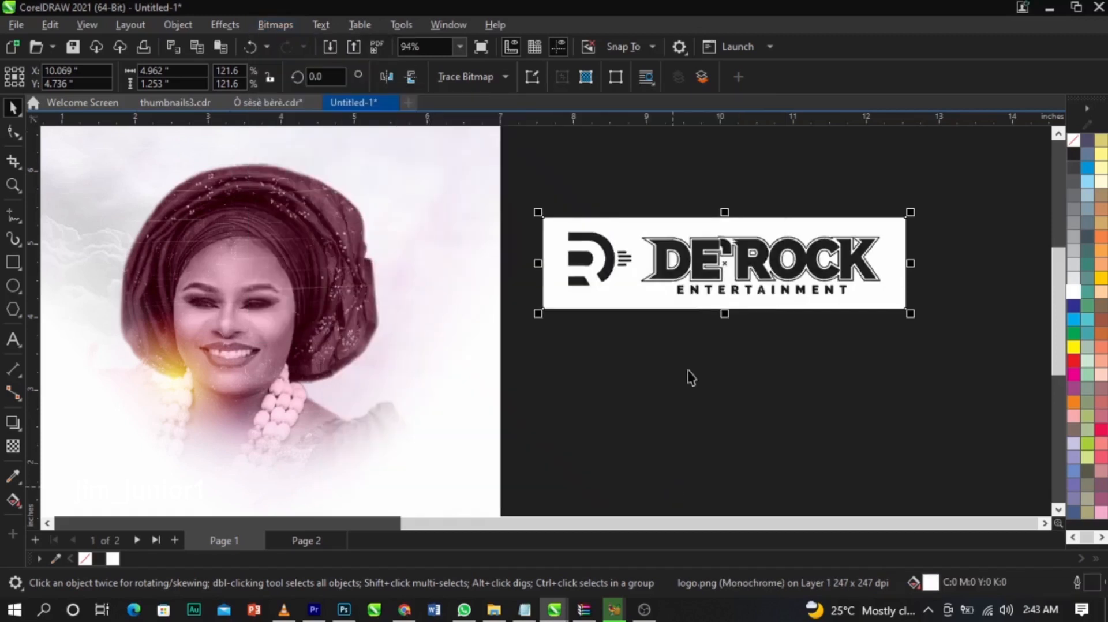
Outline-trace the logo as line art with detail 100, smoothing 25 and automatic background colour removal
{"action": "left_click", "coordinate": [491, 78]}
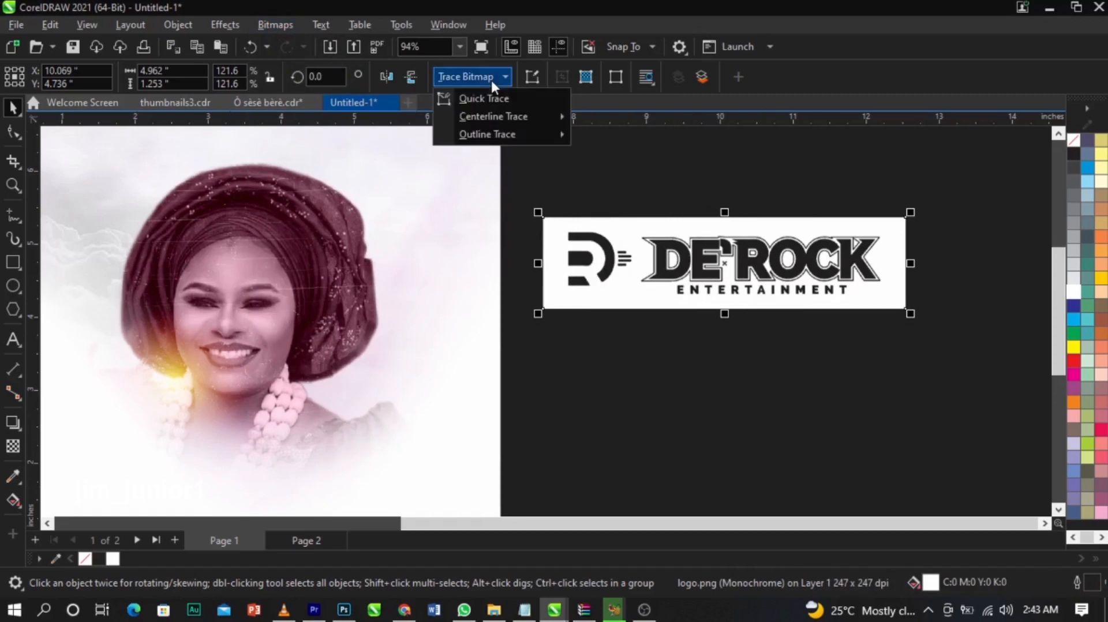
{"action": "mouse_move", "coordinate": [503, 137]}
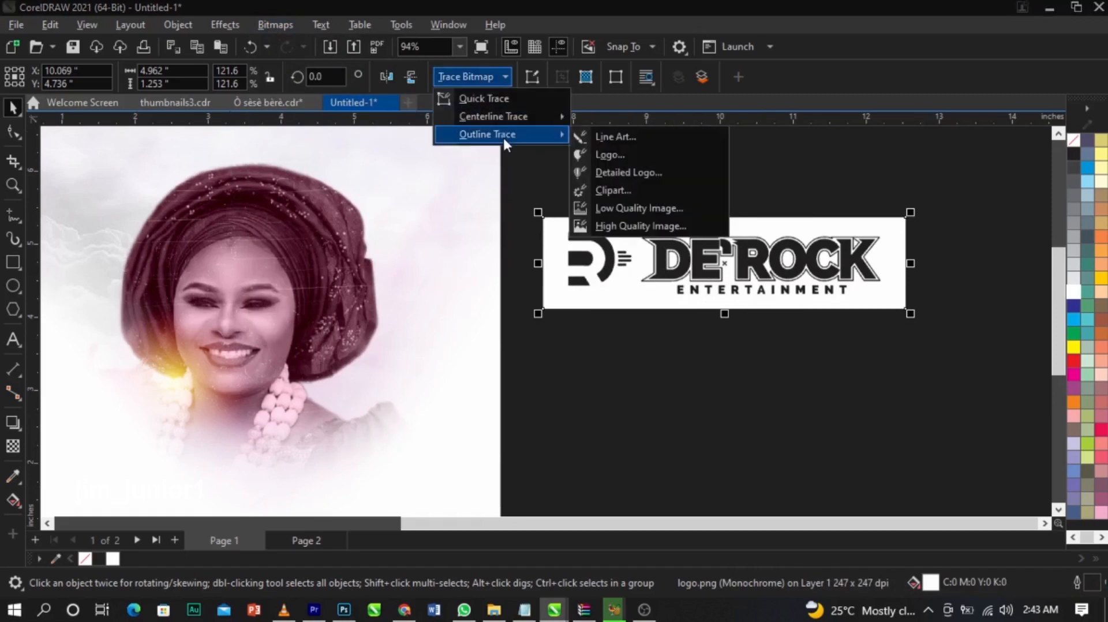
{"action": "left_click", "coordinate": [615, 134]}
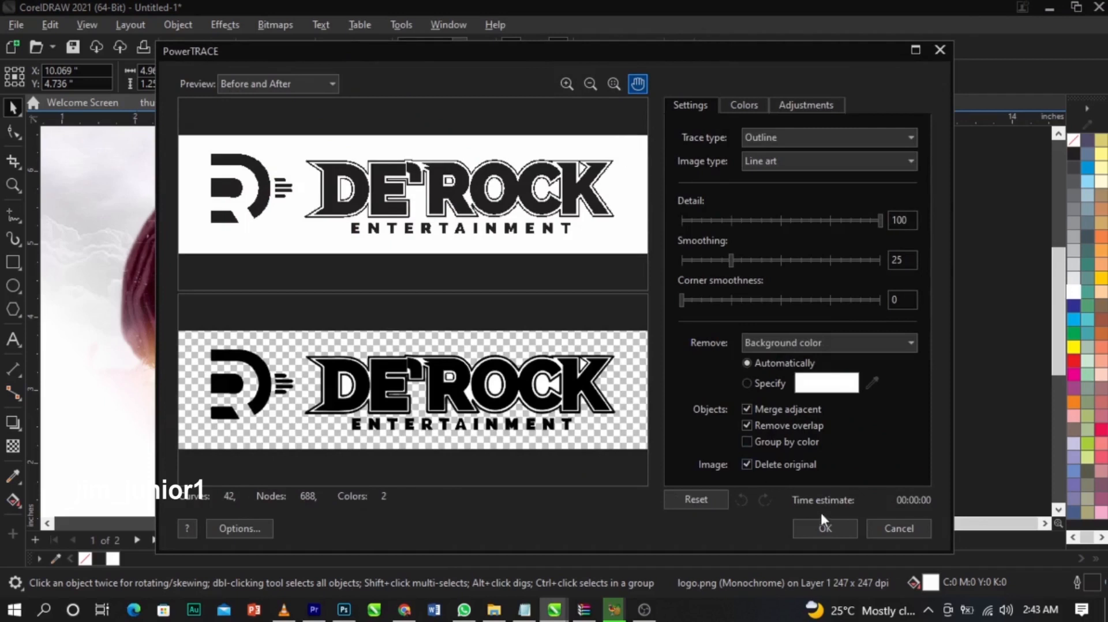
{"action": "left_click", "coordinate": [826, 528]}
Delete the original logo bitmap behind the traced logo and ungroup the trace into separate shapes
{"action": "scroll", "coordinate": [1005, 271], "scroll_direction": "up", "scroll_amount": 3}
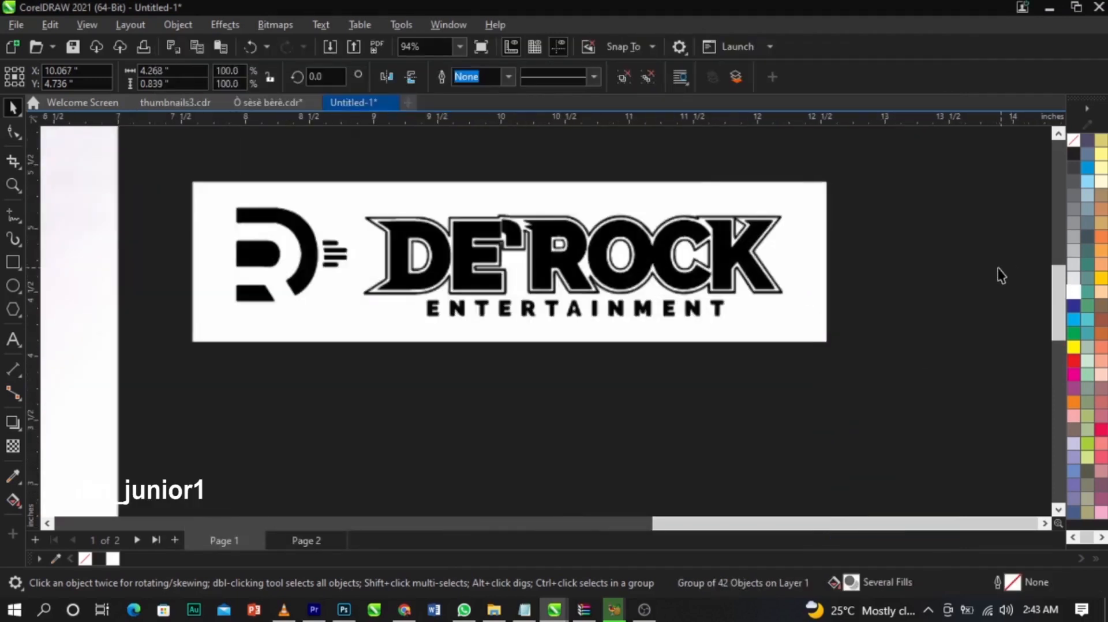
{"action": "left_click", "coordinate": [739, 198]}
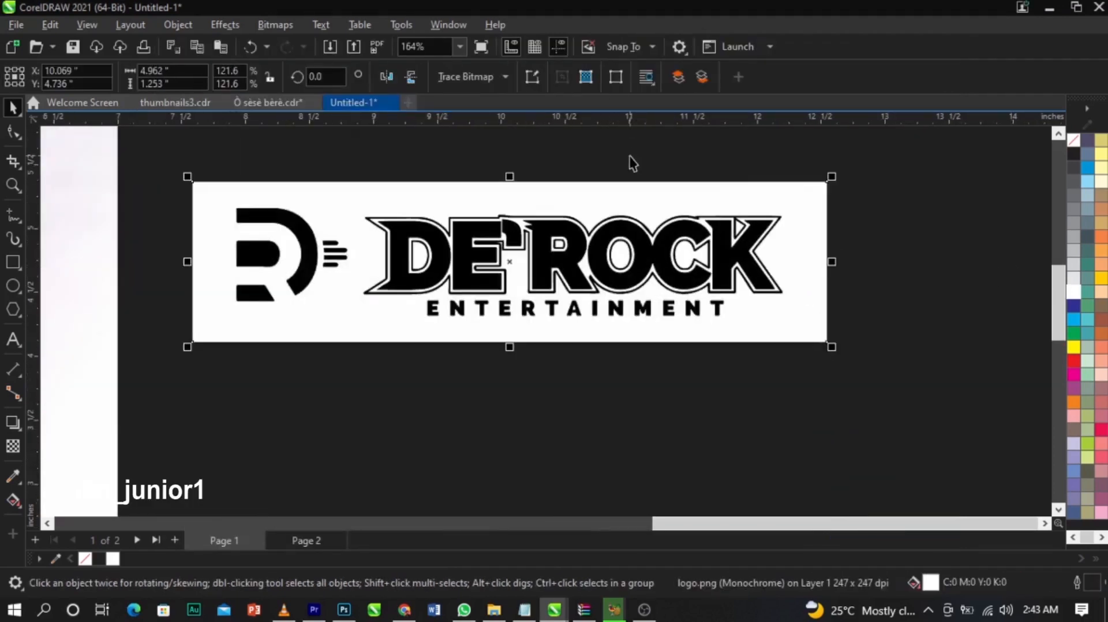
{"action": "key", "text": "Delete"}
{"action": "left_click", "coordinate": [619, 224]}
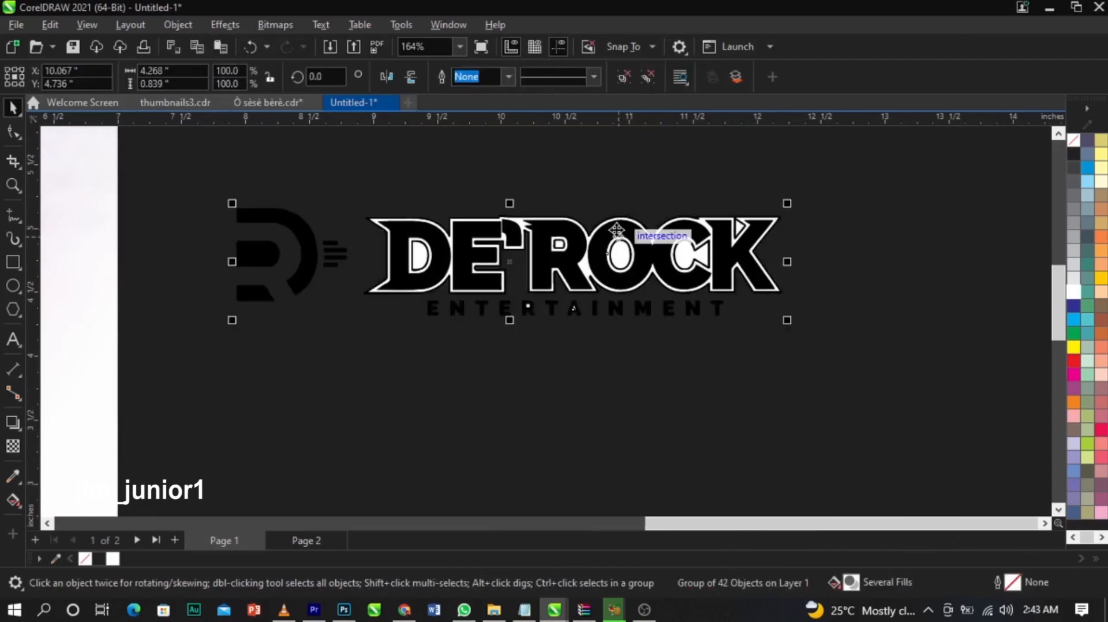
{"action": "left_click", "coordinate": [623, 77]}
{"action": "left_click", "coordinate": [631, 171]}
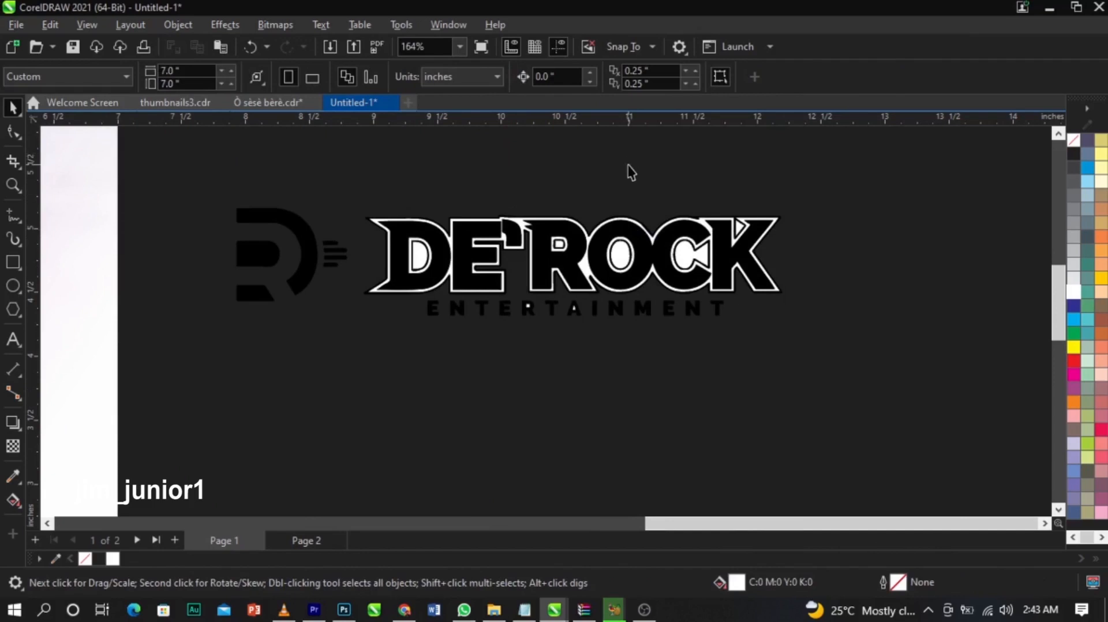
Delete the white shapes inside the O and C and the white outline around the DE'ROCK lettering
{"action": "scroll", "coordinate": [620, 258], "scroll_direction": "up", "scroll_amount": 5}
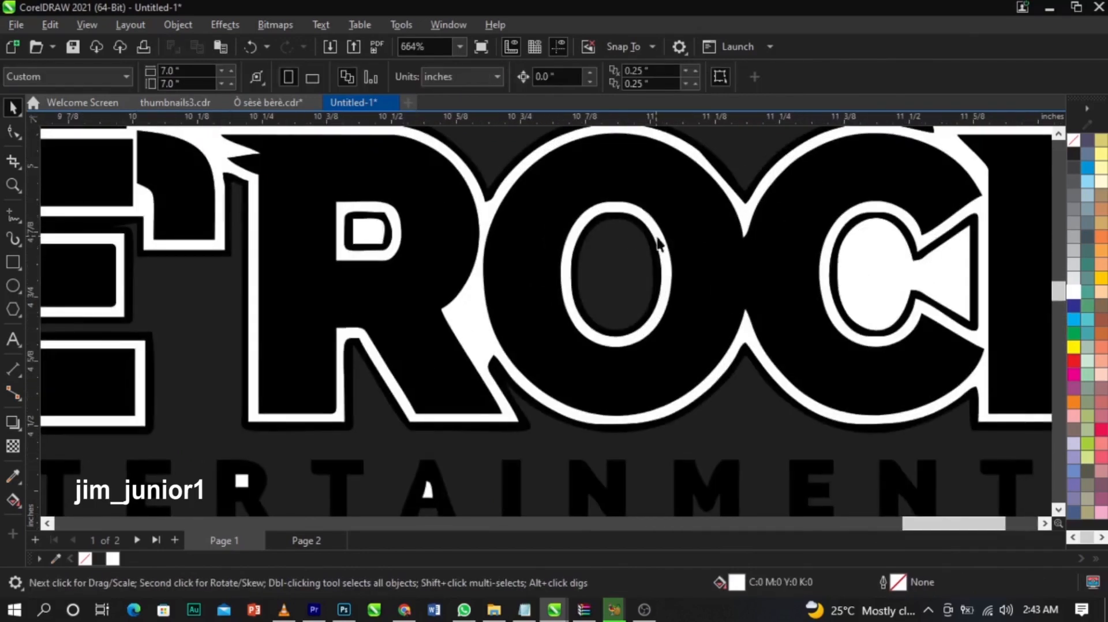
{"action": "left_click", "coordinate": [658, 238]}
{"action": "key", "text": "Delete"}
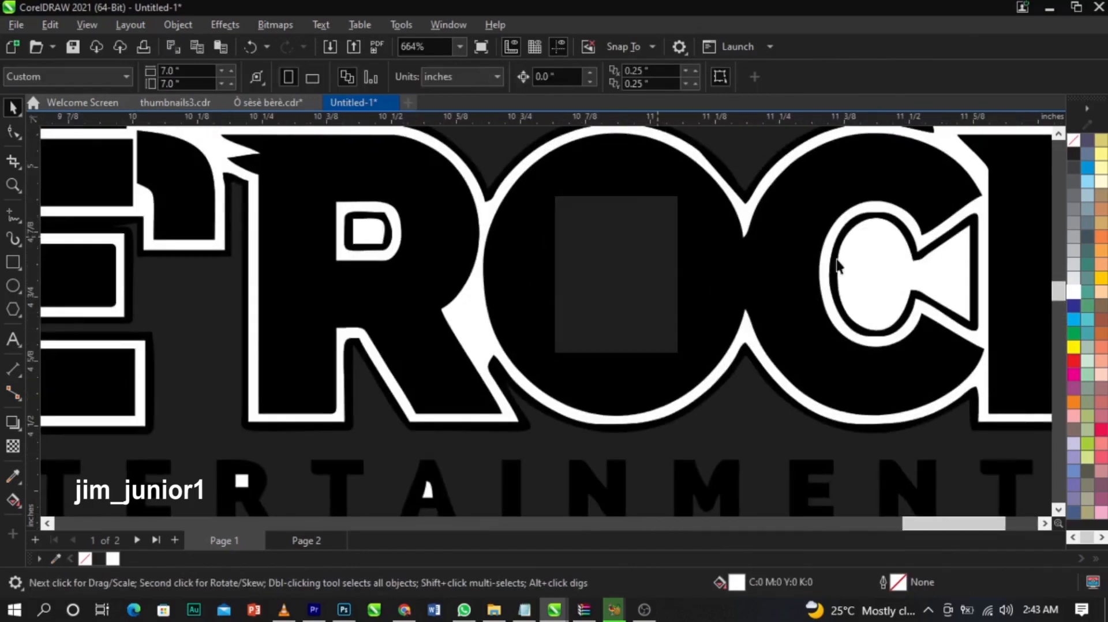
{"action": "left_click", "coordinate": [839, 263]}
{"action": "key", "text": "Delete"}
{"action": "left_click", "coordinate": [829, 255]}
{"action": "key", "text": "Delete"}
{"action": "left_click", "coordinate": [985, 190]}
{"action": "key", "text": "Delete"}
{"action": "scroll", "coordinate": [634, 240], "scroll_direction": "down", "scroll_amount": 2}
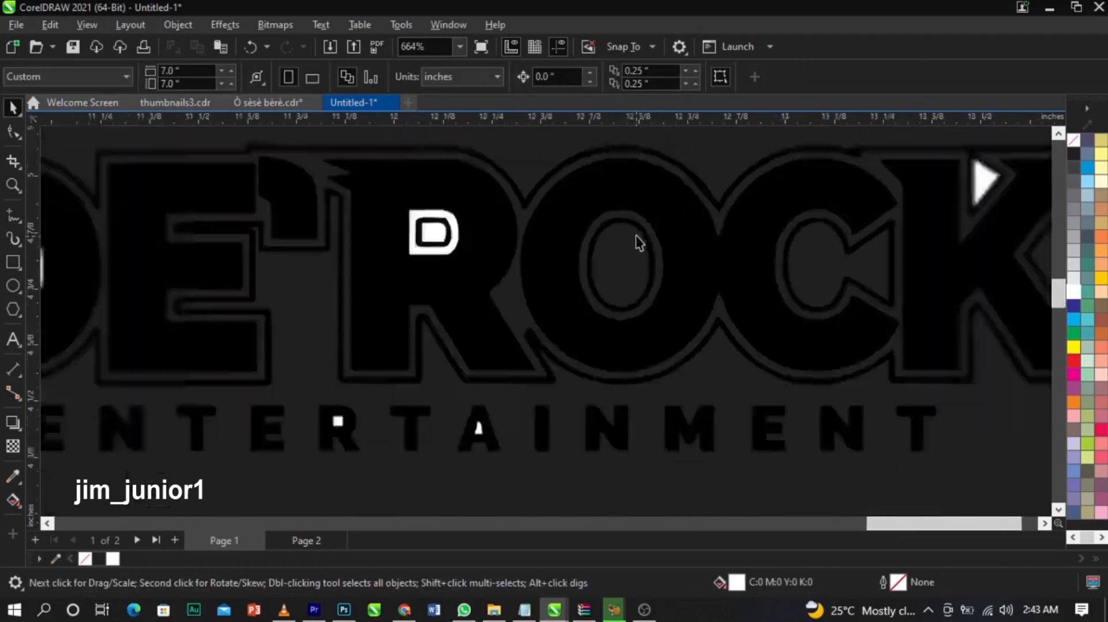
Delete the white shapes inside the R of DE'ROCK, undoing a wrong deletion along the way
{"action": "scroll", "coordinate": [490, 239], "scroll_direction": "up", "scroll_amount": 2}
{"action": "left_click", "coordinate": [492, 248]}
{"action": "key", "text": "Delete"}
{"action": "key", "text": "ctrl+z"}
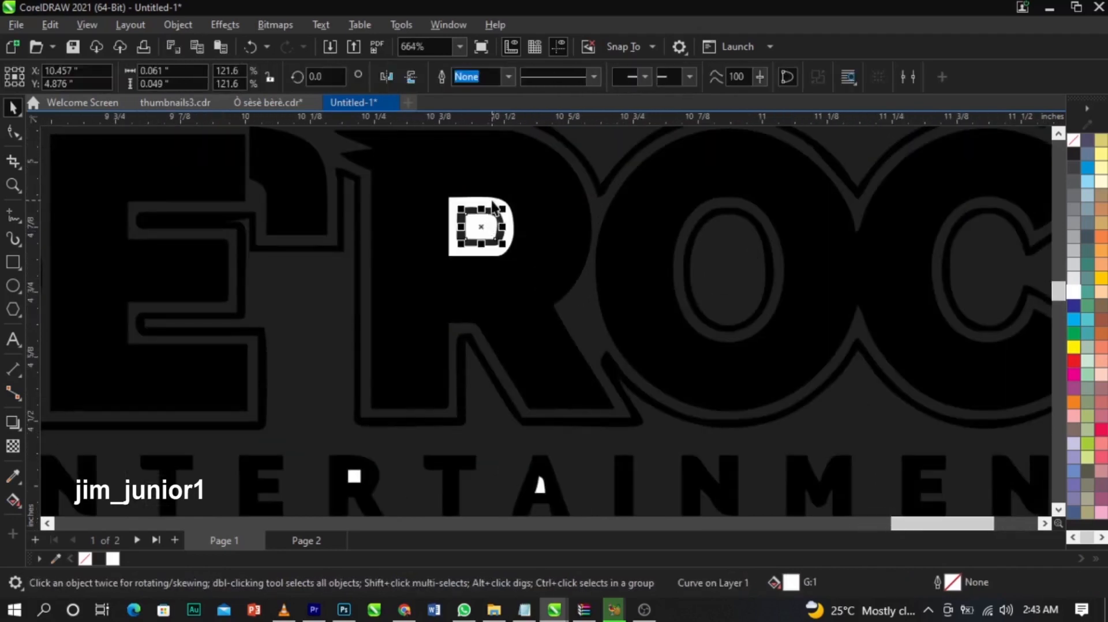
{"action": "key", "text": "ctrl+z"}
{"action": "left_click", "coordinate": [611, 187]}
{"action": "left_click", "coordinate": [490, 205]}
{"action": "key", "text": "Delete"}
{"action": "scroll", "coordinate": [597, 247], "scroll_direction": "down", "scroll_amount": 4}
{"action": "scroll", "coordinate": [539, 237], "scroll_direction": "up", "scroll_amount": 3}
{"action": "left_click", "coordinate": [539, 237]}
{"action": "key", "text": "Delete"}
Delete the white shapes inside the D of DE'ROCK
{"action": "scroll", "coordinate": [519, 241], "scroll_direction": "down", "scroll_amount": 5}
{"action": "scroll", "coordinate": [419, 265], "scroll_direction": "down", "scroll_amount": 1}
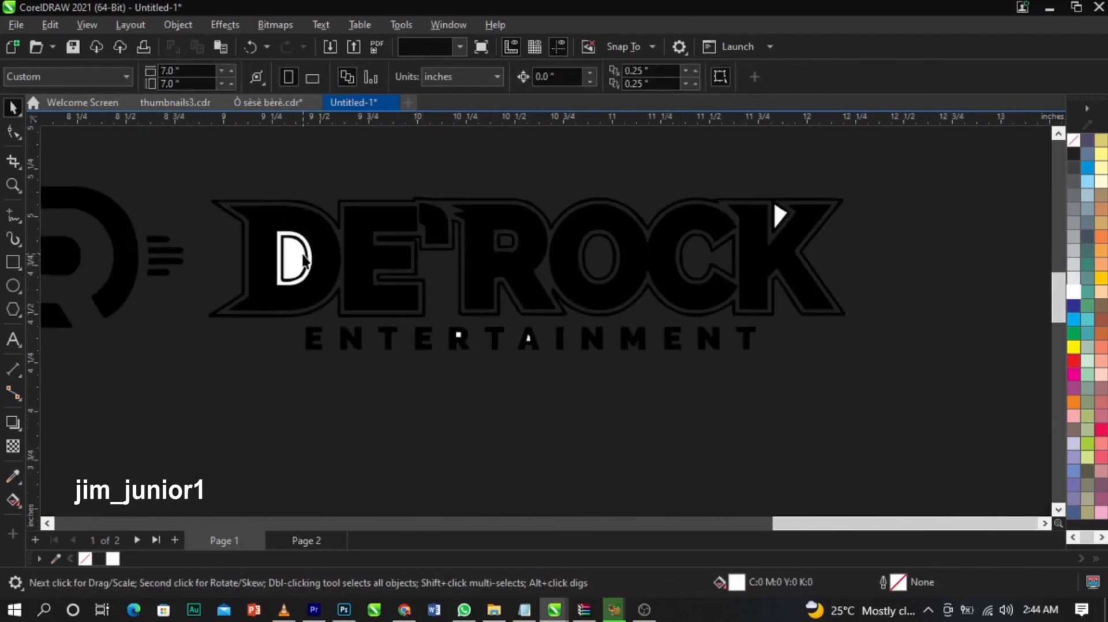
{"action": "scroll", "coordinate": [304, 259], "scroll_direction": "up", "scroll_amount": 3}
{"action": "key", "text": "Delete"}
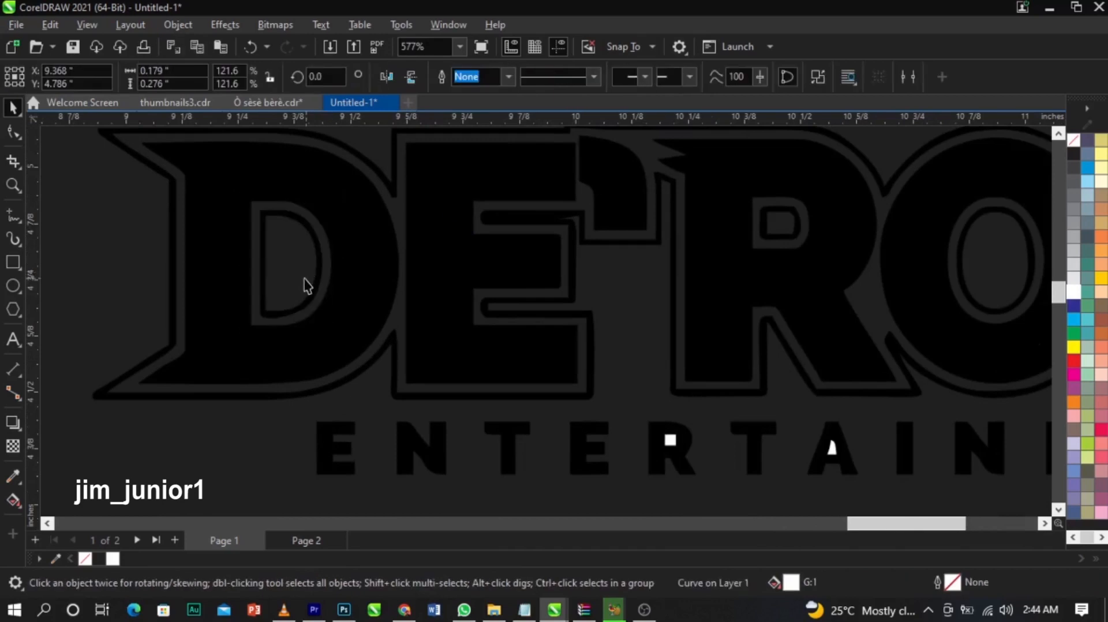
Delete the remaining white pieces inside the K of DE'ROCK and the R and A of ENTERTAINMENT
{"action": "scroll", "coordinate": [408, 346], "scroll_direction": "down", "scroll_amount": 2}
{"action": "scroll", "coordinate": [526, 377], "scroll_direction": "up", "scroll_amount": 2}
{"action": "left_click_drag", "start_coordinate": [425, 358], "coordinate": [683, 416]}
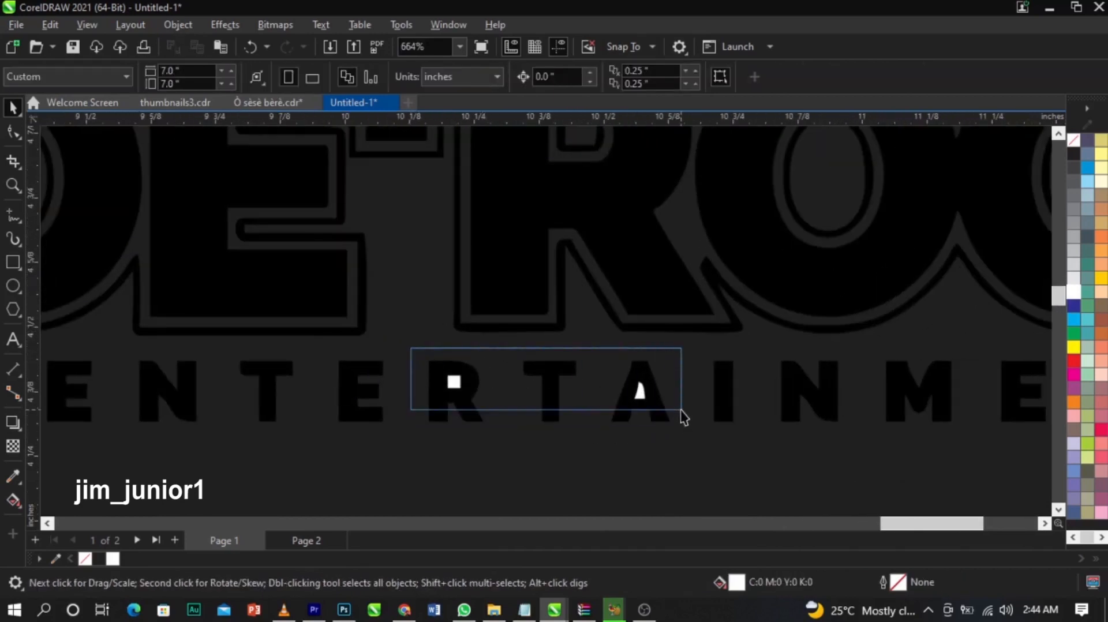
{"action": "scroll", "coordinate": [433, 376], "scroll_direction": "down", "scroll_amount": 4}
{"action": "scroll", "coordinate": [643, 315], "scroll_direction": "up", "scroll_amount": 3}
{"action": "left_click", "coordinate": [523, 345]}
{"action": "key", "text": "Delete"}
{"action": "scroll", "coordinate": [666, 280], "scroll_direction": "down", "scroll_amount": 2}
{"action": "scroll", "coordinate": [796, 268], "scroll_direction": "down", "scroll_amount": 2}
Group all the logo pieces, scale the group to about 40.1 percent and place it in the cover's upper-left area
{"action": "left_click_drag", "start_coordinate": [828, 251], "coordinate": [302, 396]}
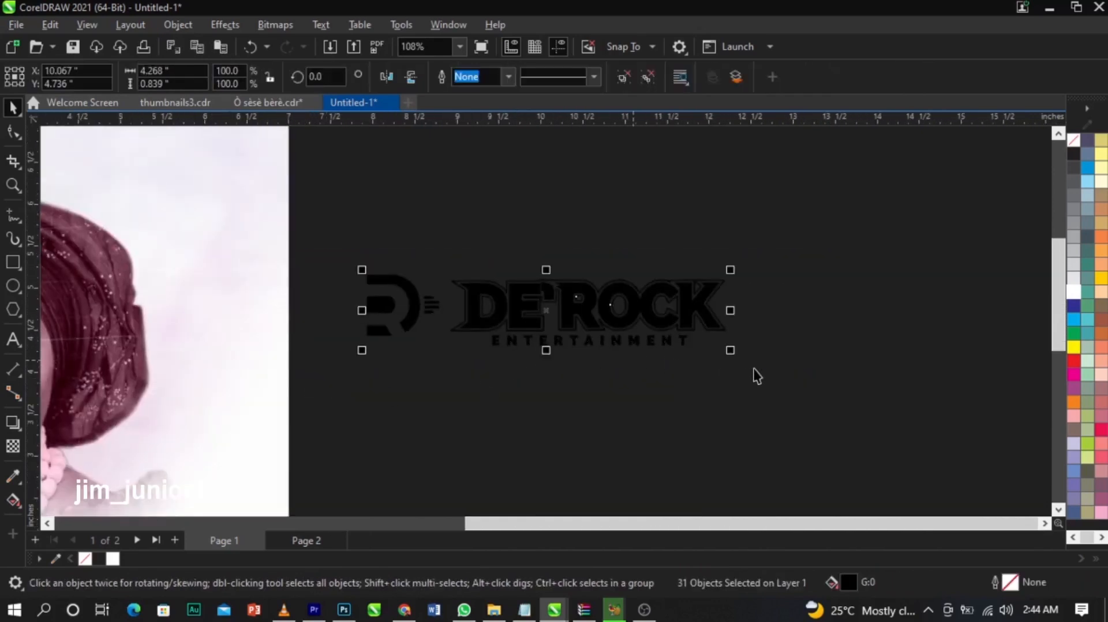
{"action": "key", "text": "ctrl+g"}
{"action": "scroll", "coordinate": [754, 375], "scroll_direction": "down", "scroll_amount": 2}
{"action": "left_click_drag", "start_coordinate": [742, 362], "coordinate": [618, 384]}
{"action": "scroll", "coordinate": [618, 346], "scroll_direction": "down", "scroll_amount": 2}
{"action": "left_click_drag", "start_coordinate": [615, 332], "coordinate": [385, 299]}
{"action": "scroll", "coordinate": [385, 298], "scroll_direction": "up", "scroll_amount": 5}
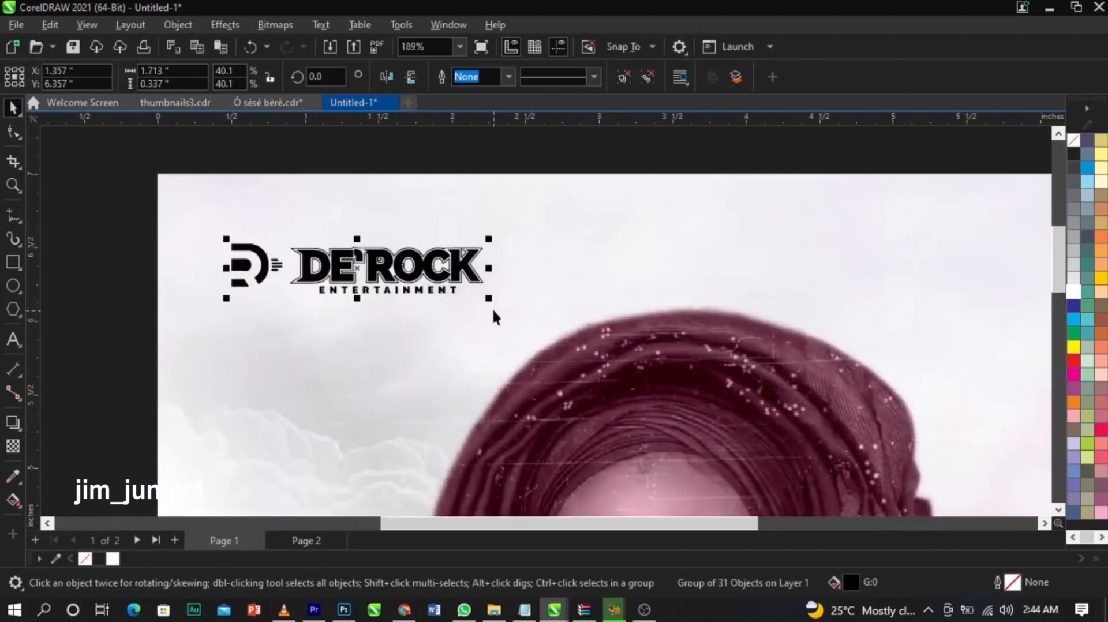
Shrink the logo to about 25.9 percent and position it at about X 1.029, Y 6.466 inches
{"action": "left_click_drag", "start_coordinate": [488, 299], "coordinate": [384, 278]}
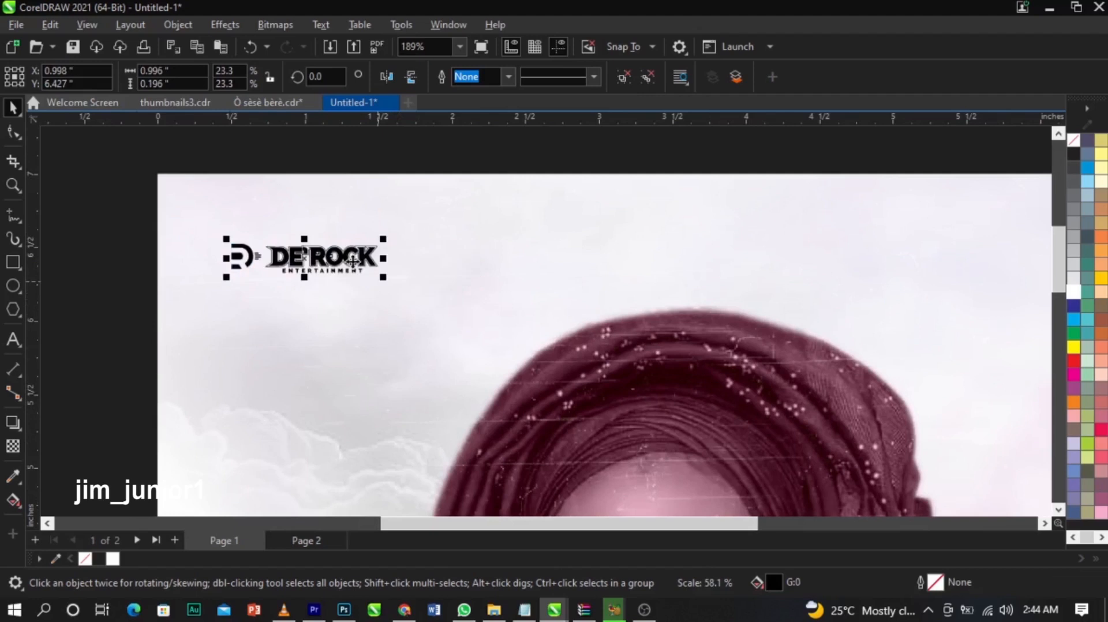
{"action": "left_click", "coordinate": [383, 285]}
{"action": "left_click", "coordinate": [365, 256]}
{"action": "left_click_drag", "start_coordinate": [365, 255], "coordinate": [407, 292]}
Enlarge the logo slightly to about 28.0 percent and deselect it
{"action": "scroll", "coordinate": [365, 261], "scroll_direction": "down", "scroll_amount": 5}
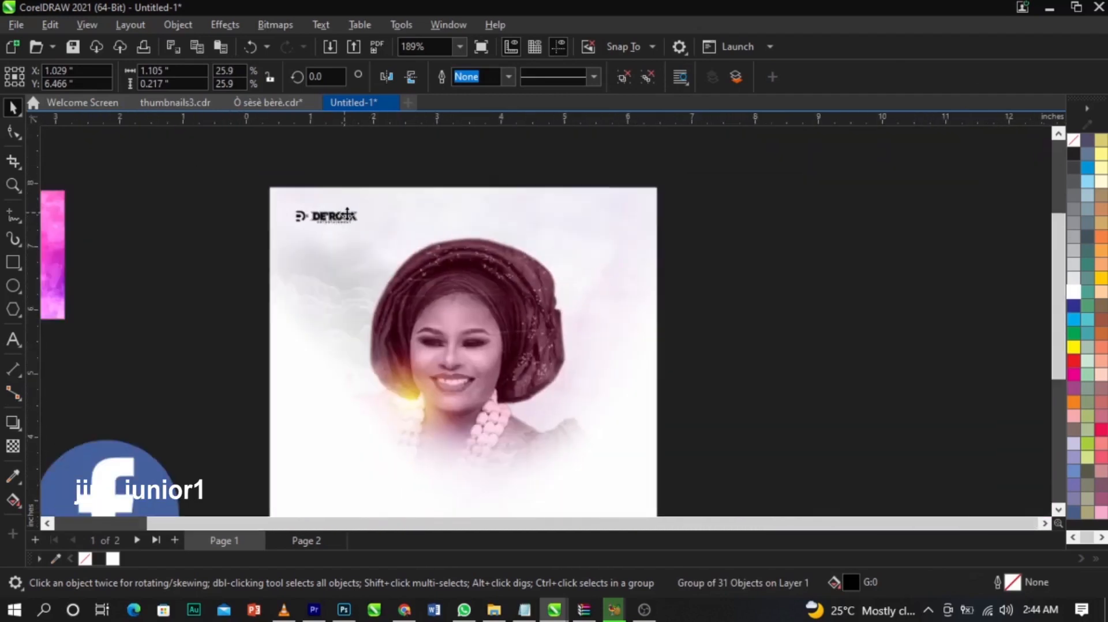
{"action": "scroll", "coordinate": [355, 222], "scroll_direction": "up", "scroll_amount": 5}
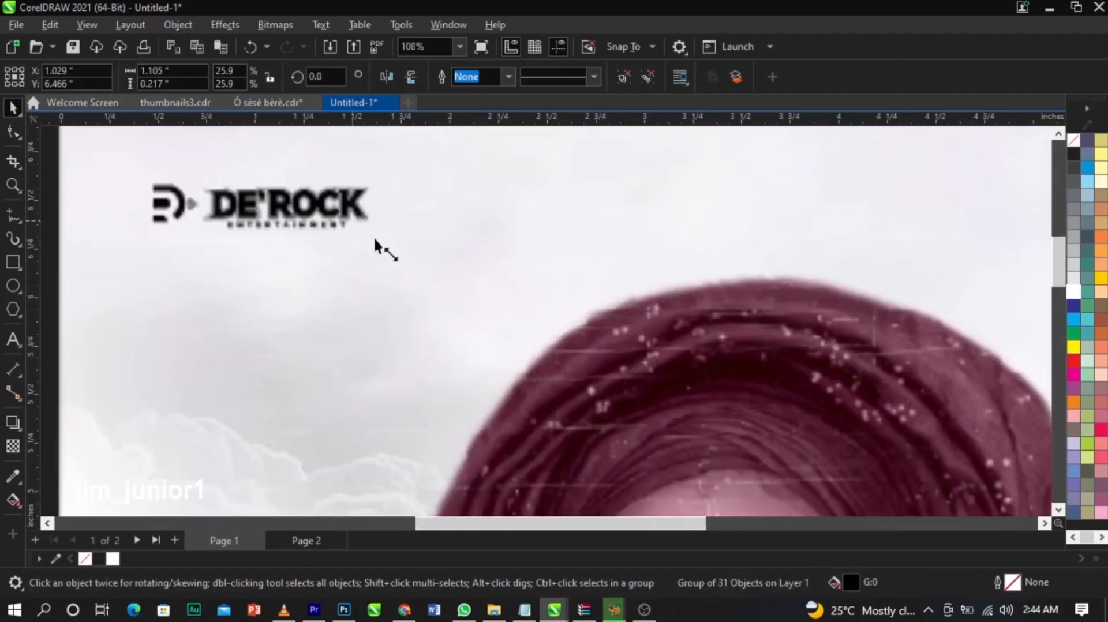
{"action": "left_click_drag", "start_coordinate": [374, 236], "coordinate": [392, 254]}
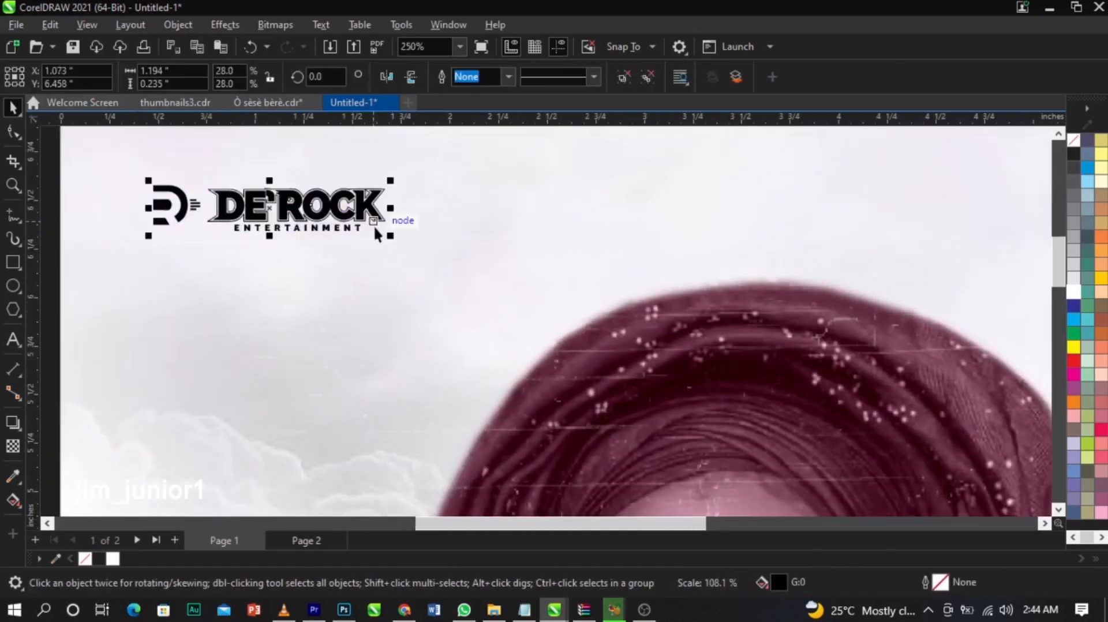
{"action": "scroll", "coordinate": [372, 230], "scroll_direction": "down", "scroll_amount": 2}
{"action": "scroll", "coordinate": [361, 200], "scroll_direction": "down", "scroll_amount": 3}
{"action": "key", "text": "Escape"}
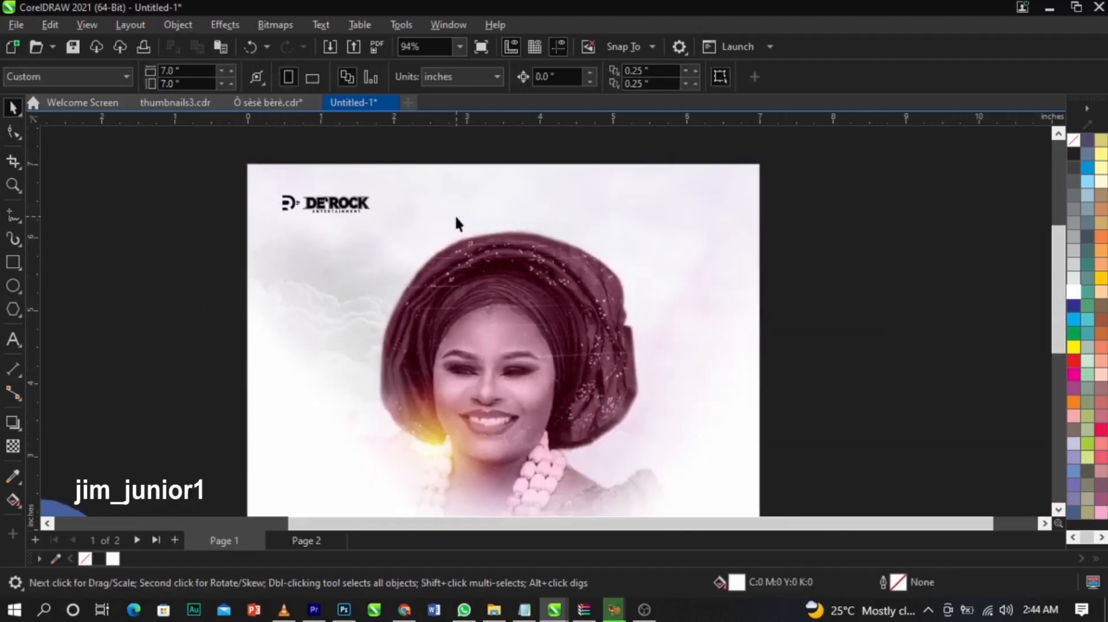
Sample a dark tone from the woman's headwrap with the Color Eyedropper and fill the logo with C55 M61 Y54 K83
{"action": "scroll", "coordinate": [456, 222], "scroll_direction": "down", "scroll_amount": 1}
{"action": "scroll", "coordinate": [445, 285], "scroll_direction": "up", "scroll_amount": 3}
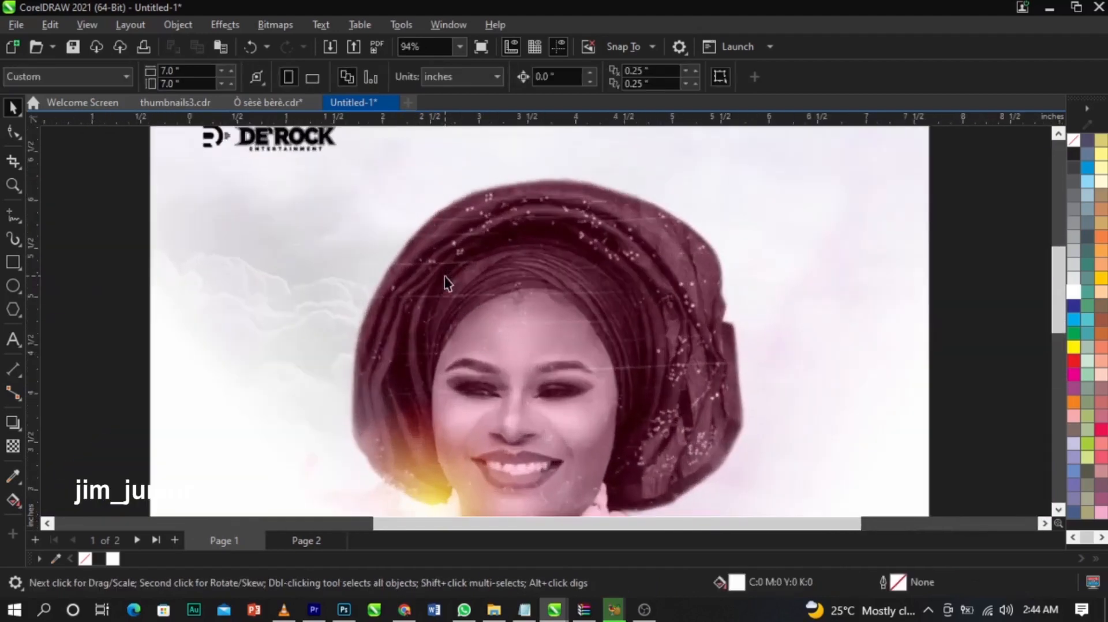
{"action": "scroll", "coordinate": [450, 288], "scroll_direction": "down", "scroll_amount": 1}
{"action": "scroll", "coordinate": [450, 288], "scroll_direction": "down", "scroll_amount": 1}
{"action": "scroll", "coordinate": [492, 302], "scroll_direction": "up", "scroll_amount": 2}
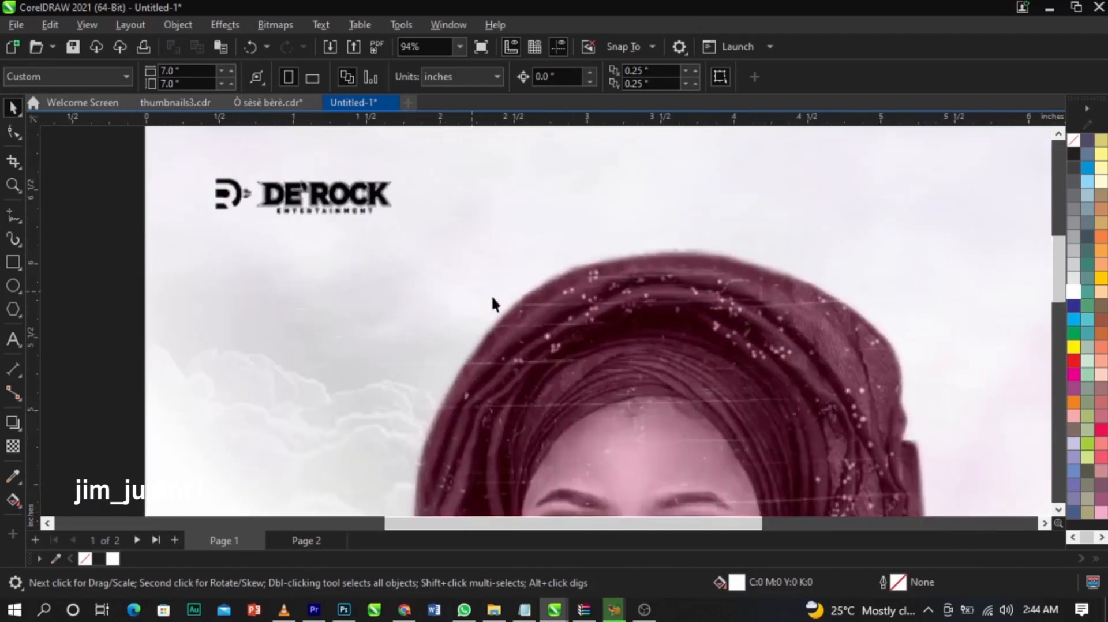
{"action": "left_click", "coordinate": [11, 478]}
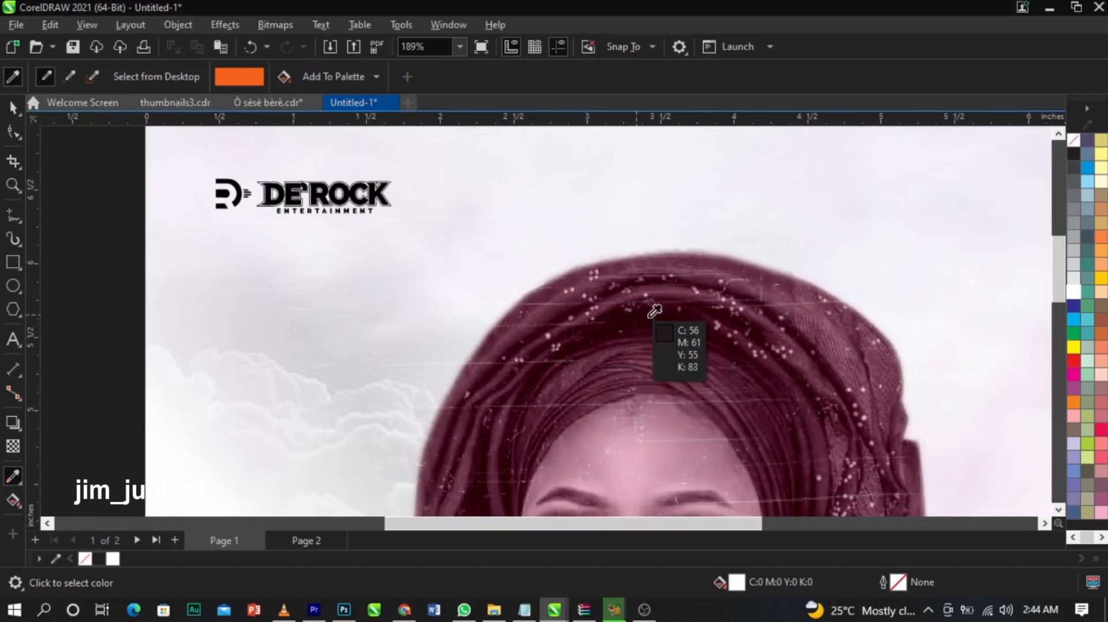
{"action": "left_click", "coordinate": [489, 459]}
{"action": "scroll", "coordinate": [341, 194], "scroll_direction": "up", "scroll_amount": 2}
{"action": "left_click", "coordinate": [354, 198]}
{"action": "key", "text": "space"}
{"action": "left_click", "coordinate": [353, 198]}
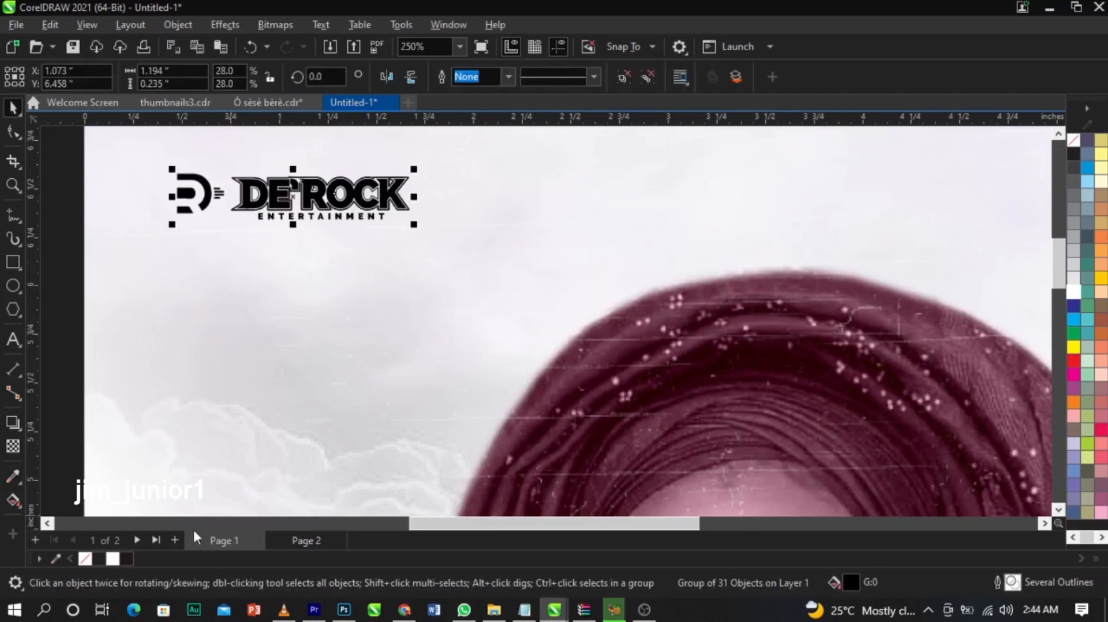
{"action": "left_click", "coordinate": [127, 558]}
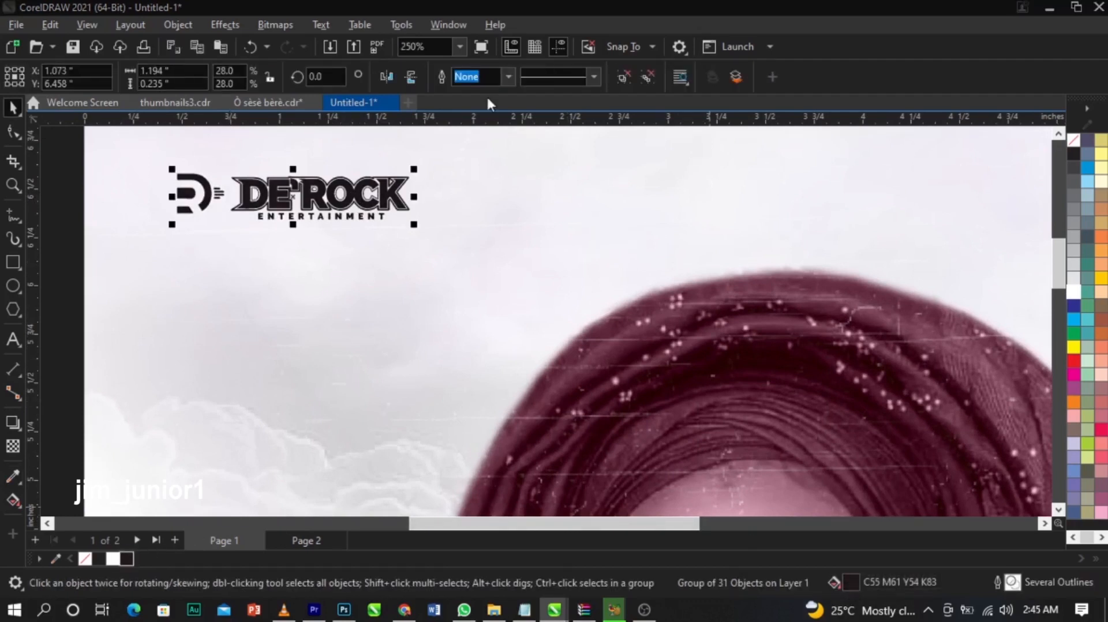
Change the logo's uniform fill to a deeper wine colour, C56 M85 Y59 K71
{"action": "key", "text": "shift+F11"}
{"action": "left_click", "coordinate": [547, 161]}
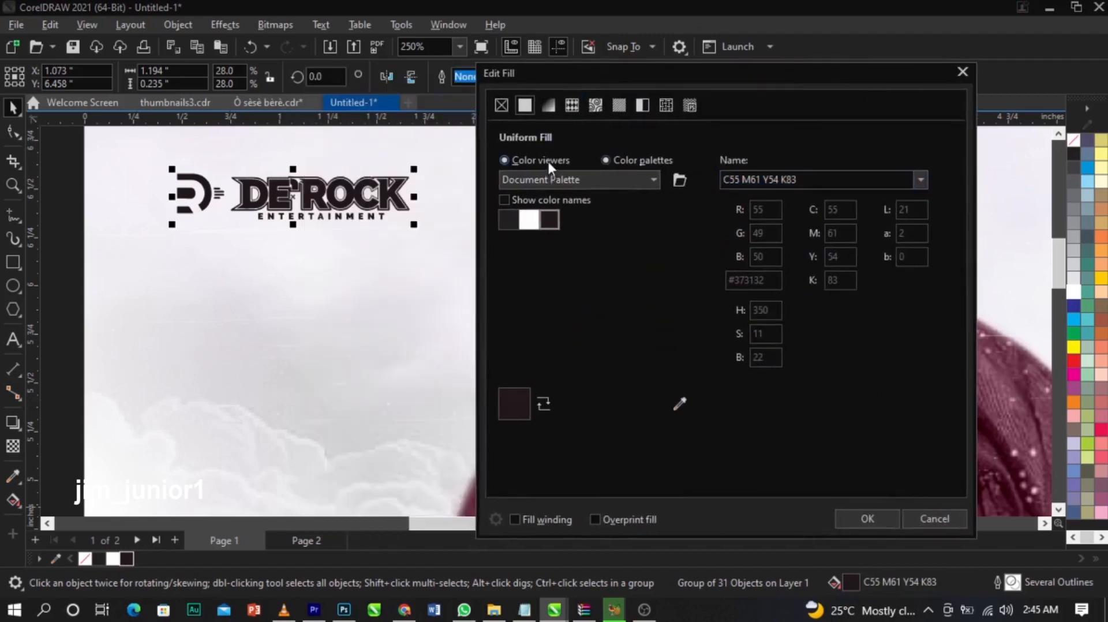
{"action": "left_click_drag", "start_coordinate": [530, 344], "coordinate": [645, 329]}
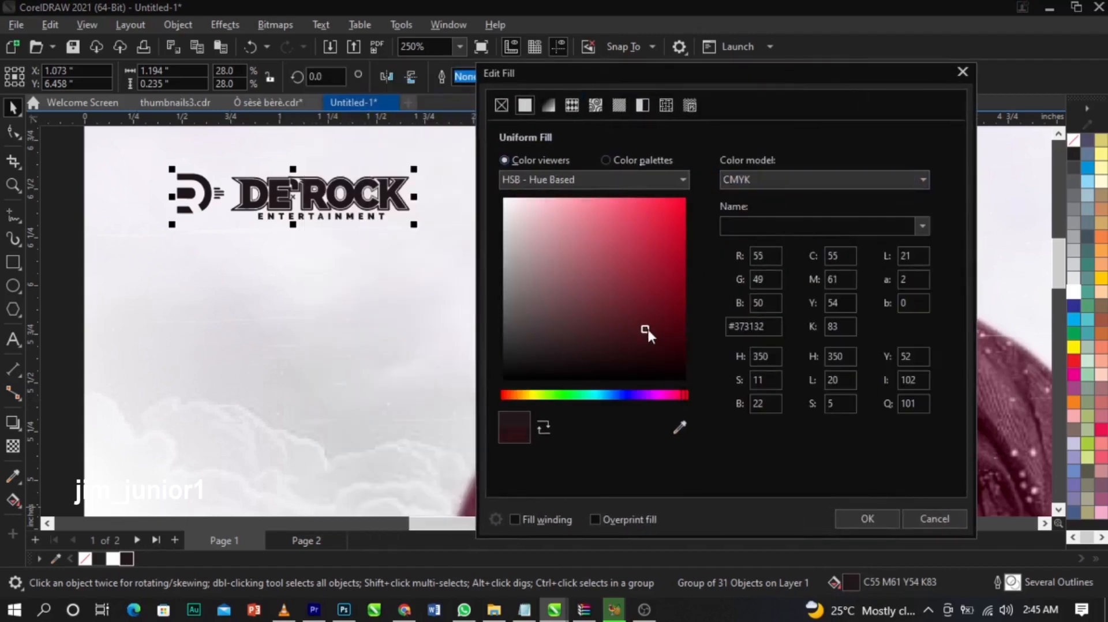
{"action": "left_click", "coordinate": [679, 395]}
{"action": "left_click_drag", "start_coordinate": [680, 393], "coordinate": [671, 393]}
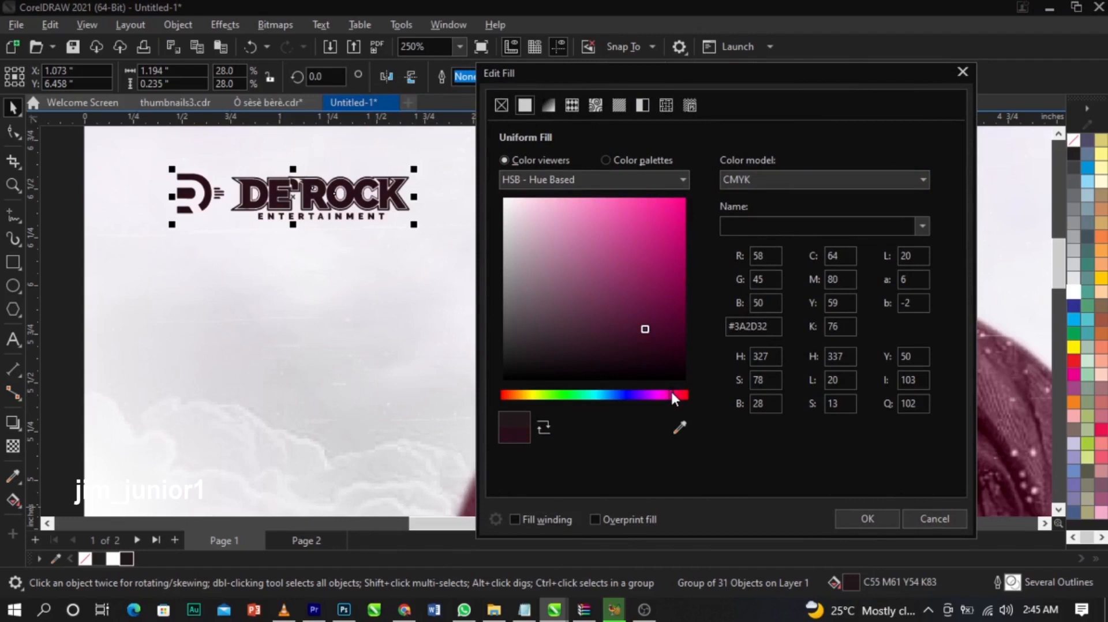
{"action": "left_click_drag", "start_coordinate": [667, 322], "coordinate": [667, 321]}
{"action": "left_click_drag", "start_coordinate": [671, 392], "coordinate": [674, 393]}
{"action": "left_click", "coordinate": [674, 341]}
{"action": "left_click_drag", "start_coordinate": [675, 341], "coordinate": [686, 318]}
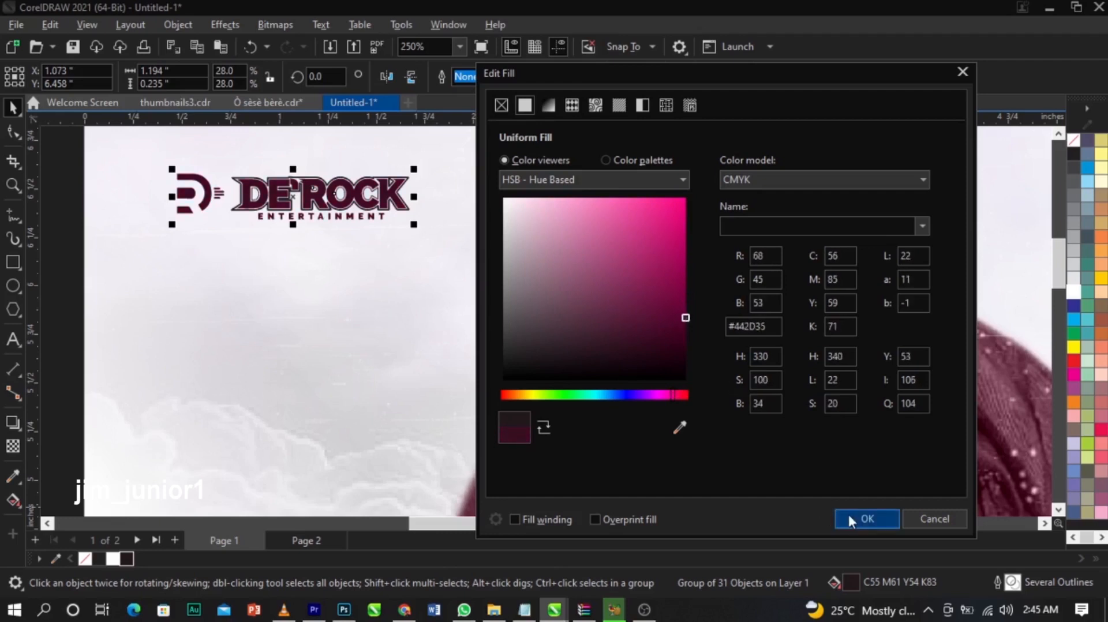
{"action": "left_click", "coordinate": [866, 519]}
{"action": "scroll", "coordinate": [494, 259], "scroll_direction": "down", "scroll_amount": 5}
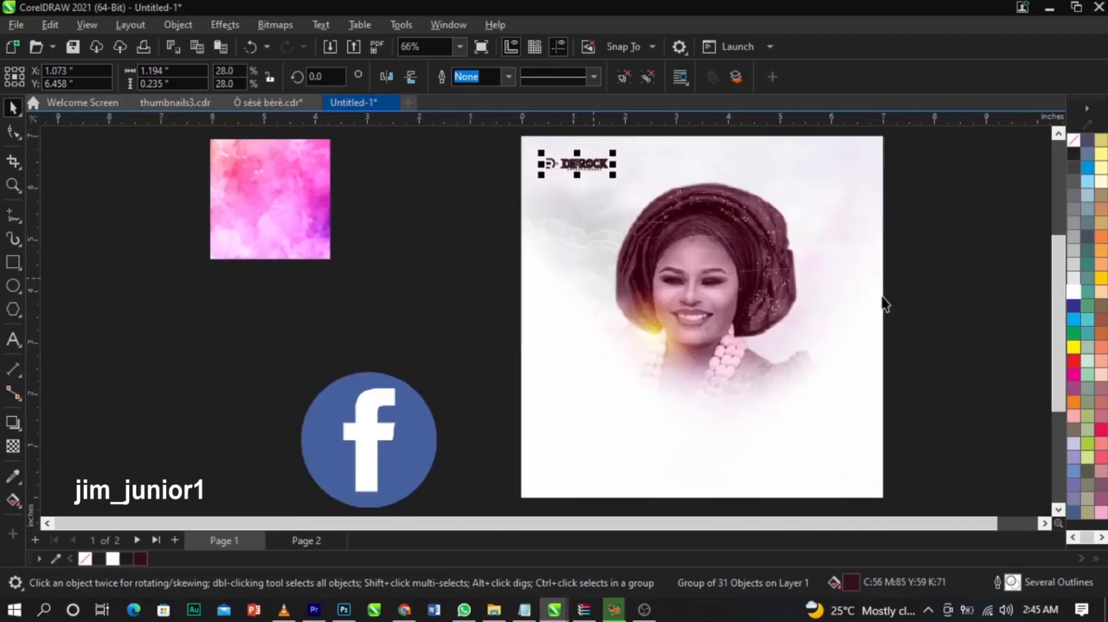
Zoom in on the De'Rock logo and shrink it slightly to about 27.9 percent
{"action": "left_click", "coordinate": [349, 195]}
{"action": "scroll", "coordinate": [400, 191], "scroll_direction": "down", "scroll_amount": 1}
{"action": "scroll", "coordinate": [569, 175], "scroll_direction": "up", "scroll_amount": 3}
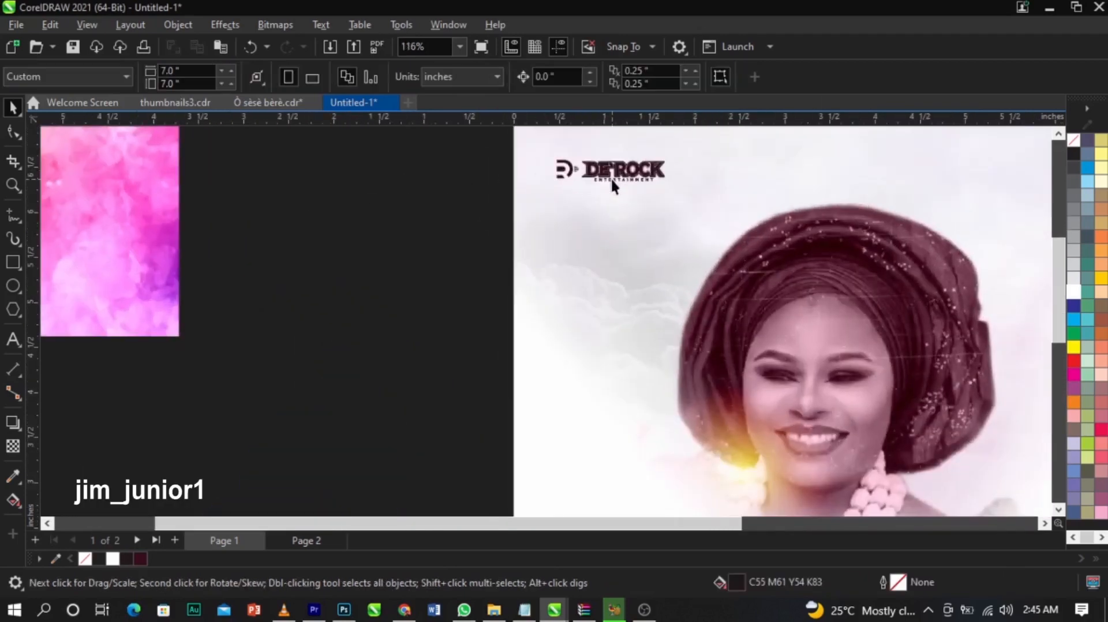
{"action": "scroll", "coordinate": [612, 182], "scroll_direction": "up", "scroll_amount": 3}
{"action": "left_click", "coordinate": [612, 179]}
{"action": "scroll", "coordinate": [578, 174], "scroll_direction": "up", "scroll_amount": 5}
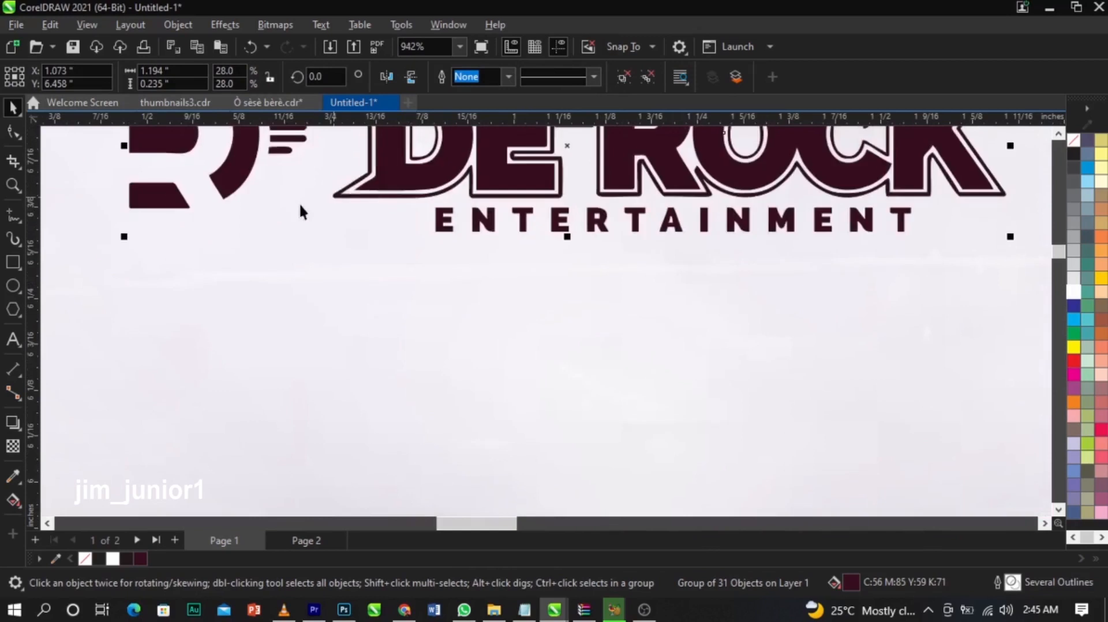
{"action": "scroll", "coordinate": [299, 203], "scroll_direction": "down", "scroll_amount": 2}
{"action": "left_click_drag", "start_coordinate": [844, 235], "coordinate": [831, 231]}
{"action": "key", "text": "F4"}
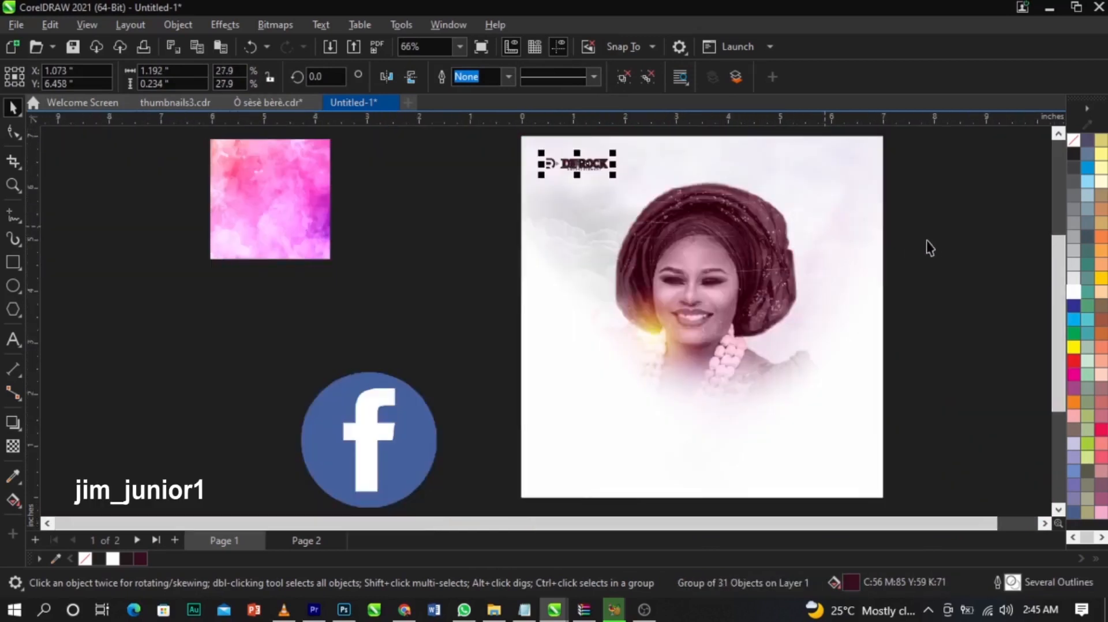
Remove the outline from the logo and deselect it
{"action": "scroll", "coordinate": [623, 139], "scroll_direction": "up", "scroll_amount": 2}
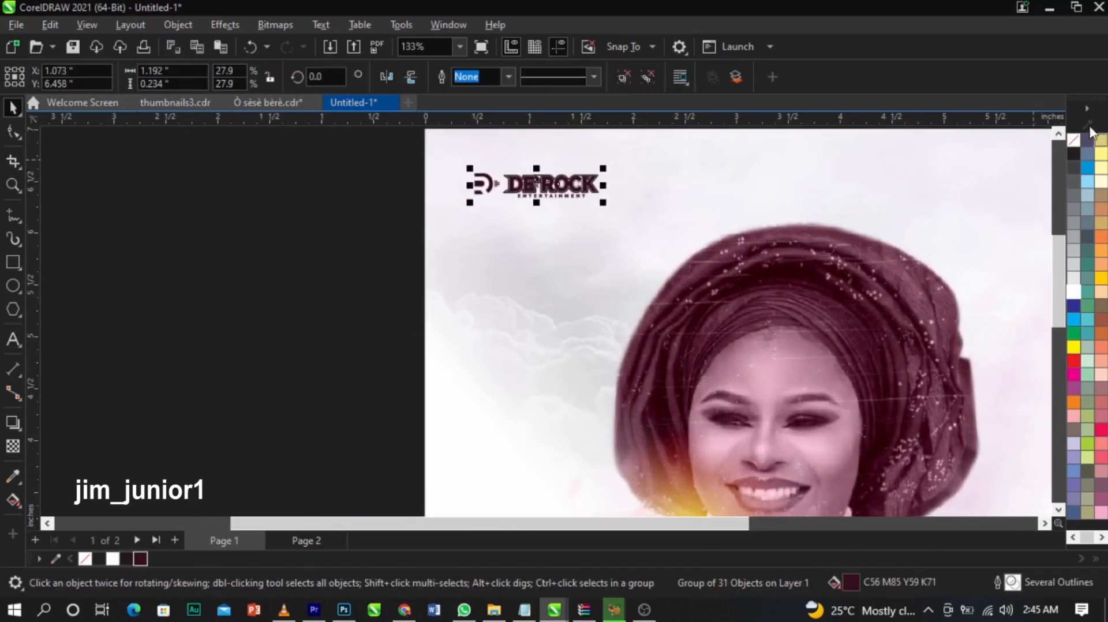
{"action": "right_click", "coordinate": [1074, 144]}
{"action": "left_click", "coordinate": [311, 322]}
{"action": "scroll", "coordinate": [311, 322], "scroll_direction": "down", "scroll_amount": 1}
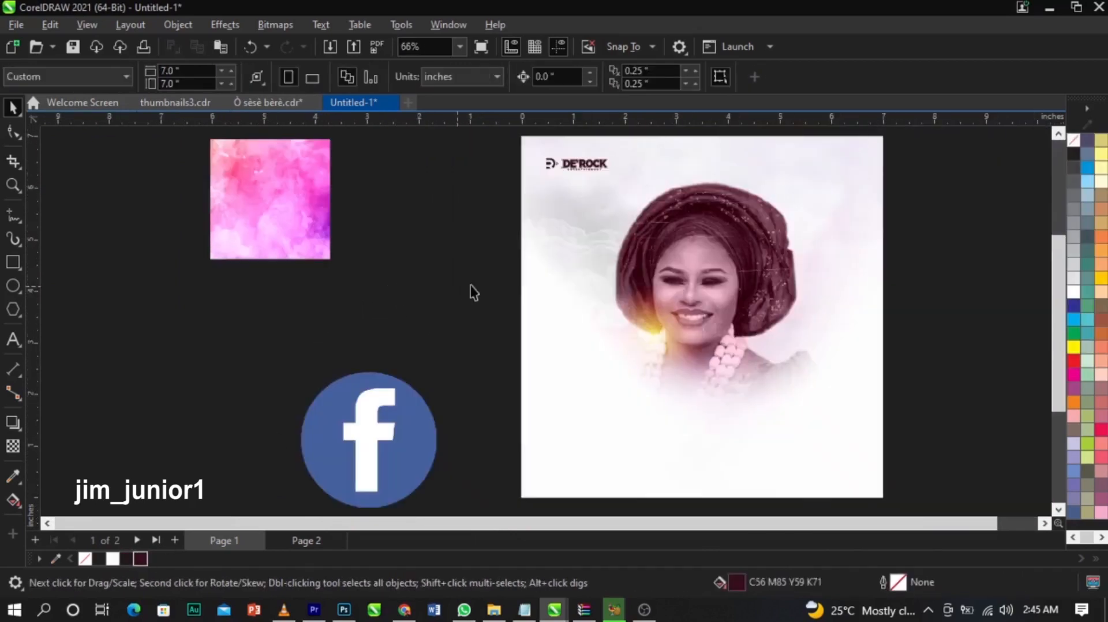
Examine the logo's lettering up close and its appearance within the whole cover
{"action": "scroll", "coordinate": [606, 168], "scroll_direction": "up", "scroll_amount": 4}
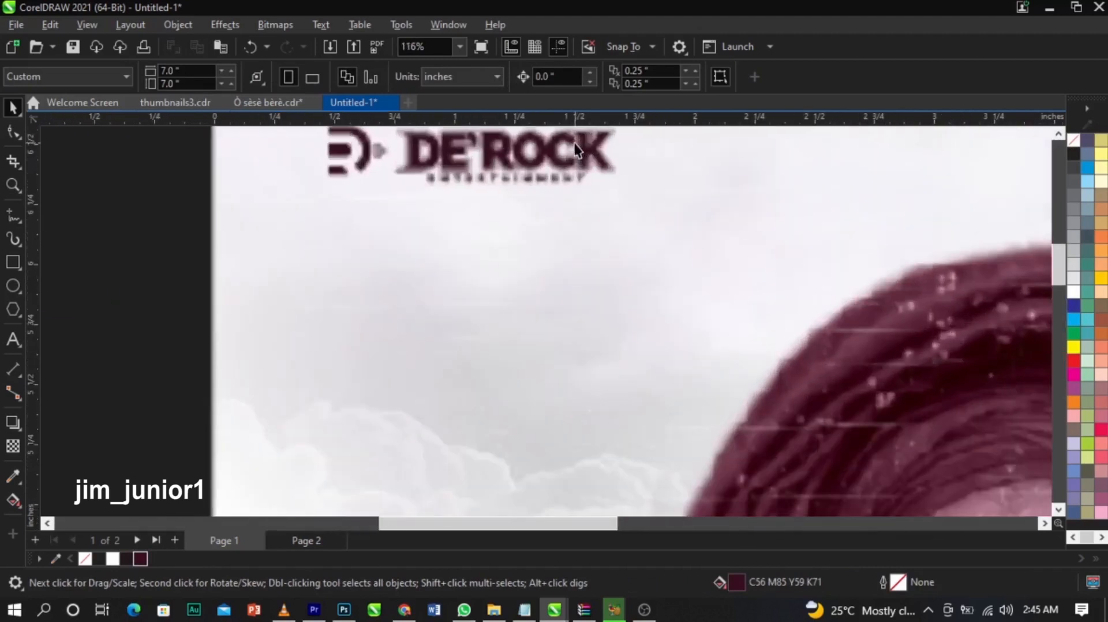
{"action": "scroll", "coordinate": [518, 148], "scroll_direction": "up", "scroll_amount": 2}
{"action": "scroll", "coordinate": [519, 151], "scroll_direction": "down", "scroll_amount": 2}
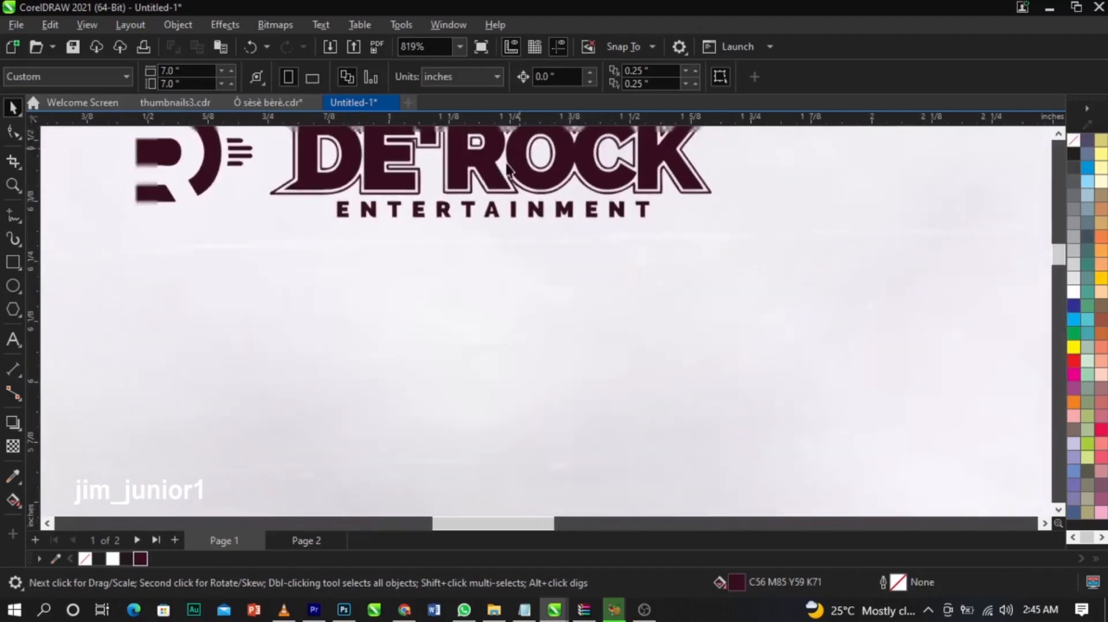
{"action": "scroll", "coordinate": [477, 184], "scroll_direction": "down", "scroll_amount": 4}
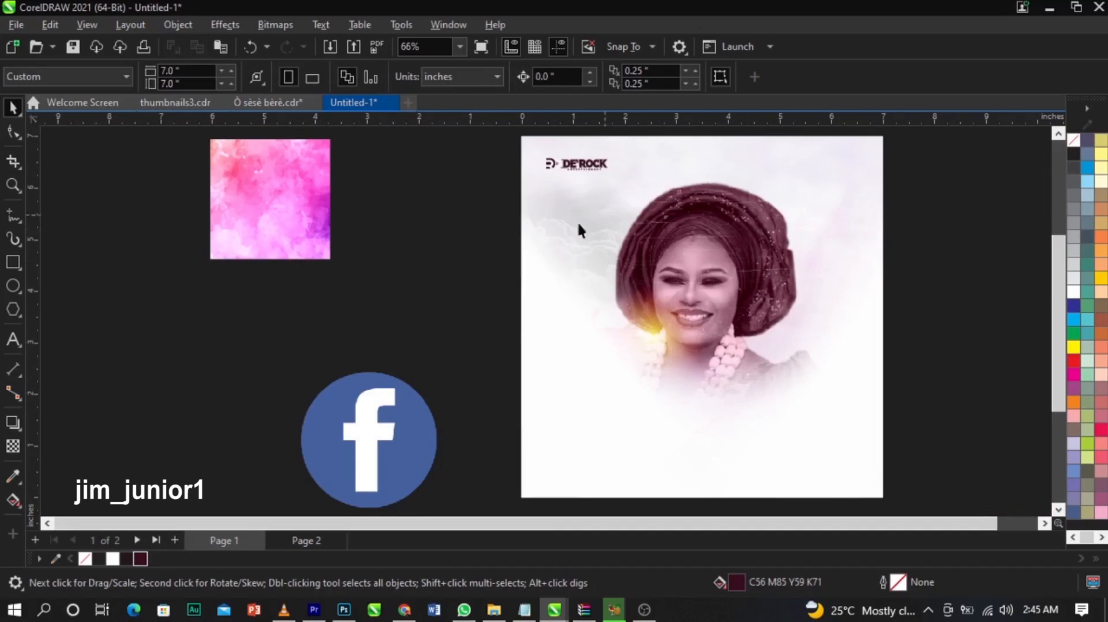
{"action": "scroll", "coordinate": [293, 229], "scroll_direction": "down", "scroll_amount": 2}
{"action": "scroll", "coordinate": [707, 370], "scroll_direction": "up", "scroll_amount": 1}
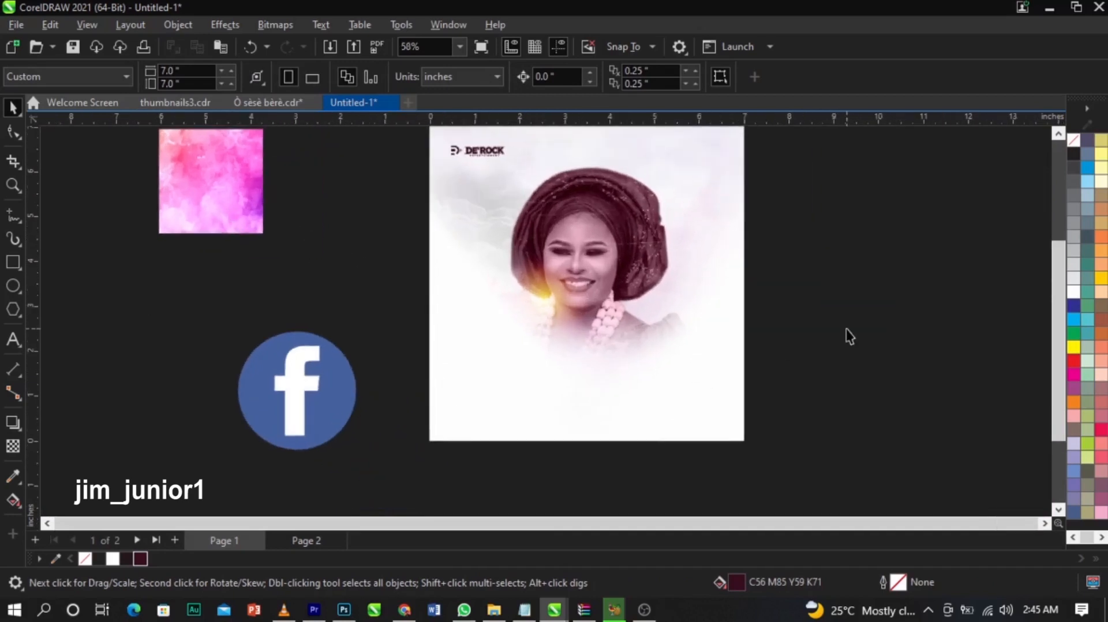
{"action": "key", "text": "F4"}
{"action": "left_click", "coordinate": [850, 328]}
Copy the white title "Ò SÈSÈ BÈRÈ" from page 2 to page 1 and place it beside the cover at about X 9.117, Y 2.393 inches
{"action": "key", "text": "Page_Down"}
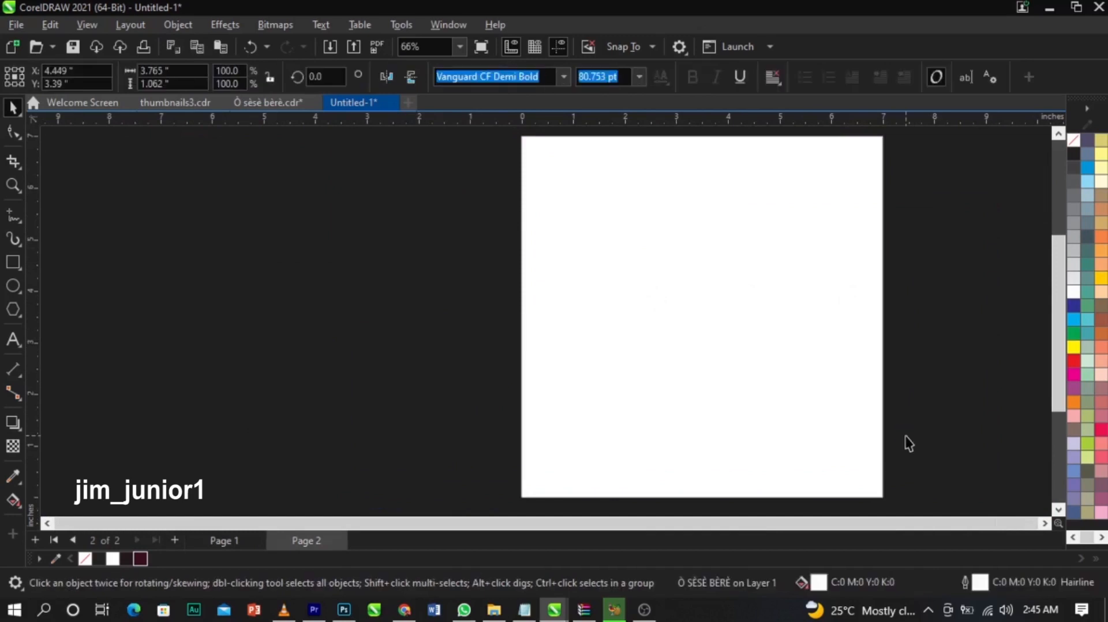
{"action": "key", "text": "Page_Up"}
{"action": "key", "text": "ctrl+v"}
{"action": "scroll", "coordinate": [484, 353], "scroll_direction": "down", "scroll_amount": 1}
{"action": "left_click_drag", "start_coordinate": [724, 351], "coordinate": [933, 392]}
{"action": "key", "text": "F2"}
{"action": "left_click_drag", "start_coordinate": [397, 210], "coordinate": [1054, 499]}
{"action": "left_click", "coordinate": [910, 411]}
{"action": "left_click", "coordinate": [875, 367]}
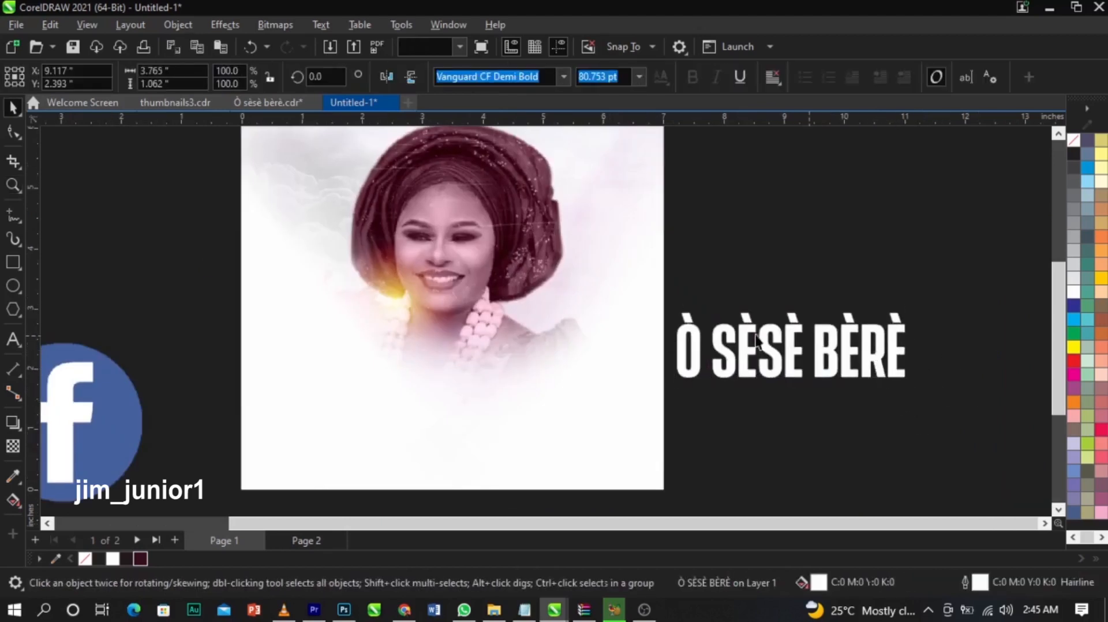
Check the artist name, handle and font notes in the Notepad text file, and reselect the title in CorelDRAW
{"action": "key", "text": "Escape"}
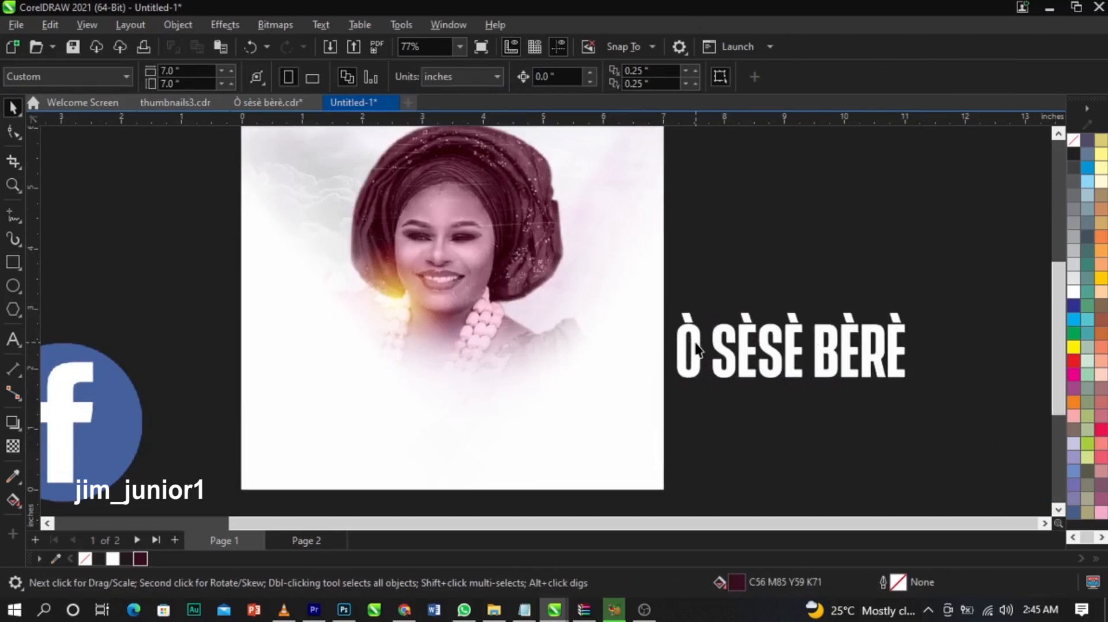
{"action": "left_click", "coordinate": [903, 331]}
{"action": "key", "text": "Escape"}
{"action": "left_click", "coordinate": [877, 348]}
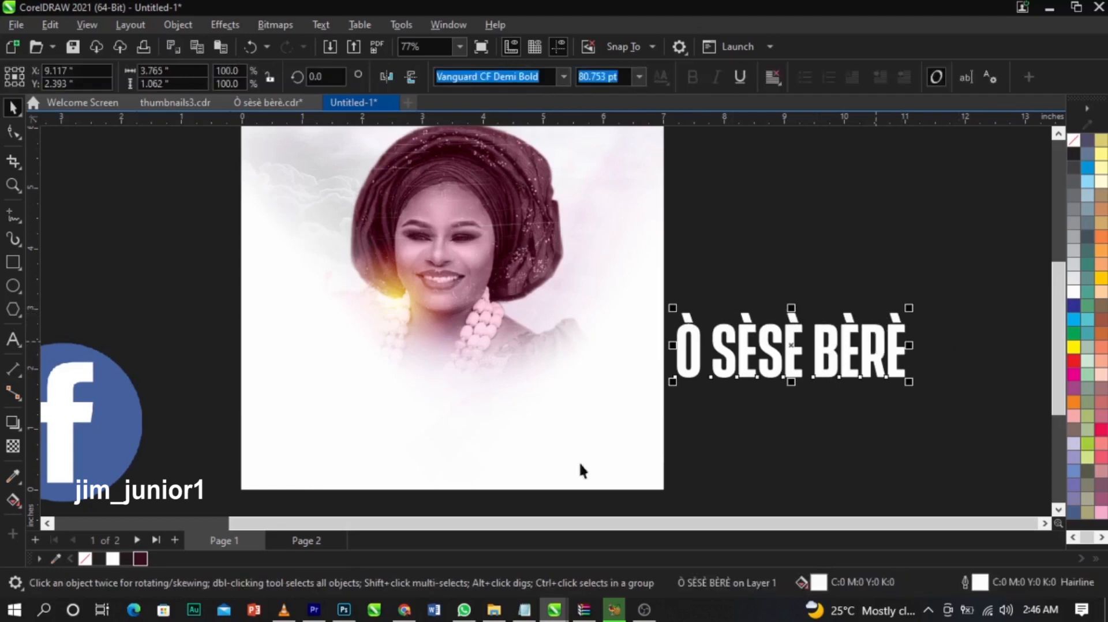
{"action": "left_click", "coordinate": [525, 614]}
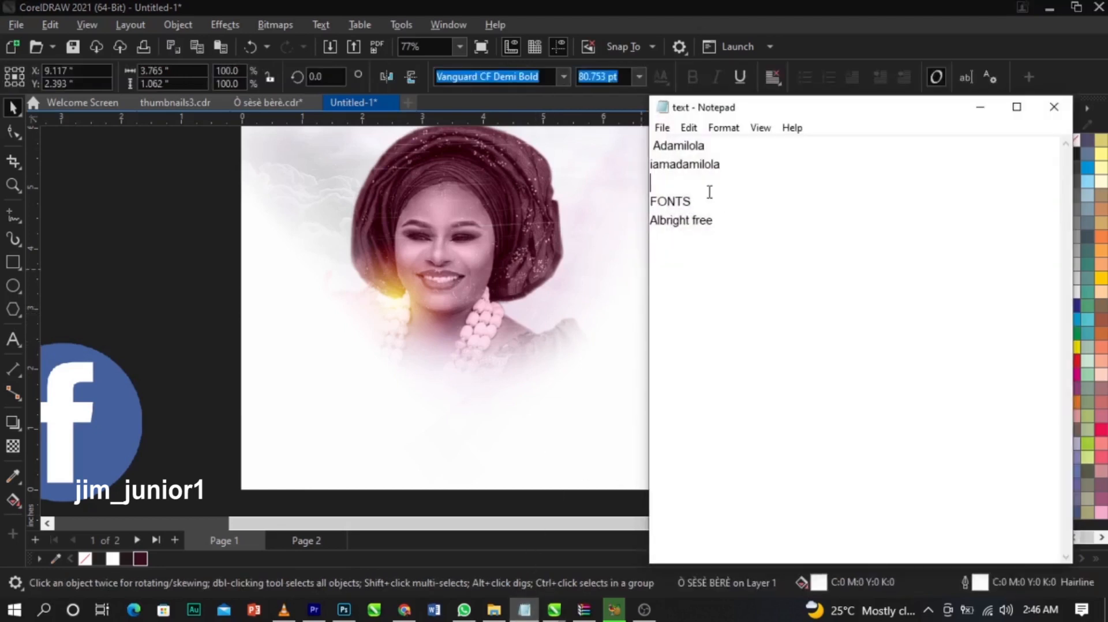
{"action": "left_click", "coordinate": [612, 226]}
{"action": "left_click", "coordinate": [820, 341]}
{"action": "key", "text": "Escape"}
{"action": "left_click", "coordinate": [823, 358]}
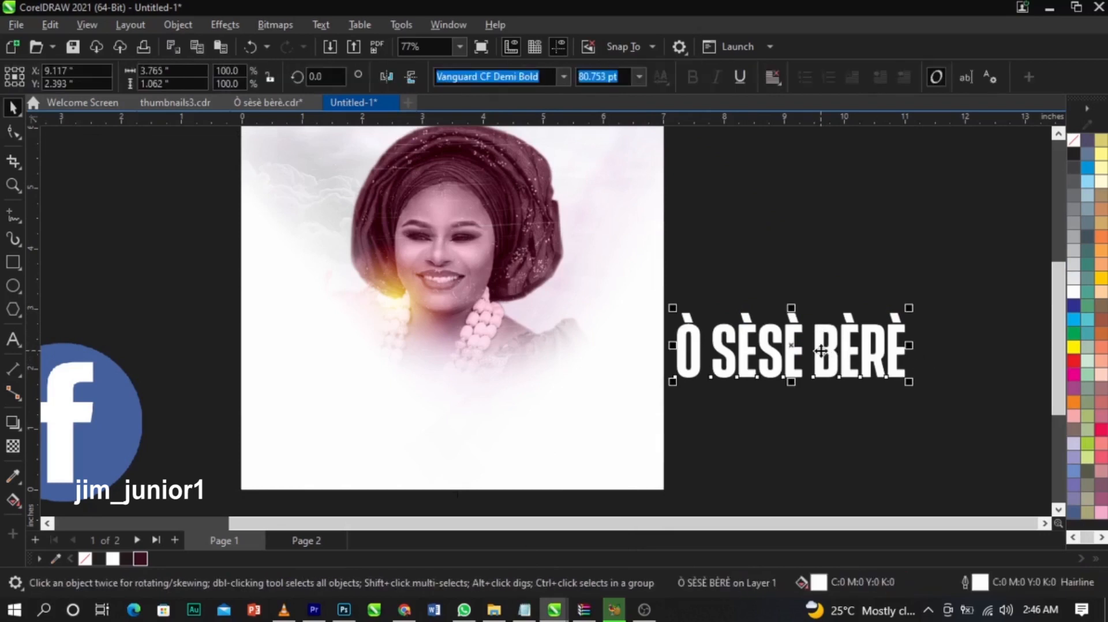
{"action": "left_click", "coordinate": [917, 416]}
{"action": "left_click", "coordinate": [877, 358]}
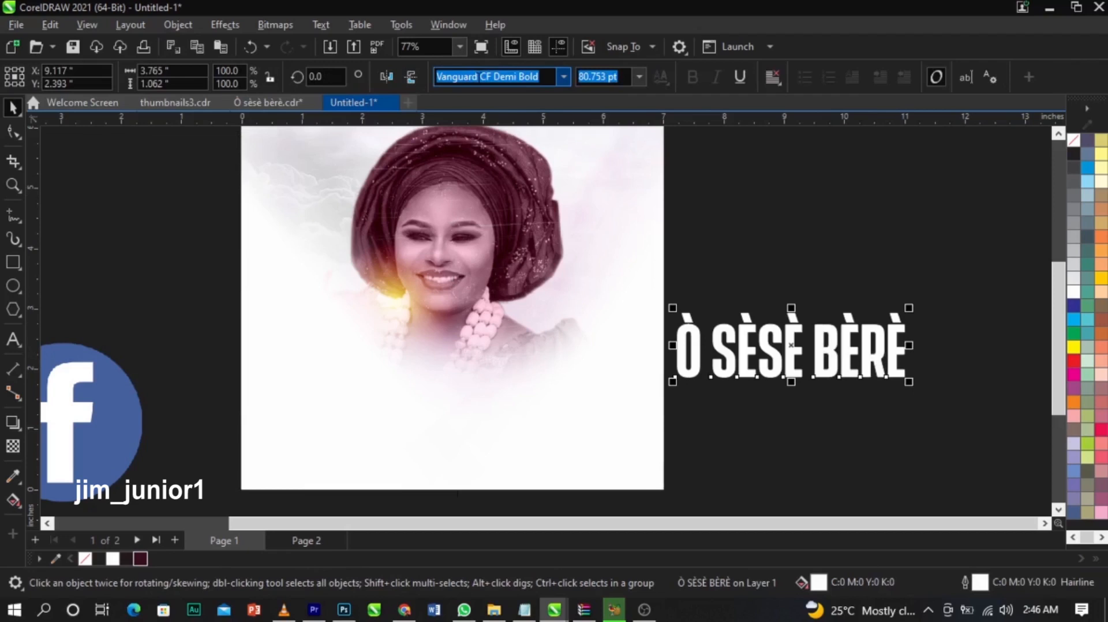
{"action": "left_click", "coordinate": [816, 280]}
{"action": "left_click", "coordinate": [821, 358]}
{"action": "left_click", "coordinate": [524, 610]}
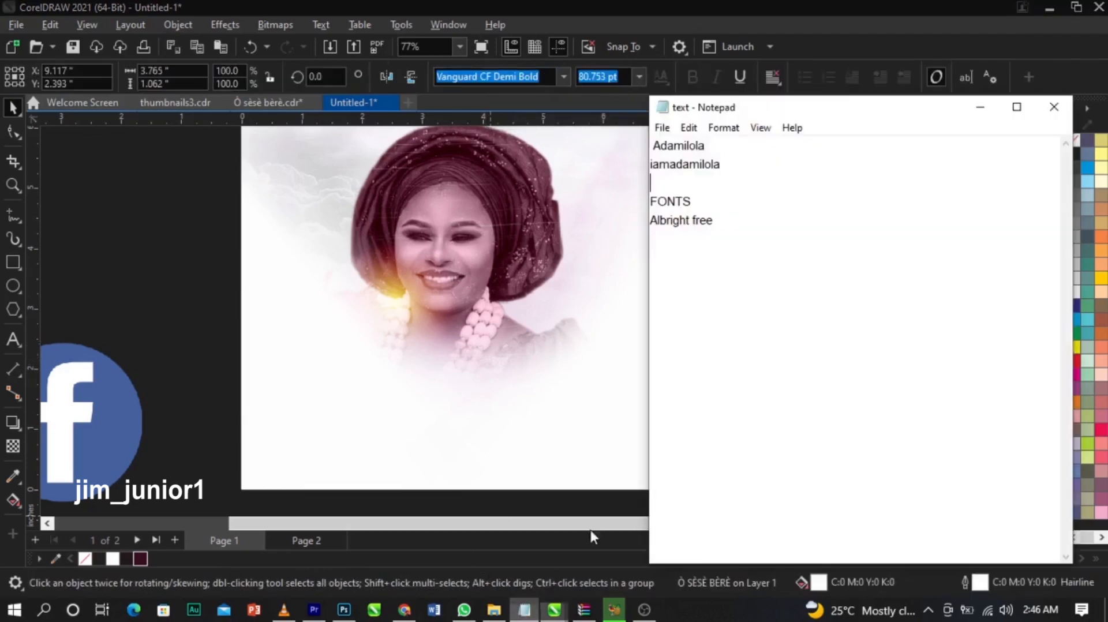
{"action": "left_click", "coordinate": [516, 294]}
{"action": "left_click", "coordinate": [791, 226]}
{"action": "left_click", "coordinate": [779, 358]}
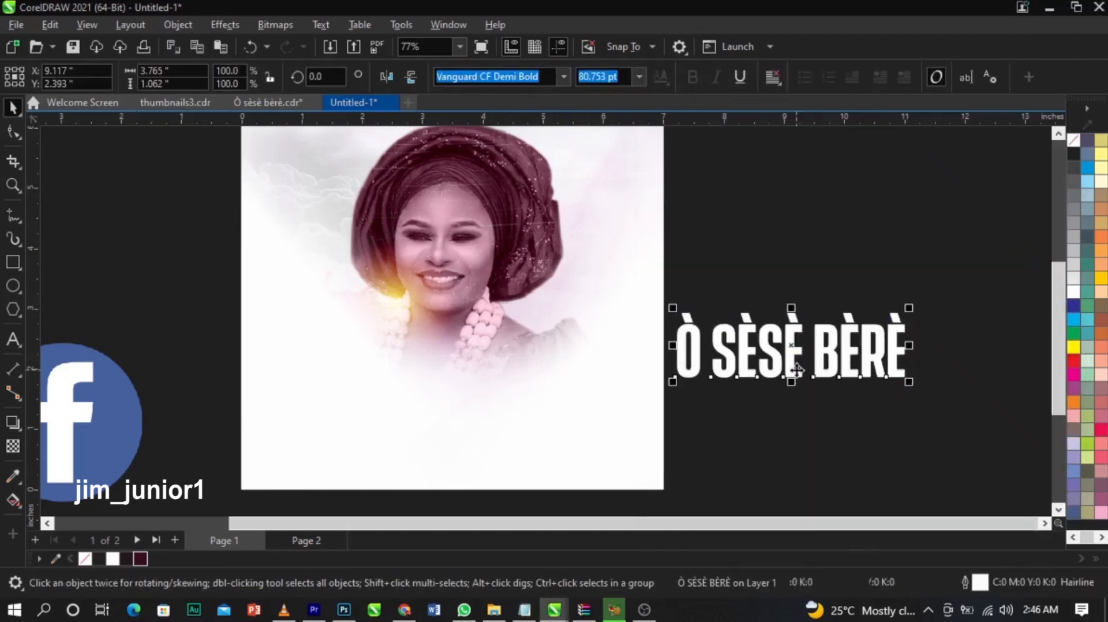
Position the title horizontally centred below the woman's photo and fill it with wine colour C56 M85 Y59 K71
{"action": "left_click_drag", "start_coordinate": [791, 346], "coordinate": [452, 394]}
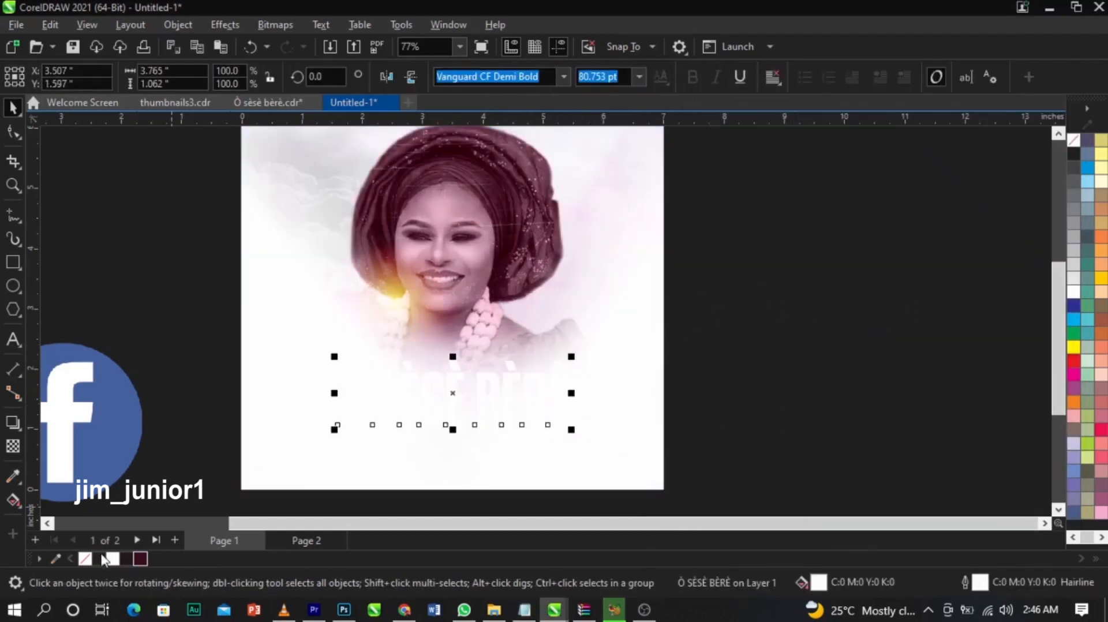
{"action": "left_click", "coordinate": [140, 558]}
{"action": "left_click", "coordinate": [592, 415], "text": "shift"}
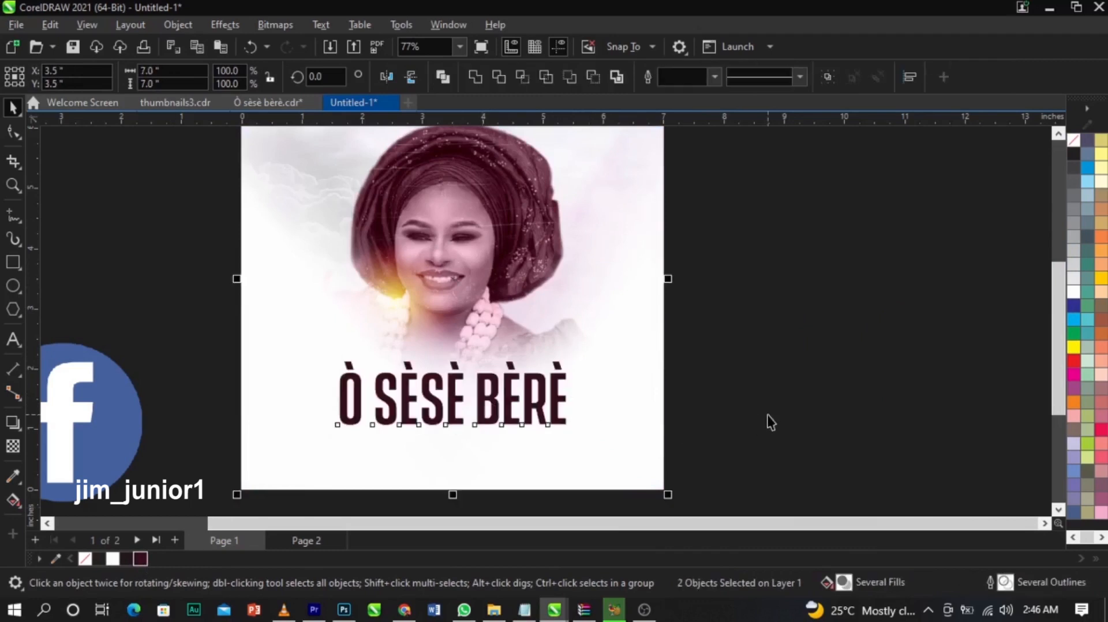
{"action": "key", "text": "c"}
{"action": "left_click", "coordinate": [767, 415]}
Enlarge the title to about 86 pt and lower it to about Y 1.385 inches
{"action": "scroll", "coordinate": [504, 412], "scroll_direction": "up", "scroll_amount": 1}
{"action": "left_click", "coordinate": [549, 408]}
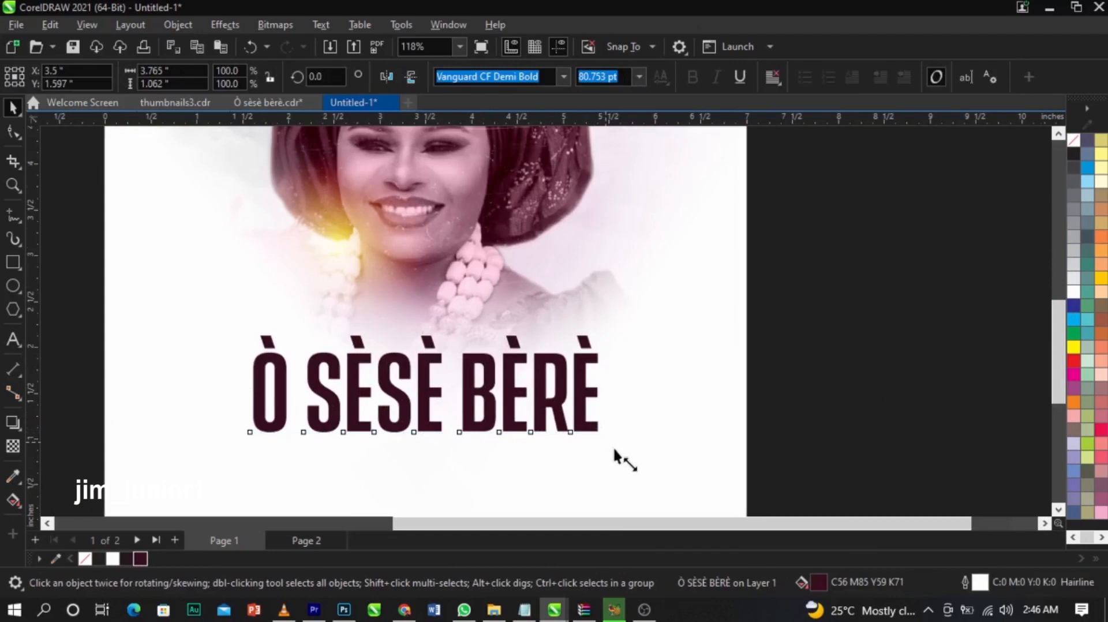
{"action": "left_click_drag", "start_coordinate": [608, 443], "coordinate": [620, 453]}
{"action": "left_click_drag", "start_coordinate": [590, 379], "coordinate": [591, 397]}
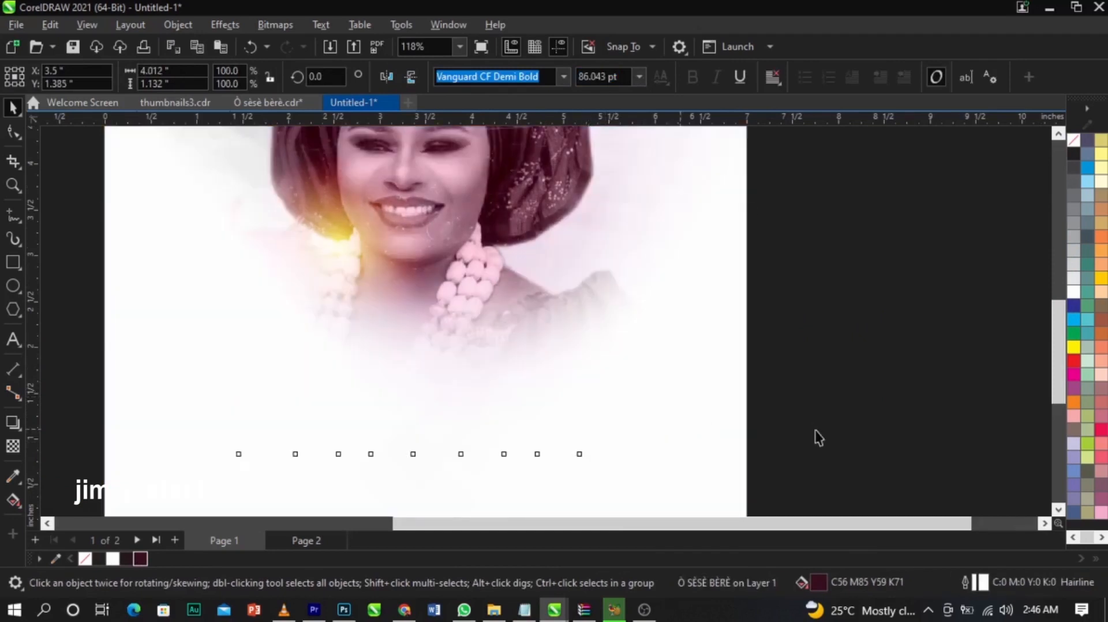
{"action": "left_click", "coordinate": [815, 431]}
{"action": "scroll", "coordinate": [555, 335], "scroll_direction": "down", "scroll_amount": 2}
{"action": "scroll", "coordinate": [530, 399], "scroll_direction": "up", "scroll_amount": 1}
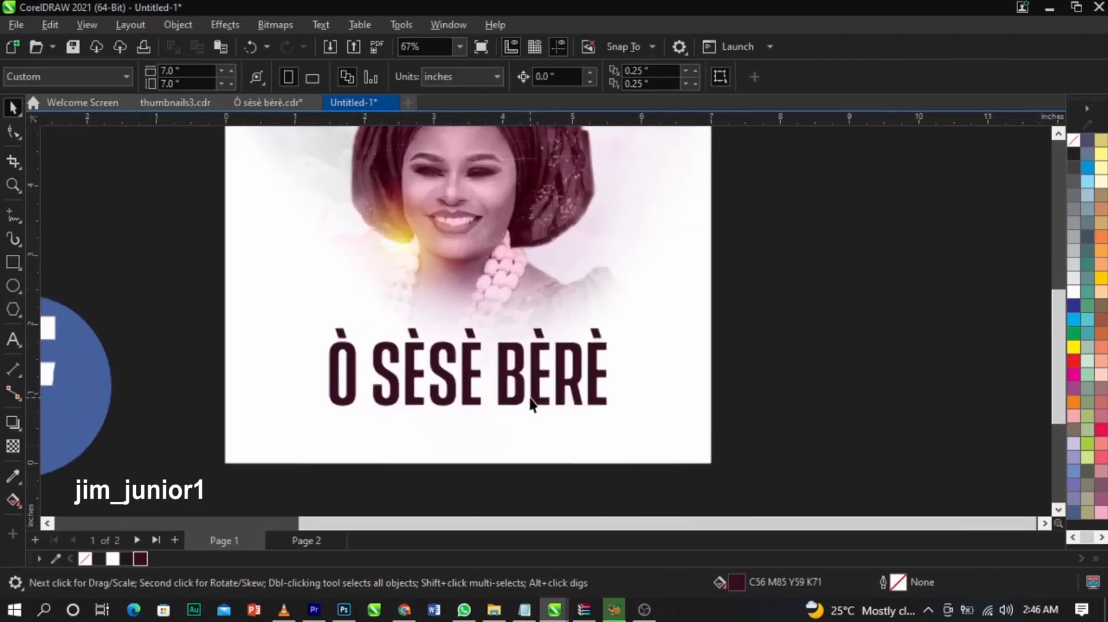
Raise the title to about Y 1.561 inches and centre it horizontally on the cover background
{"action": "scroll", "coordinate": [531, 399], "scroll_direction": "up", "scroll_amount": 4}
{"action": "left_click_drag", "start_coordinate": [537, 365], "coordinate": [534, 341]}
{"action": "left_click", "coordinate": [687, 364], "text": "shift"}
{"action": "key", "text": "c"}
{"action": "scroll", "coordinate": [662, 358], "scroll_direction": "down", "scroll_amount": 2}
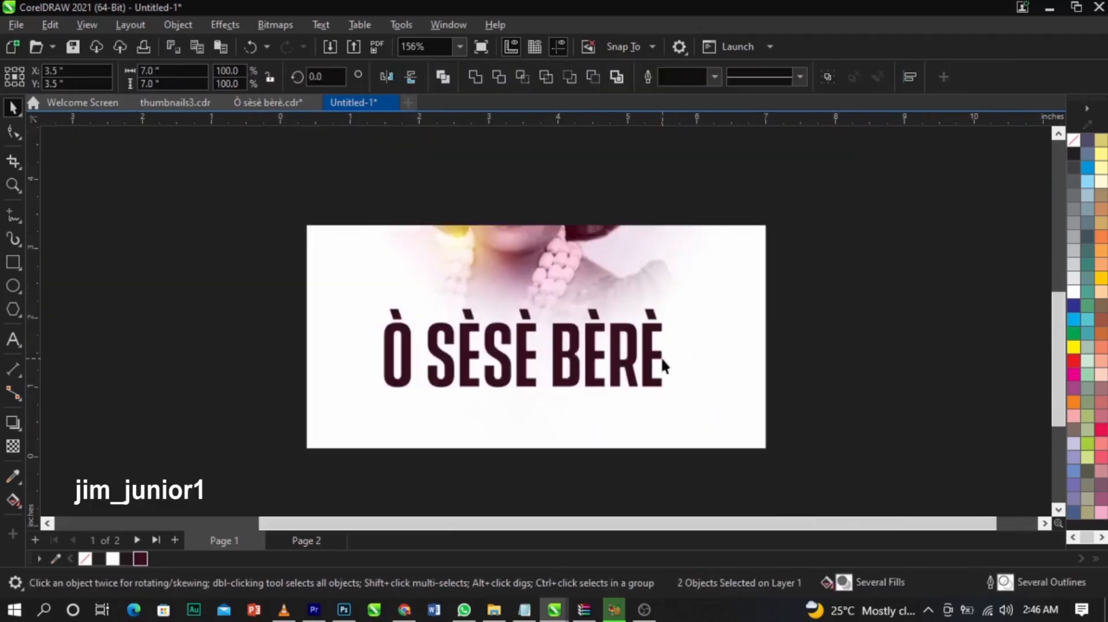
{"action": "key", "text": "Escape"}
Move the pink watercolor image over the title's first letter, at about X 0.803, Y 1.723 inches
{"action": "scroll", "coordinate": [660, 357], "scroll_direction": "down", "scroll_amount": 4}
{"action": "left_click_drag", "start_coordinate": [196, 186], "coordinate": [455, 354]}
{"action": "key", "text": "z"}
{"action": "left_click_drag", "start_coordinate": [303, 251], "coordinate": [800, 450]}
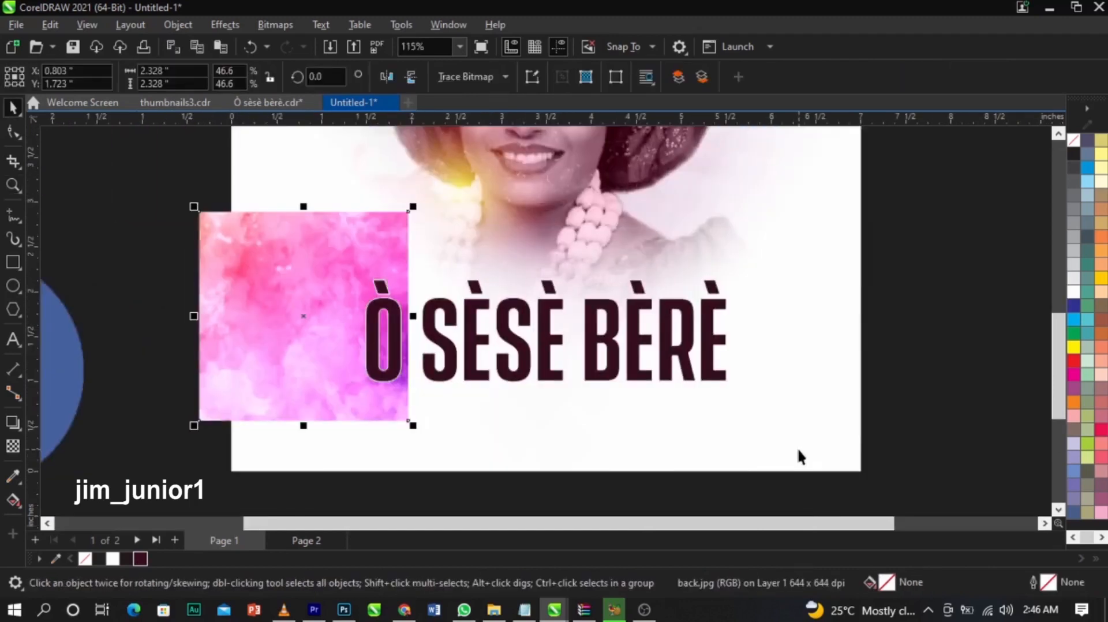
Remove the white hairline outline from the title text
{"action": "left_click", "coordinate": [435, 333]}
{"action": "scroll", "coordinate": [373, 324], "scroll_direction": "up", "scroll_amount": 2}
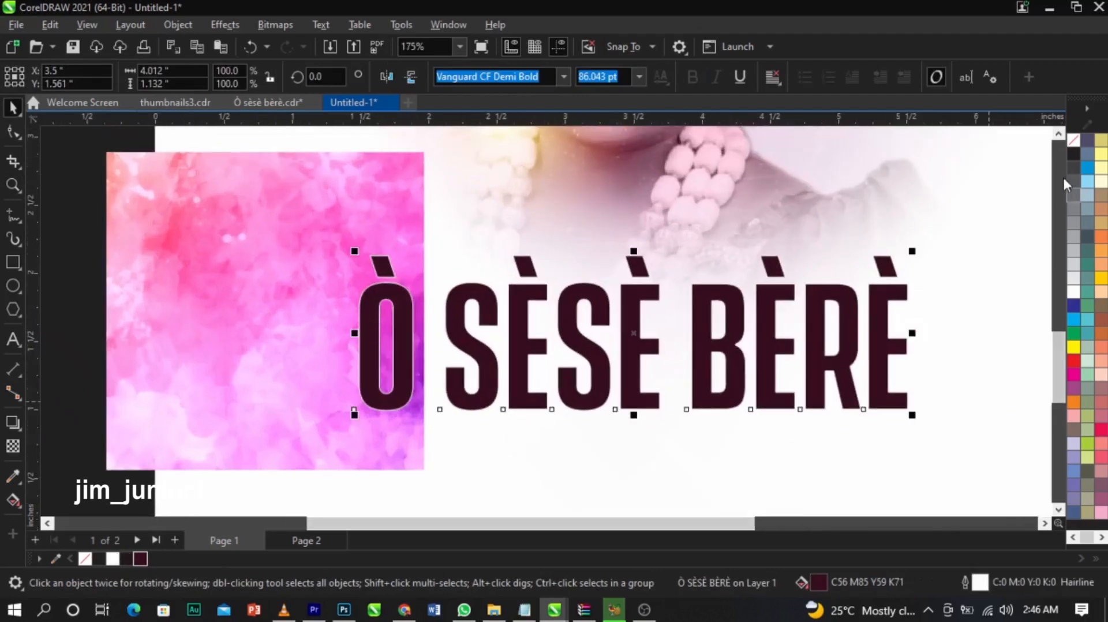
{"action": "right_click", "coordinate": [1078, 139]}
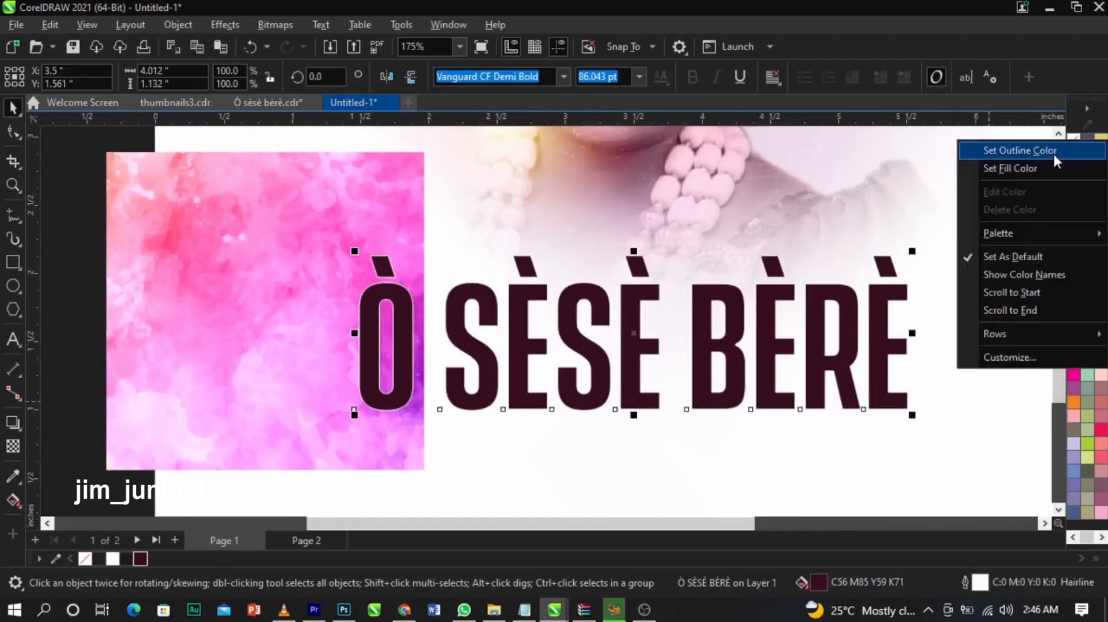
{"action": "left_click", "coordinate": [1007, 150]}
{"action": "left_click", "coordinate": [494, 238]}
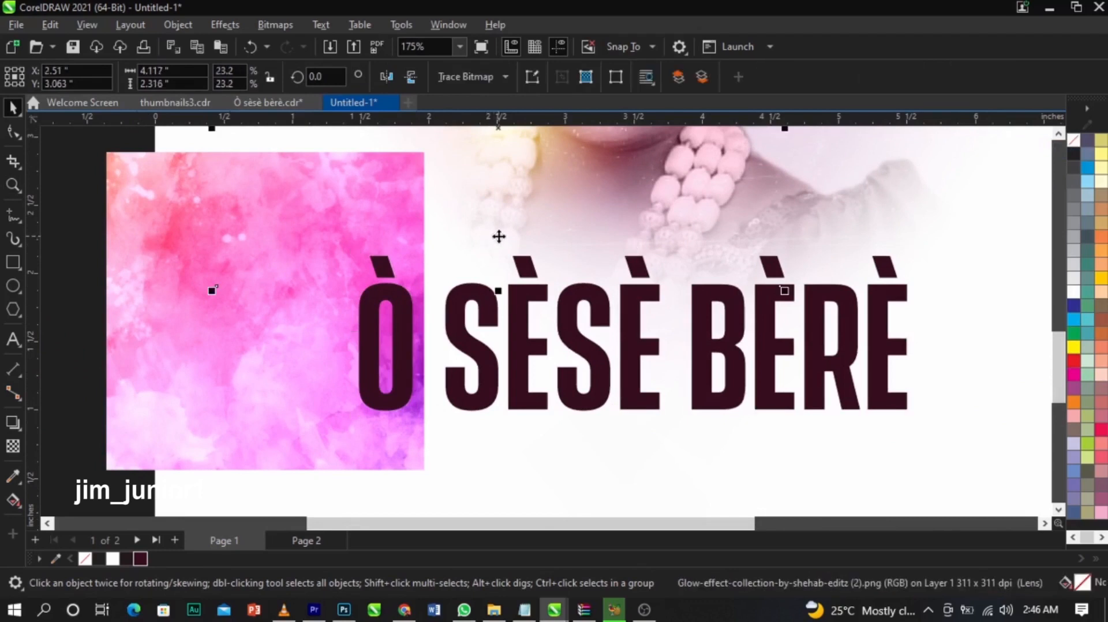
PowerClip the pink watercolor image inside the title text
{"action": "left_click", "coordinate": [228, 305]}
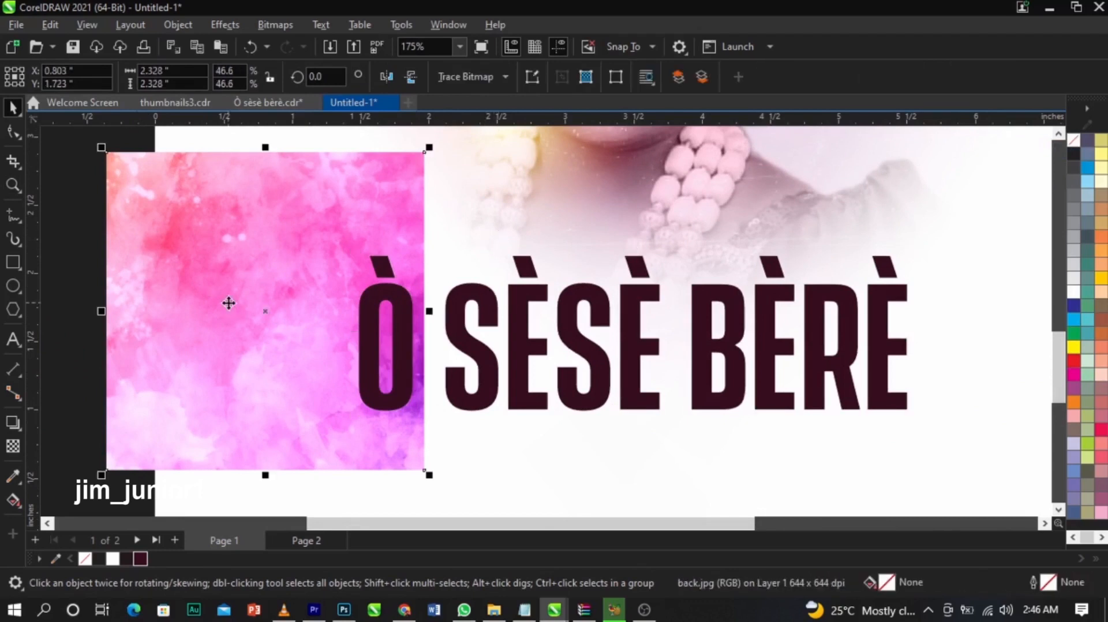
{"action": "right_click", "coordinate": [228, 303]}
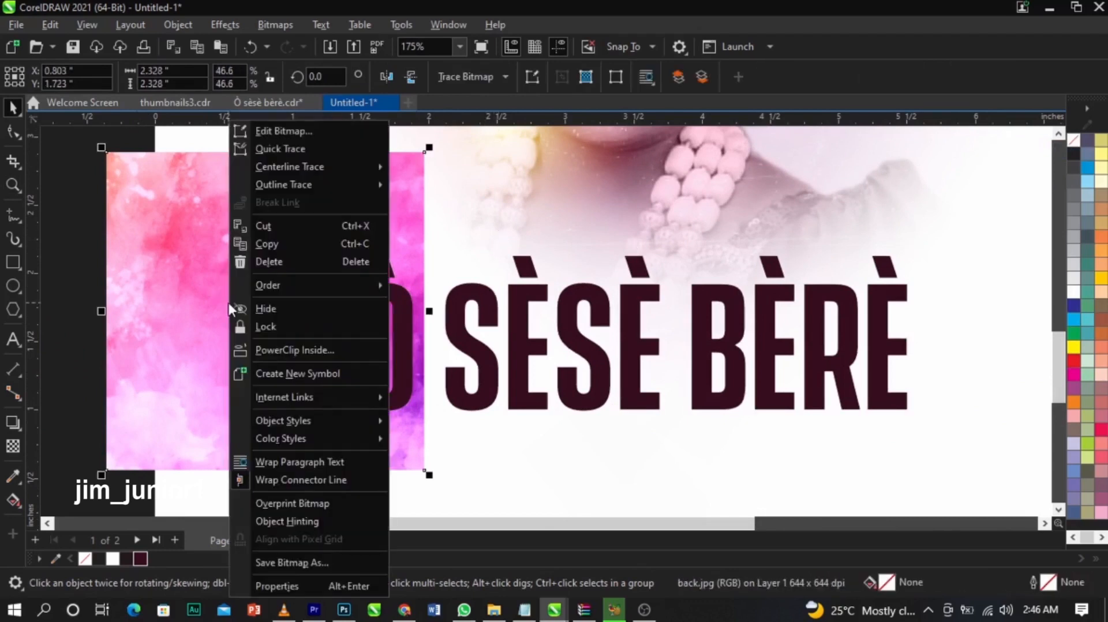
{"action": "left_click", "coordinate": [278, 351]}
{"action": "left_click", "coordinate": [479, 362]}
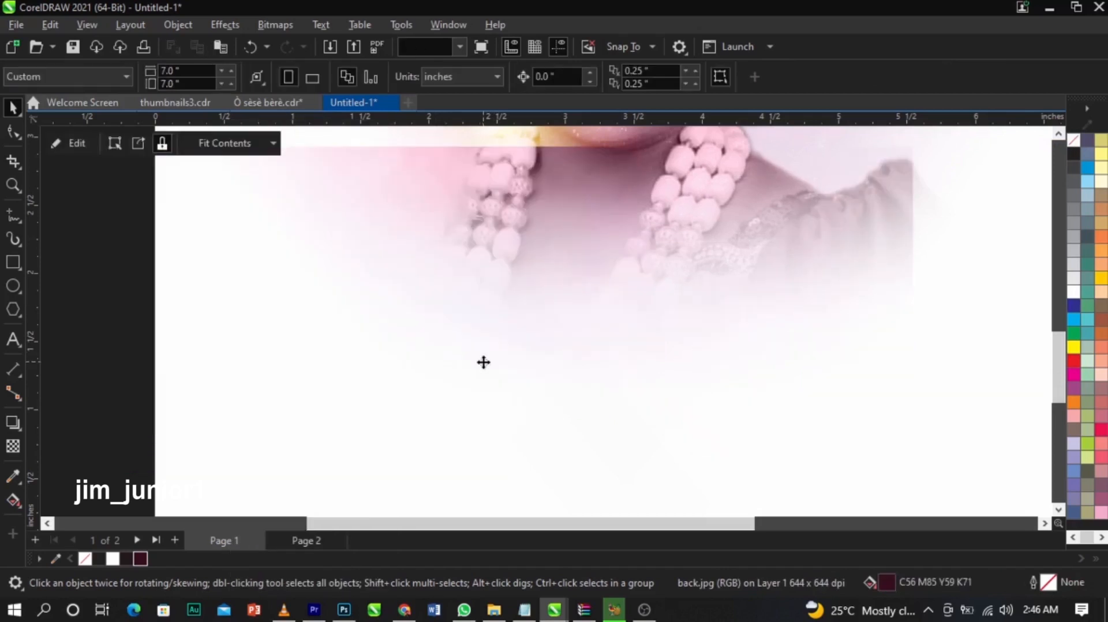
Edit the title's PowerClip contents, resizing the pink watercolor image to about 1.559 inches square at about X 2.22, Y 1.405 inches
{"action": "right_click", "coordinate": [485, 359]}
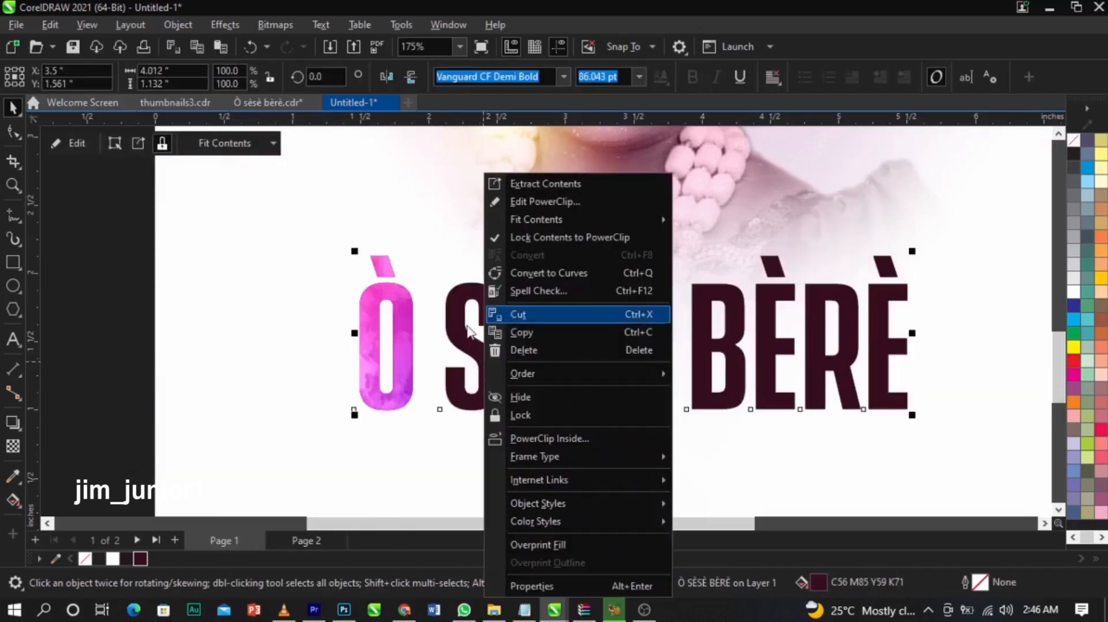
{"action": "left_click", "coordinate": [587, 203]}
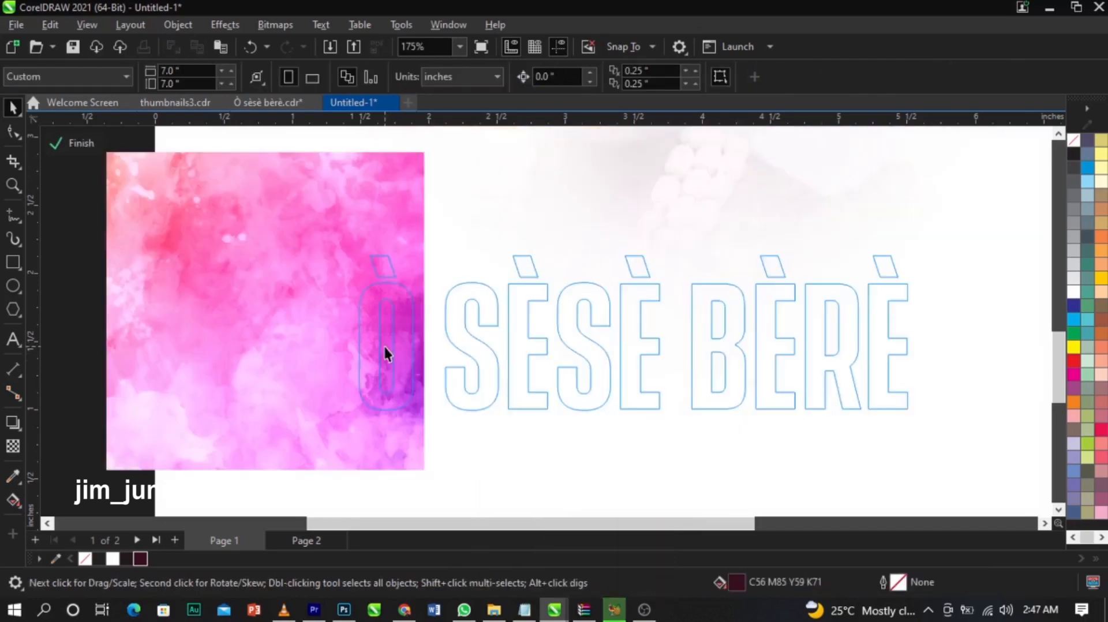
{"action": "left_click_drag", "start_coordinate": [369, 347], "coordinate": [558, 365]}
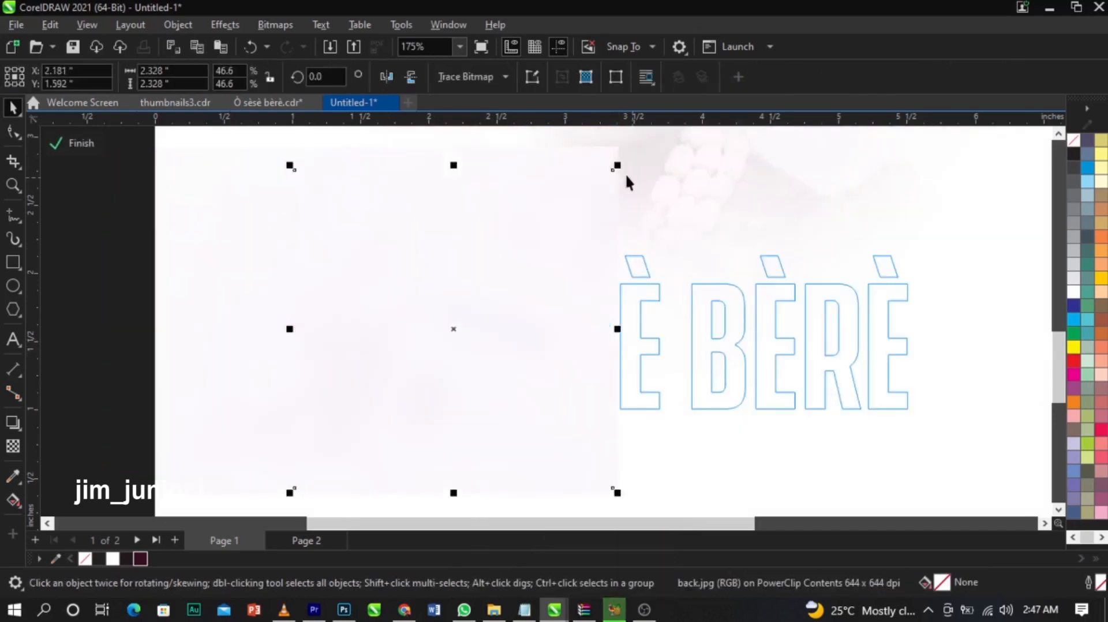
{"action": "left_click_drag", "start_coordinate": [618, 168], "coordinate": [643, 157]}
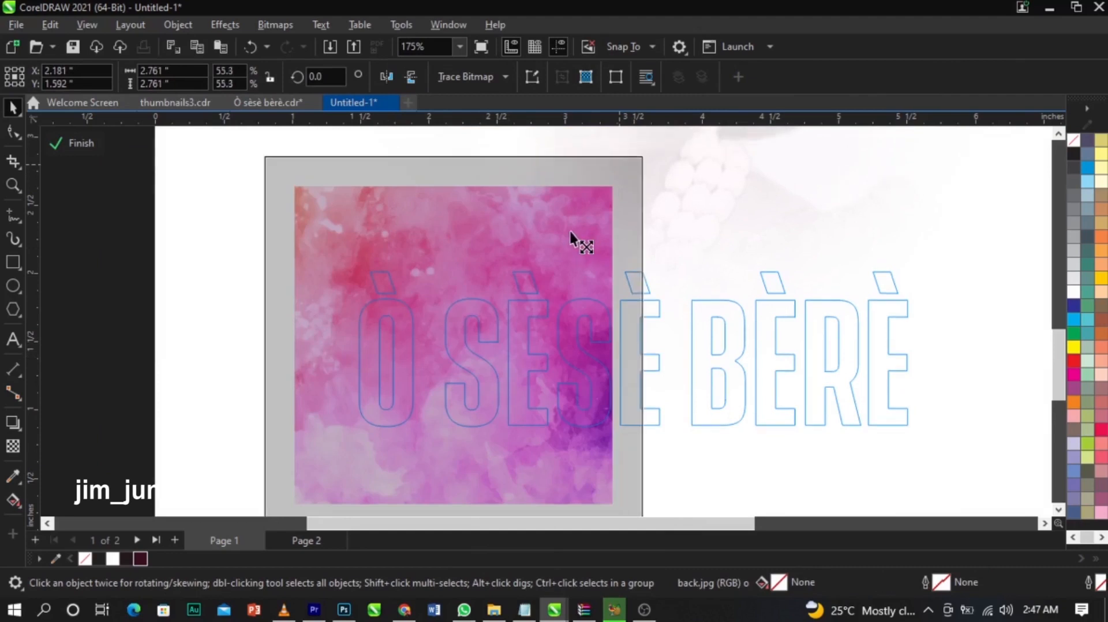
{"action": "left_click_drag", "start_coordinate": [569, 232], "coordinate": [561, 240]}
{"action": "left_click_drag", "start_coordinate": [544, 248], "coordinate": [551, 272]}
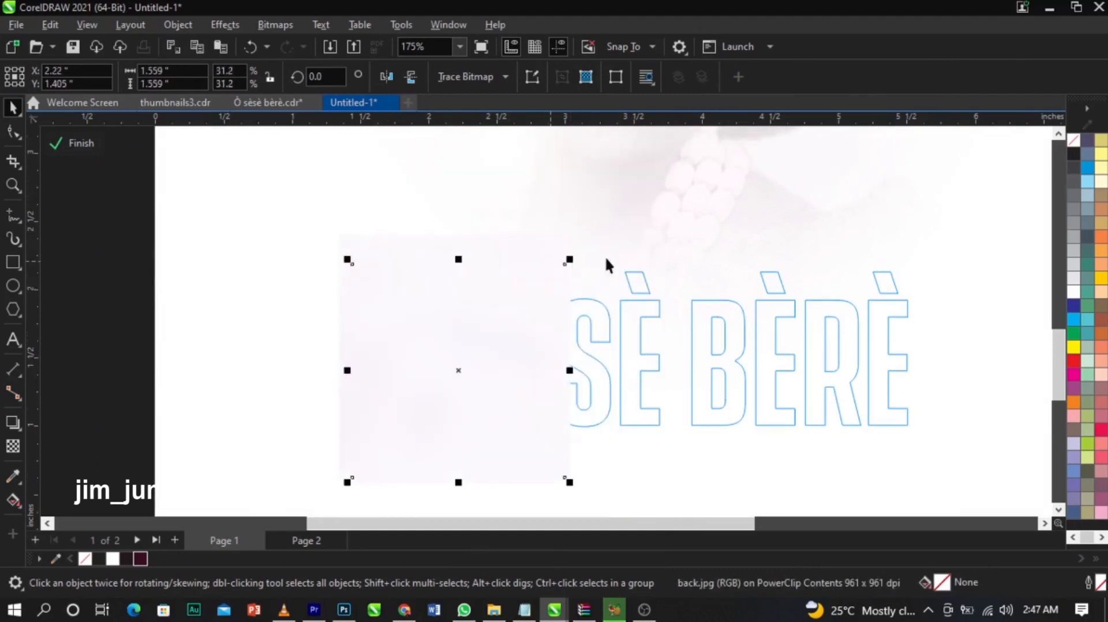
Try the Screen merge mode on the watercolor image inside the title and finish editing the PowerClip
{"action": "left_click", "coordinate": [12, 450]}
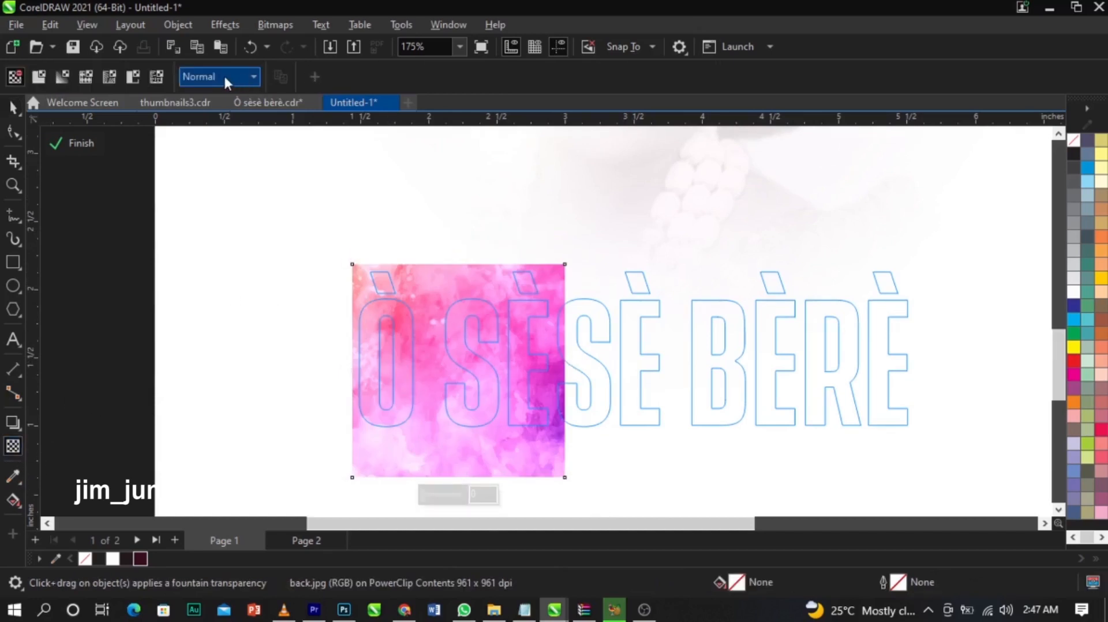
{"action": "left_click", "coordinate": [226, 79]}
{"action": "left_click", "coordinate": [115, 363], "text": "ctrl"}
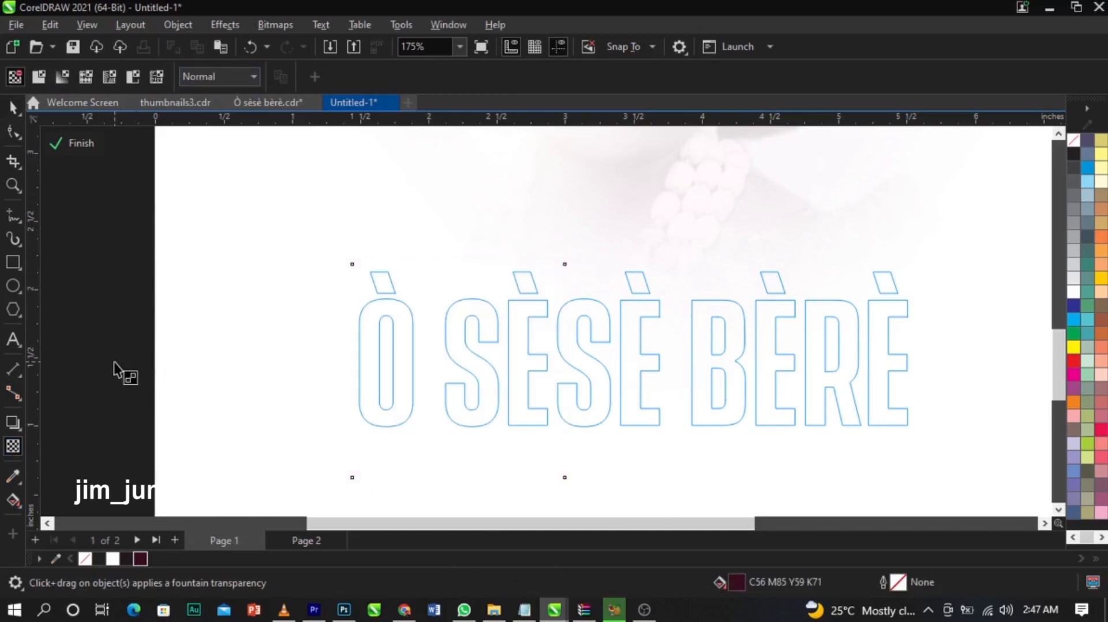
{"action": "key", "text": "space"}
{"action": "left_click", "coordinate": [113, 362]}
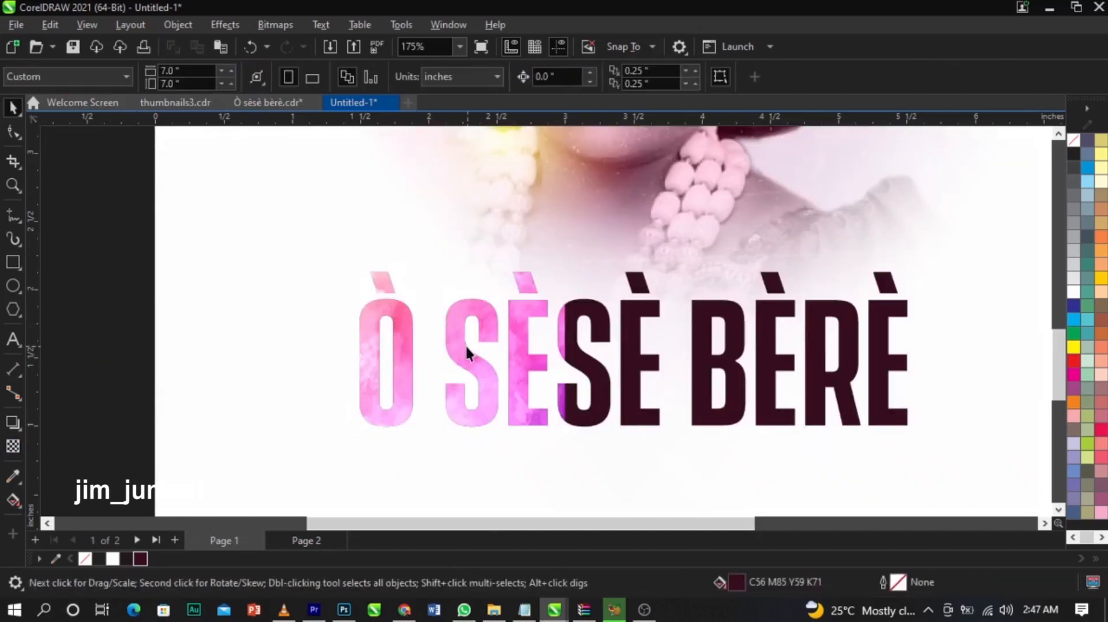
Try the Overlay merge mode on the watercolor image inside the title and finish editing the PowerClip
{"action": "left_click", "coordinate": [467, 347], "text": "ctrl"}
{"action": "left_click", "coordinate": [450, 348]}
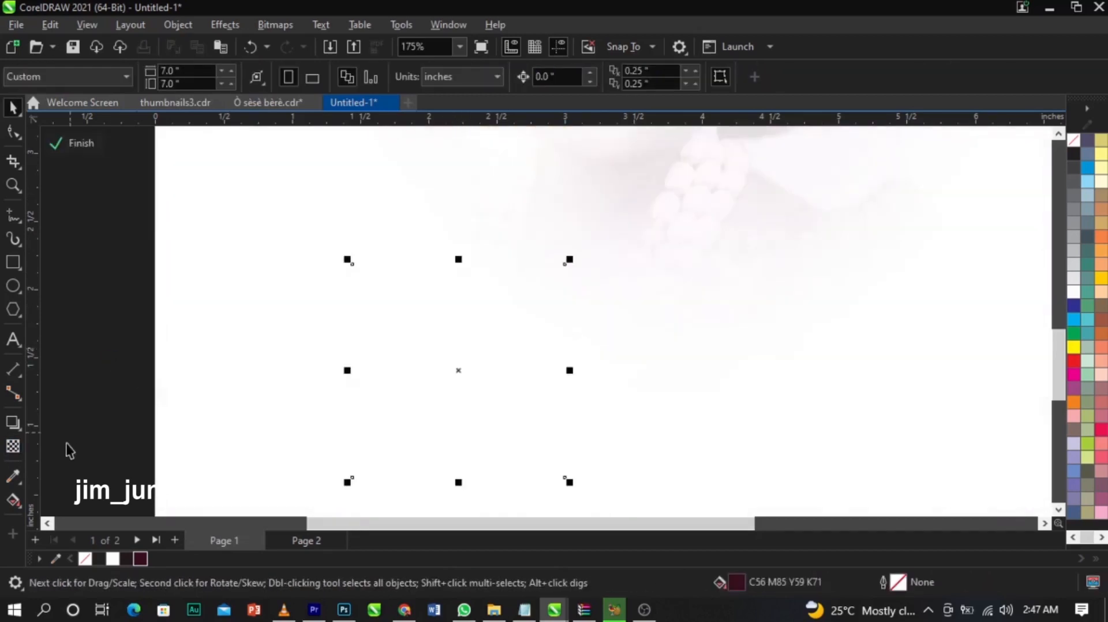
{"action": "left_click", "coordinate": [14, 447]}
{"action": "left_click", "coordinate": [220, 78]}
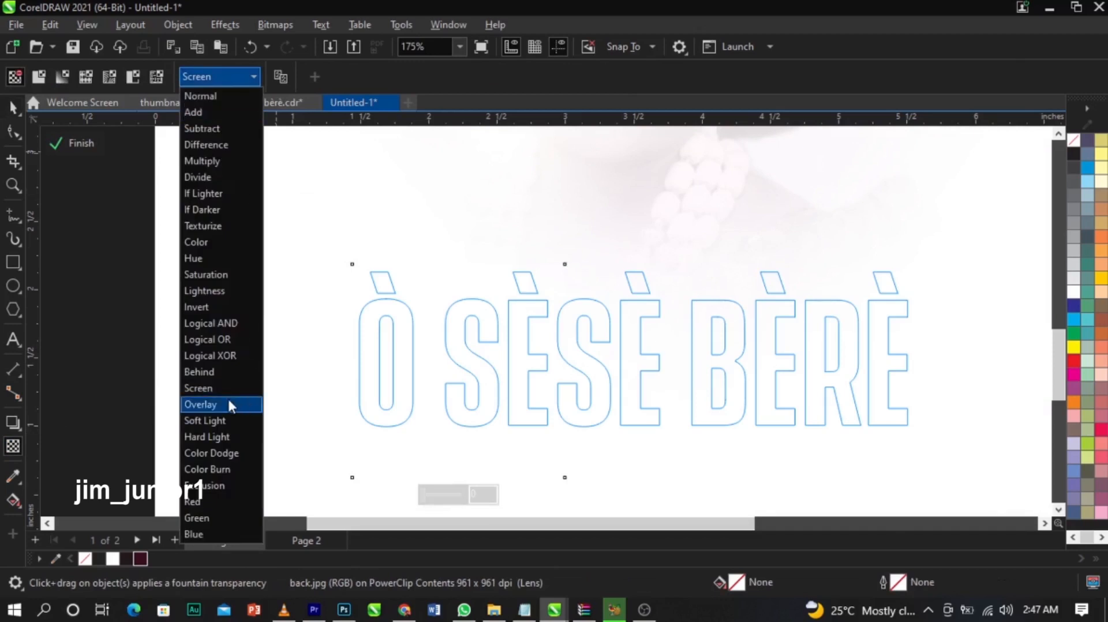
{"action": "left_click", "coordinate": [227, 402]}
{"action": "left_click", "coordinate": [144, 361]}
{"action": "left_click", "coordinate": [145, 361], "text": "ctrl"}
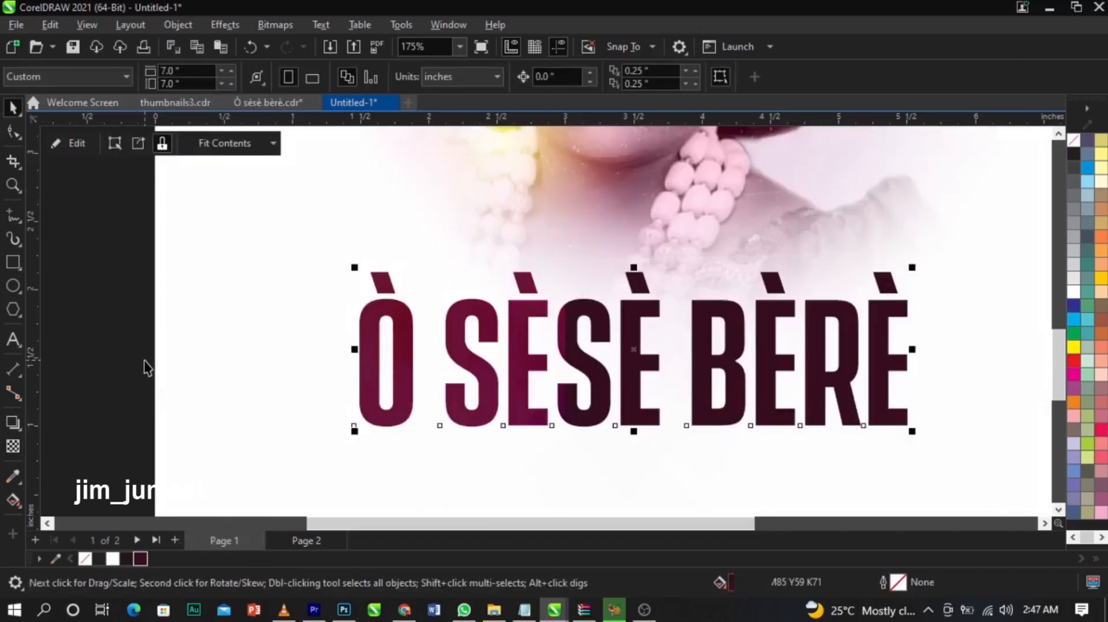
{"action": "left_click", "coordinate": [145, 362]}
Set the clipped watercolor image to Normal merge mode and fade it out horizontally from the Ò towards the first È
{"action": "double_click", "coordinate": [514, 363]}
{"action": "left_click", "coordinate": [554, 350]}
{"action": "left_click", "coordinate": [14, 450]}
{"action": "left_click", "coordinate": [229, 77]}
{"action": "left_click", "coordinate": [223, 94]}
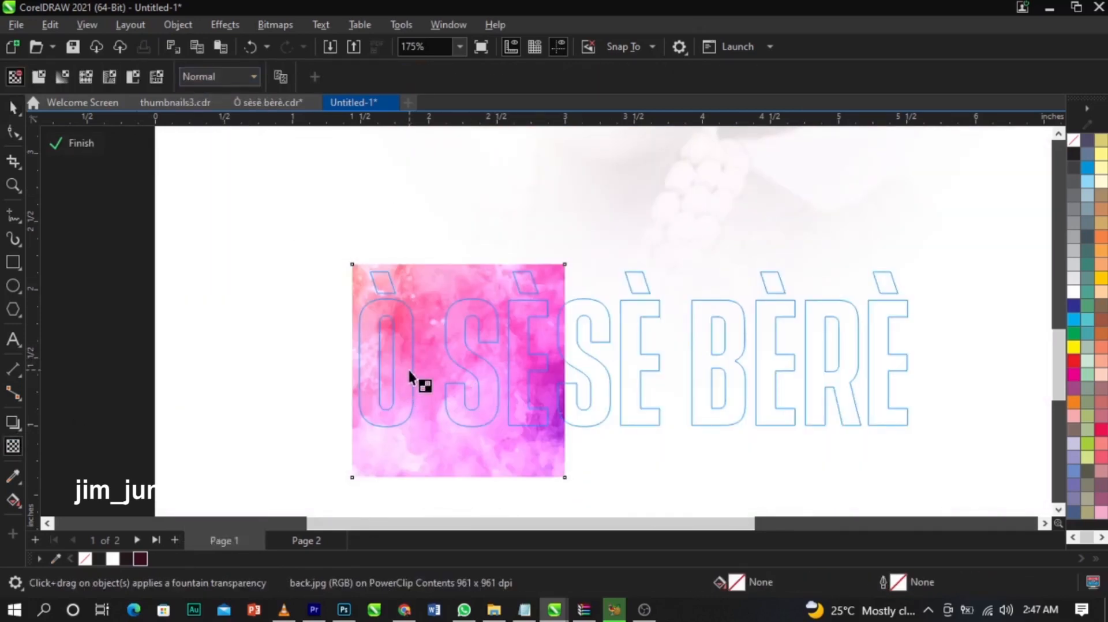
{"action": "left_click_drag", "start_coordinate": [409, 370], "coordinate": [520, 369]}
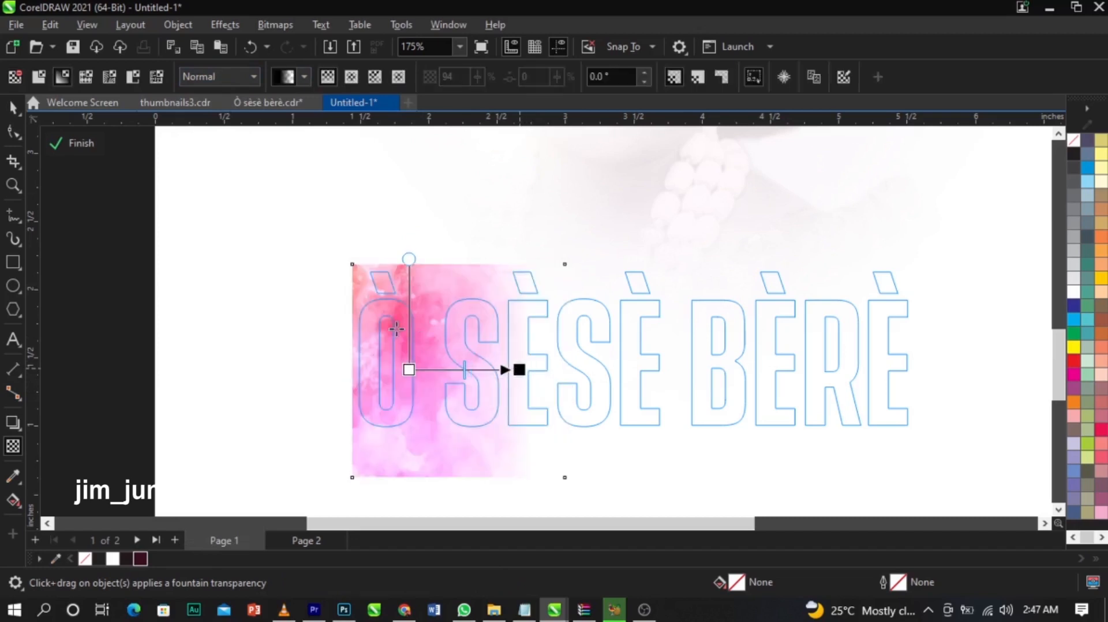
Slightly enlarge the faded watercolor image, nudge it up over the title's first letters and finish editing the PowerClip
{"action": "key", "text": "space"}
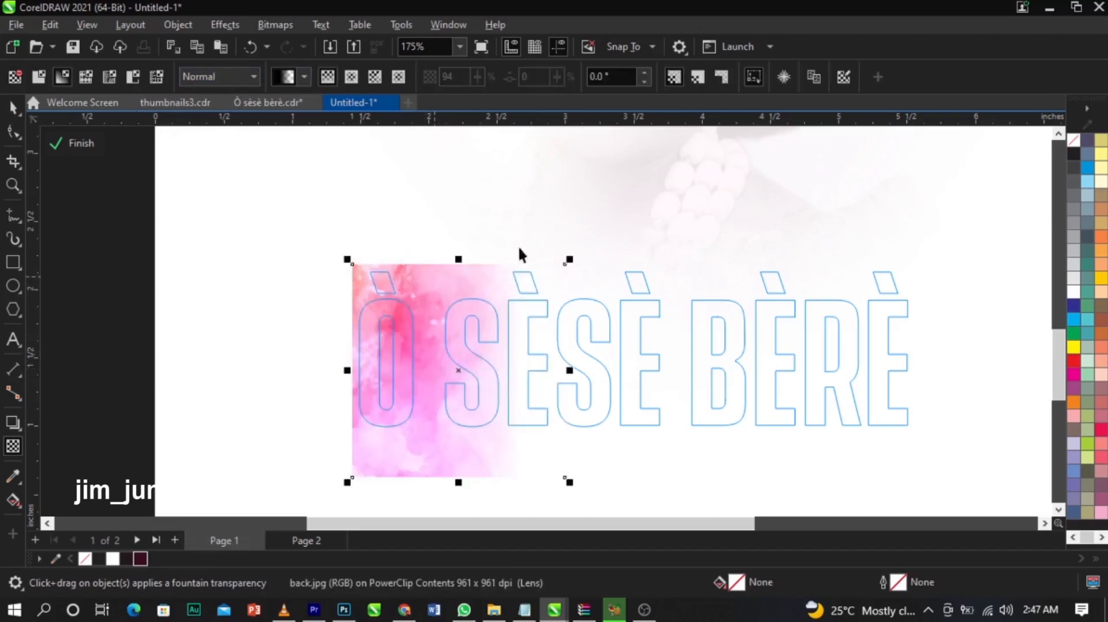
{"action": "left_click_drag", "start_coordinate": [569, 261], "coordinate": [578, 249]}
{"action": "left_click_drag", "start_coordinate": [510, 307], "coordinate": [510, 303]}
{"action": "left_click", "coordinate": [88, 287], "text": "ctrl"}
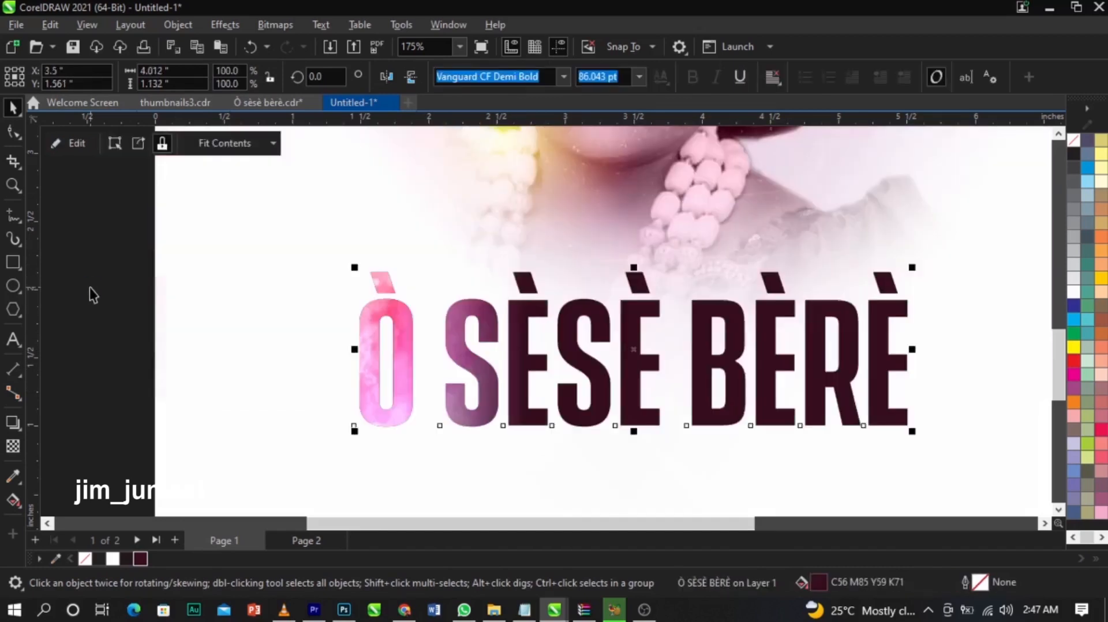
{"action": "left_click", "coordinate": [197, 292]}
Open the title's uniform fill in the colour viewers with the RGB colour model
{"action": "scroll", "coordinate": [386, 299], "scroll_direction": "down", "scroll_amount": 2}
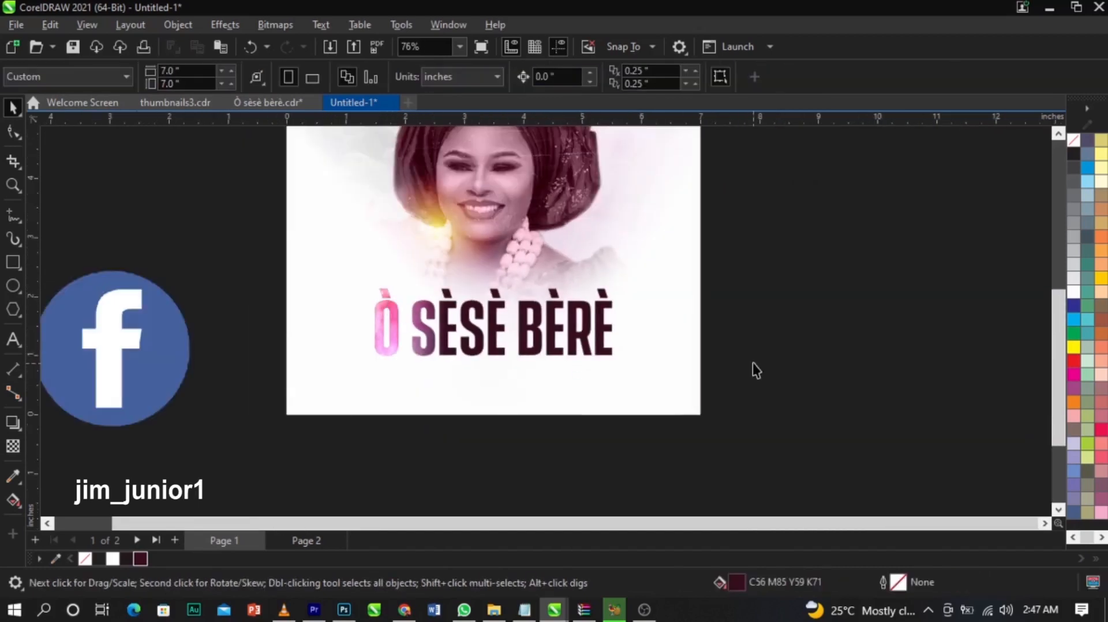
{"action": "left_click", "coordinate": [564, 342]}
{"action": "left_click", "coordinate": [574, 344]}
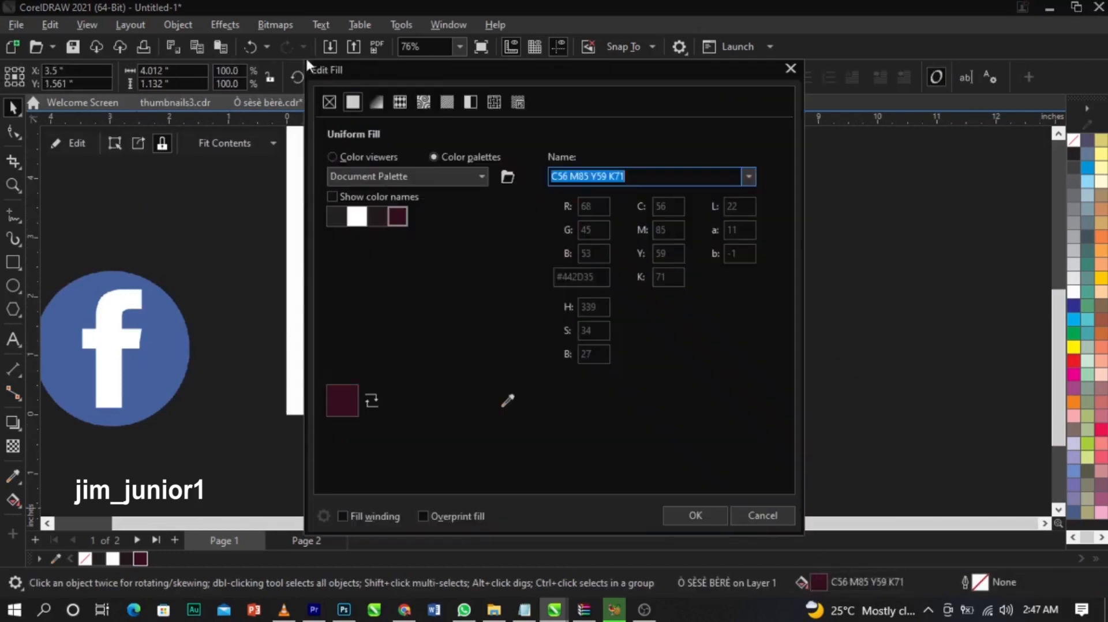
{"action": "left_click_drag", "start_coordinate": [359, 70], "coordinate": [677, 67]}
{"action": "left_click", "coordinate": [647, 151]}
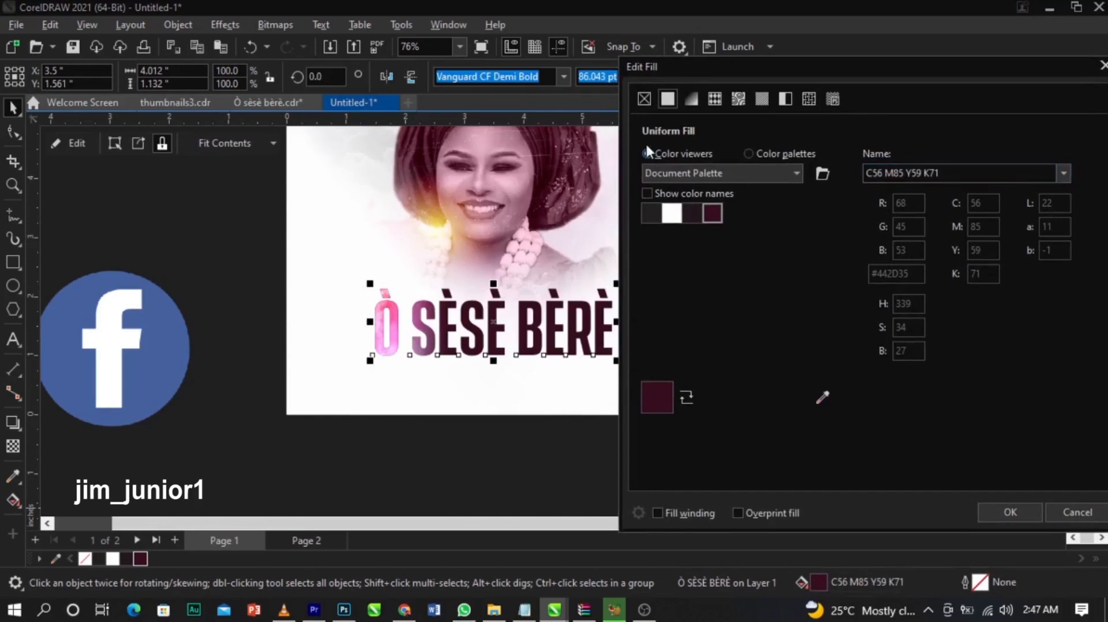
{"action": "left_click_drag", "start_coordinate": [714, 322], "coordinate": [809, 310]}
{"action": "left_click", "coordinate": [896, 176]}
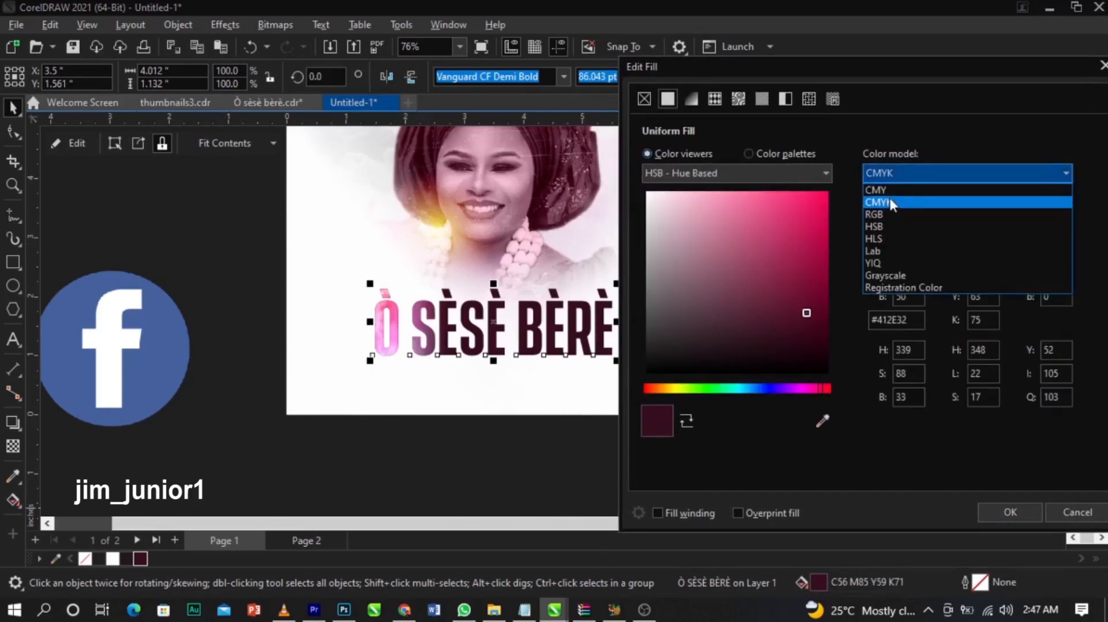
{"action": "left_click", "coordinate": [891, 214]}
Set the title's fill to the deep wine colour R 82, G 3, B 50 (#520332)
{"action": "left_click", "coordinate": [795, 315]}
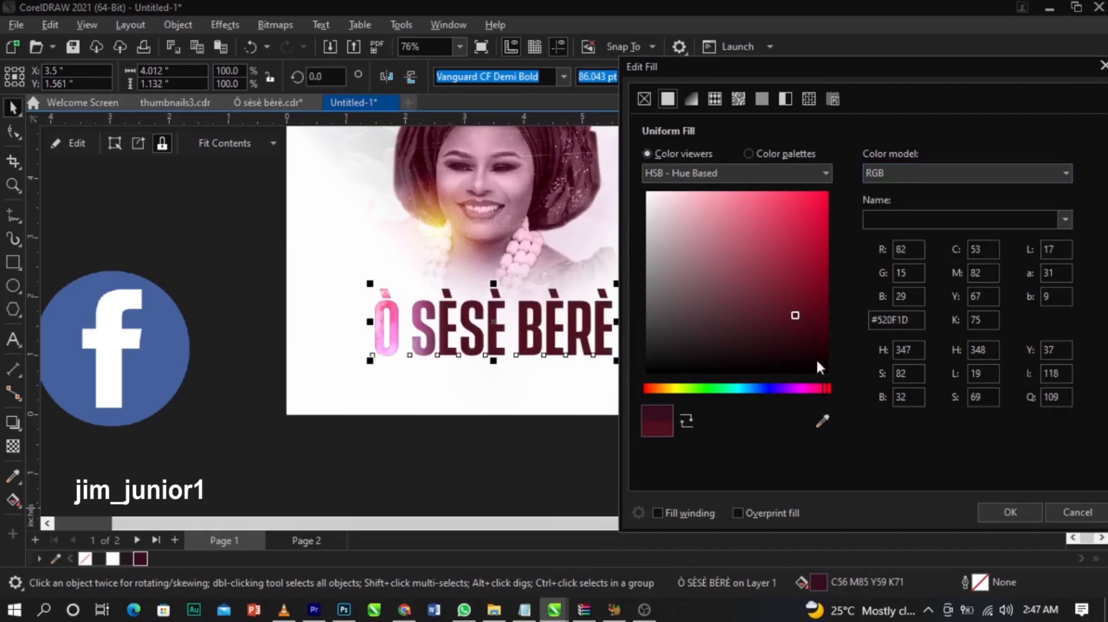
{"action": "left_click_drag", "start_coordinate": [827, 386], "coordinate": [814, 392]}
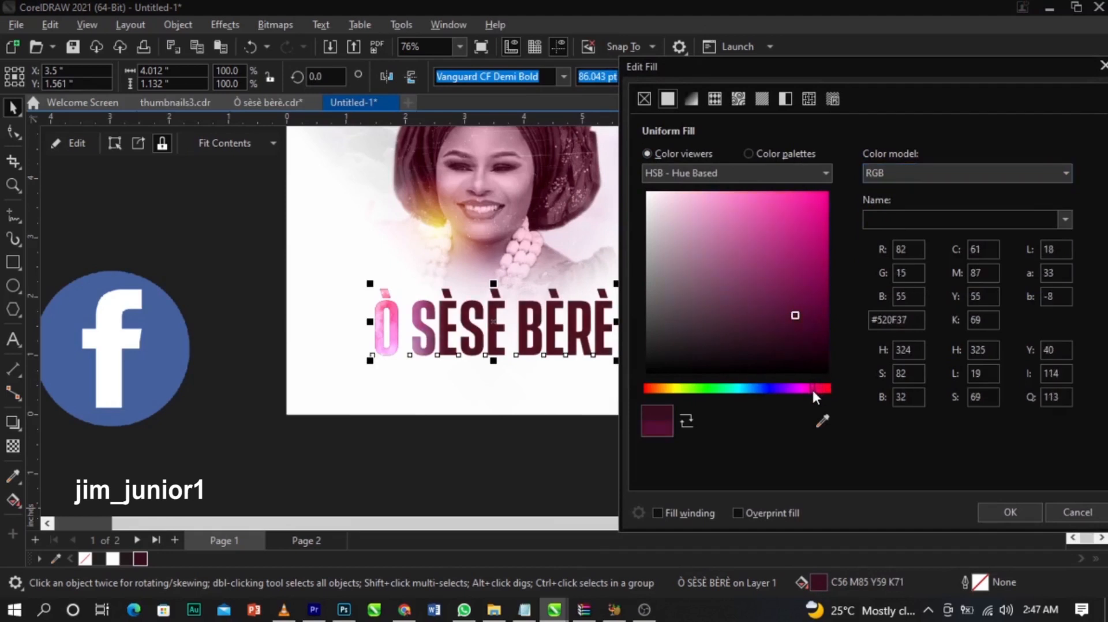
{"action": "left_click", "coordinate": [808, 322]}
{"action": "left_click_drag", "start_coordinate": [808, 323], "coordinate": [822, 315]}
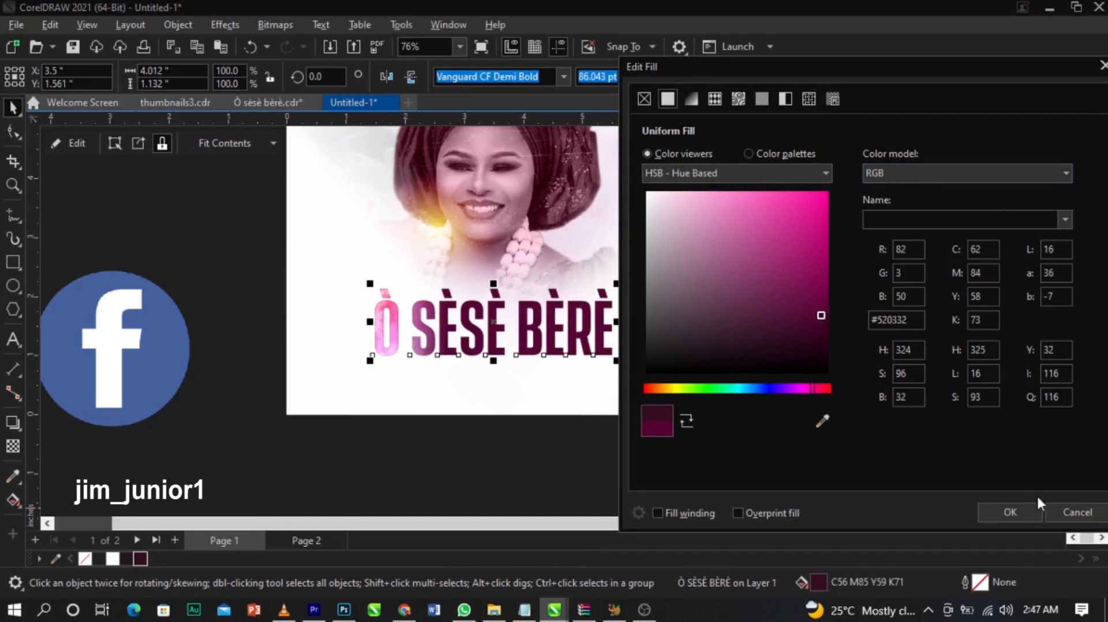
{"action": "left_click", "coordinate": [989, 513]}
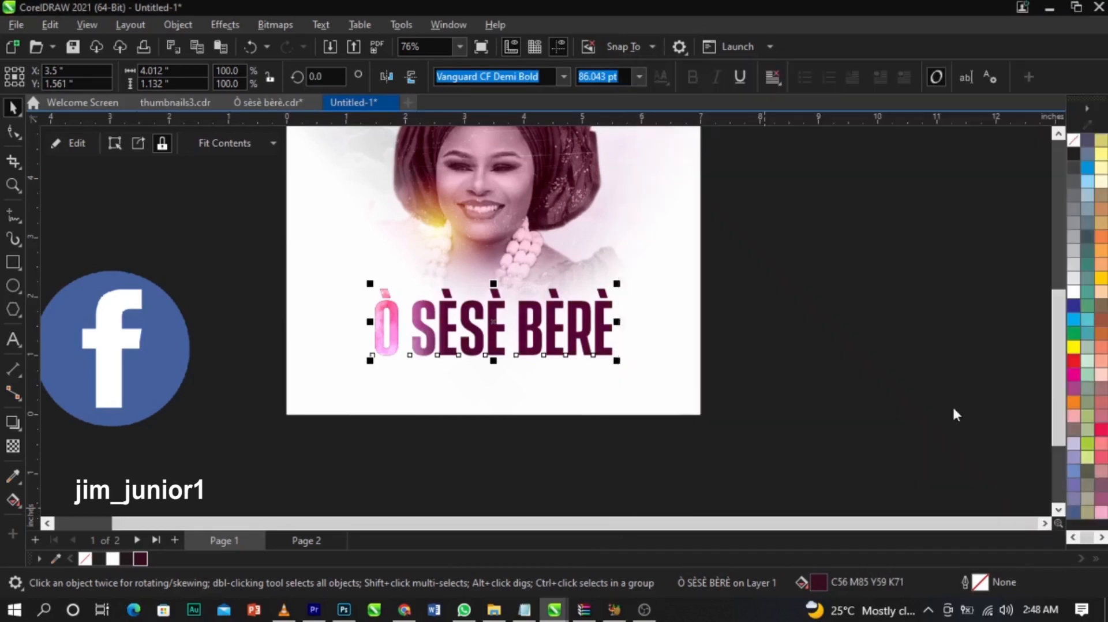
Duplicate the yellow glow image from beside the woman's neck onto the title's first È, at about X 2.507, Y 1.852 inches
{"action": "left_click", "coordinate": [659, 331], "text": "shift"}
{"action": "left_click", "coordinate": [783, 325]}
{"action": "left_click", "coordinate": [432, 246]}
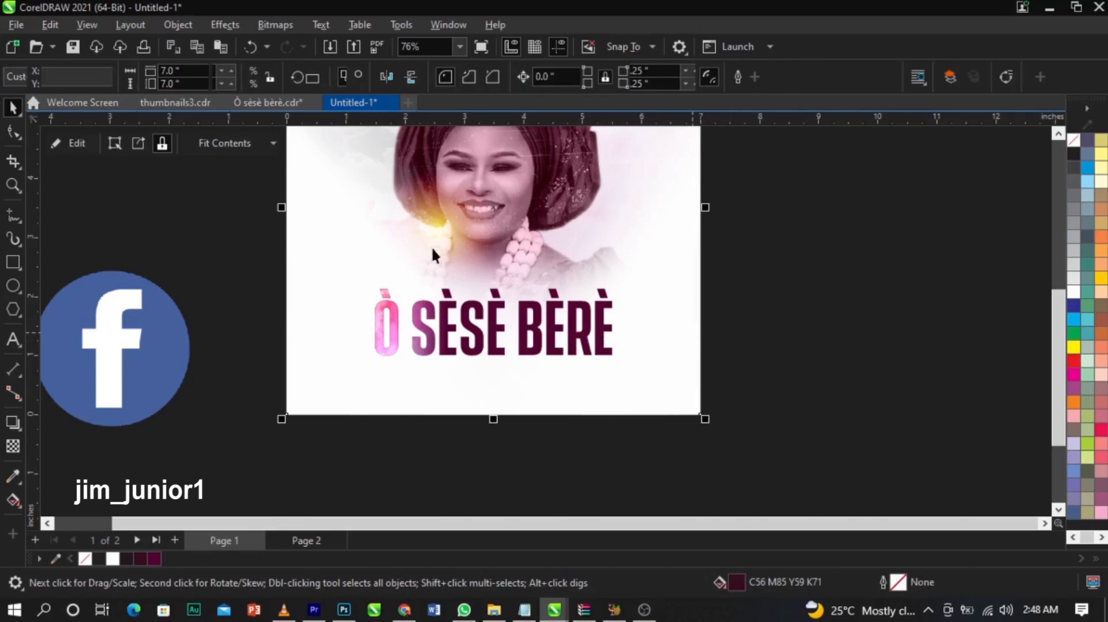
{"action": "left_click", "coordinate": [434, 226]}
{"action": "left_click_drag", "start_coordinate": [434, 226], "coordinate": [457, 301]}
{"action": "left_click_drag", "start_coordinate": [559, 372], "coordinate": [539, 364]}
{"action": "scroll", "coordinate": [443, 284], "scroll_direction": "up", "scroll_amount": 2}
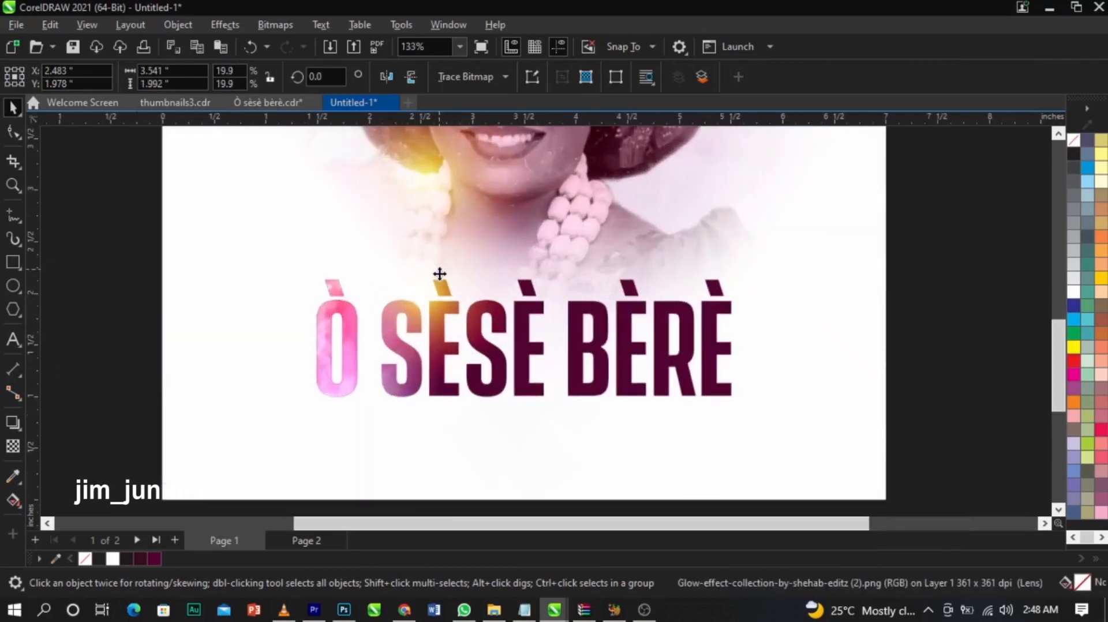
{"action": "left_click_drag", "start_coordinate": [438, 276], "coordinate": [441, 284]}
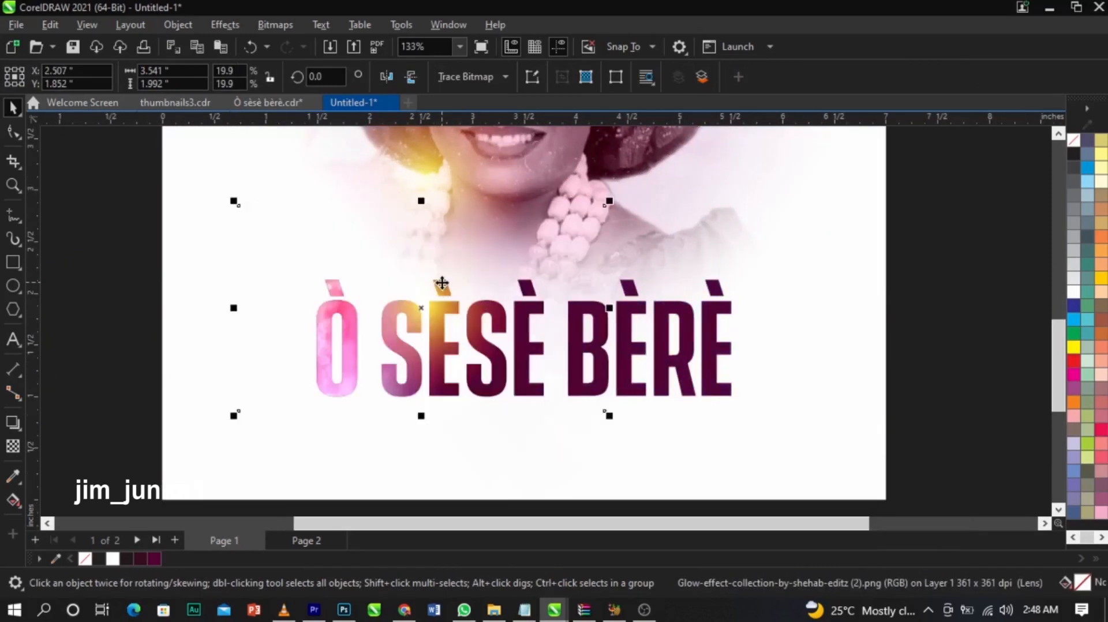
{"action": "scroll", "coordinate": [659, 328], "scroll_direction": "down", "scroll_amount": 2}
{"action": "key", "text": "Escape"}
Copy the 10.578 by 7.933 inch texture image from the cover background's PowerClip and leave its contents
{"action": "scroll", "coordinate": [600, 351], "scroll_direction": "down", "scroll_amount": 1}
{"action": "scroll", "coordinate": [570, 282], "scroll_direction": "up", "scroll_amount": 2}
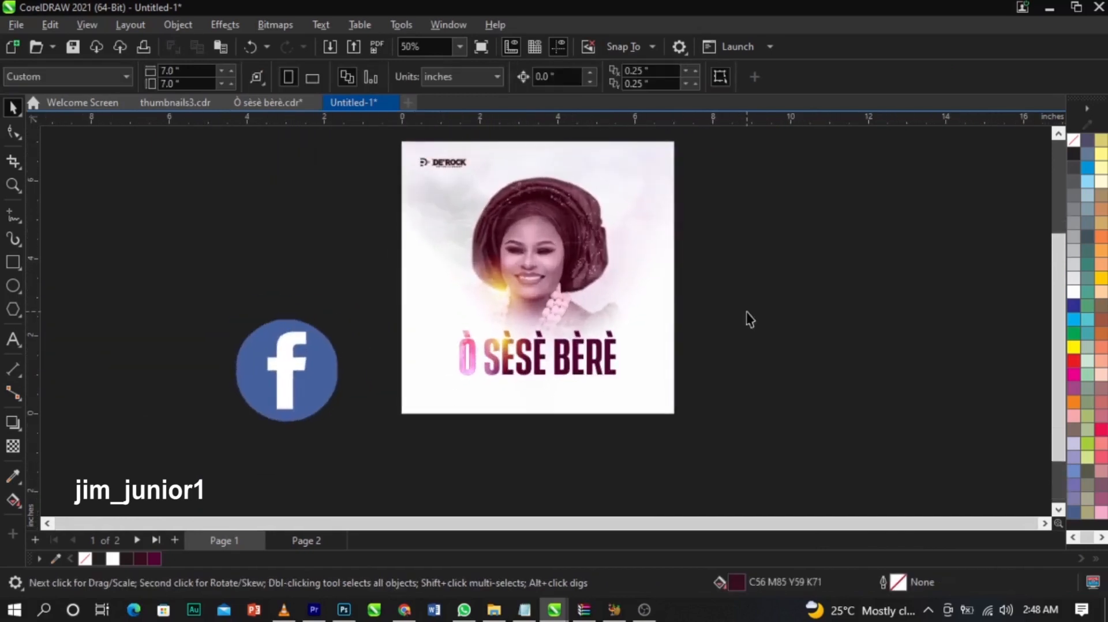
{"action": "scroll", "coordinate": [547, 377], "scroll_direction": "down", "scroll_amount": 1}
{"action": "scroll", "coordinate": [541, 344], "scroll_direction": "up", "scroll_amount": 1}
{"action": "double_click", "coordinate": [585, 285]}
{"action": "left_click", "coordinate": [541, 206]}
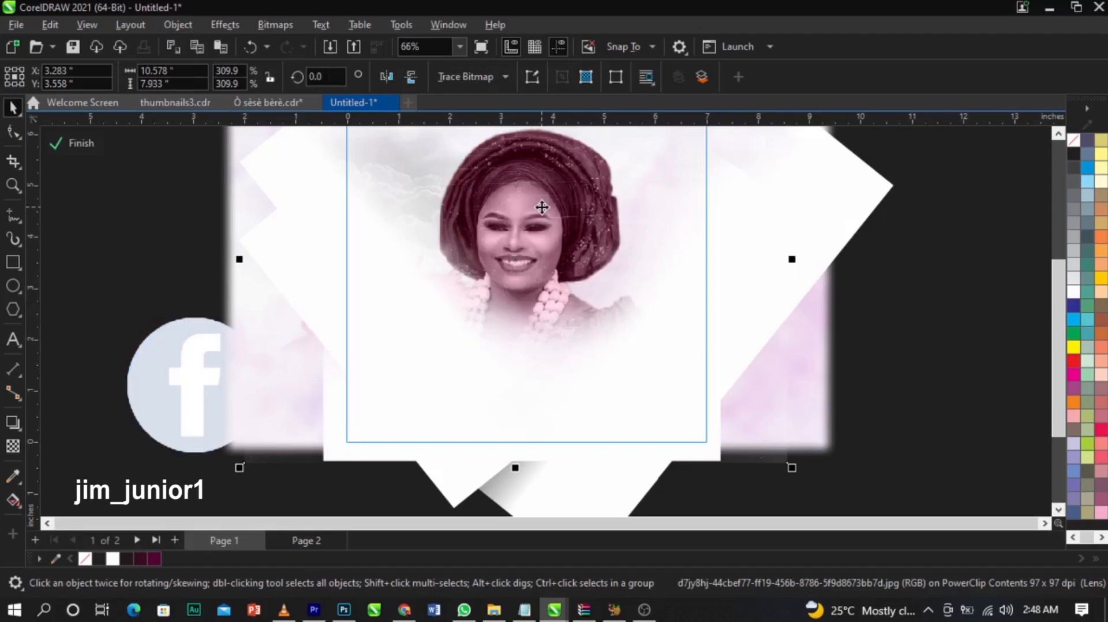
{"action": "scroll", "coordinate": [554, 205], "scroll_direction": "up", "scroll_amount": 3}
{"action": "scroll", "coordinate": [495, 248], "scroll_direction": "down", "scroll_amount": 2}
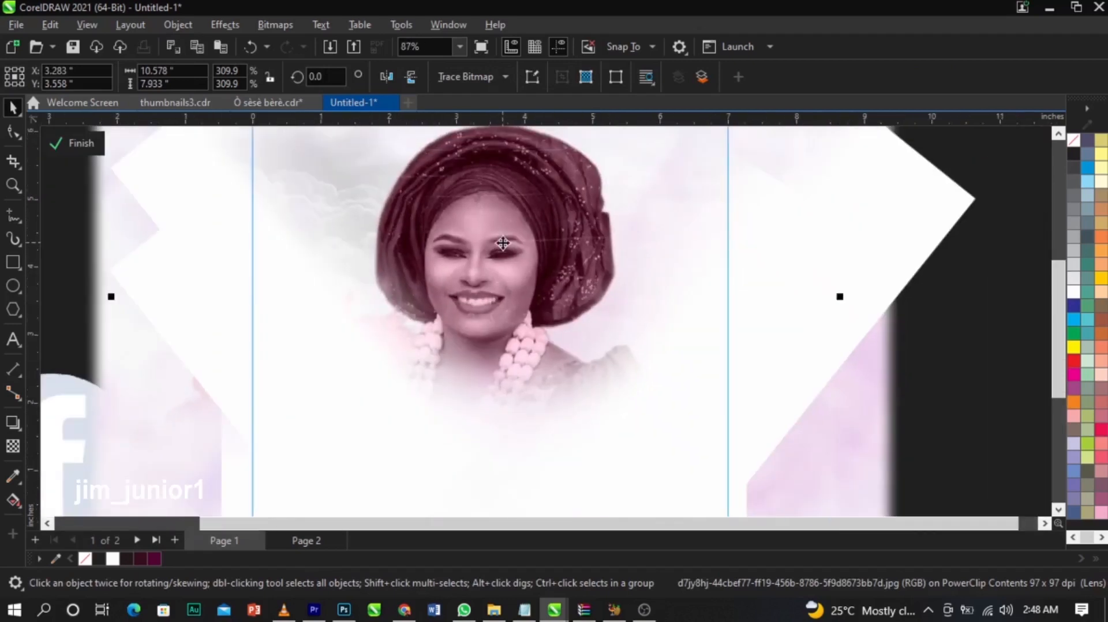
{"action": "scroll", "coordinate": [503, 245], "scroll_direction": "down", "scroll_amount": 3}
{"action": "left_click", "coordinate": [862, 301], "text": "ctrl"}
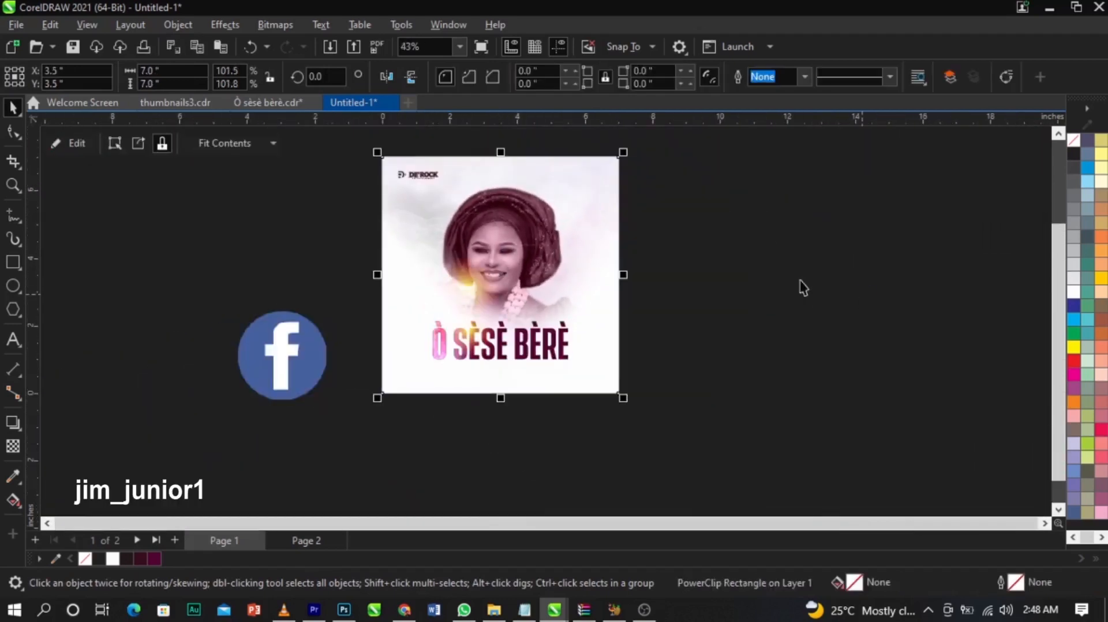
Paste the dark scratched texture image beside the cover and put it inside the title's PowerClip
{"action": "key", "text": "ctrl+v"}
{"action": "left_click_drag", "start_coordinate": [496, 297], "coordinate": [744, 327]}
{"action": "scroll", "coordinate": [529, 363], "scroll_direction": "up", "scroll_amount": 4}
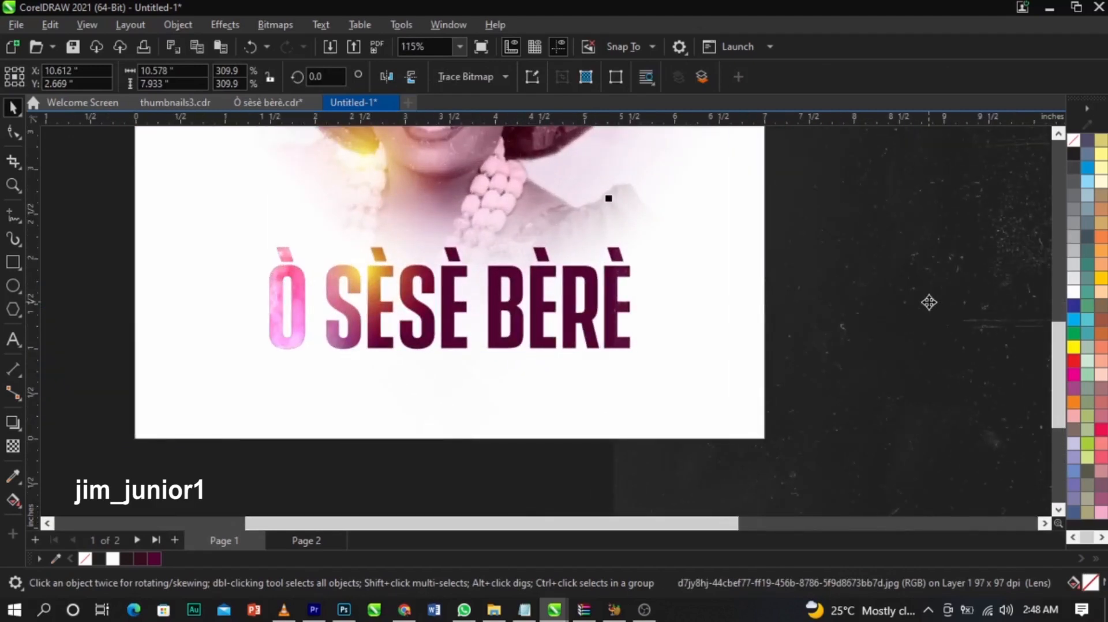
{"action": "left_click", "coordinate": [614, 319]}
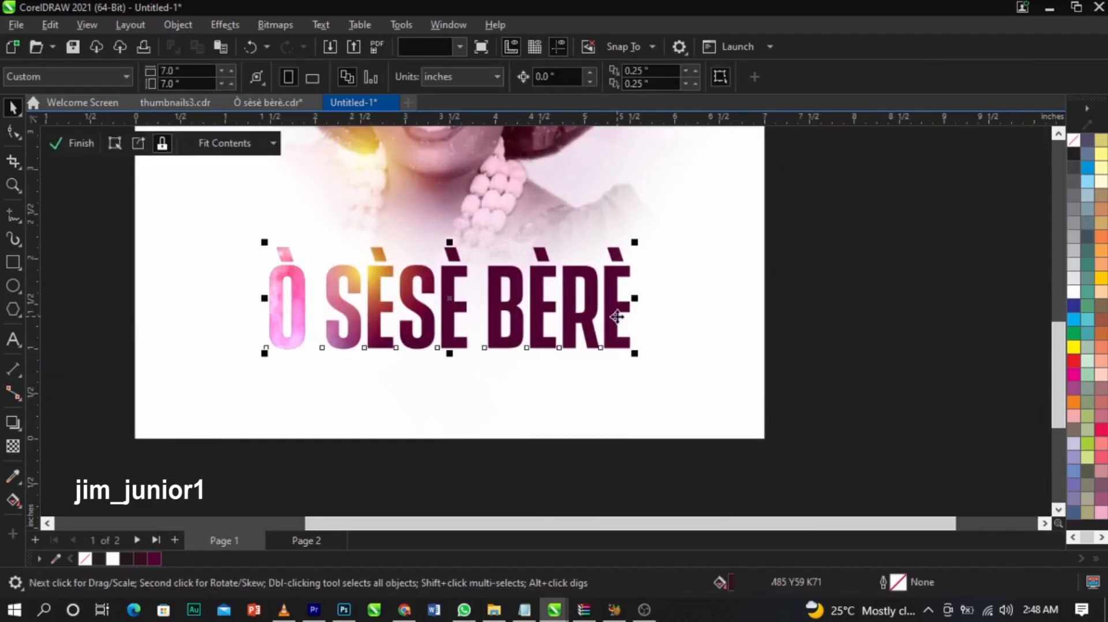
{"action": "left_click", "coordinate": [616, 316], "text": "ctrl"}
{"action": "left_click", "coordinate": [751, 338]}
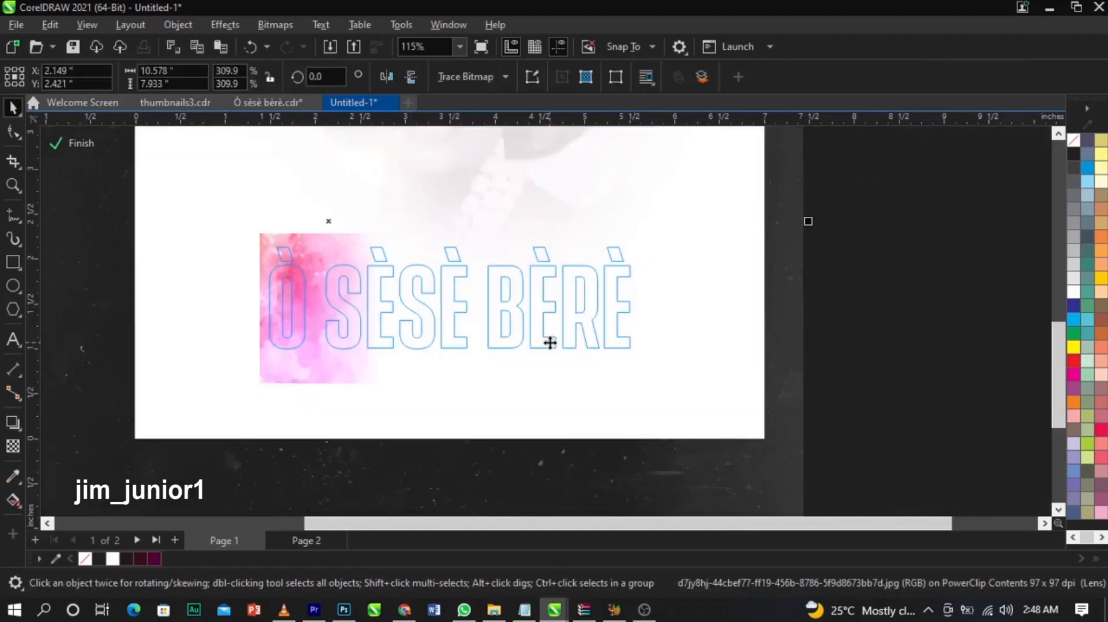
Shrink the texture image over the title's last letters and finish editing the PowerClip
{"action": "left_click_drag", "start_coordinate": [550, 343], "coordinate": [622, 331]}
{"action": "scroll", "coordinate": [622, 326], "scroll_direction": "down", "scroll_amount": 2}
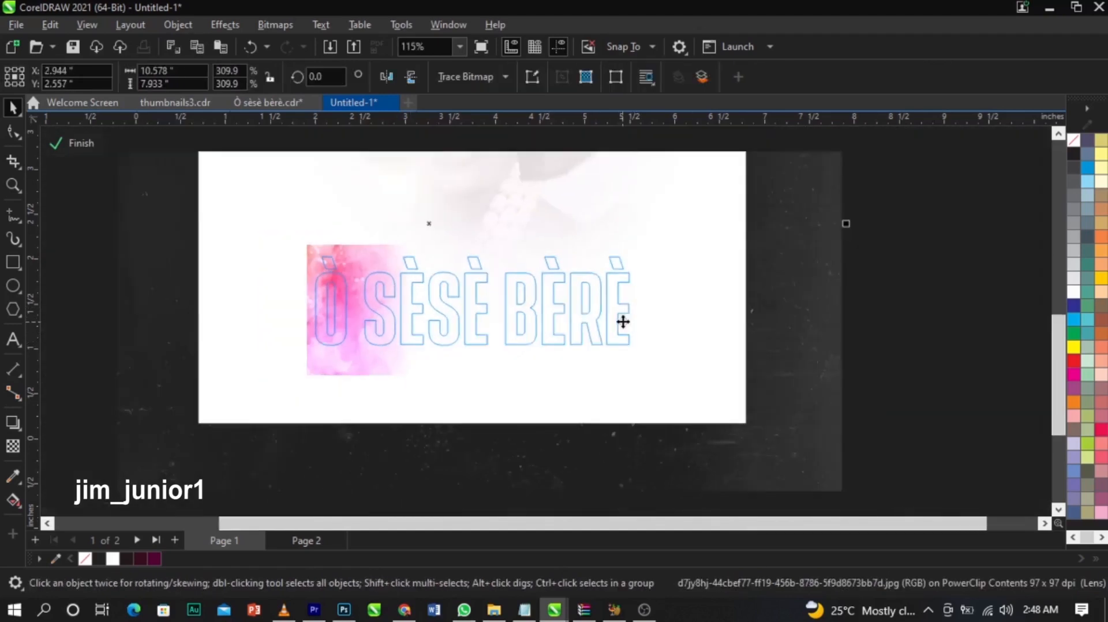
{"action": "left_click_drag", "start_coordinate": [770, 465], "coordinate": [668, 386]}
{"action": "left_click_drag", "start_coordinate": [581, 302], "coordinate": [622, 332]}
{"action": "left_click", "coordinate": [757, 332], "text": "ctrl"}
{"action": "scroll", "coordinate": [559, 315], "scroll_direction": "up", "scroll_amount": 3}
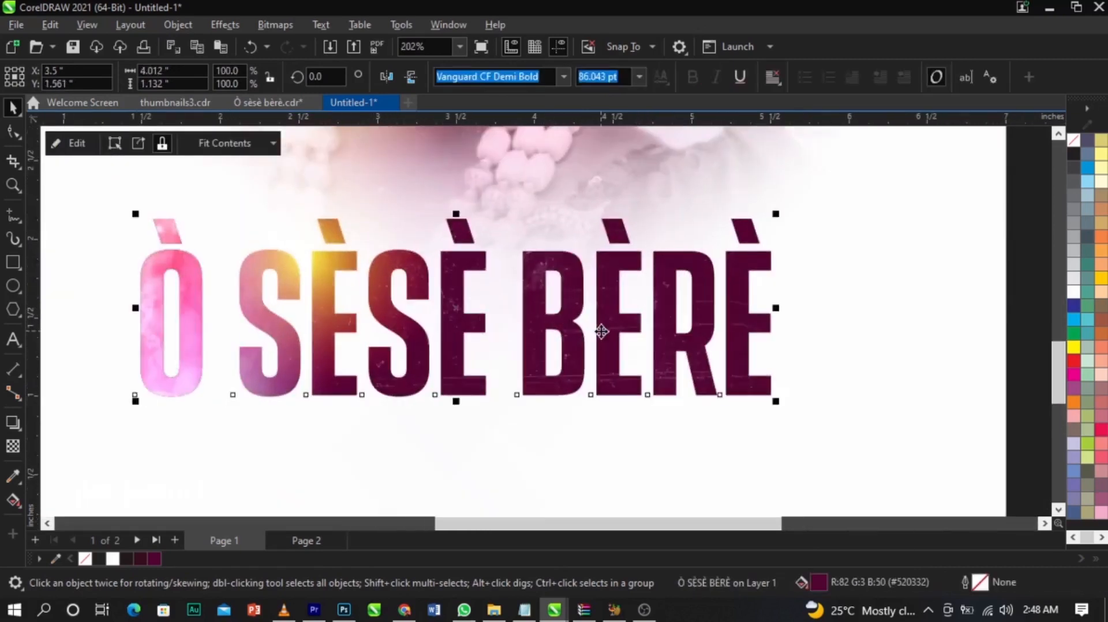
Shrink the Facebook icon to 0.831 inch square and place it beside the lower part of the page
{"action": "scroll", "coordinate": [711, 350], "scroll_direction": "up", "scroll_amount": 1}
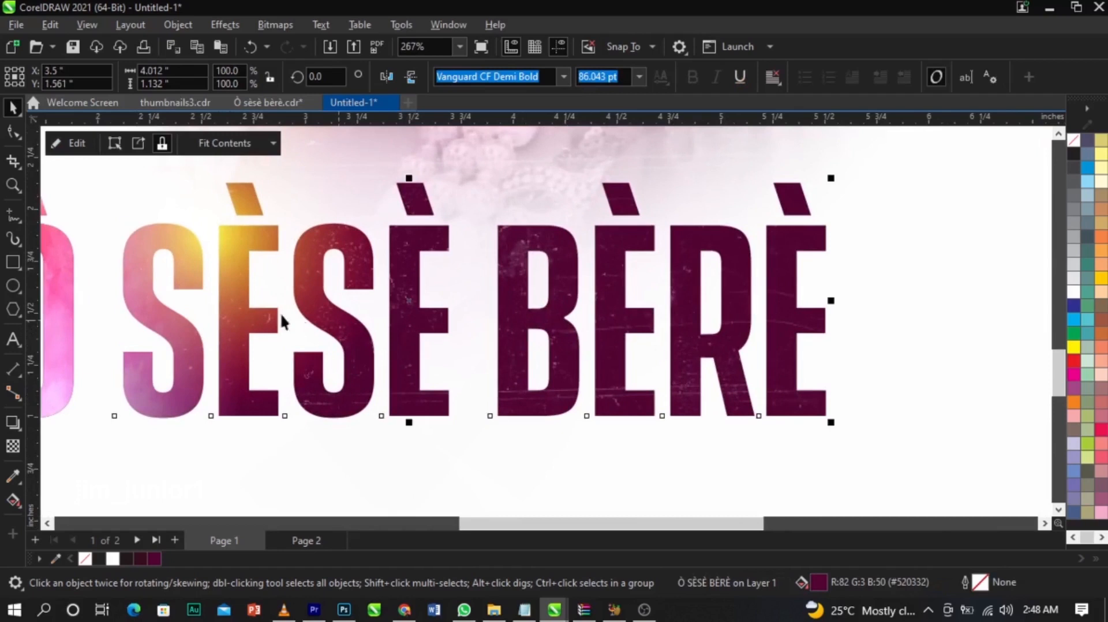
{"action": "scroll", "coordinate": [575, 350], "scroll_direction": "up", "scroll_amount": 1}
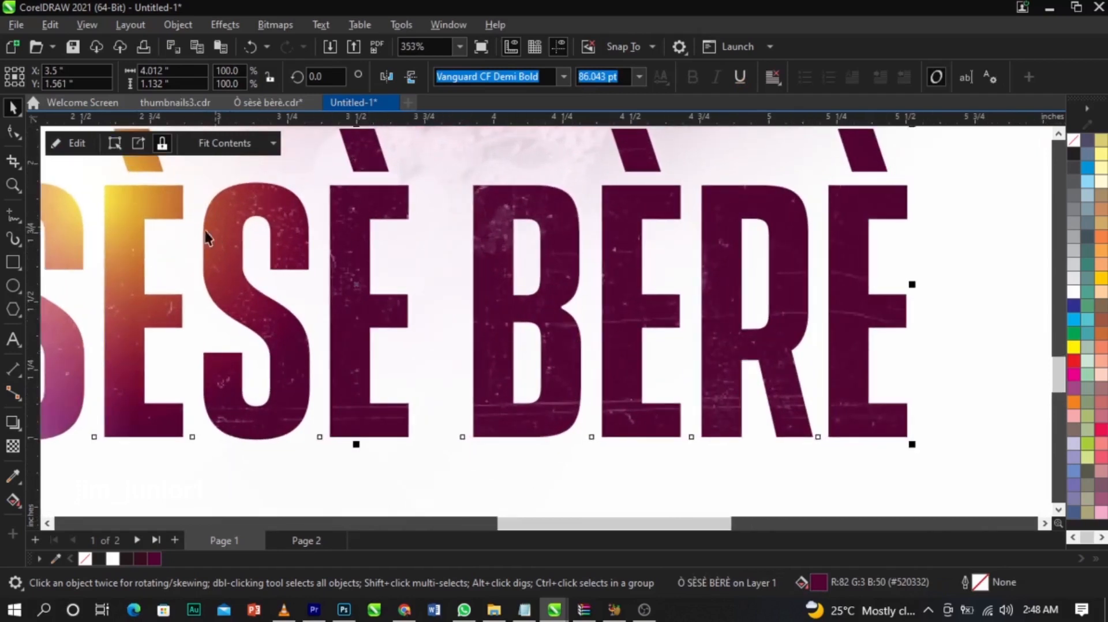
{"action": "scroll", "coordinate": [397, 300], "scroll_direction": "down", "scroll_amount": 6}
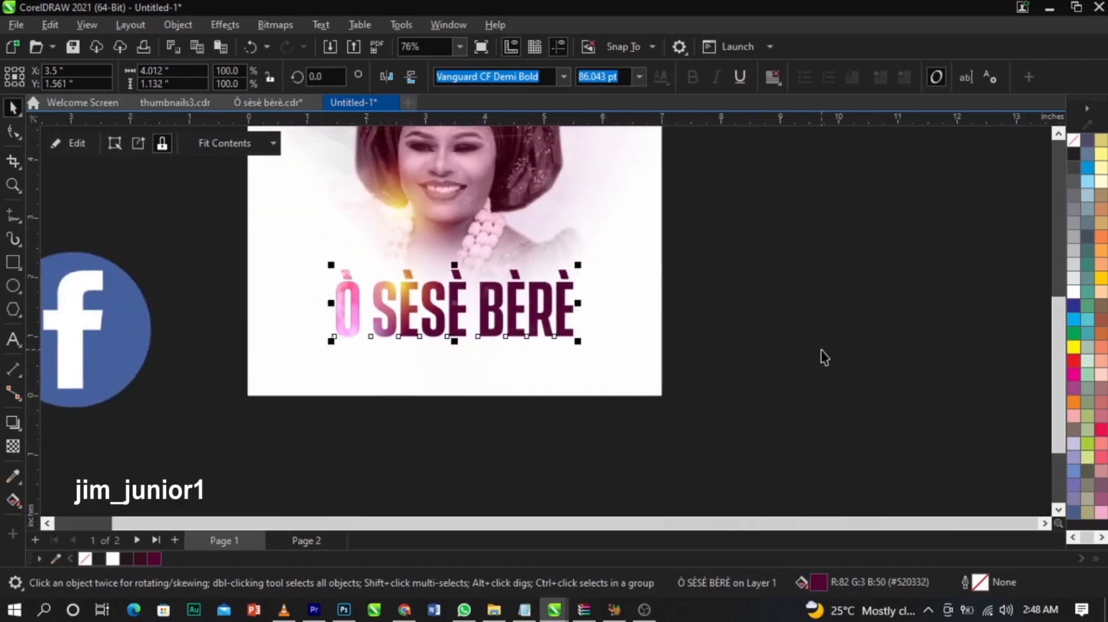
{"action": "left_click", "coordinate": [814, 340]}
{"action": "scroll", "coordinate": [806, 332], "scroll_direction": "down", "scroll_amount": 1}
{"action": "left_click_drag", "start_coordinate": [352, 437], "coordinate": [379, 353]}
{"action": "scroll", "coordinate": [403, 391], "scroll_direction": "down", "scroll_amount": 1}
{"action": "scroll", "coordinate": [501, 424], "scroll_direction": "down", "scroll_amount": 3}
{"action": "left_click_drag", "start_coordinate": [395, 391], "coordinate": [440, 434]}
{"action": "key", "text": "z"}
{"action": "left_click_drag", "start_coordinate": [366, 376], "coordinate": [780, 475]}
{"action": "left_click_drag", "start_coordinate": [354, 231], "coordinate": [272, 359]}
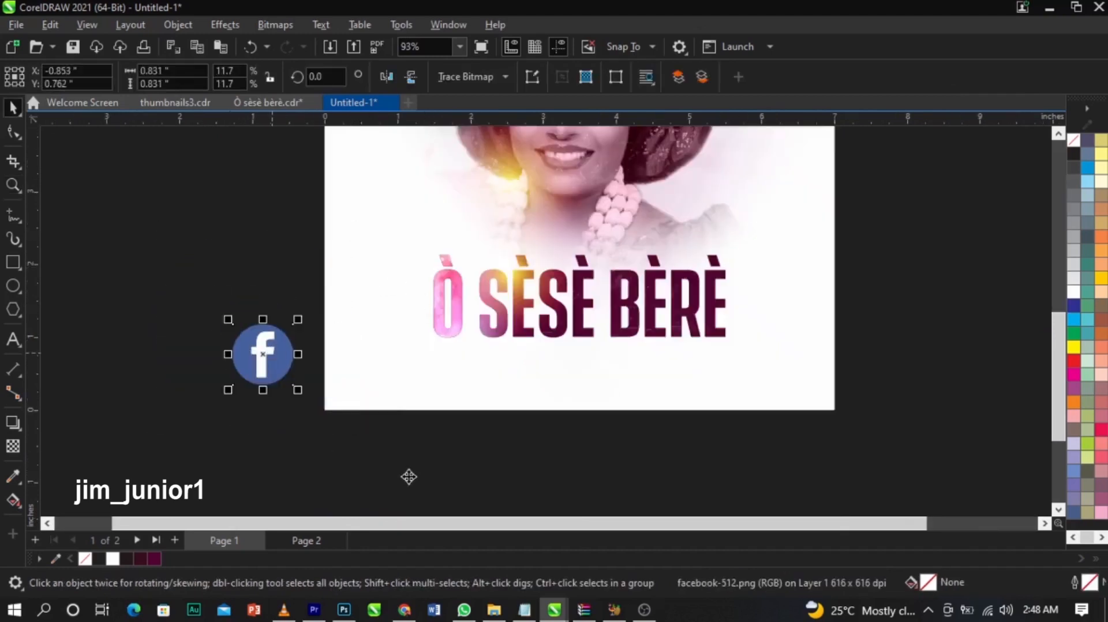
Copy the artist's social handle from the text file in Notepad and paste it as artistic text below the title in CorelDRAW
{"action": "left_click", "coordinate": [524, 611]}
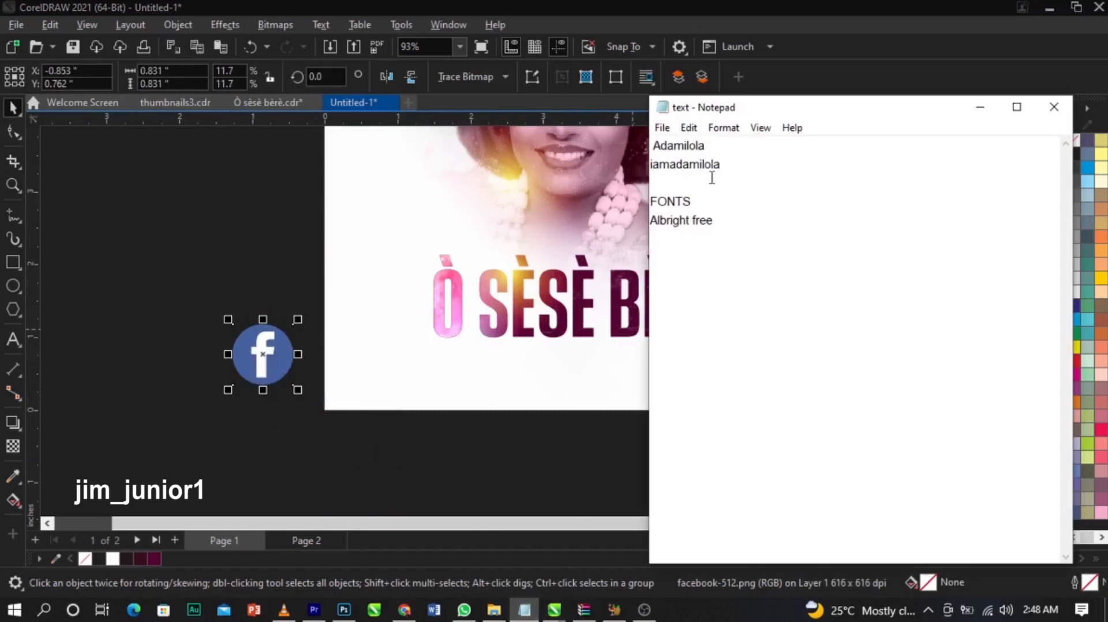
{"action": "left_click_drag", "start_coordinate": [715, 169], "coordinate": [631, 177]}
{"action": "key", "text": "ctrl+c"}
{"action": "left_click", "coordinate": [219, 298]}
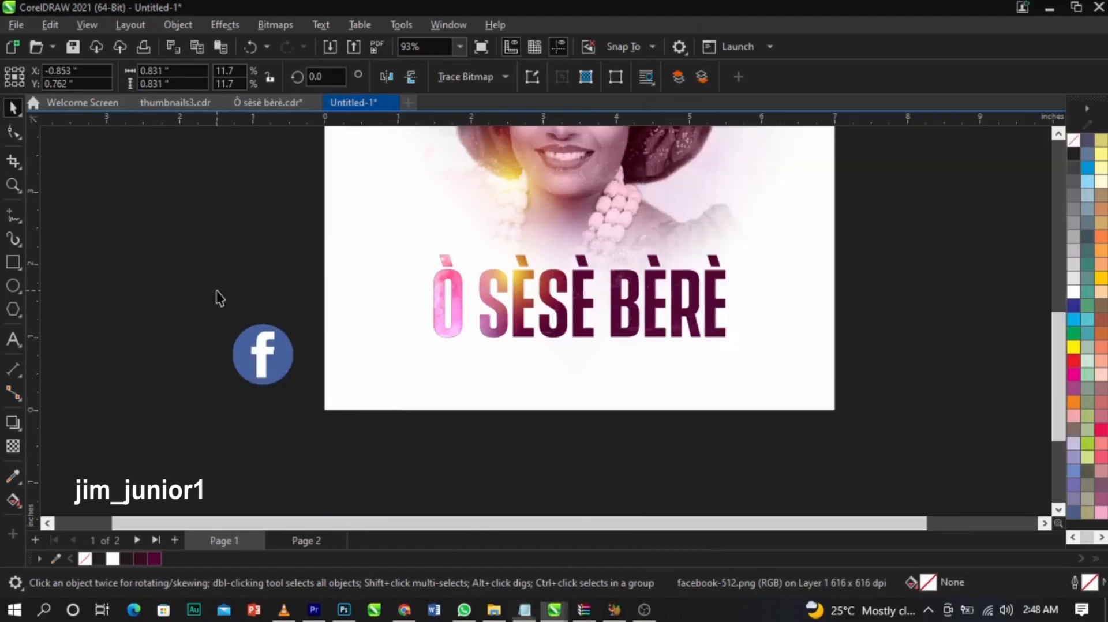
{"action": "left_click", "coordinate": [11, 340]}
{"action": "left_click", "coordinate": [464, 369]}
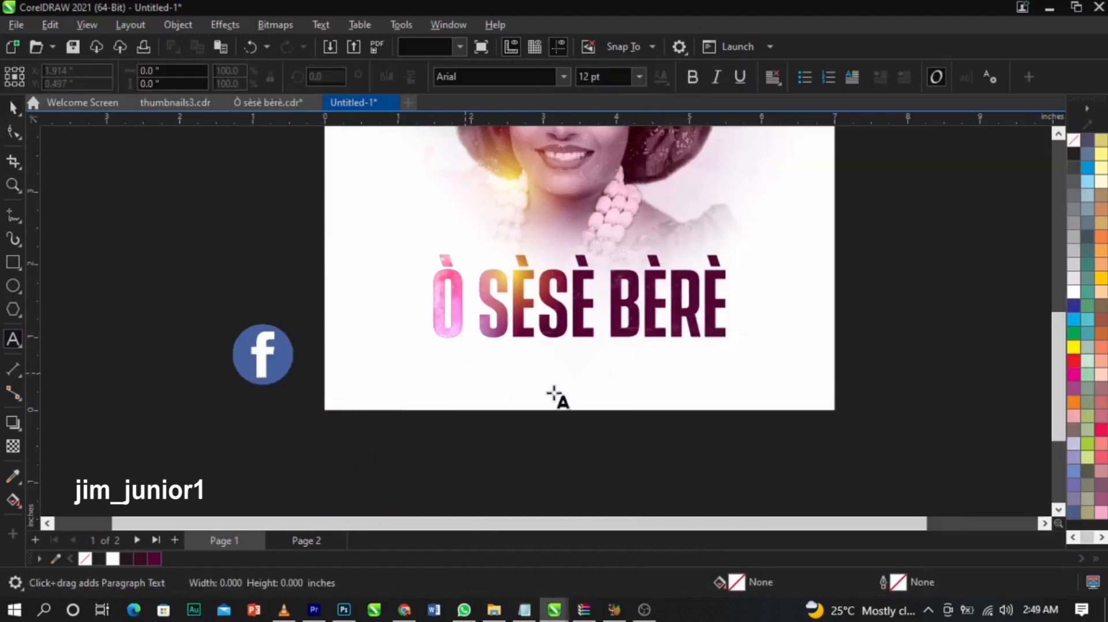
{"action": "key", "text": "ctrl+v"}
{"action": "key", "text": "ctrl+space"}
Set the social handle in Futura LT and scale it down to about 18.266 pt below the title
{"action": "key", "text": "F2"}
{"action": "left_click_drag", "start_coordinate": [208, 277], "coordinate": [821, 425]}
{"action": "left_click", "coordinate": [550, 279]}
{"action": "left_click", "coordinate": [581, 361]}
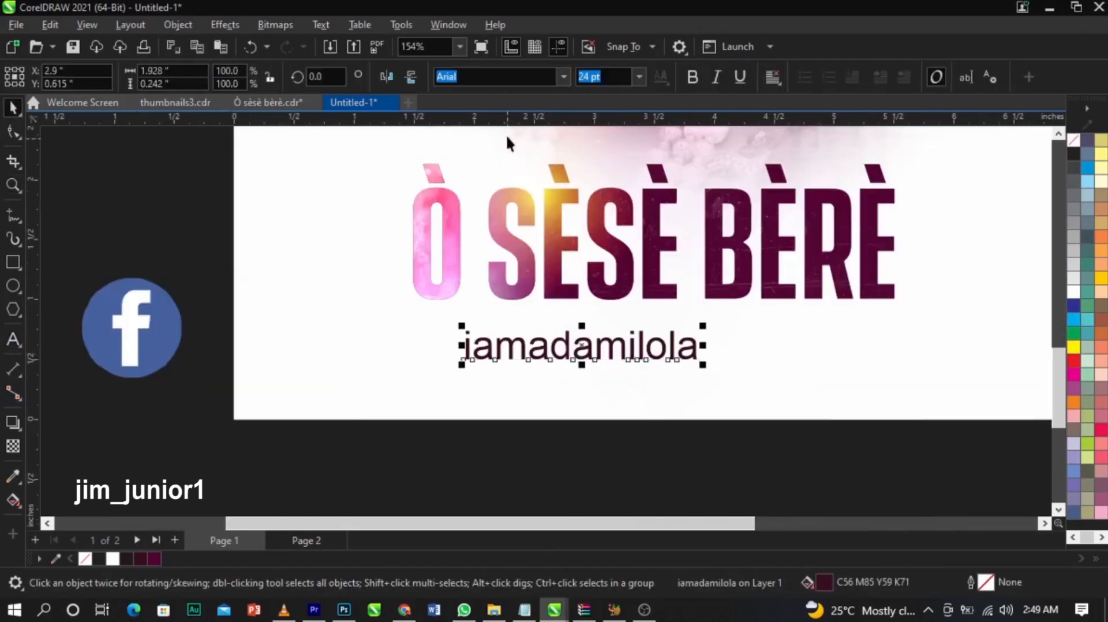
{"action": "left_click_drag", "start_coordinate": [703, 365], "coordinate": [663, 368]}
Change the whole social handle to UPPERCASE
{"action": "double_click", "coordinate": [671, 370]}
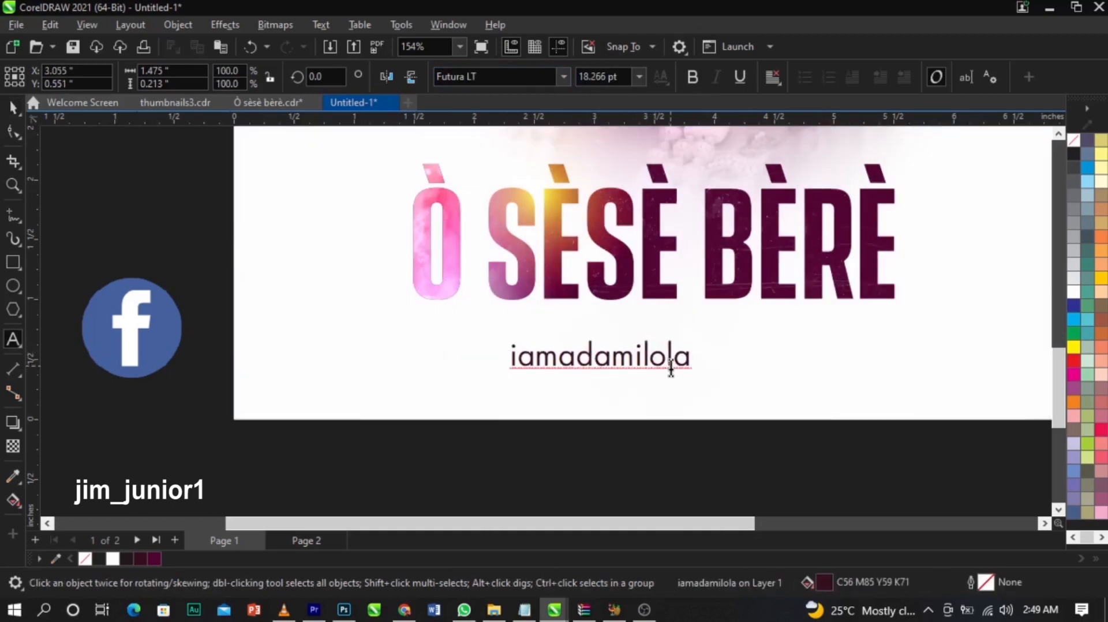
{"action": "double_click", "coordinate": [671, 369]}
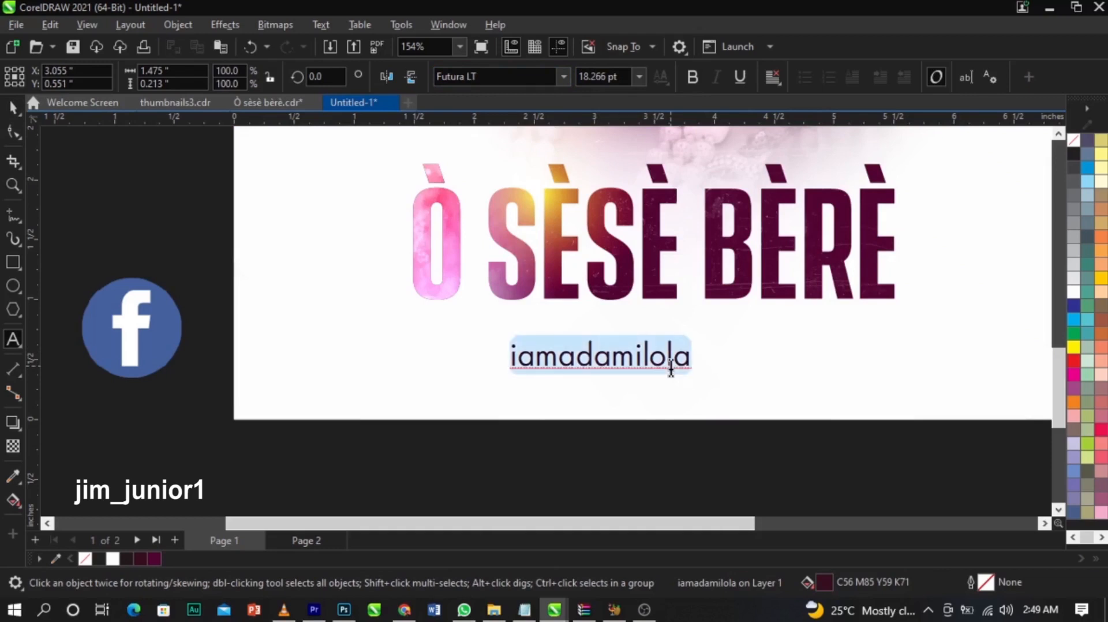
{"action": "key", "text": "shift+F3"}
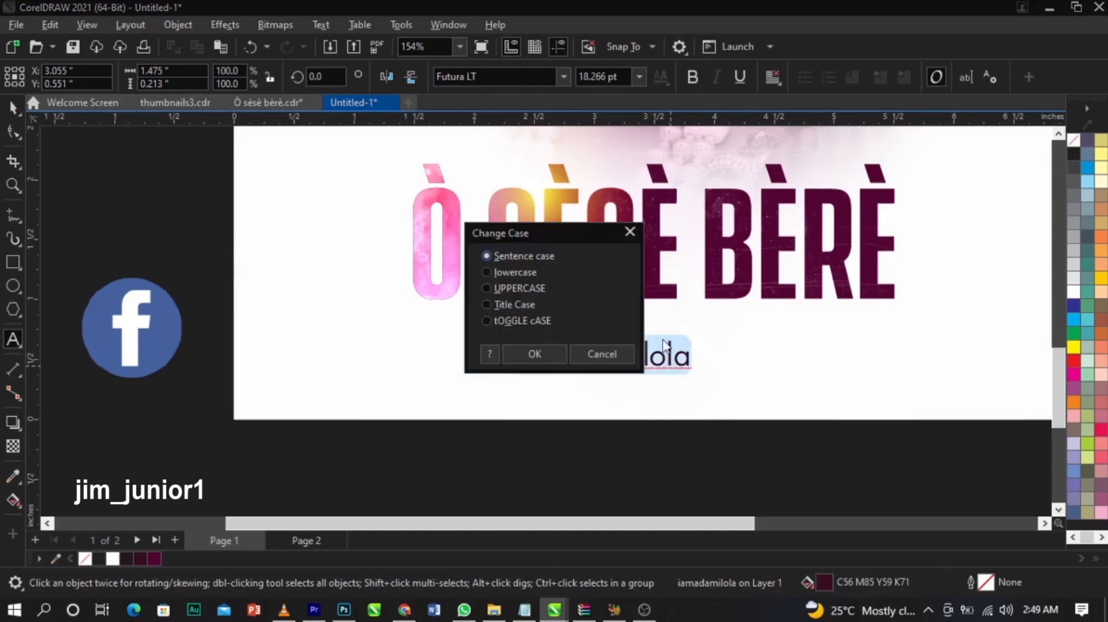
{"action": "left_click", "coordinate": [516, 288]}
{"action": "left_click", "coordinate": [535, 354]}
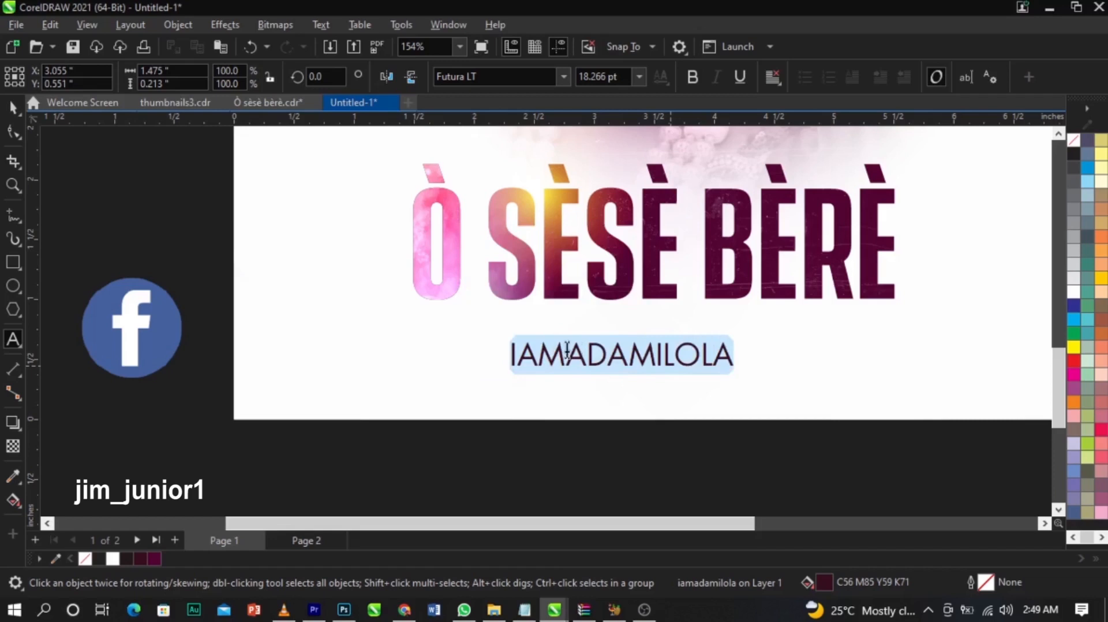
{"action": "key", "text": "Escape"}
Scale the social handle down to about 13.189 pt and centre it horizontally on the page
{"action": "left_click_drag", "start_coordinate": [739, 381], "coordinate": [676, 390]}
{"action": "left_click_drag", "start_coordinate": [635, 360], "coordinate": [698, 365]}
{"action": "scroll", "coordinate": [383, 373], "scroll_direction": "down", "scroll_amount": 2}
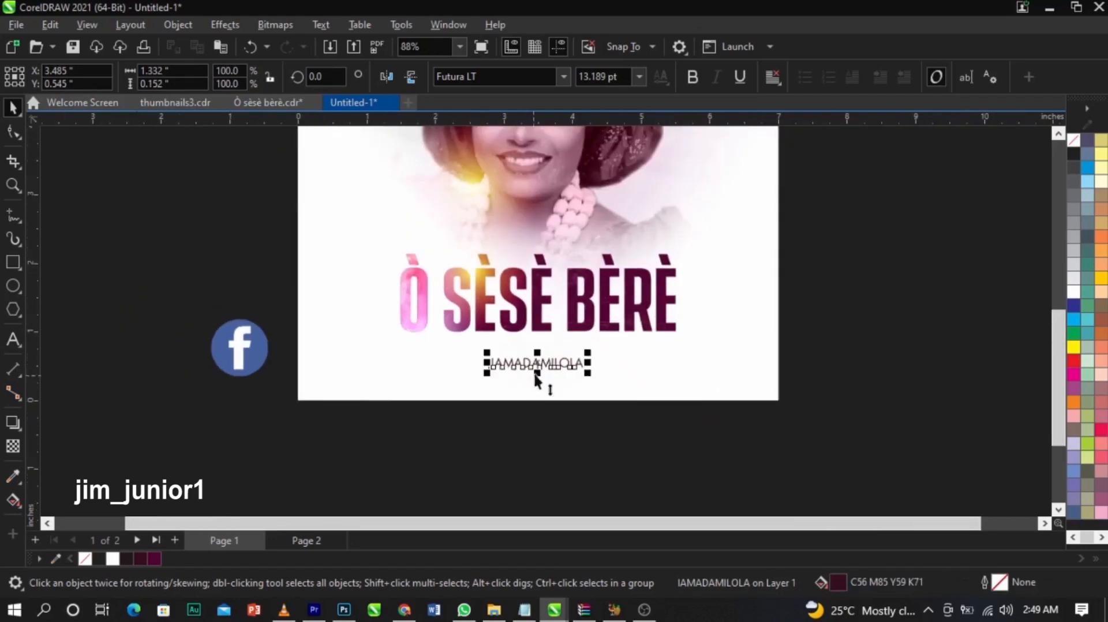
{"action": "left_click", "coordinate": [536, 375]}
{"action": "left_click", "coordinate": [675, 371], "text": "shift"}
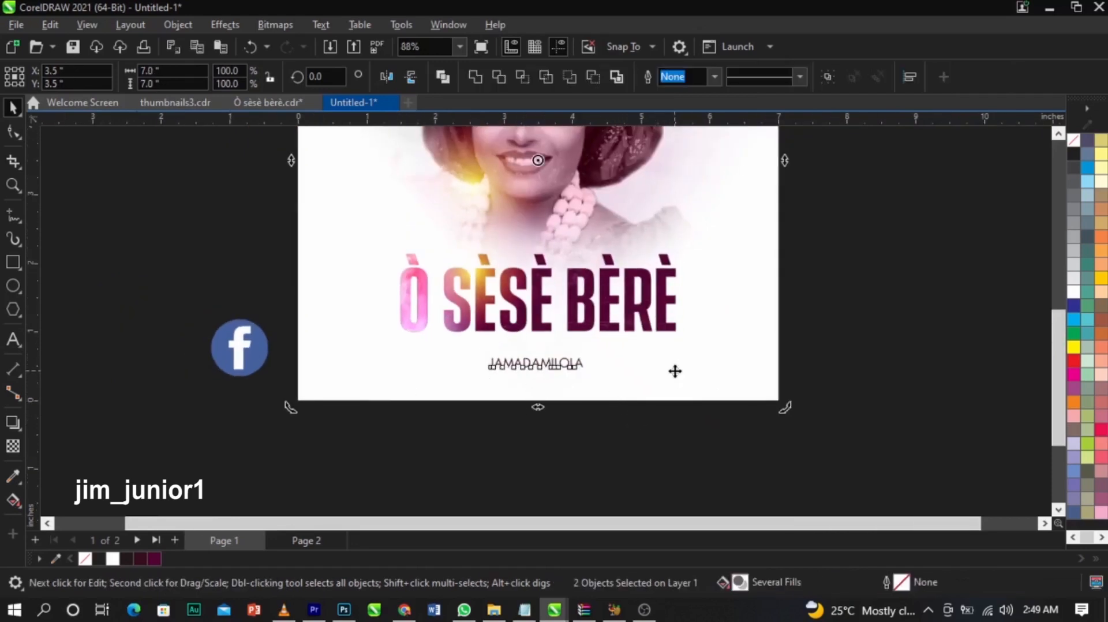
{"action": "left_click", "coordinate": [564, 375]}
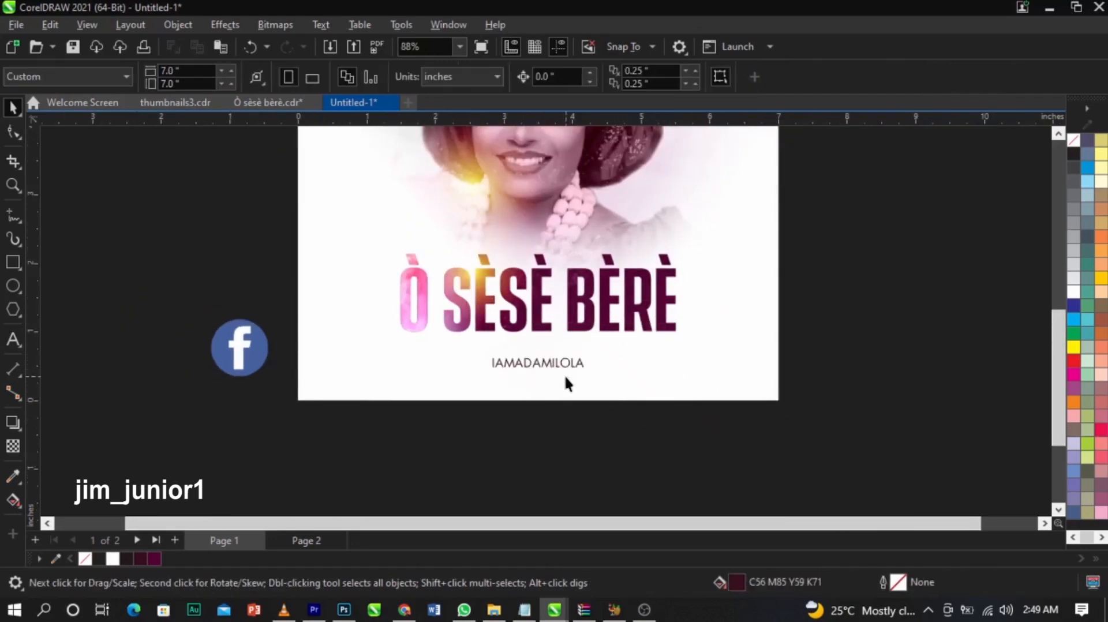
Spread the social handle's letter spacing with the Shape tool and re-centre the text horizontally on the page
{"action": "scroll", "coordinate": [567, 369], "scroll_direction": "up", "scroll_amount": 1}
{"action": "scroll", "coordinate": [569, 365], "scroll_direction": "up", "scroll_amount": 3}
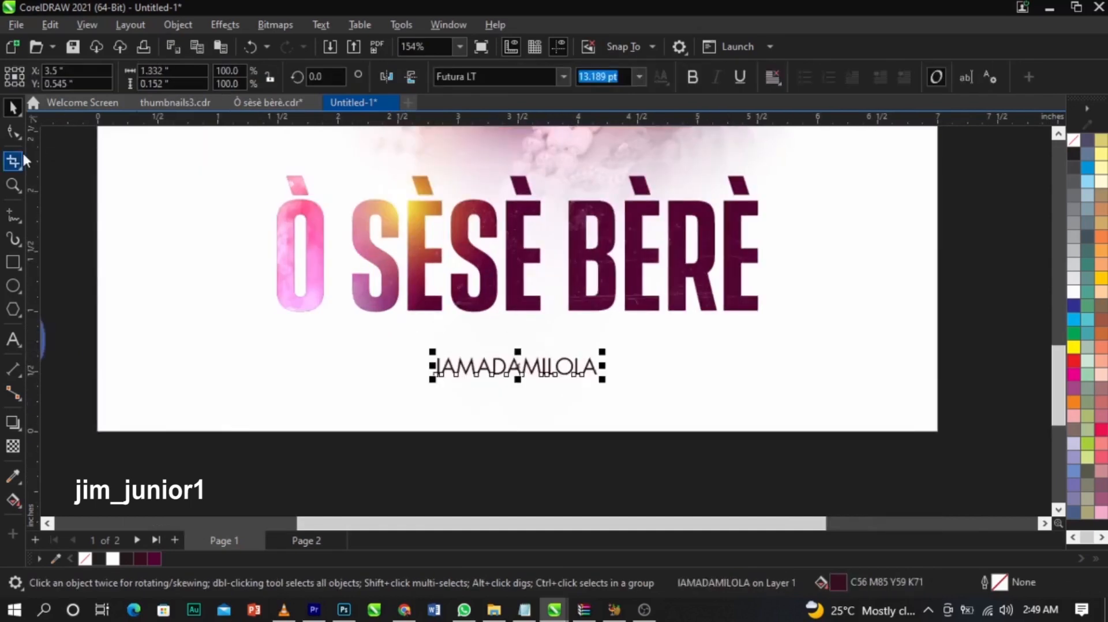
{"action": "left_click", "coordinate": [10, 137]}
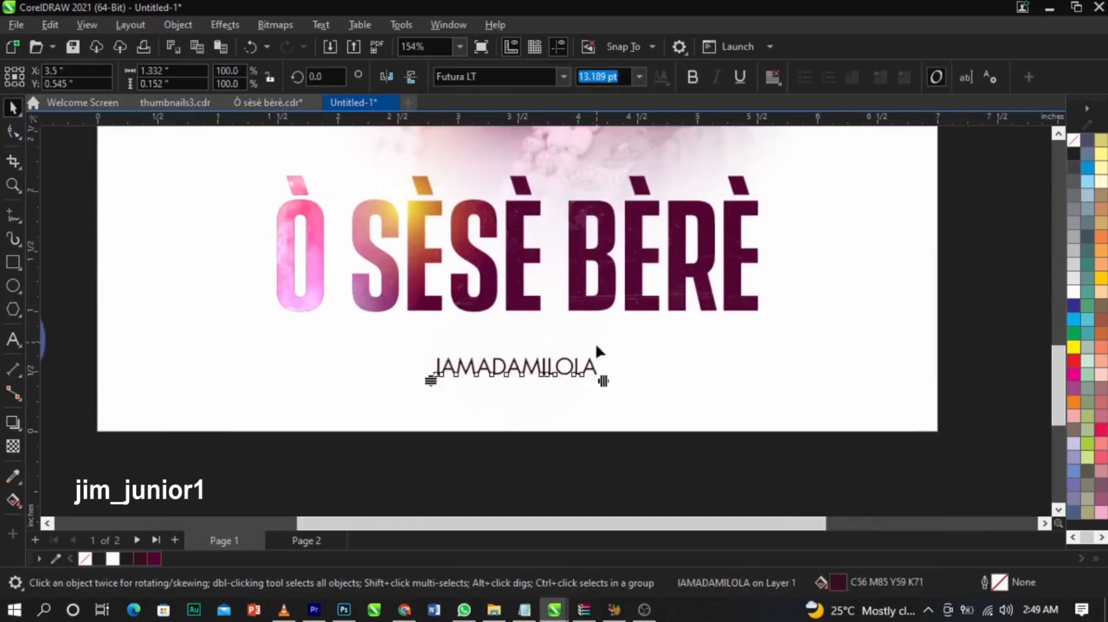
{"action": "left_click_drag", "start_coordinate": [638, 386], "coordinate": [713, 384]}
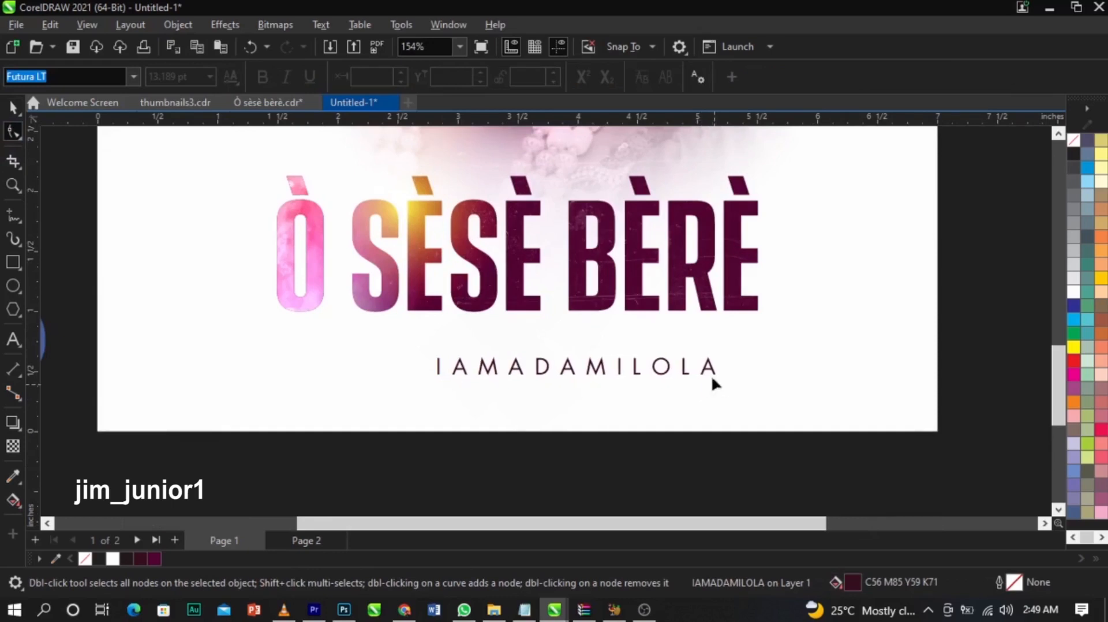
{"action": "key", "text": "c"}
{"action": "key", "text": "Escape"}
Move the Facebook icon to the page's edge and convert it to a 1-bit Line Art bitmap with threshold 169
{"action": "scroll", "coordinate": [707, 407], "scroll_direction": "down", "scroll_amount": 1}
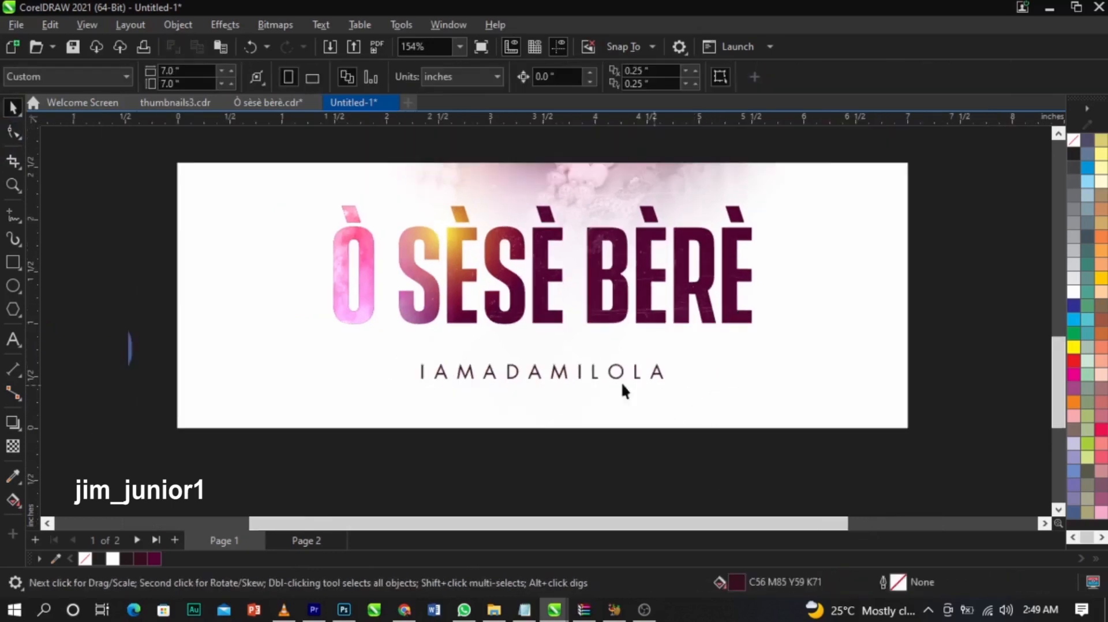
{"action": "left_click", "coordinate": [88, 352]}
{"action": "left_click_drag", "start_coordinate": [88, 352], "coordinate": [143, 362]}
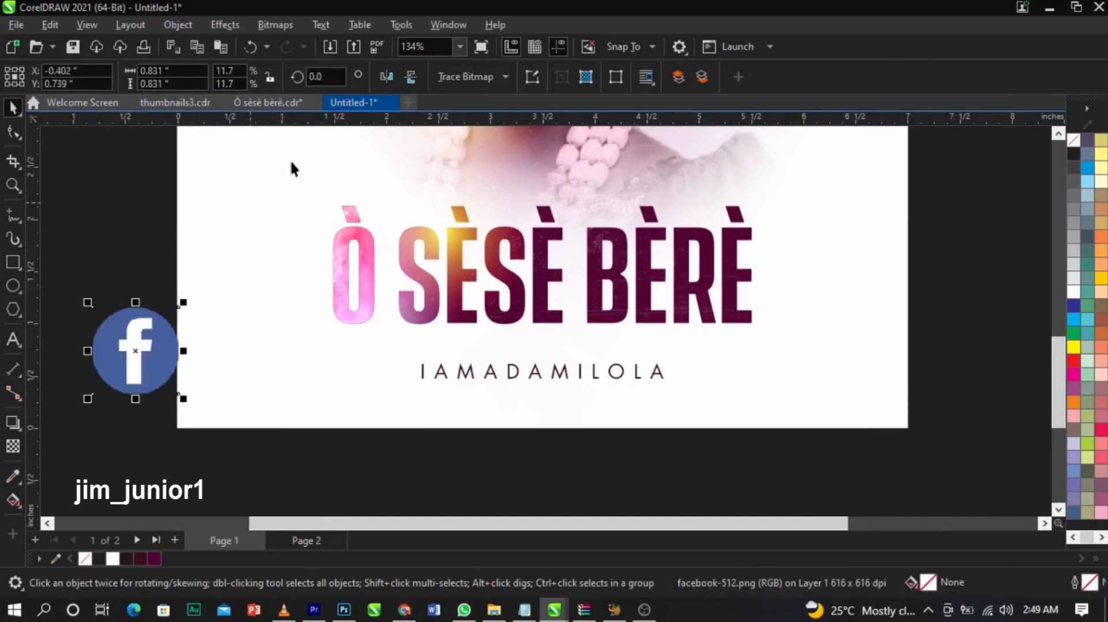
{"action": "left_click", "coordinate": [275, 25]}
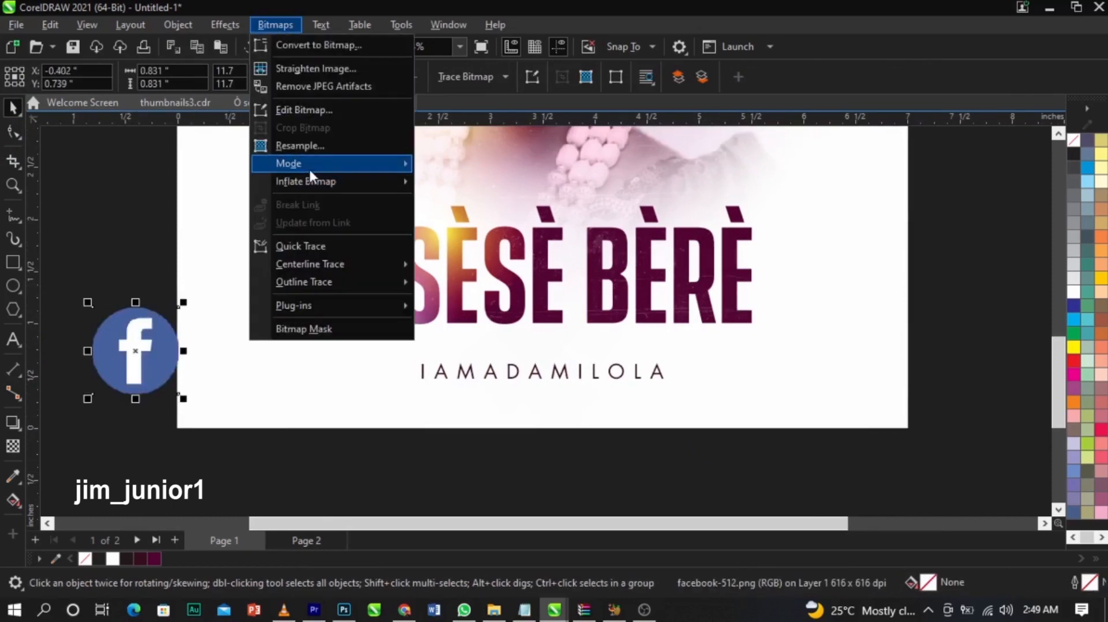
{"action": "mouse_move", "coordinate": [345, 167]}
{"action": "left_click", "coordinate": [495, 166]}
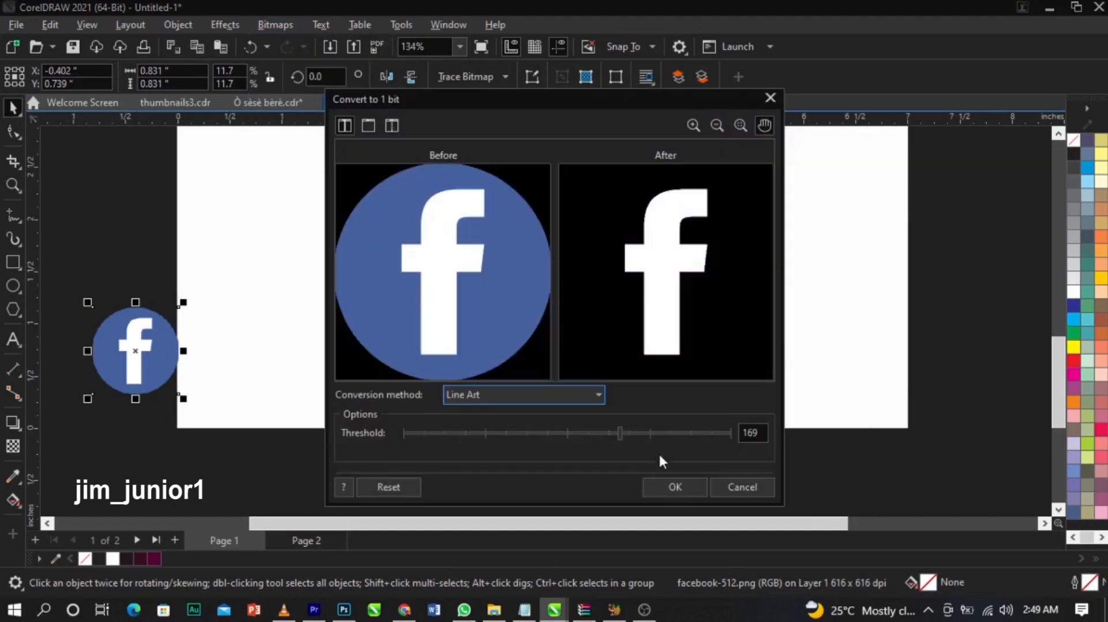
{"action": "left_click", "coordinate": [677, 487]}
Outline-trace the monochrome Facebook icon as Line Art with the background removed, and delete the original bitmap
{"action": "left_click", "coordinate": [467, 76]}
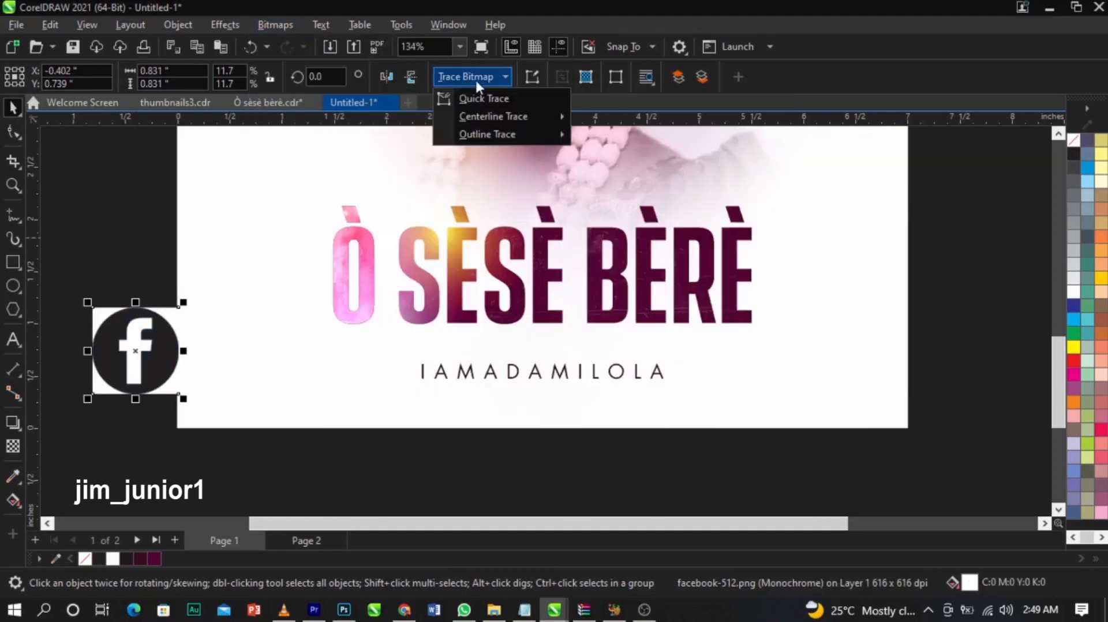
{"action": "mouse_move", "coordinate": [515, 136]}
{"action": "left_click", "coordinate": [626, 142]}
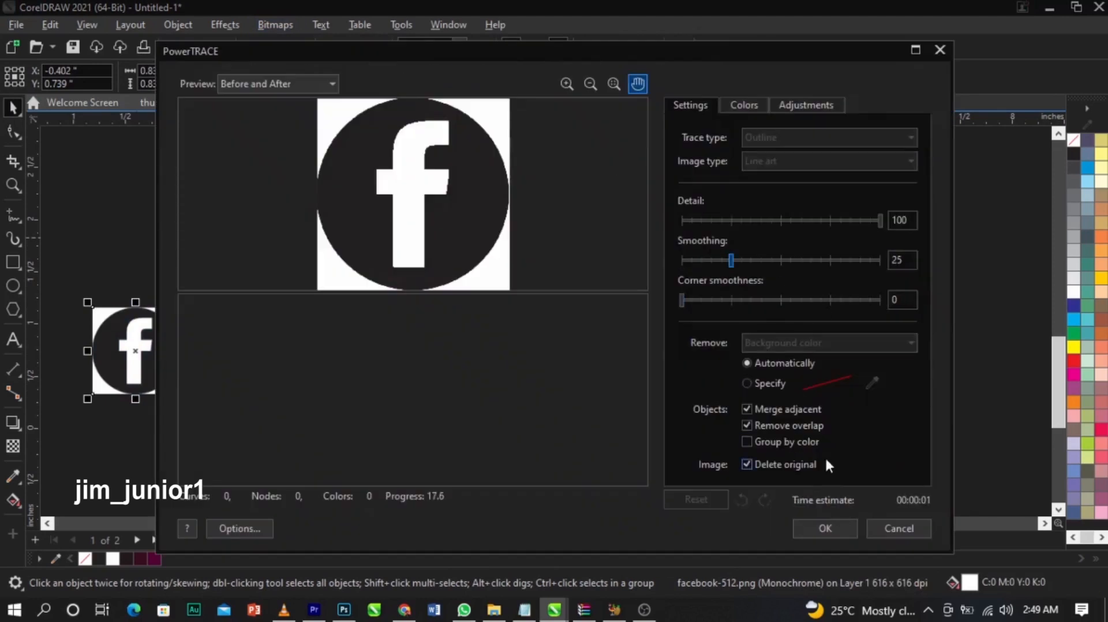
{"action": "left_click", "coordinate": [822, 527]}
{"action": "key", "text": "Delete"}
{"action": "left_click", "coordinate": [117, 330]}
{"action": "key", "text": "Delete"}
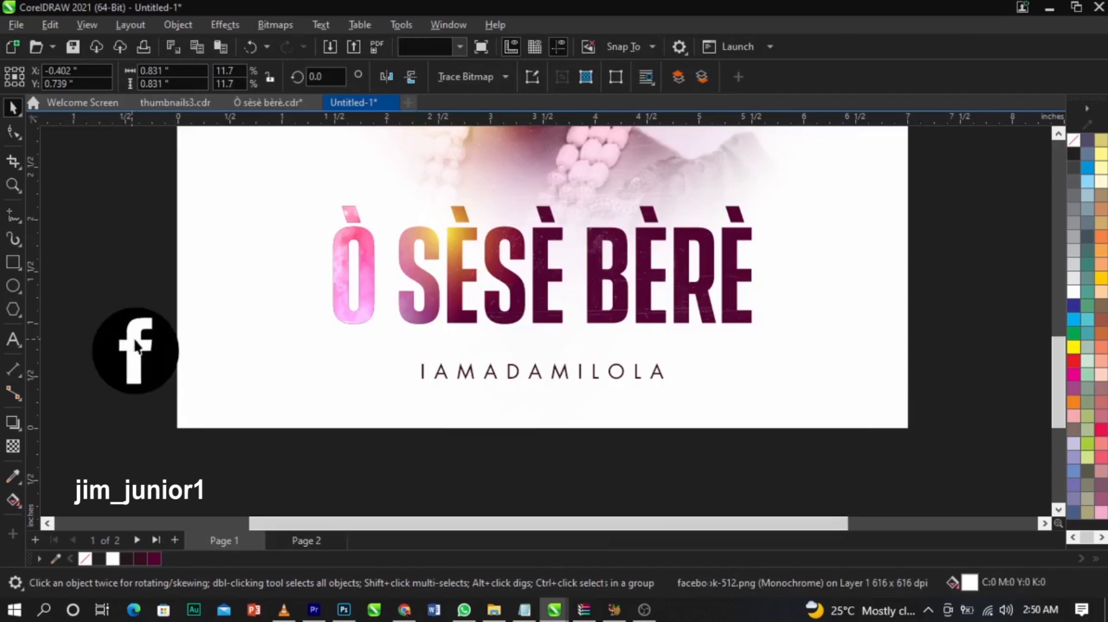
Delete the white f shape from the traced Facebook icon and shrink the icon to text height just before the social handle
{"action": "left_click", "coordinate": [135, 340]}
{"action": "left_click", "coordinate": [136, 339], "text": "ctrl"}
{"action": "key", "text": "Delete"}
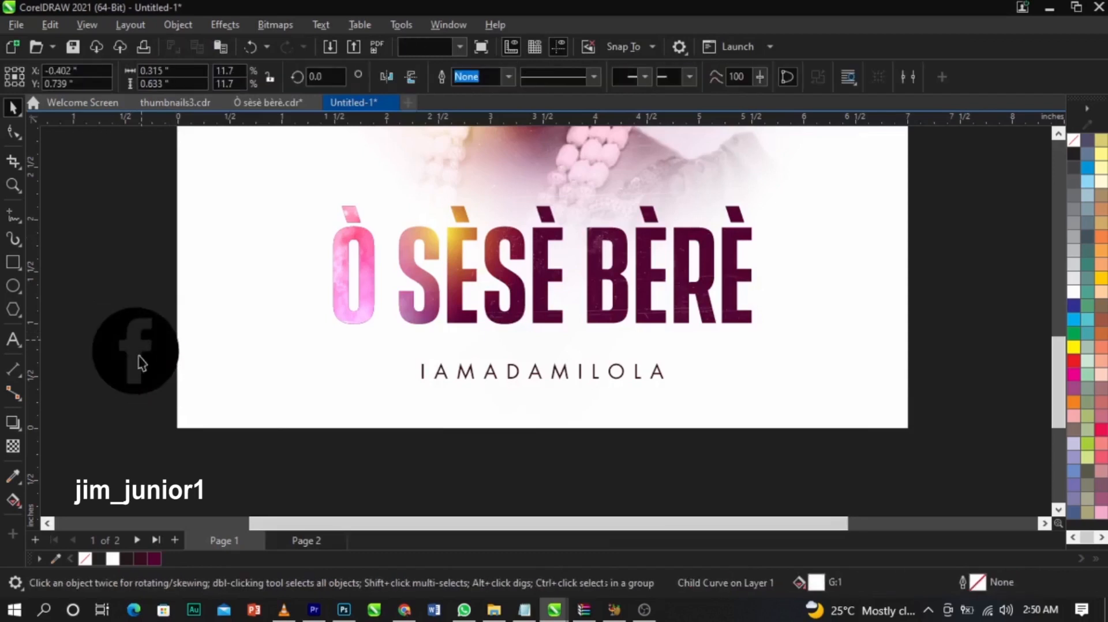
{"action": "left_click", "coordinate": [150, 371]}
{"action": "left_click_drag", "start_coordinate": [184, 399], "coordinate": [407, 372]}
{"action": "left_click", "coordinate": [401, 448]}
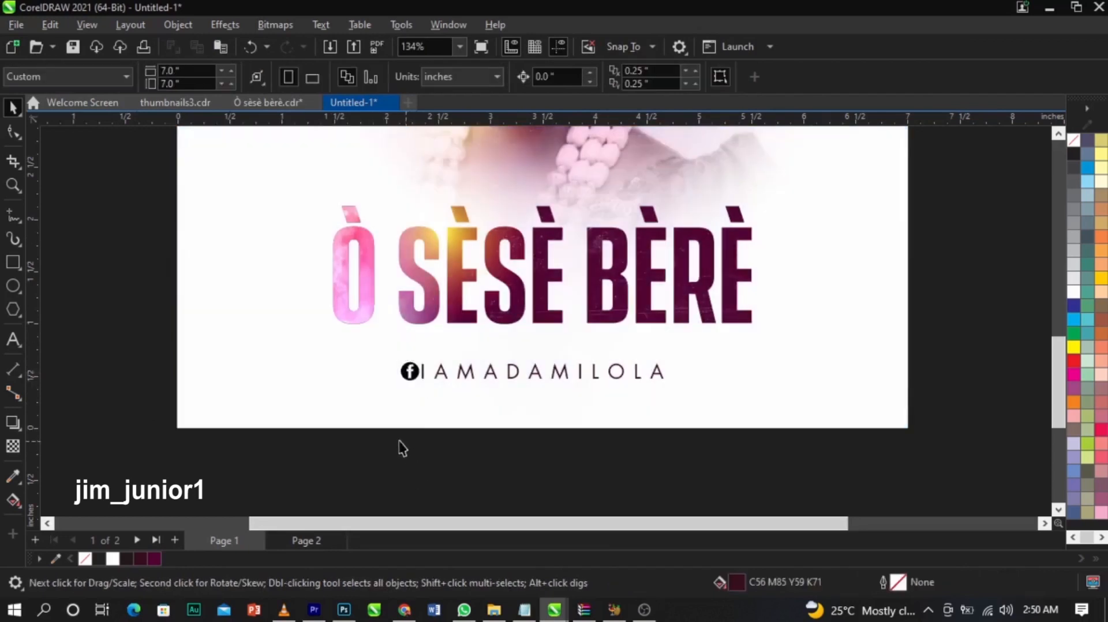
Import the gradient Instagram icon from the Song cover folder and place it about 0.545 inch square beside the Facebook icon
{"action": "right_click", "coordinate": [129, 279]}
{"action": "left_click", "coordinate": [178, 370]}
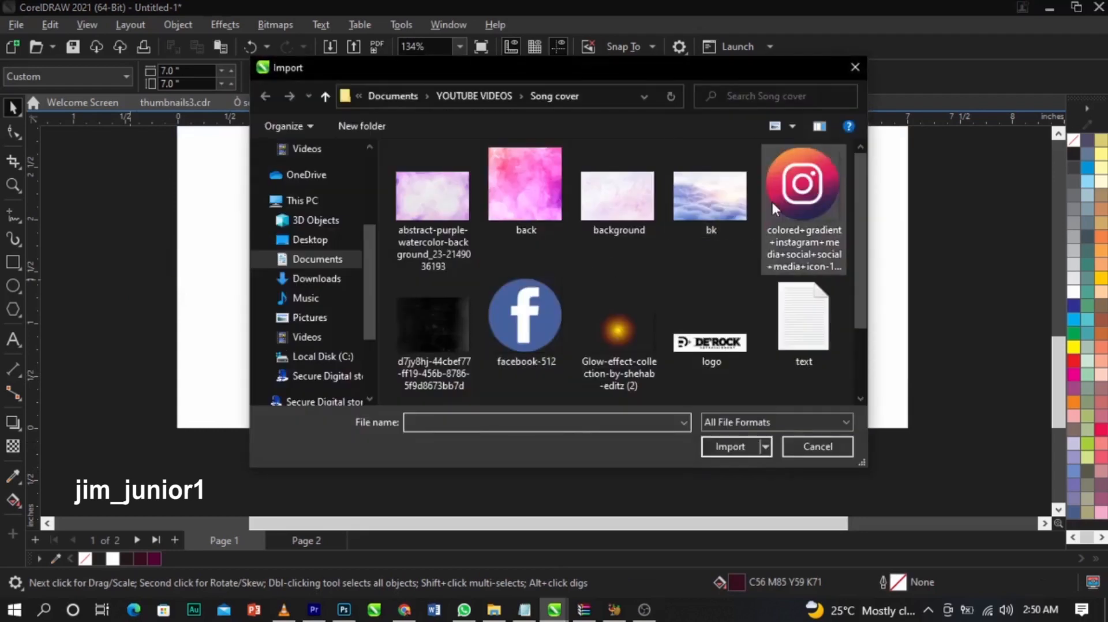
{"action": "left_click", "coordinate": [771, 200]}
{"action": "left_click", "coordinate": [729, 442]}
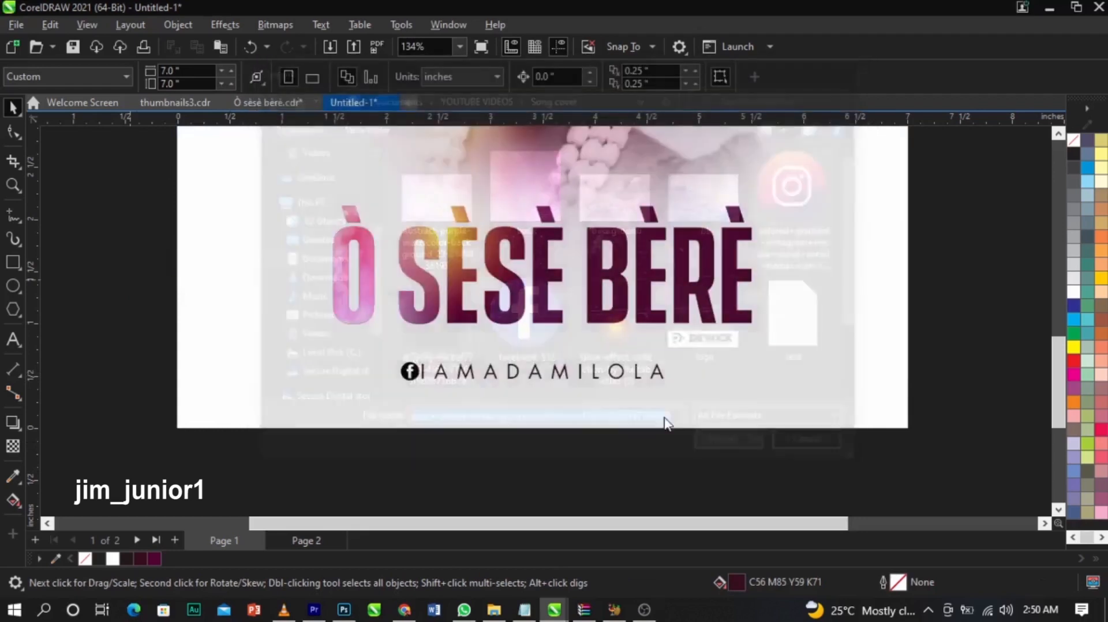
{"action": "left_click_drag", "start_coordinate": [127, 239], "coordinate": [356, 373]}
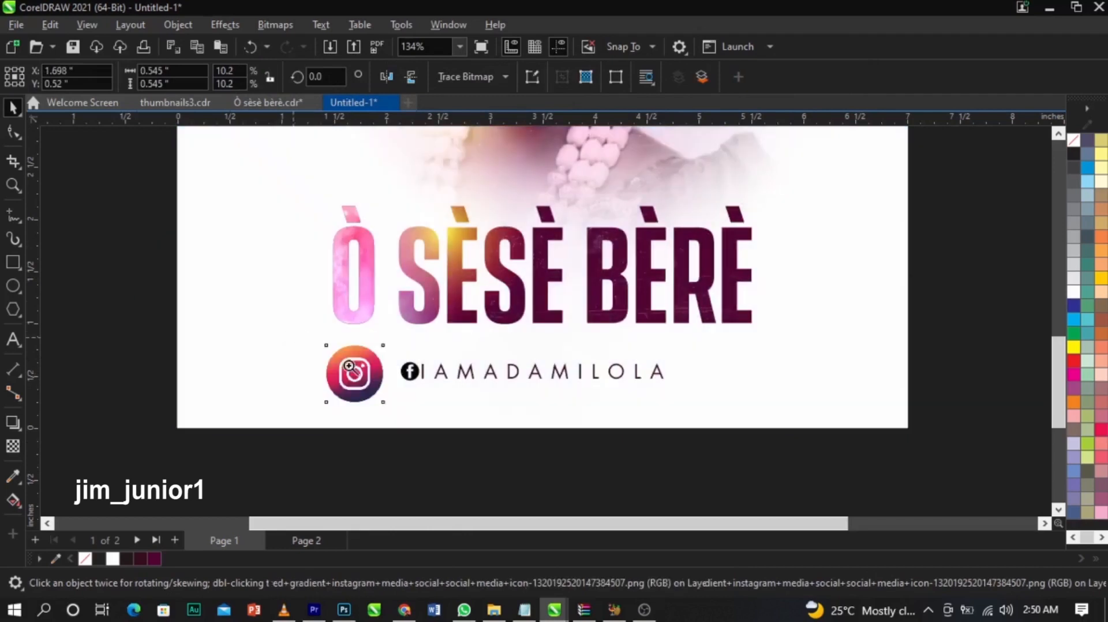
Convert the Instagram icon to a 1-bit Line Art bitmap with threshold 200
{"action": "left_click_drag", "start_coordinate": [304, 340], "coordinate": [485, 403]}
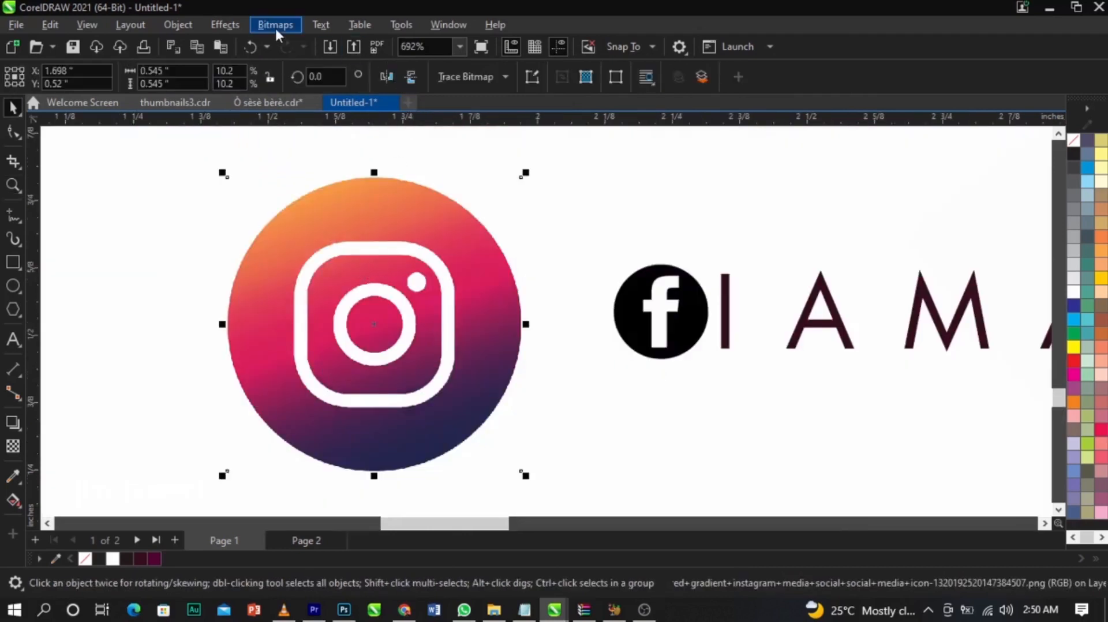
{"action": "left_click", "coordinate": [275, 26]}
{"action": "left_click", "coordinate": [597, 264]}
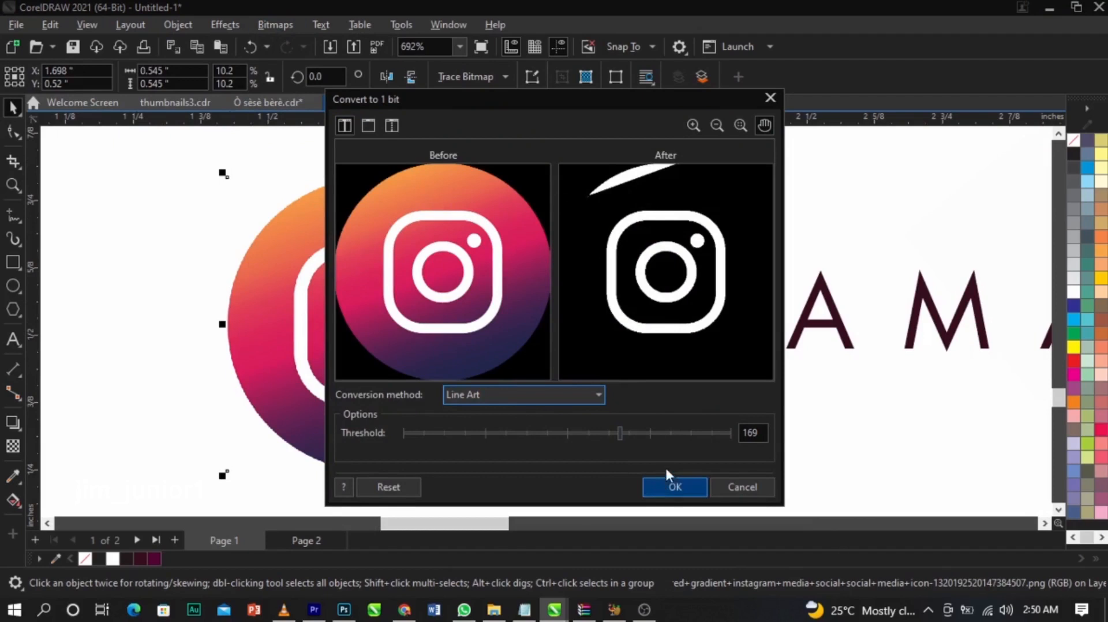
{"action": "left_click", "coordinate": [661, 436]}
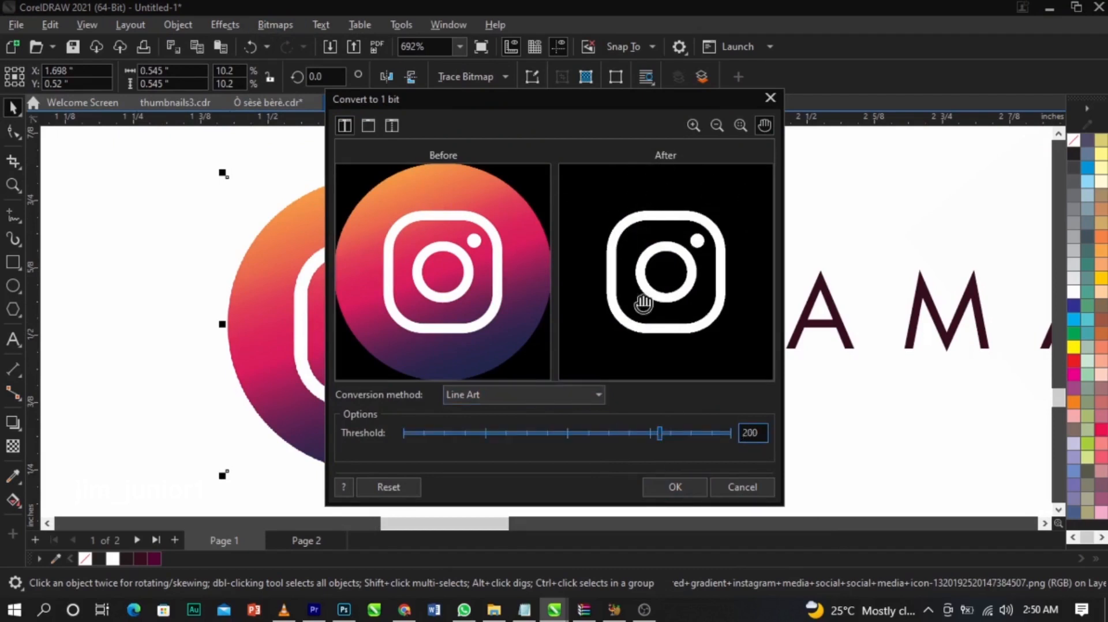
{"action": "left_click", "coordinate": [692, 486]}
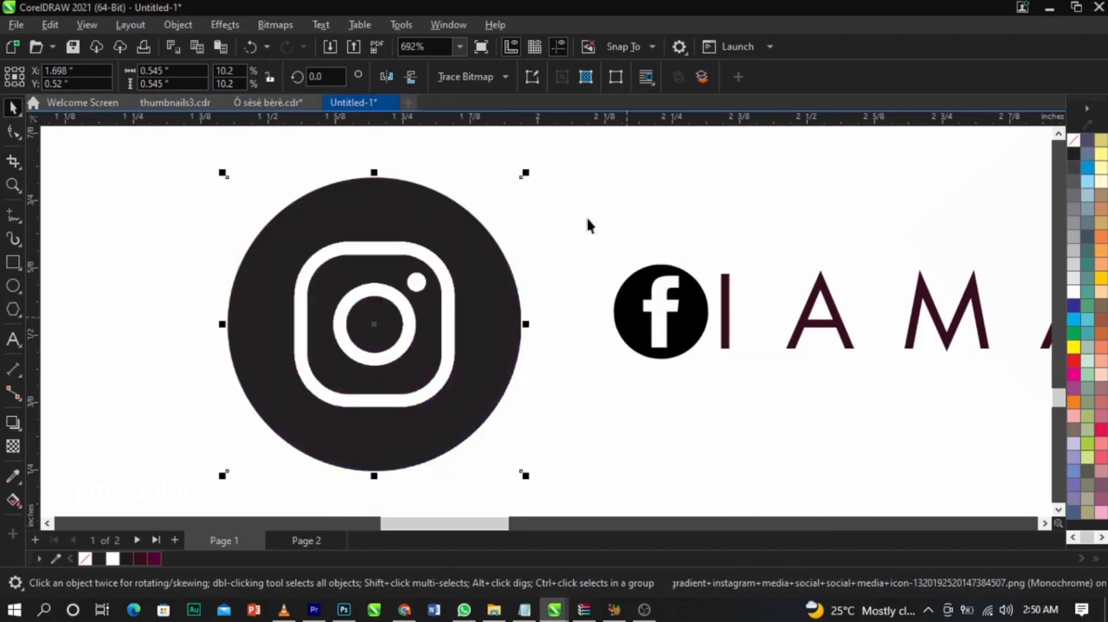
Outline-trace the monochrome Instagram bitmap as Line Art with the background colour removed, and delete the original bitmap
{"action": "left_click", "coordinate": [490, 80]}
{"action": "mouse_move", "coordinate": [496, 139]}
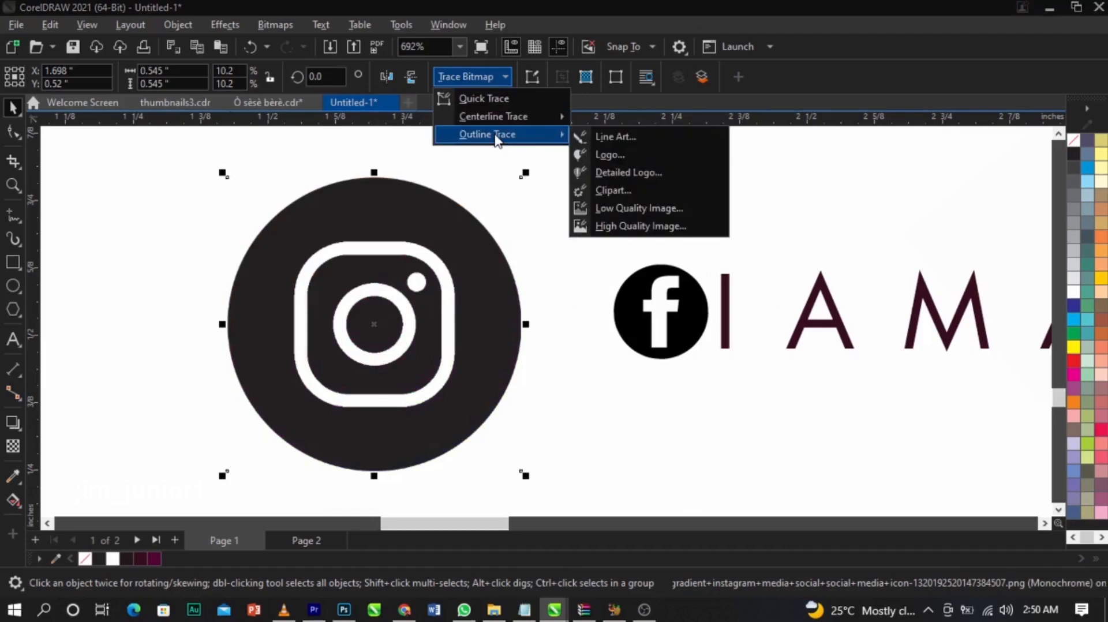
{"action": "left_click", "coordinate": [595, 136]}
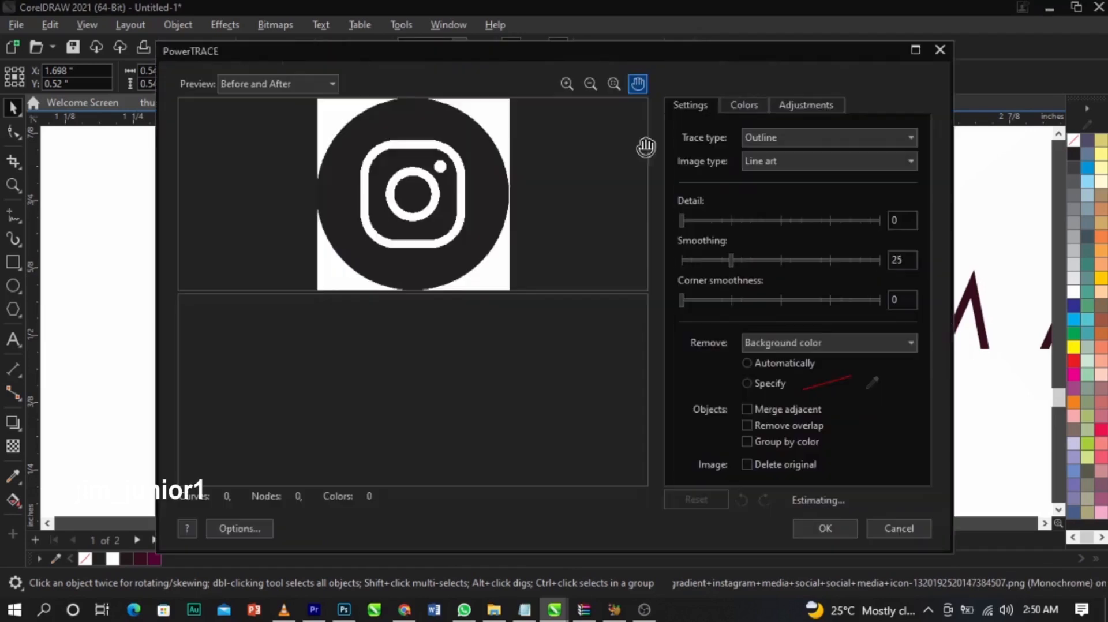
{"action": "left_click", "coordinate": [827, 528]}
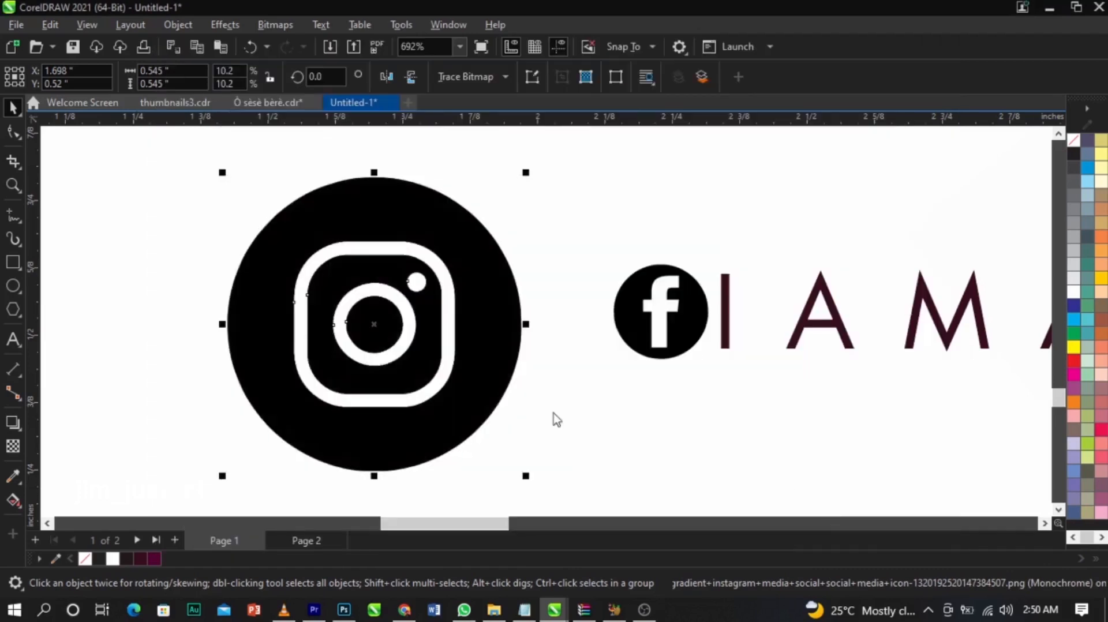
{"action": "left_click", "coordinate": [558, 267]}
{"action": "double_click", "coordinate": [513, 254]}
{"action": "key", "text": "Delete"}
Delete the white camera shapes from the traced Instagram icon, leaving only the black parts
{"action": "left_click", "coordinate": [486, 267]}
{"action": "left_click", "coordinate": [580, 196]}
{"action": "left_click", "coordinate": [433, 253]}
{"action": "key", "text": "Delete"}
{"action": "left_click", "coordinate": [418, 284]}
{"action": "key", "text": "Delete"}
{"action": "left_click", "coordinate": [409, 316]}
{"action": "key", "text": "Delete"}
Shrink the Instagram icon to about 0.196 inch beside the Facebook icon, and move both icons slightly away from the social handle
{"action": "scroll", "coordinate": [430, 293], "scroll_direction": "down", "scroll_amount": 1}
{"action": "left_click_drag", "start_coordinate": [504, 449], "coordinate": [434, 433]}
{"action": "left_click_drag", "start_coordinate": [437, 334], "coordinate": [554, 324]}
{"action": "left_click", "coordinate": [563, 322], "text": "shift"}
{"action": "scroll", "coordinate": [606, 312], "scroll_direction": "up", "scroll_amount": 2}
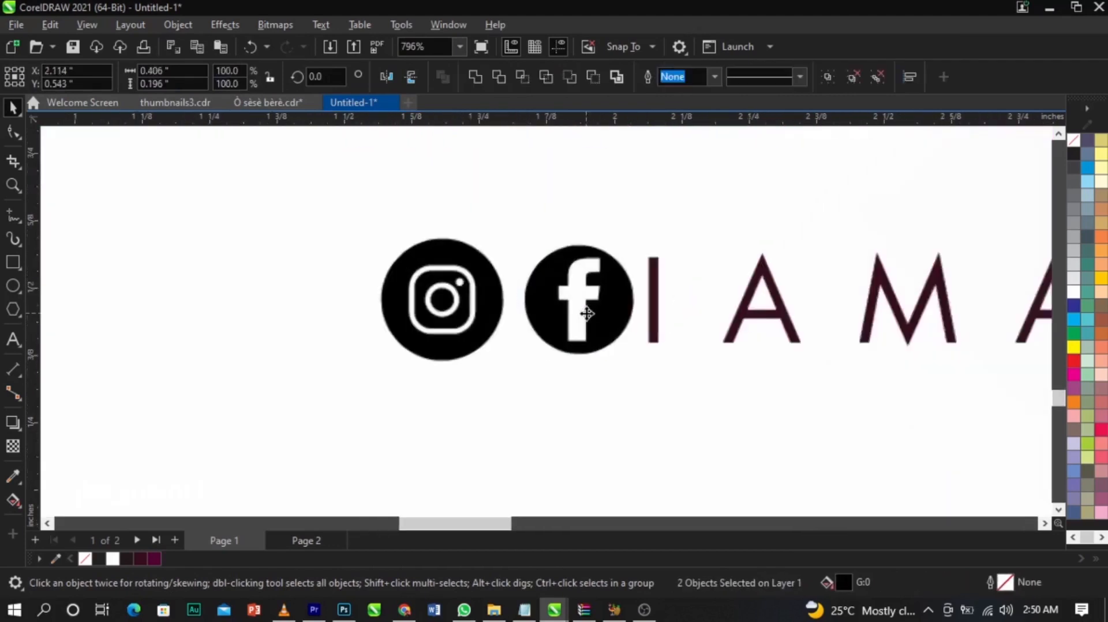
{"action": "left_click_drag", "start_coordinate": [606, 312], "coordinate": [577, 317]}
{"action": "scroll", "coordinate": [499, 336], "scroll_direction": "down", "scroll_amount": 4}
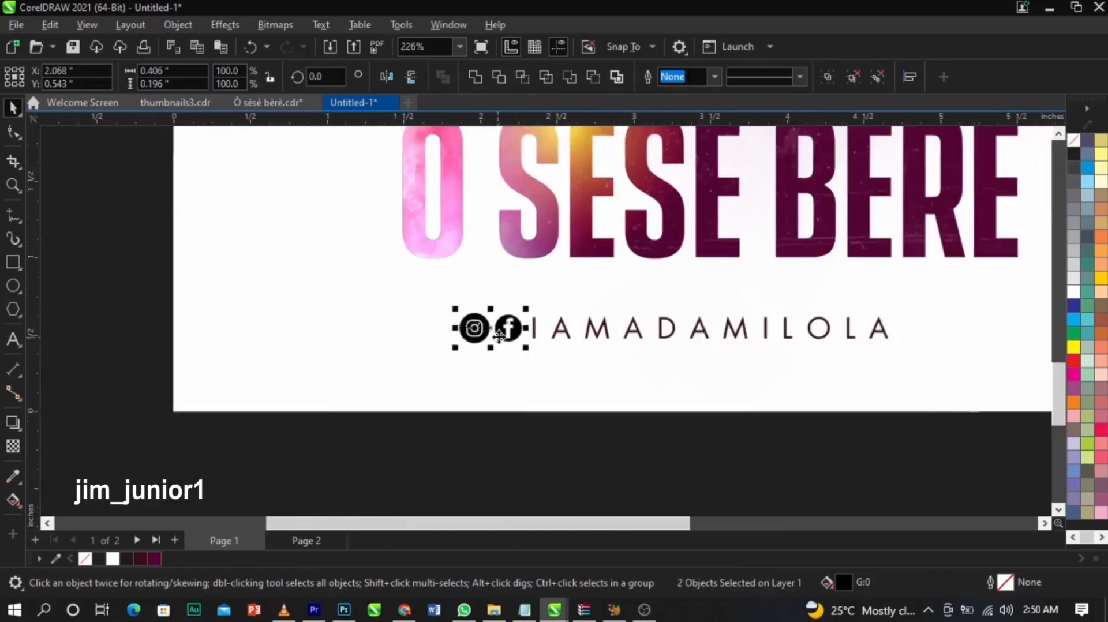
Group both social icons with the handle text and centre the group horizontally on the cover
{"action": "scroll", "coordinate": [500, 335], "scroll_direction": "down", "scroll_amount": 1}
{"action": "left_click_drag", "start_coordinate": [418, 440], "coordinate": [931, 297]}
{"action": "key", "text": "ctrl+g"}
{"action": "left_click_drag", "start_coordinate": [842, 347], "coordinate": [864, 356]}
{"action": "left_click", "coordinate": [867, 359], "text": "shift"}
{"action": "key", "text": "c"}
{"action": "key", "text": "shift+F4"}
{"action": "left_click", "coordinate": [813, 386]}
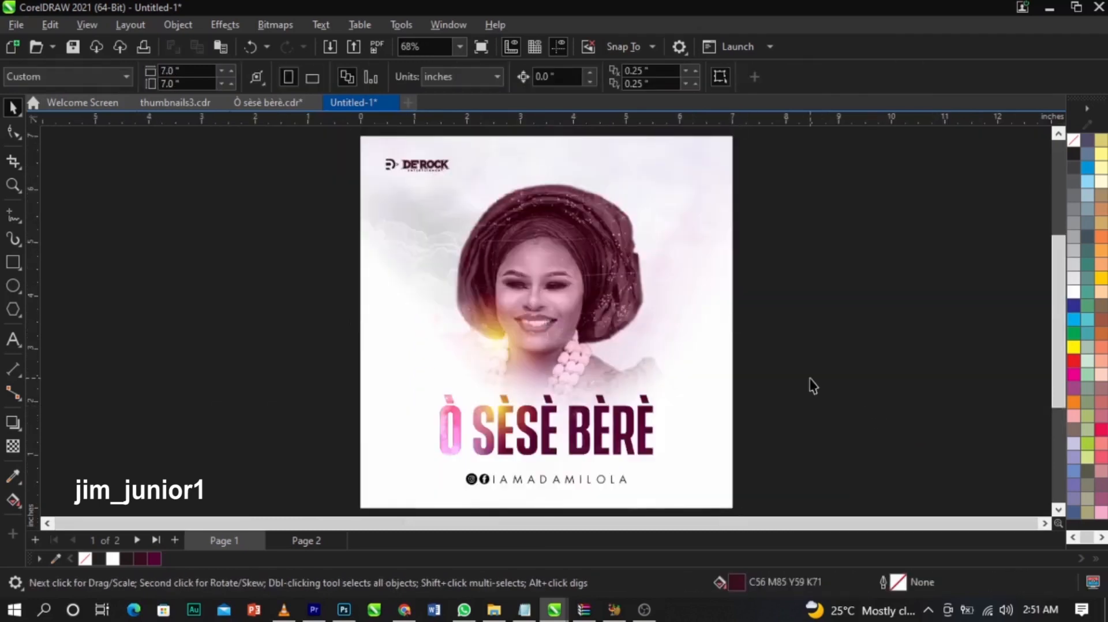
Copy the artist's name from the Notepad text file and paste it as artistic text on the cover beside the photo in CorelDRAW
{"action": "left_click", "coordinate": [524, 610]}
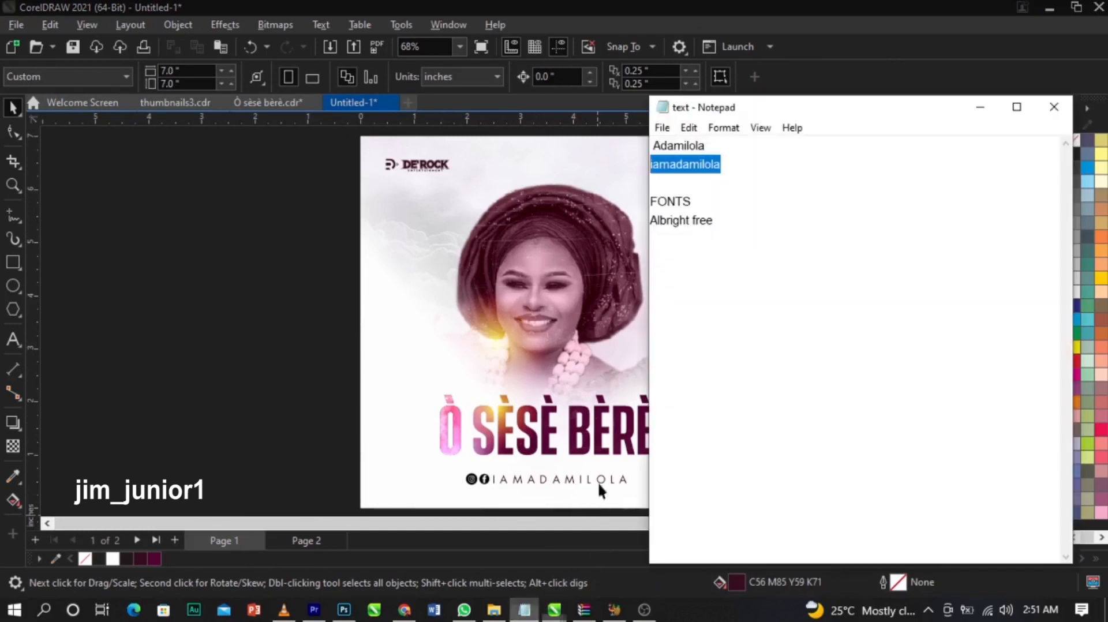
{"action": "left_click_drag", "start_coordinate": [715, 151], "coordinate": [594, 154]}
{"action": "key", "text": "ctrl+c"}
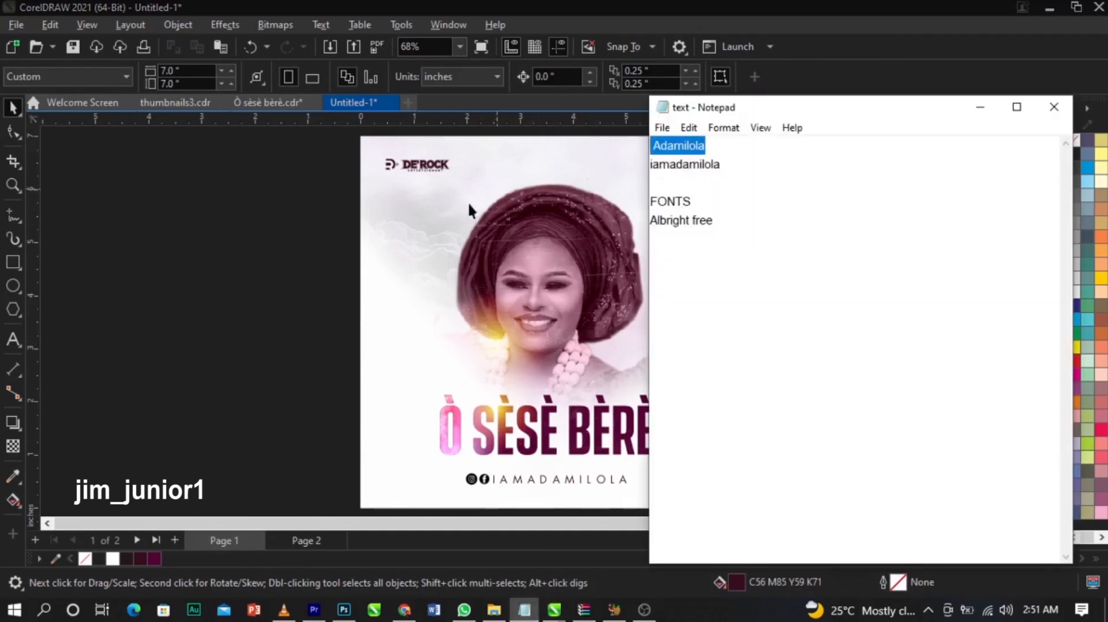
{"action": "left_click", "coordinate": [225, 363]}
{"action": "left_click", "coordinate": [13, 340]}
{"action": "left_click", "coordinate": [413, 332]}
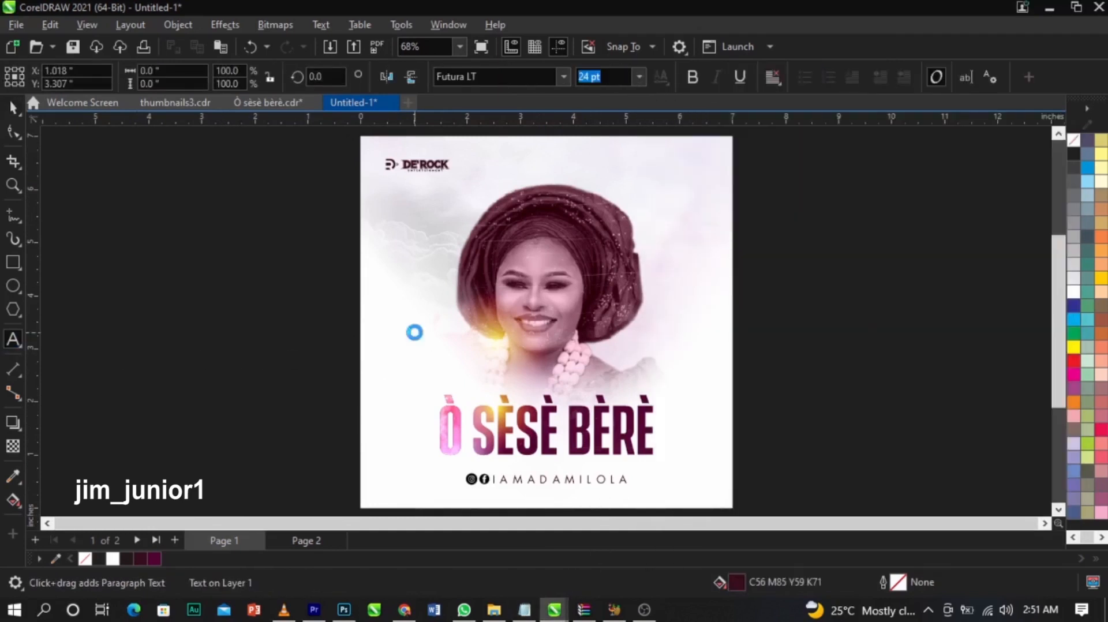
{"action": "key", "text": "ctrl+v"}
Place the artist's name in the blank area beside the necklace, set its font to Albright free, and scale it to about 25.8 pt
{"action": "key", "text": "z"}
{"action": "left_click_drag", "start_coordinate": [284, 271], "coordinate": [610, 393]}
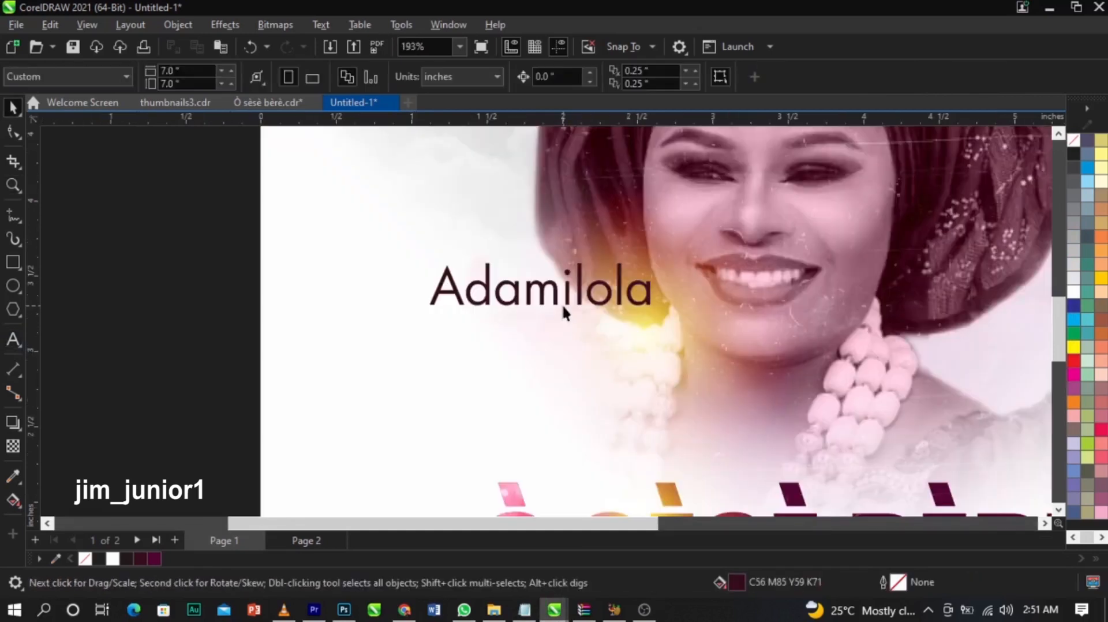
{"action": "left_click_drag", "start_coordinate": [568, 295], "coordinate": [477, 339]}
{"action": "left_click_drag", "start_coordinate": [576, 365], "coordinate": [556, 354]}
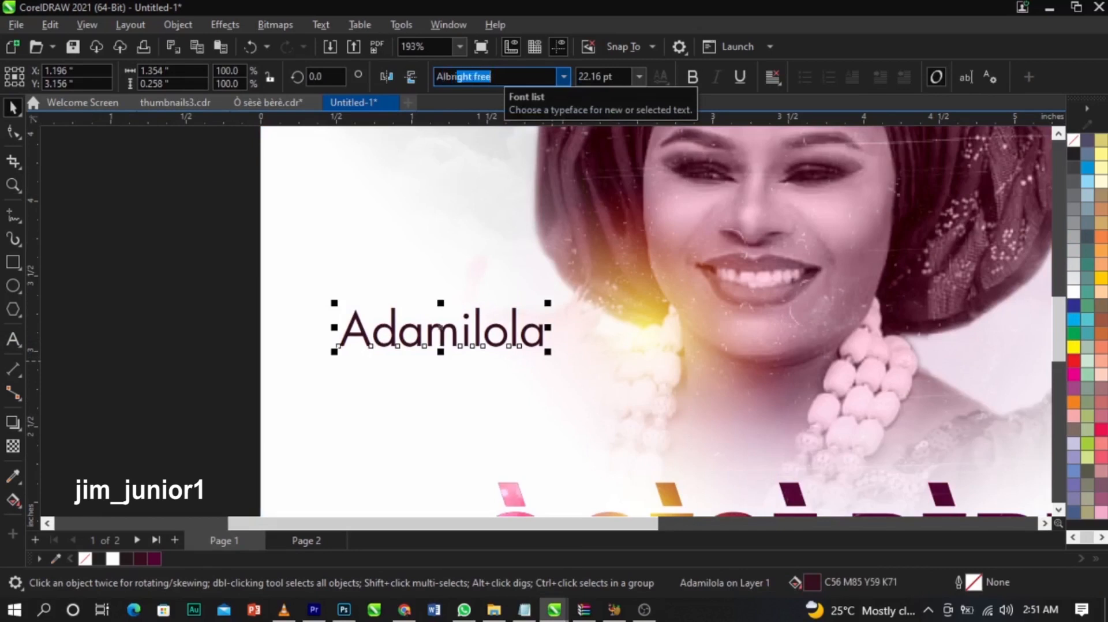
{"action": "key", "text": "Return"}
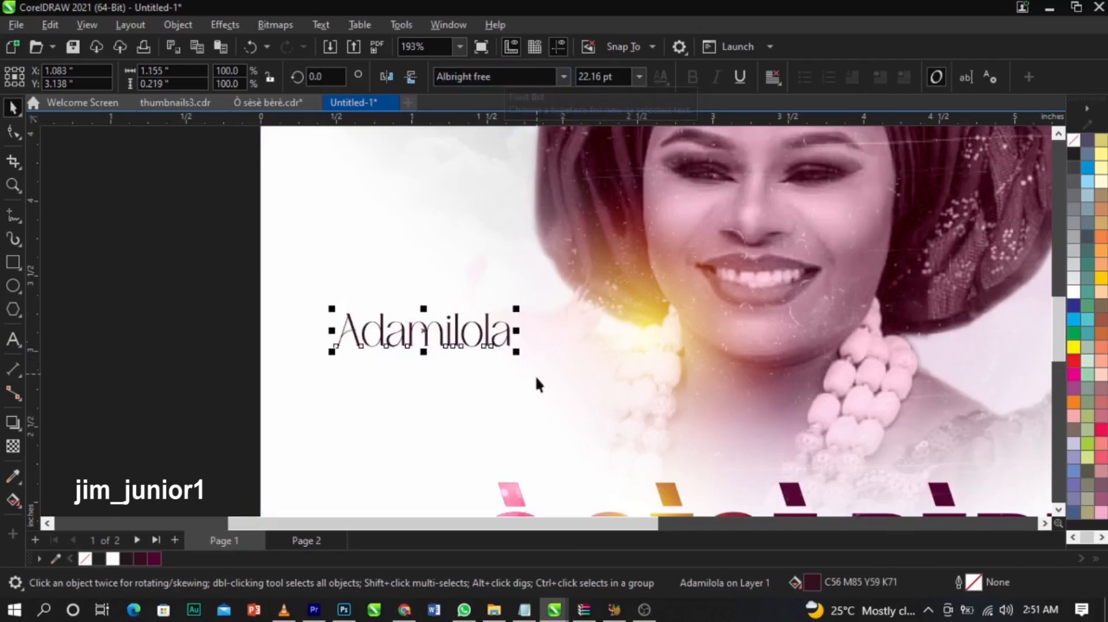
{"action": "mouse_move", "coordinate": [512, 351]}
{"action": "left_mouse_down"}
{"action": "mouse_move", "coordinate": [542, 374]}
{"action": "mouse_move", "coordinate": [519, 337]}
{"action": "left_mouse_up"}
{"action": "left_click", "coordinate": [526, 336]}
{"action": "scroll", "coordinate": [461, 335], "scroll_direction": "down", "scroll_amount": 1}
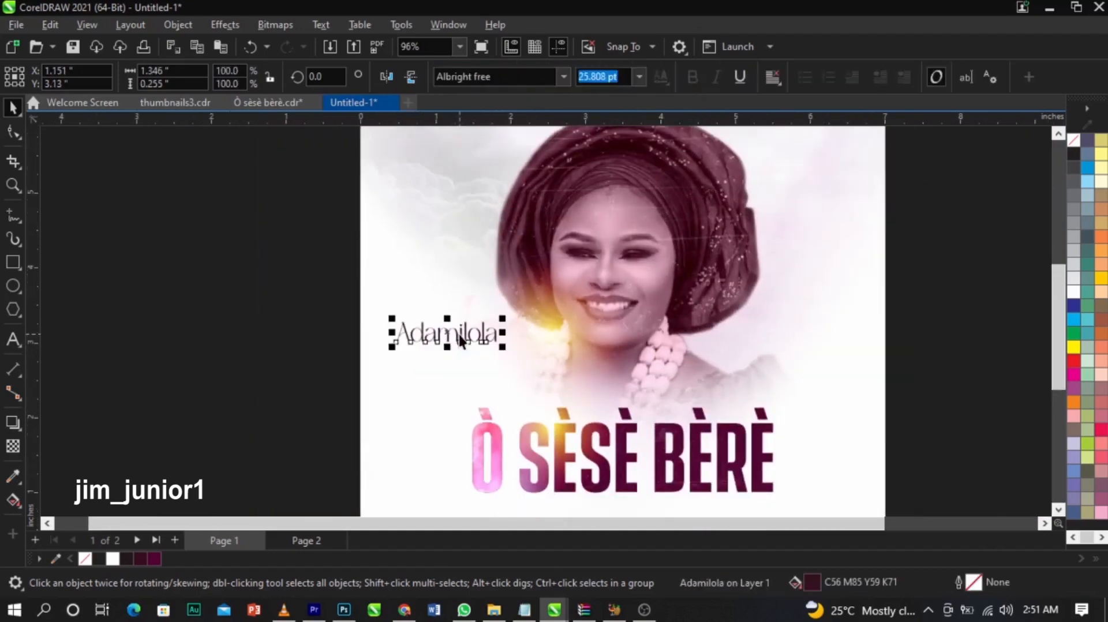
Nudge the artist's name so its starting edge lines up with the logo above
{"action": "left_click", "coordinate": [311, 300]}
{"action": "key", "text": "z"}
{"action": "left_click_drag", "start_coordinate": [307, 249], "coordinate": [693, 423]}
{"action": "scroll", "coordinate": [507, 327], "scroll_direction": "up", "scroll_amount": 3}
{"action": "left_click_drag", "start_coordinate": [510, 303], "coordinate": [507, 304]}
{"action": "scroll", "coordinate": [507, 304], "scroll_direction": "down", "scroll_amount": 4}
{"action": "scroll", "coordinate": [407, 321], "scroll_direction": "up", "scroll_amount": 2}
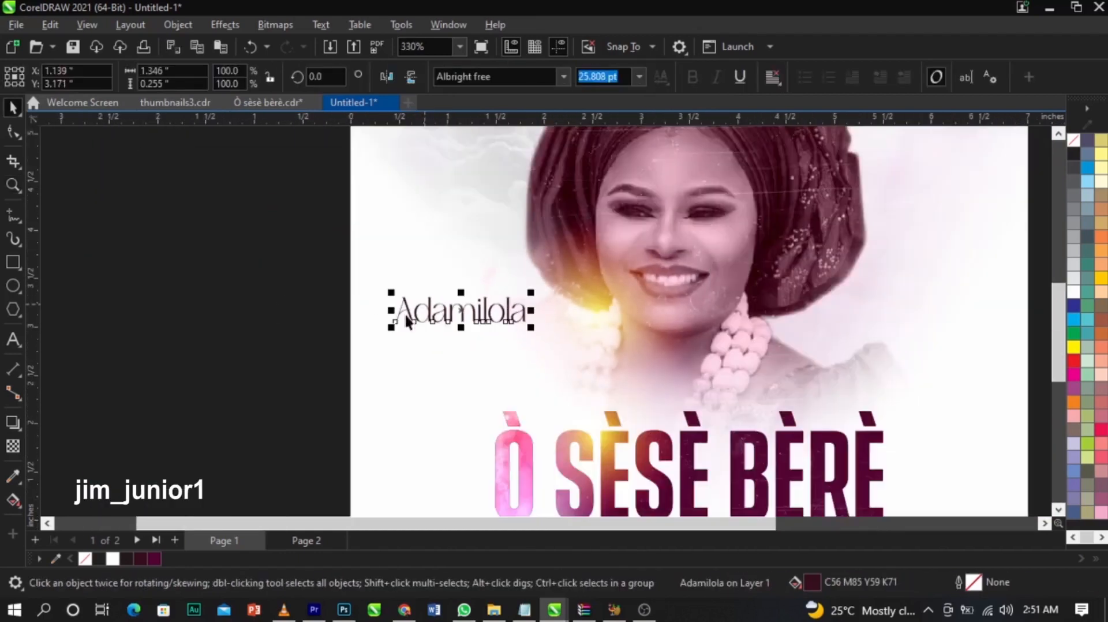
{"action": "scroll", "coordinate": [372, 323], "scroll_direction": "down", "scroll_amount": 3}
{"action": "key", "text": "Escape"}
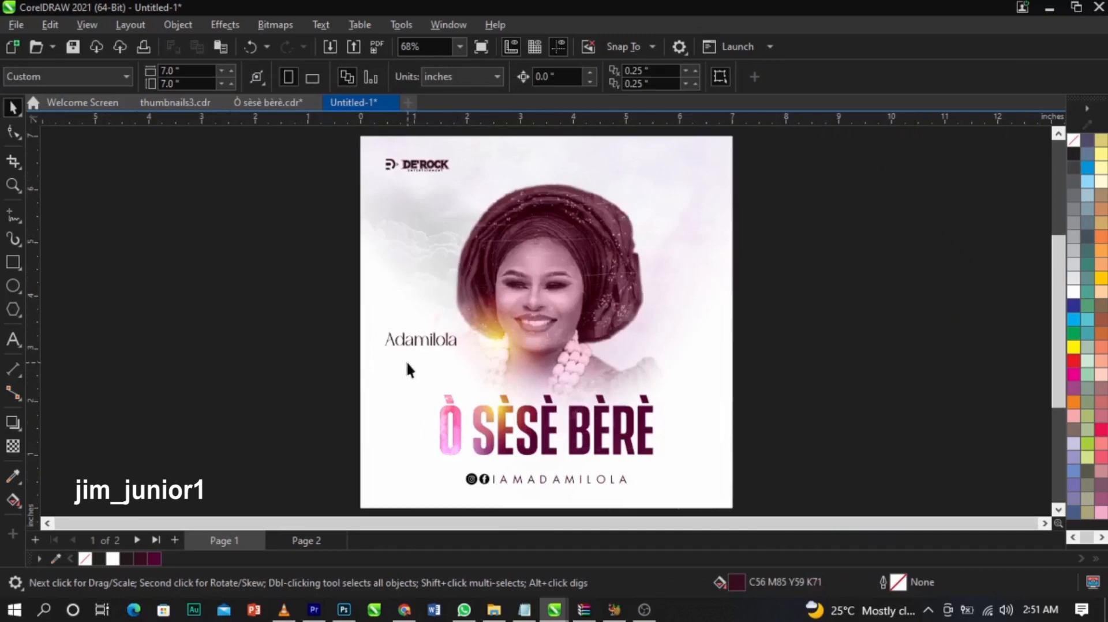
Draw a freehand squiggle about 0.51 by 0.2 inch under the artist's name and give it a dark maroon #520332 outline
{"action": "scroll", "coordinate": [397, 356], "scroll_direction": "up", "scroll_amount": 7}
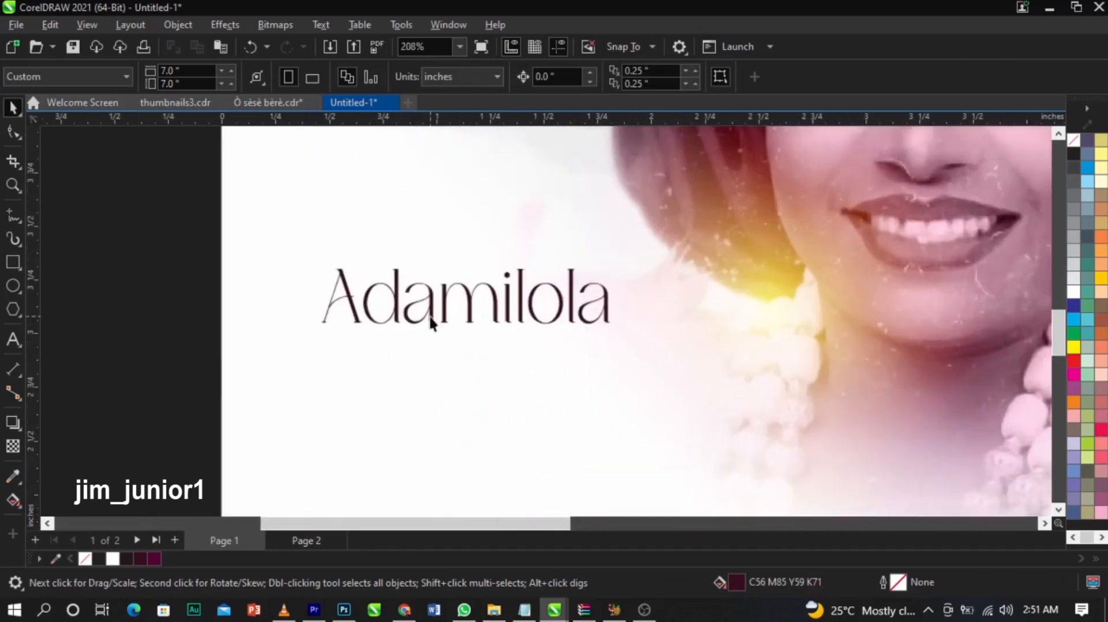
{"action": "left_click", "coordinate": [12, 217]}
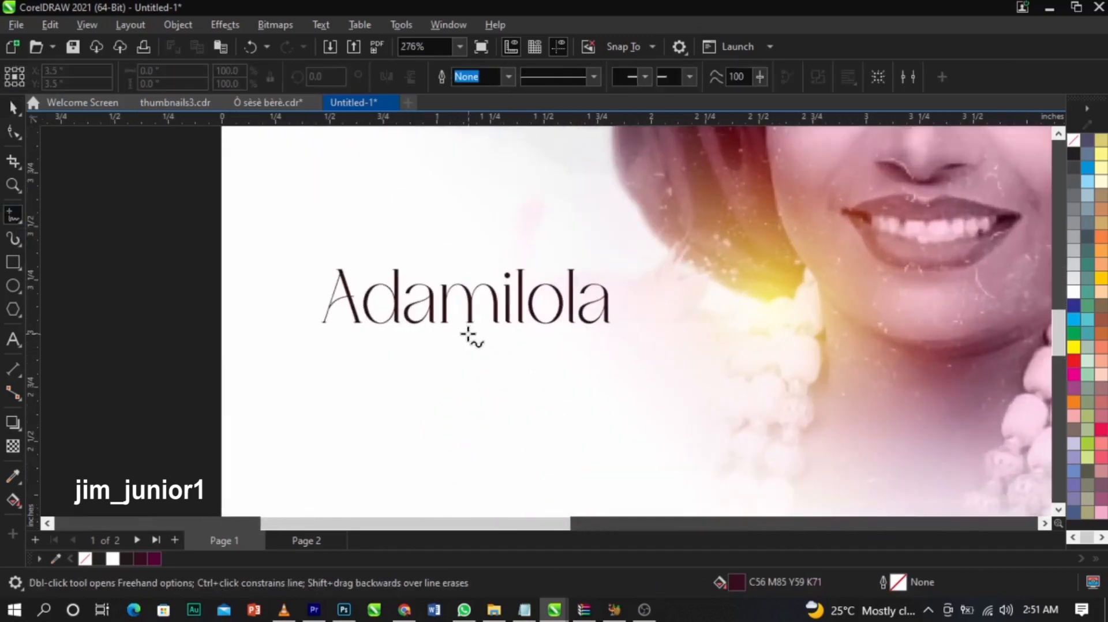
{"action": "mouse_move", "coordinate": [426, 346]}
{"action": "left_mouse_down"}
{"action": "mouse_move", "coordinate": [437, 369]}
{"action": "mouse_move", "coordinate": [502, 367]}
{"action": "mouse_move", "coordinate": [479, 368]}
{"action": "mouse_move", "coordinate": [492, 392]}
{"action": "left_mouse_up"}
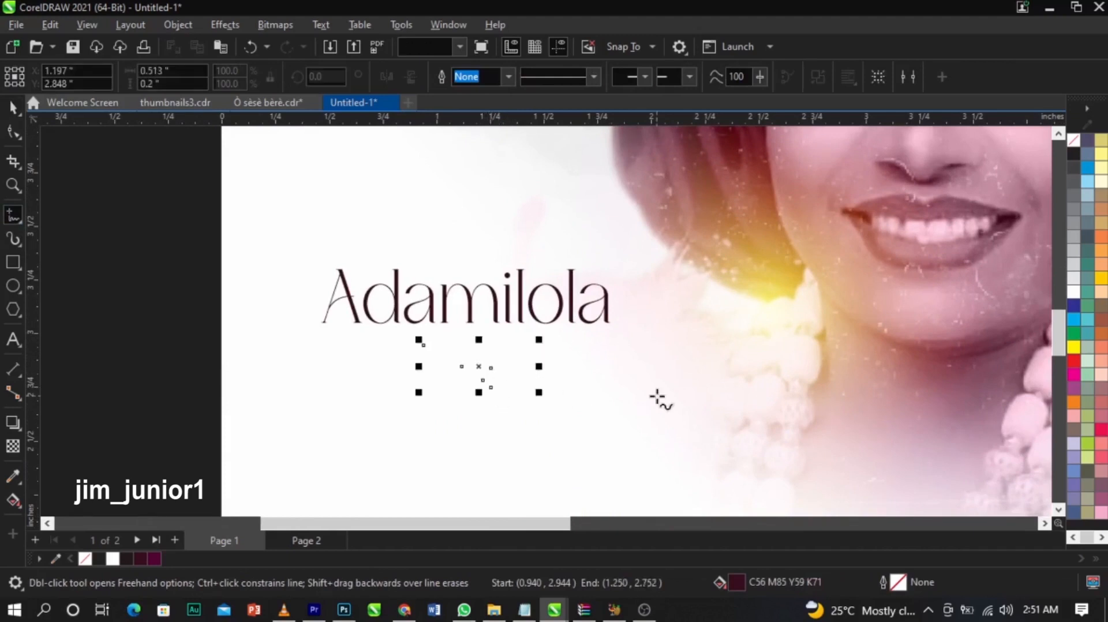
{"action": "right_click", "coordinate": [156, 556]}
{"action": "left_click", "coordinate": [222, 336]}
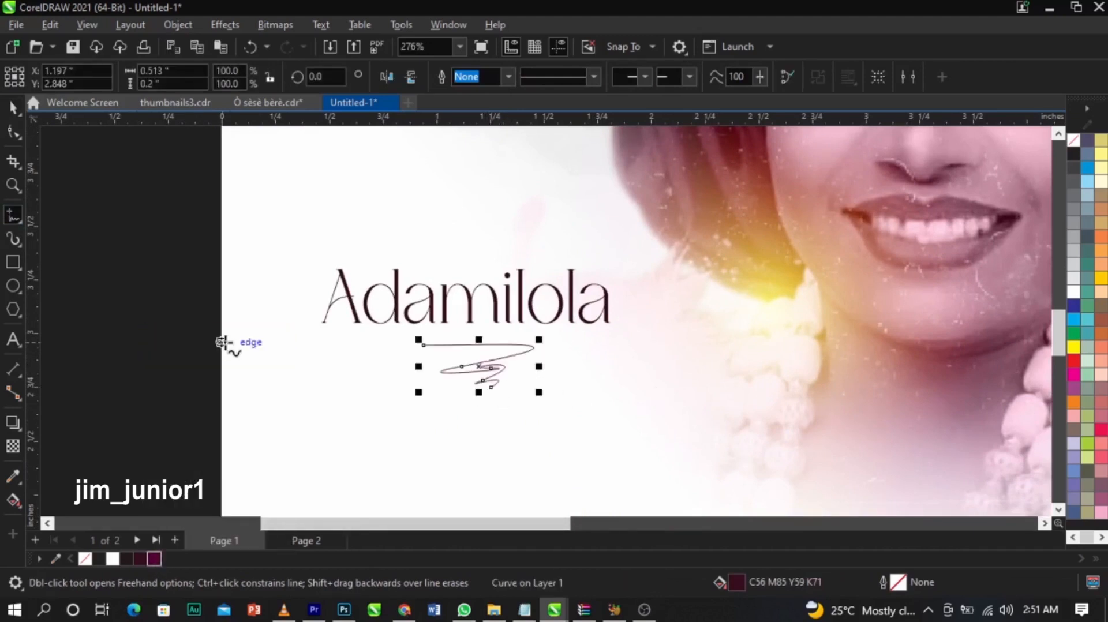
{"action": "key", "text": "space"}
Flatten the squiggle to about 63% of its height, enlarge it, and centre it beneath the artist's name
{"action": "scroll", "coordinate": [505, 383], "scroll_direction": "up", "scroll_amount": 2}
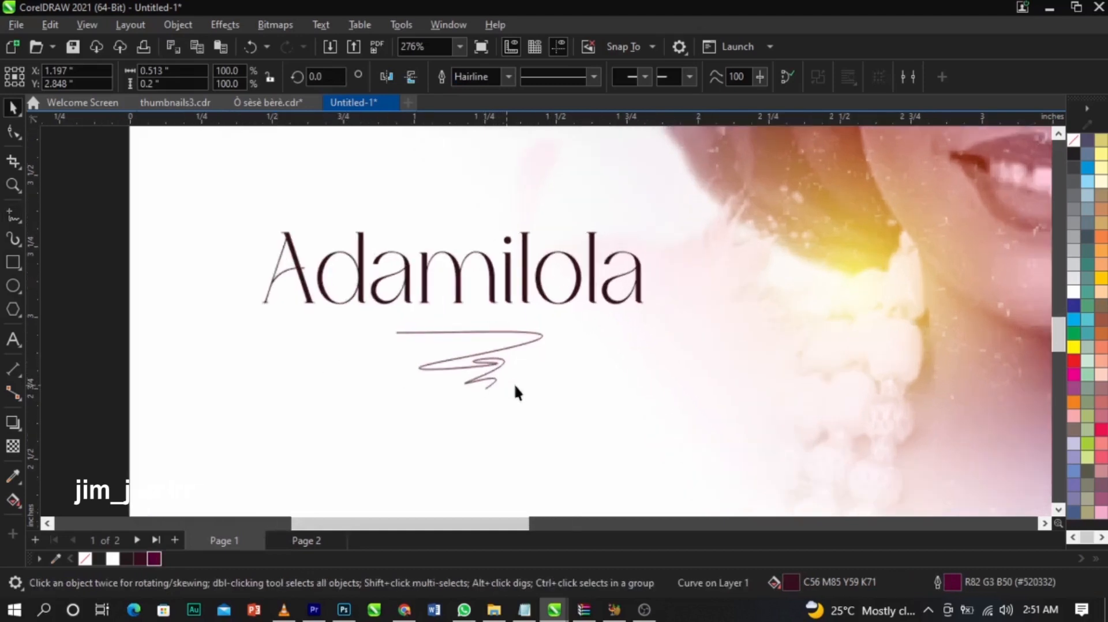
{"action": "left_click_drag", "start_coordinate": [470, 397], "coordinate": [470, 376]}
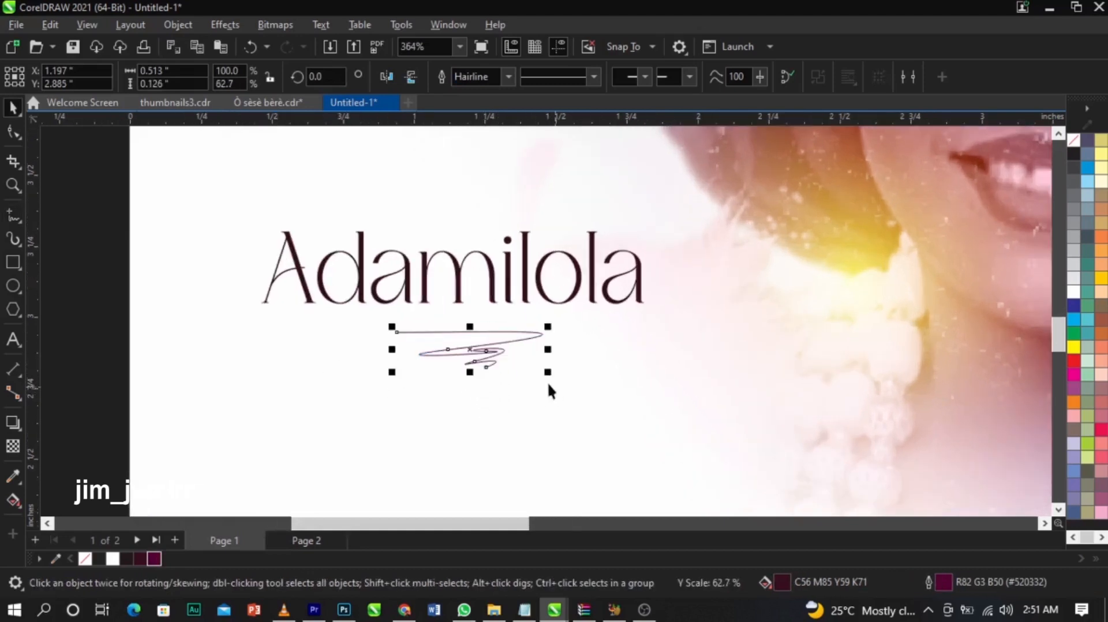
{"action": "left_click_drag", "start_coordinate": [548, 376], "coordinate": [491, 360]}
{"action": "left_click", "coordinate": [523, 299], "text": "shift"}
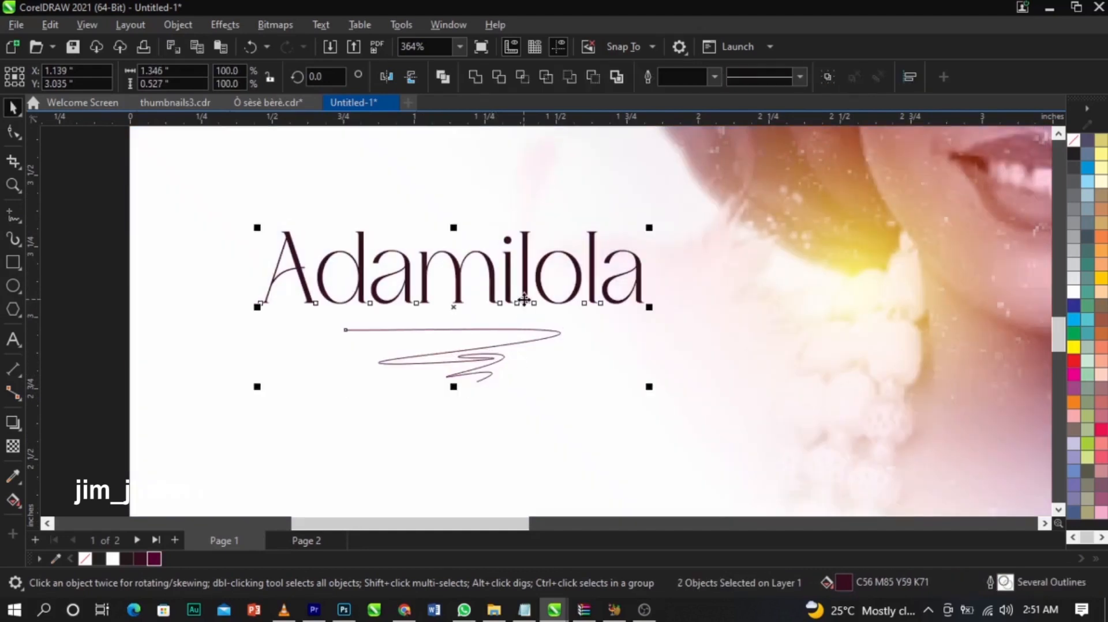
Preview the whole cover design in full screen
{"action": "key", "text": "shift+F4"}
{"action": "left_click", "coordinate": [801, 338]}
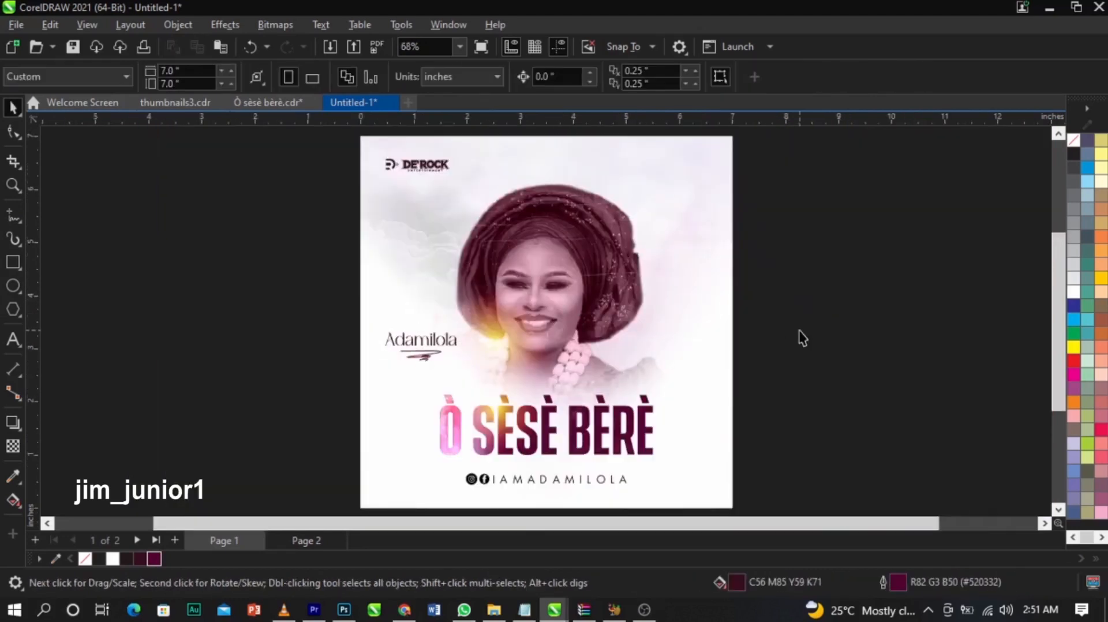
{"action": "key", "text": "F9"}
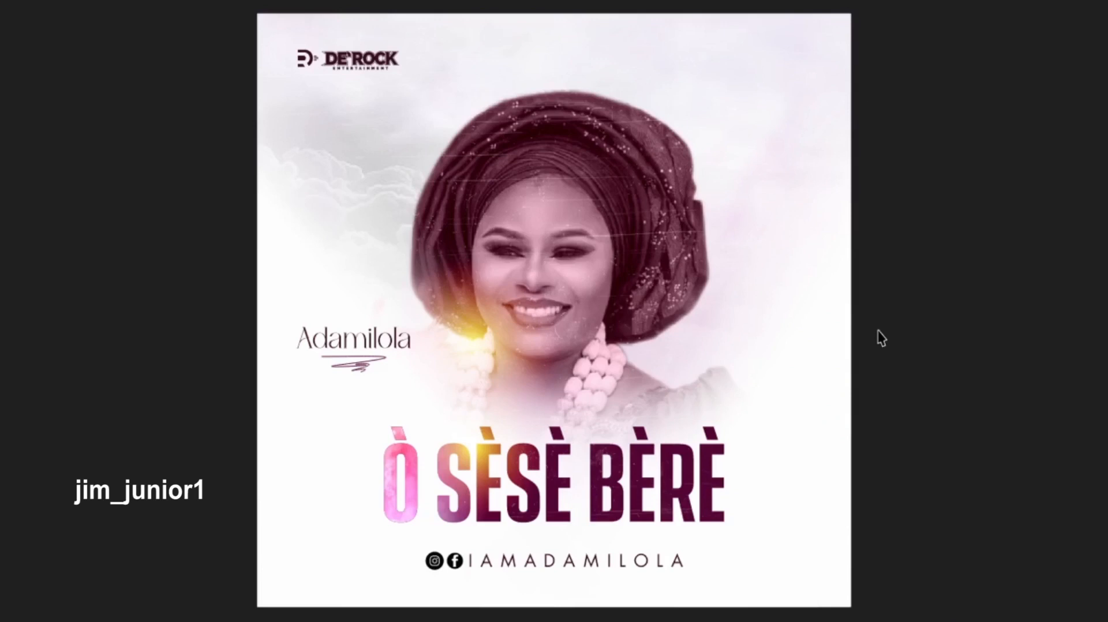